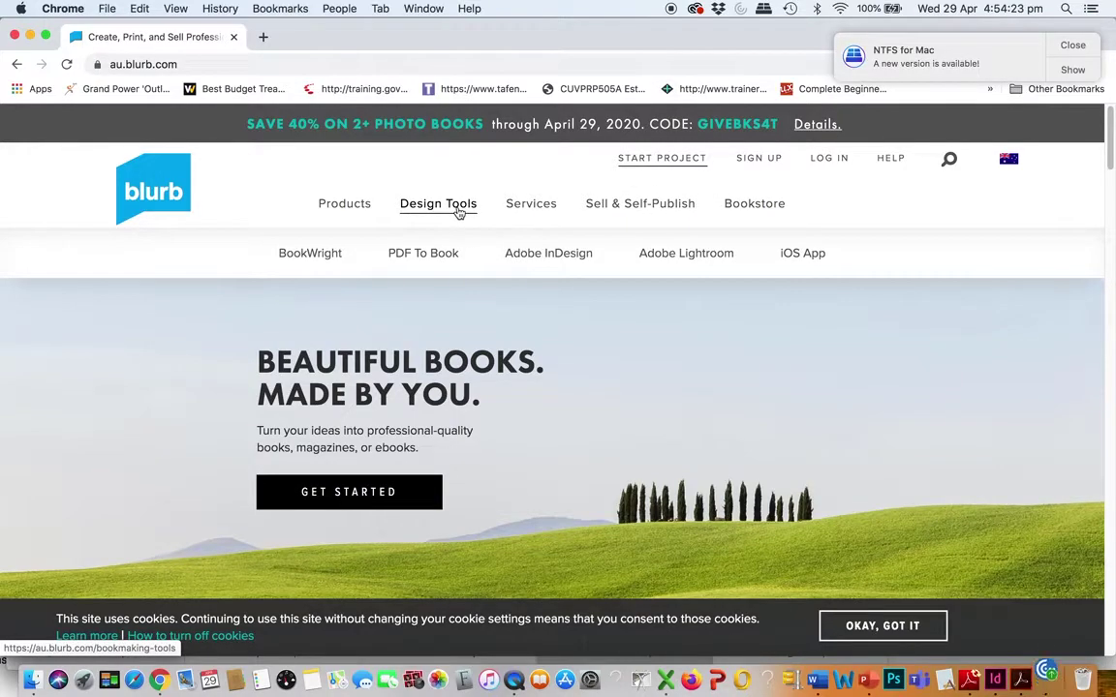
# Open Blurb's Adobe InDesign plug-in page and request the plug-in download
pyautogui.click(529, 260)
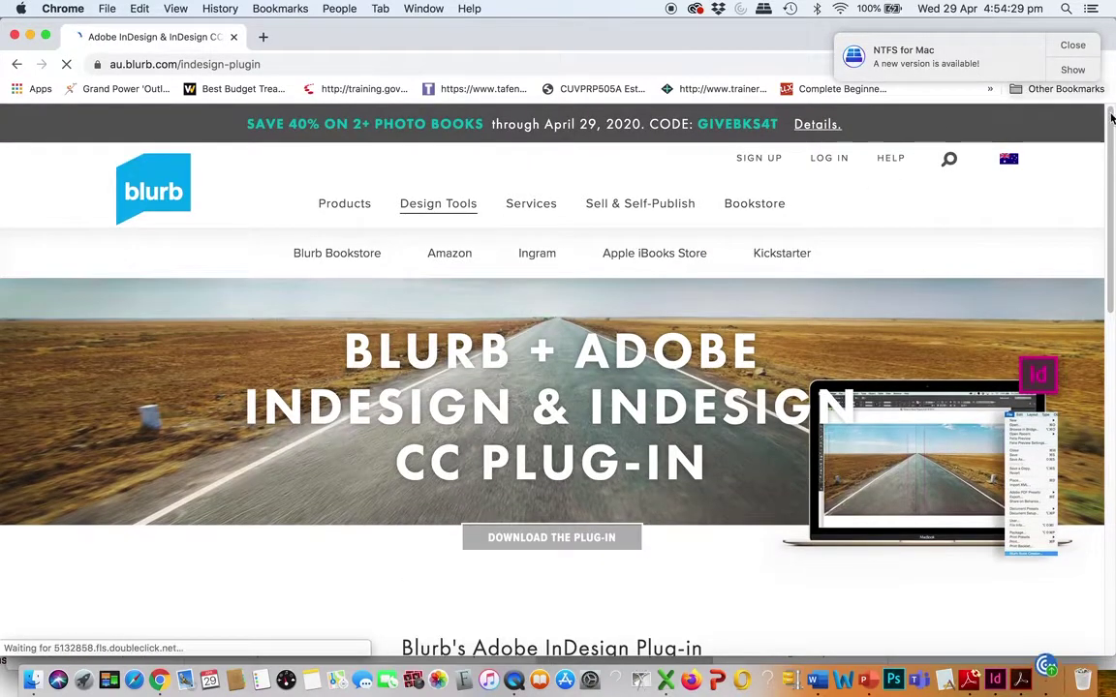
pyautogui.moveTo(1111, 116); pyautogui.dragTo(1000, 397)
pyautogui.scroll(1, 1000, 397)
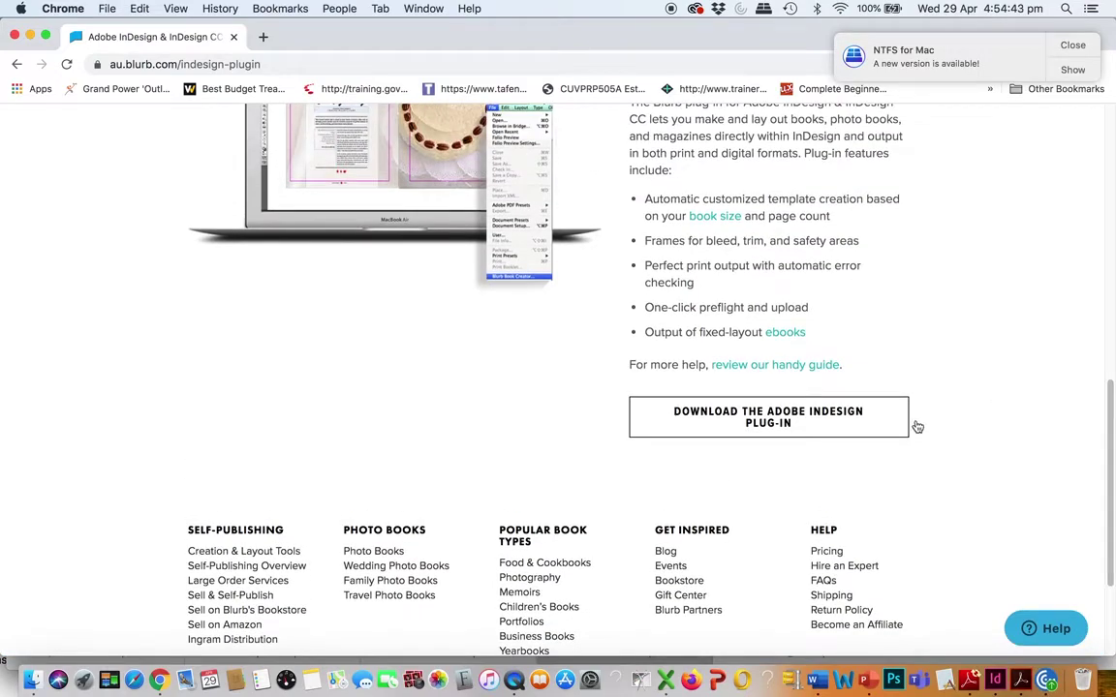
pyautogui.click(778, 423)
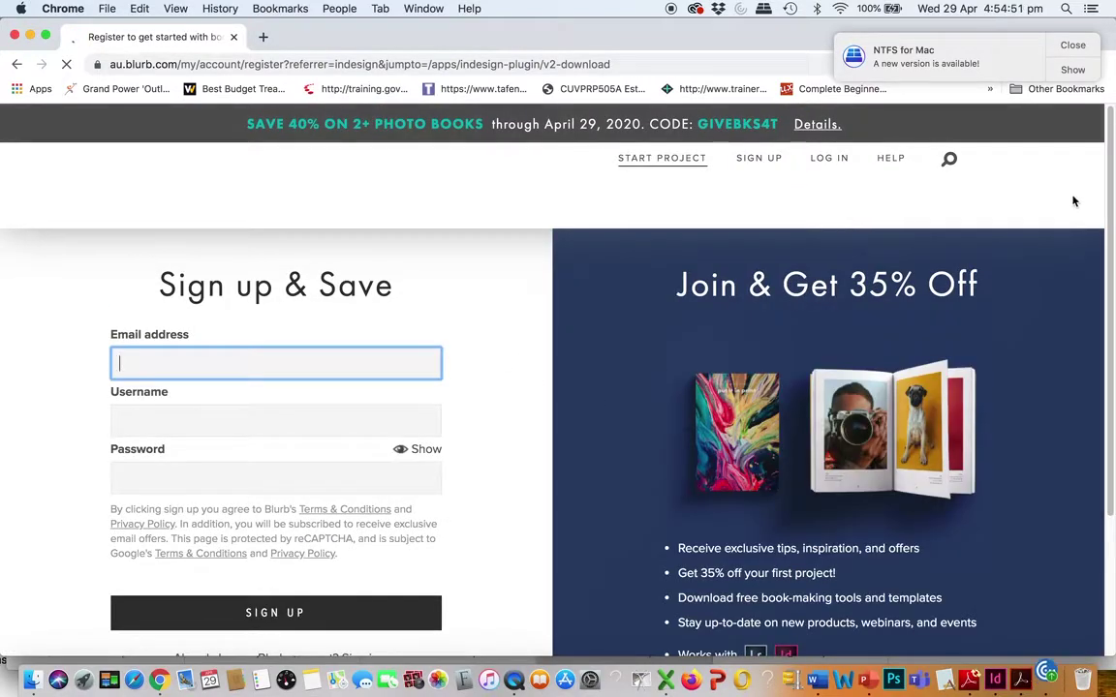
# Fill in the sign-up form with an e-mail address, username and password, and submit it
pyautogui.moveTo(1109, 206); pyautogui.dragTo(1100, 239)
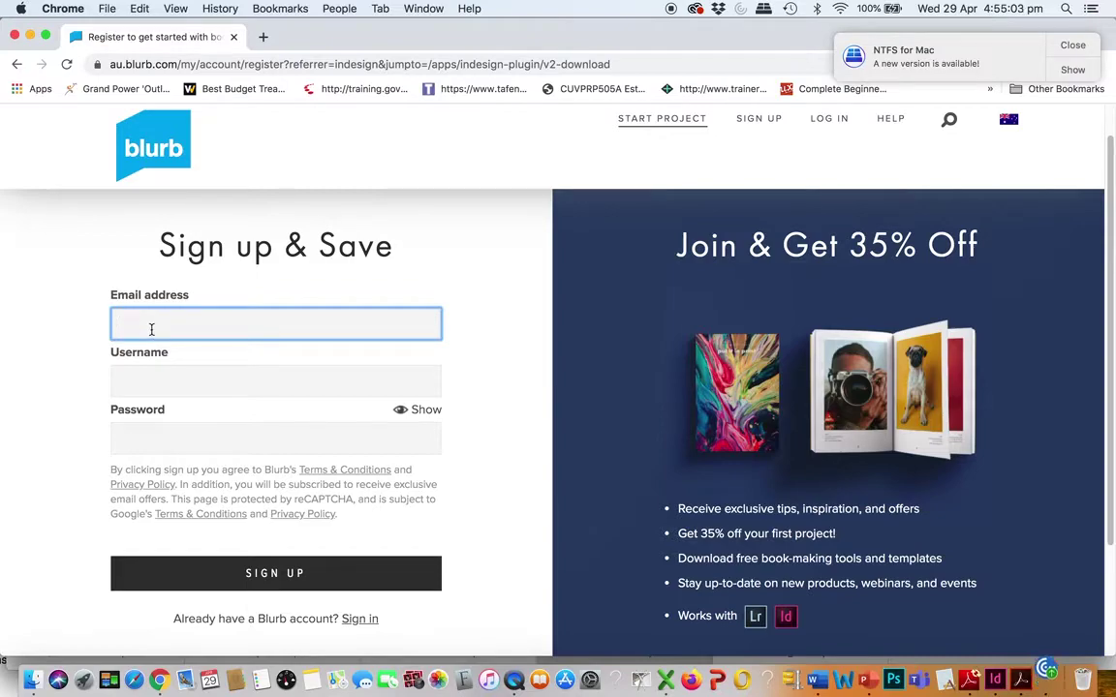
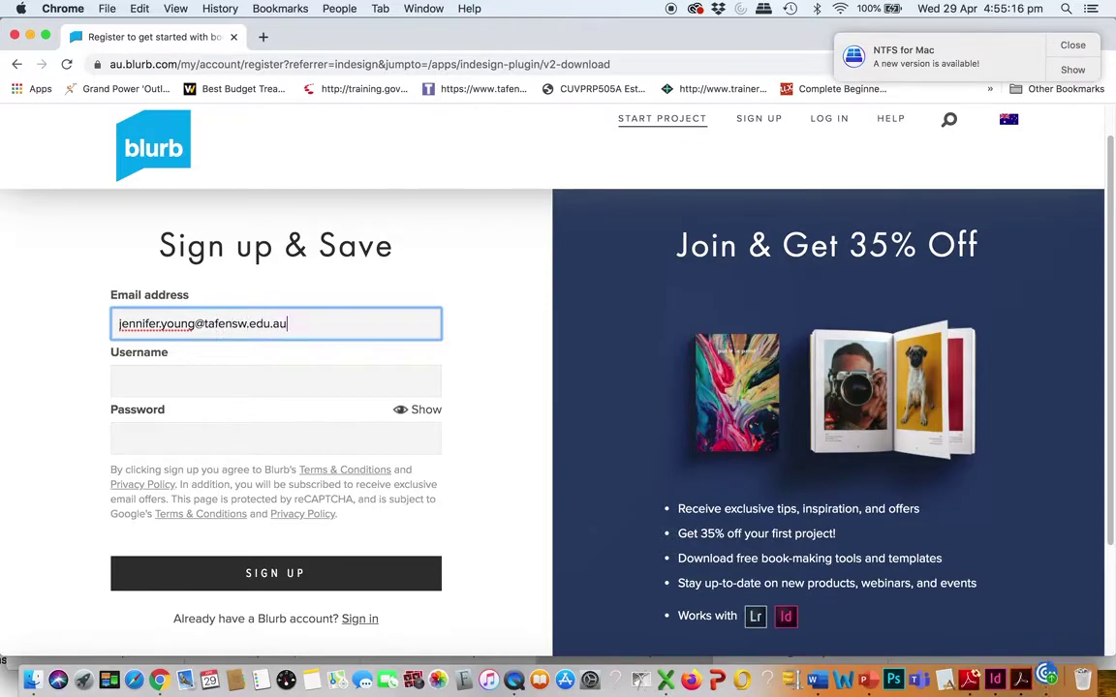
pyautogui.click(275, 380)
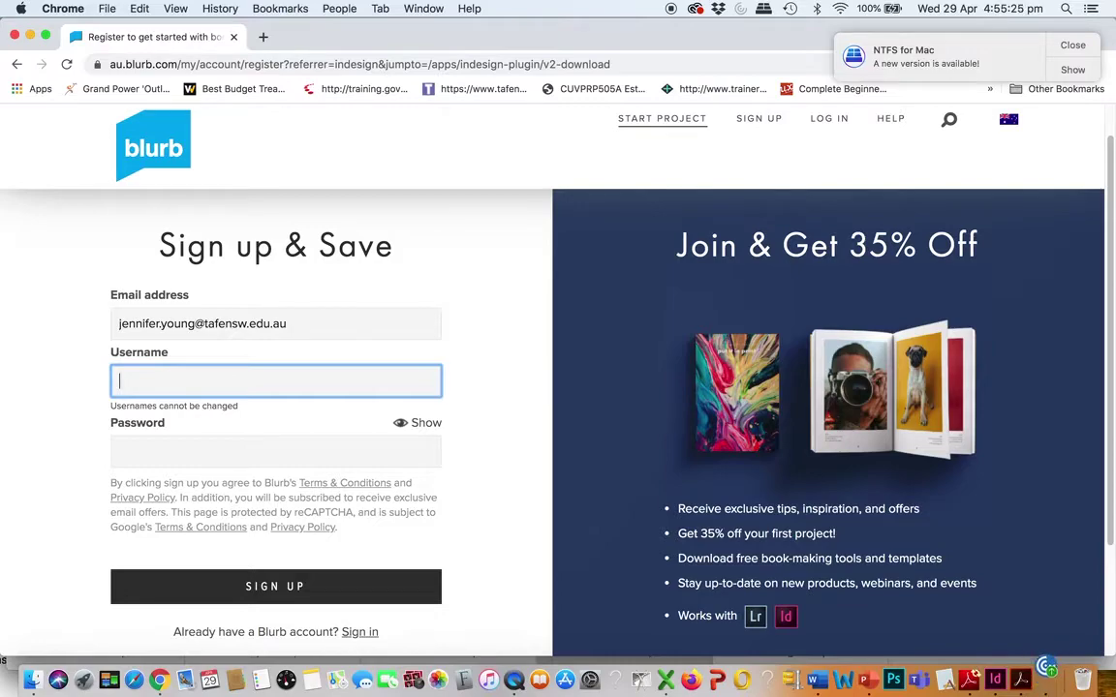
pyautogui.write('jenny')
pyautogui.click(134, 442)
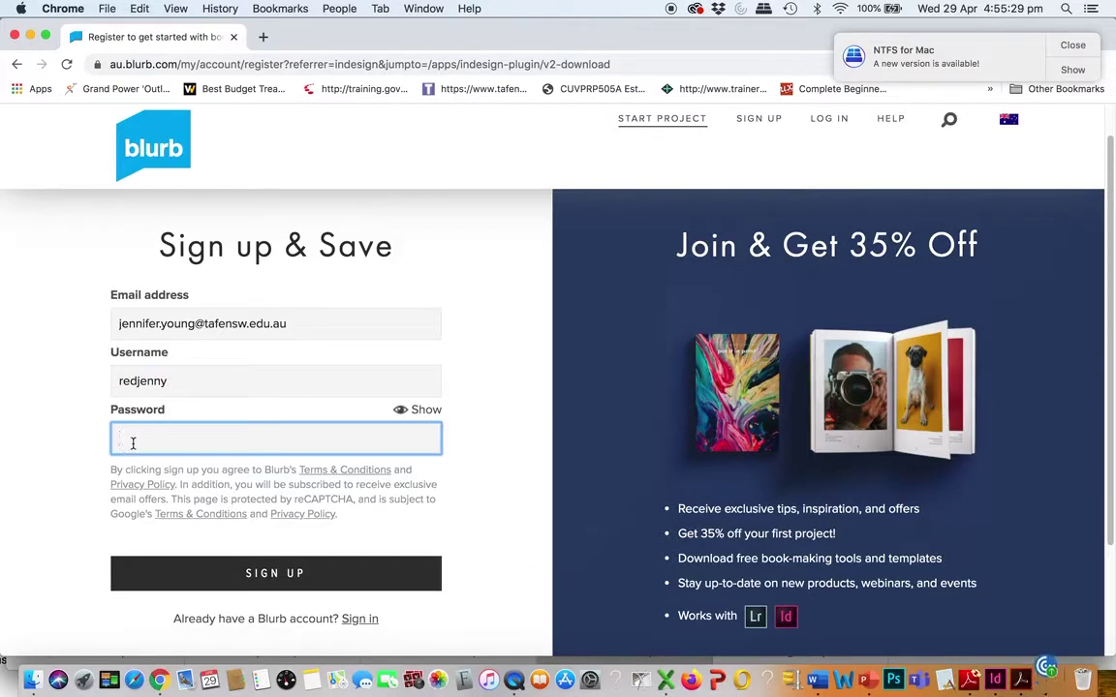
pyautogui.write('p')
pyautogui.click(238, 576)
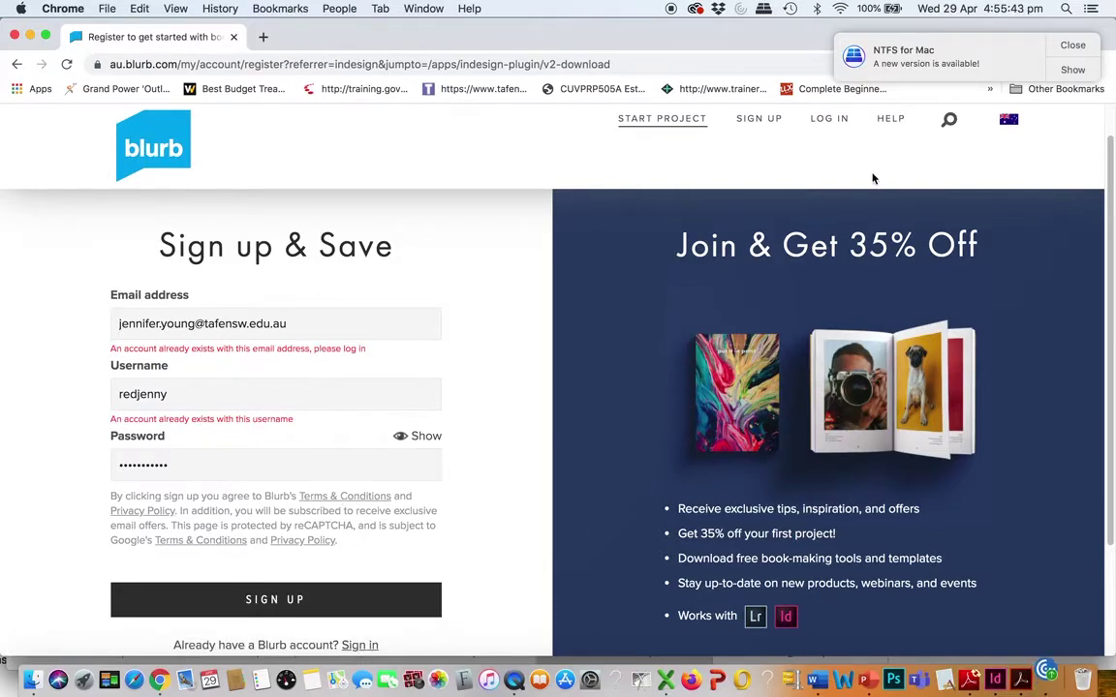
# Follow the Sign in link to the Log In page after the account-exists error
pyautogui.scroll(-1, 1110, 244)
pyautogui.moveTo(1111, 244); pyautogui.dragTo(1095, 320)
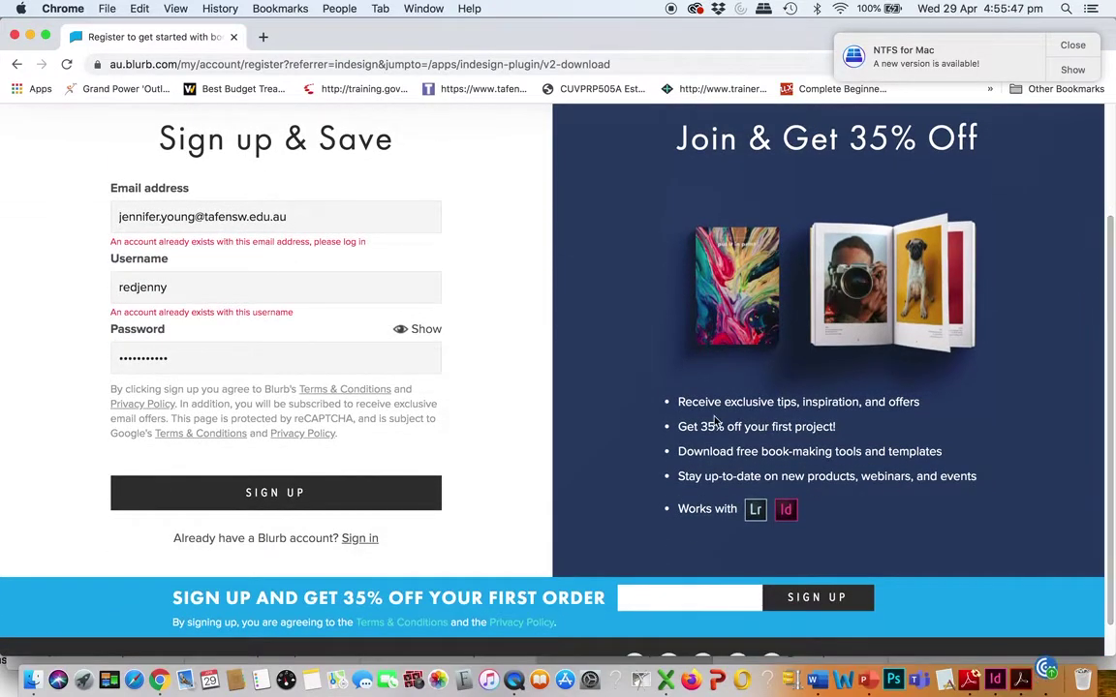
pyautogui.click(359, 538)
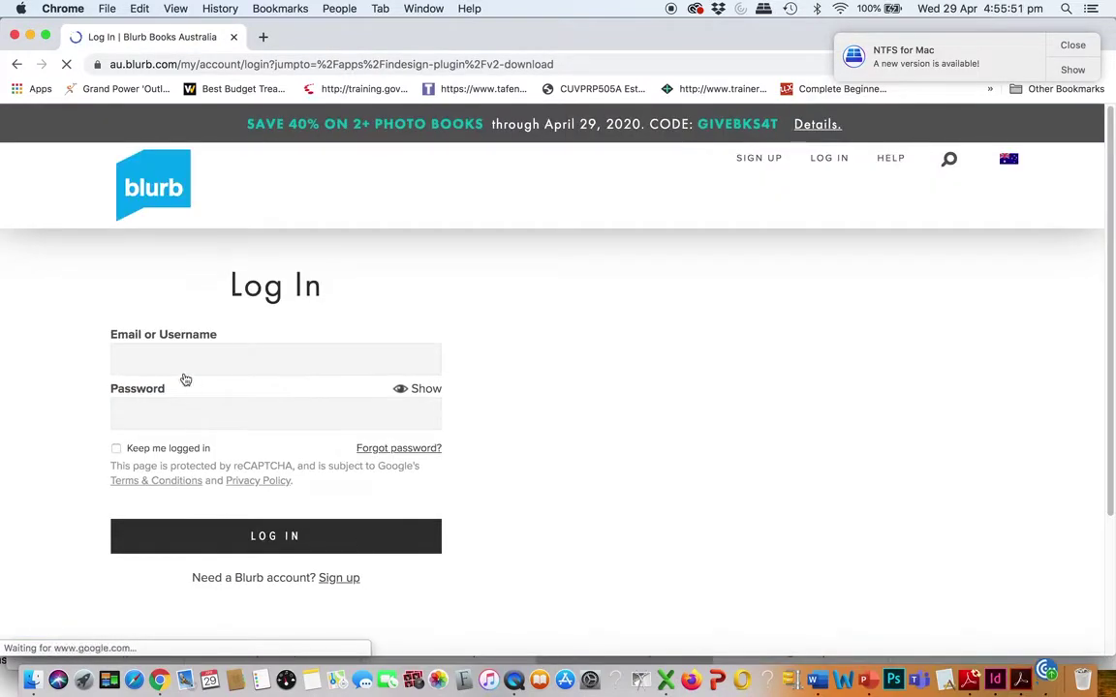
# Log in to Blurb with the account e-mail and password
pyautogui.click(174, 360)
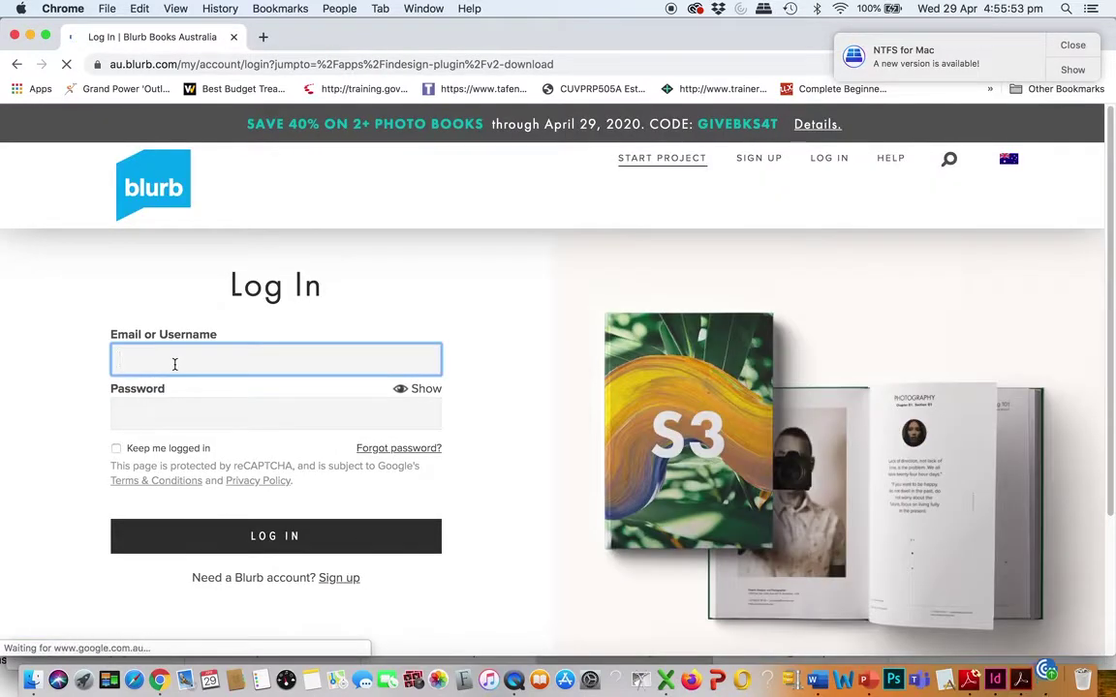
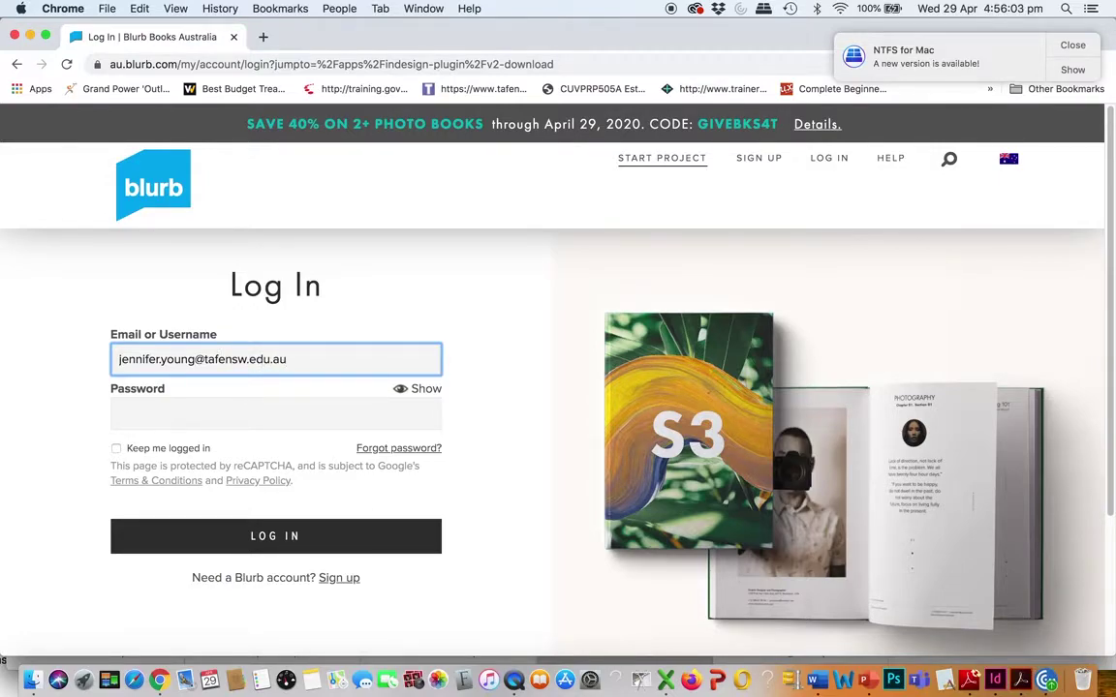
pyautogui.click(120, 414)
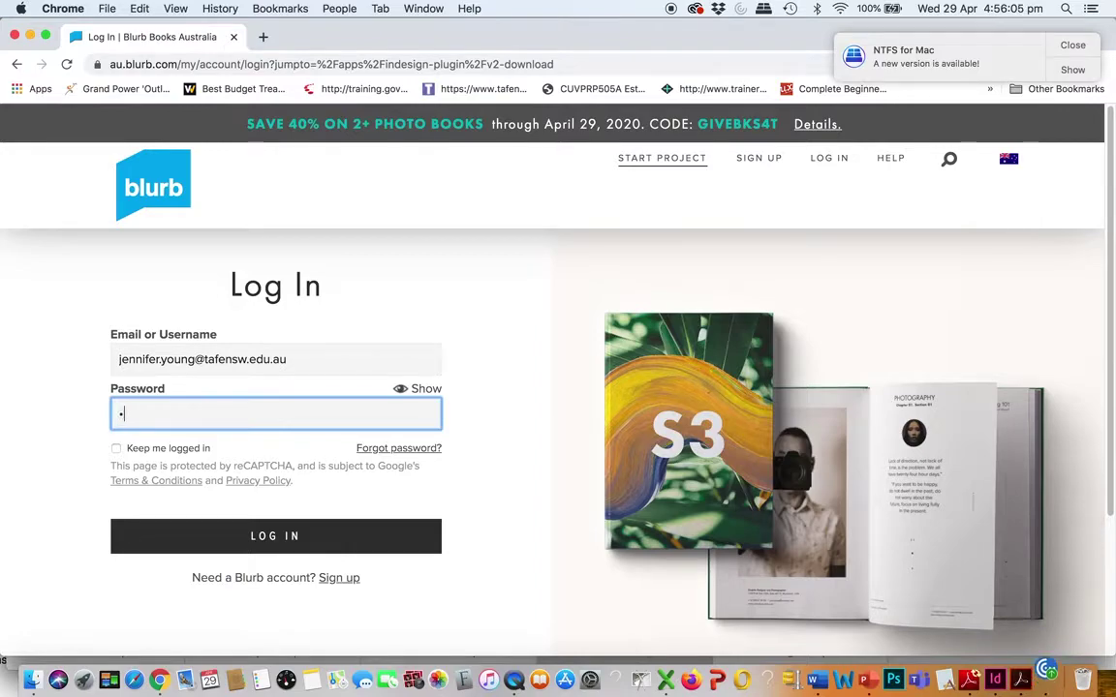
pyautogui.write('••••••••')
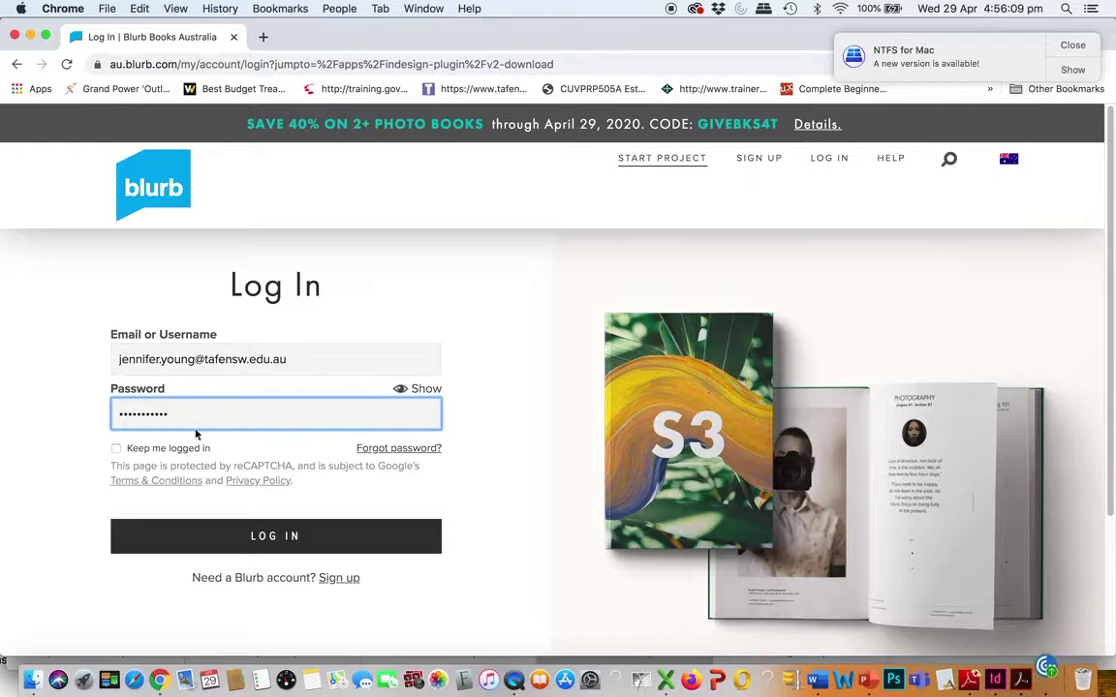
pyautogui.click(219, 535)
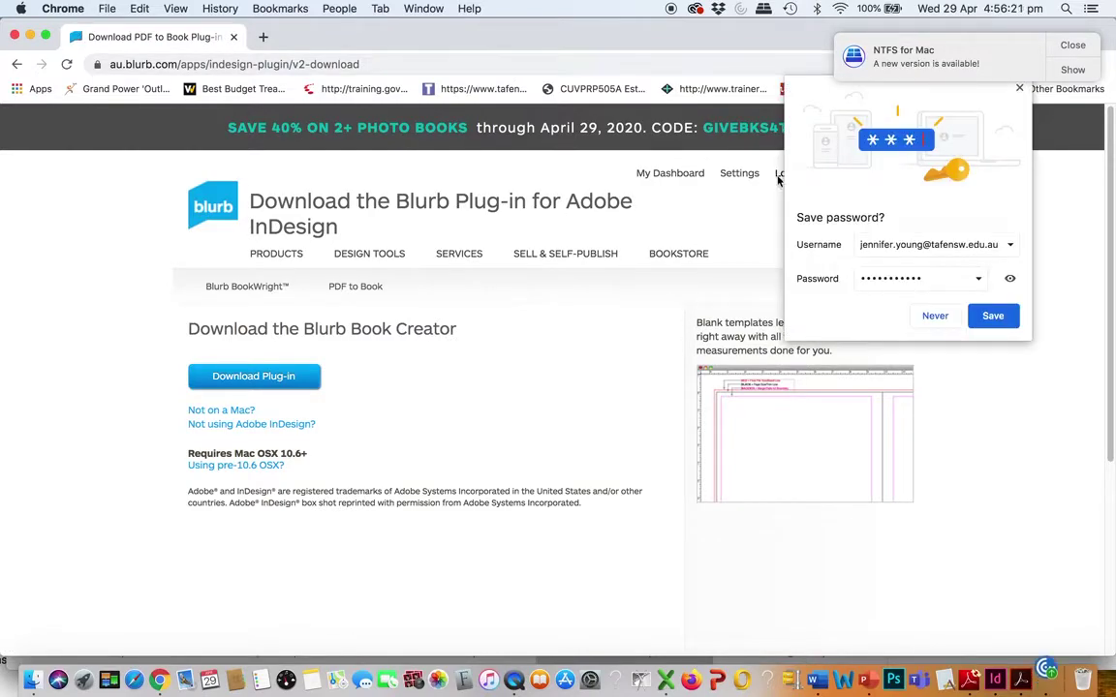
# Dismiss Chrome's save-password offer, download the plug-in, and open Blurb_ID_Plugin_Installer.pkg
pyautogui.click(1019, 90)
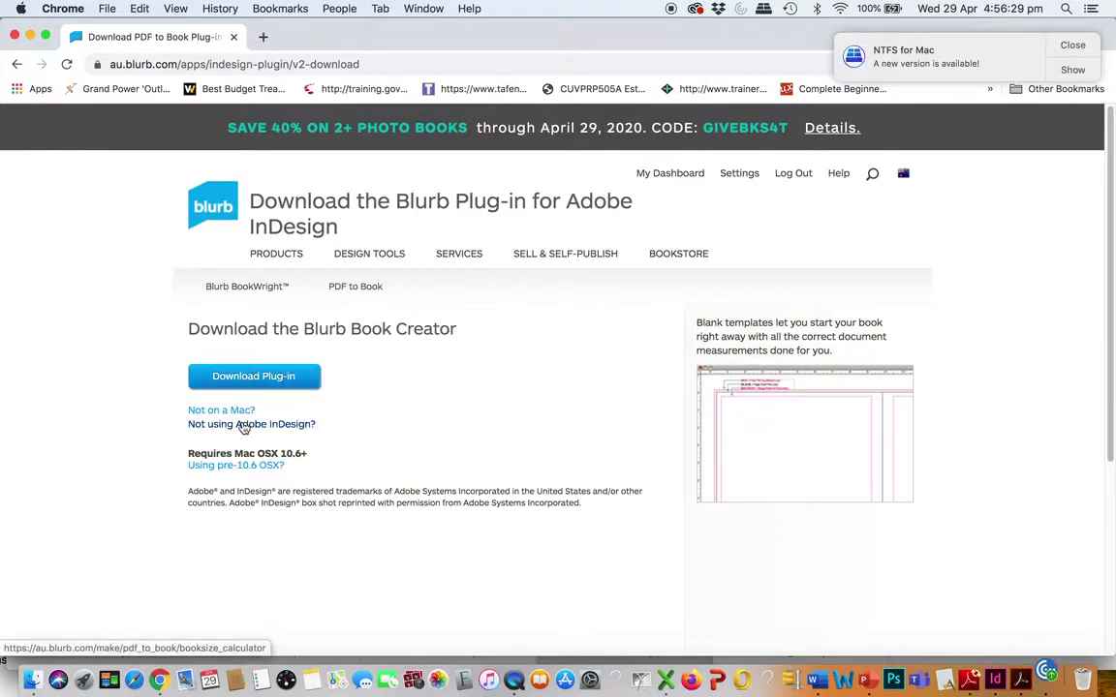
pyautogui.click(256, 379)
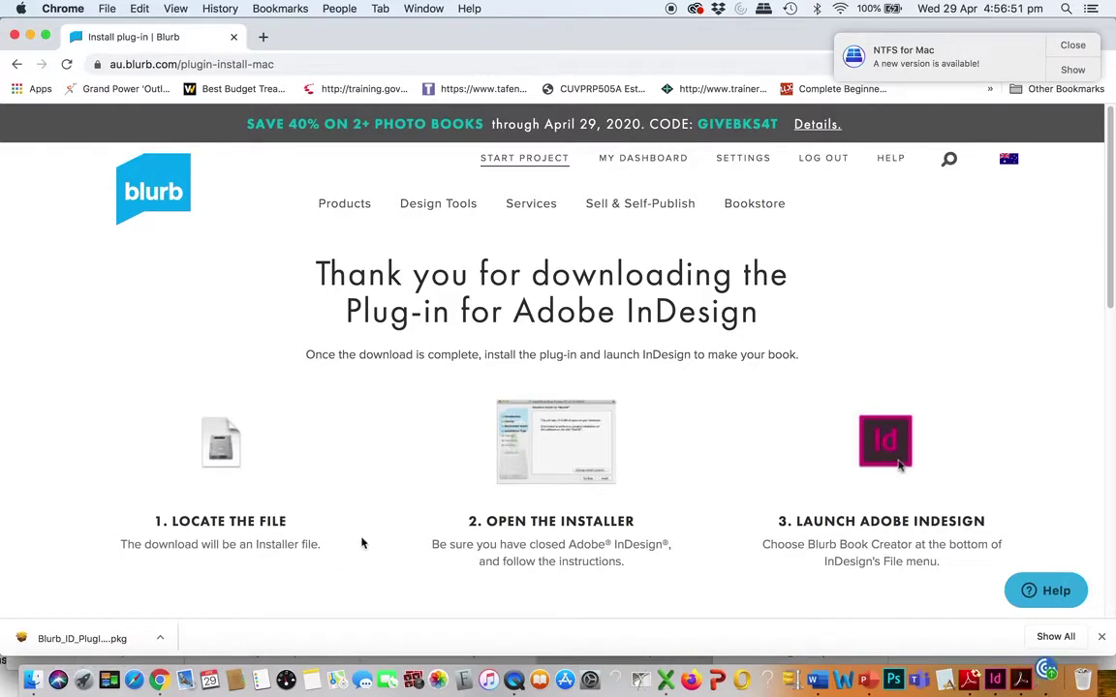
pyautogui.click(86, 646)
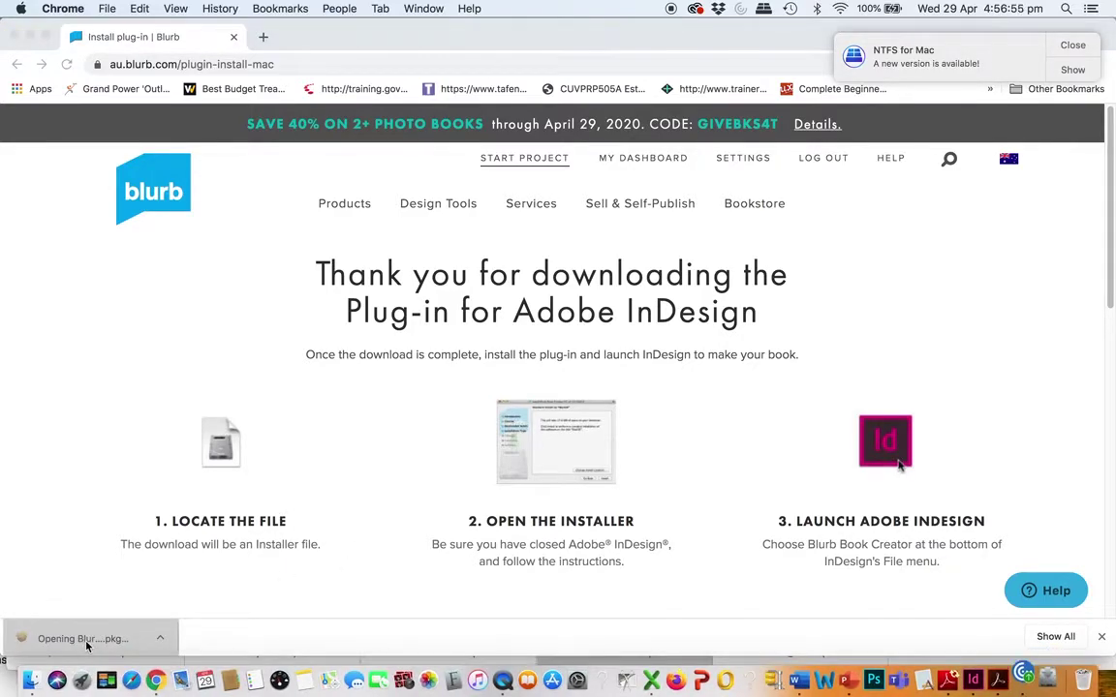
# Launch Blurb_ID_PlugIn_Installer.pkg from Finder's Downloads folder
pyautogui.click(36, 667)
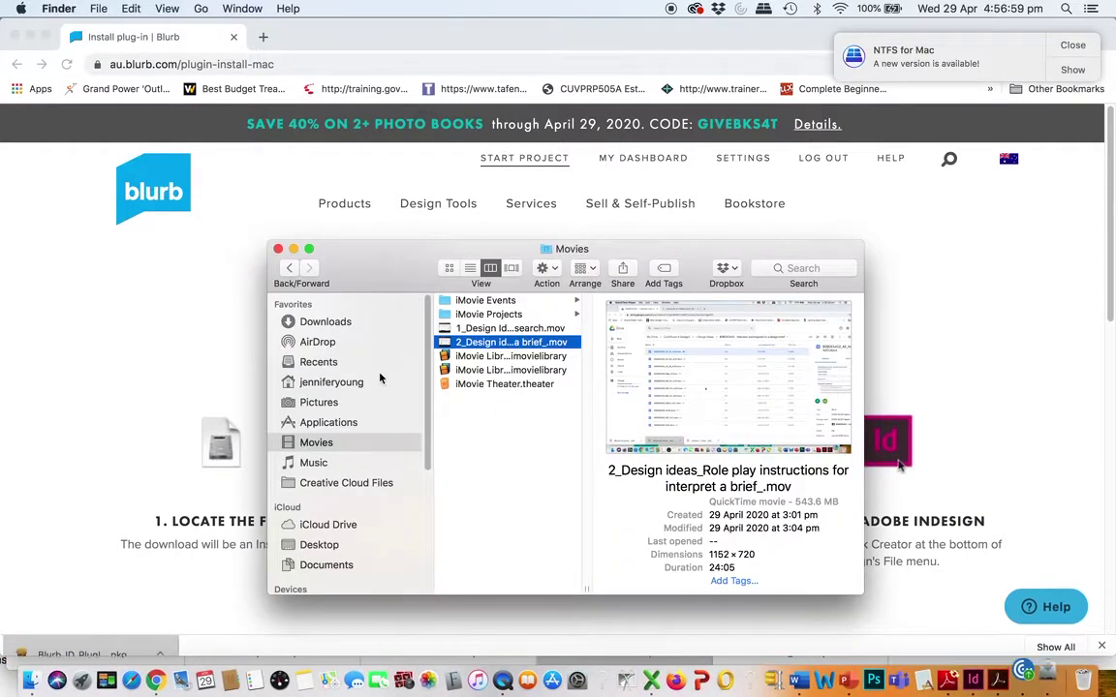
pyautogui.click(325, 325)
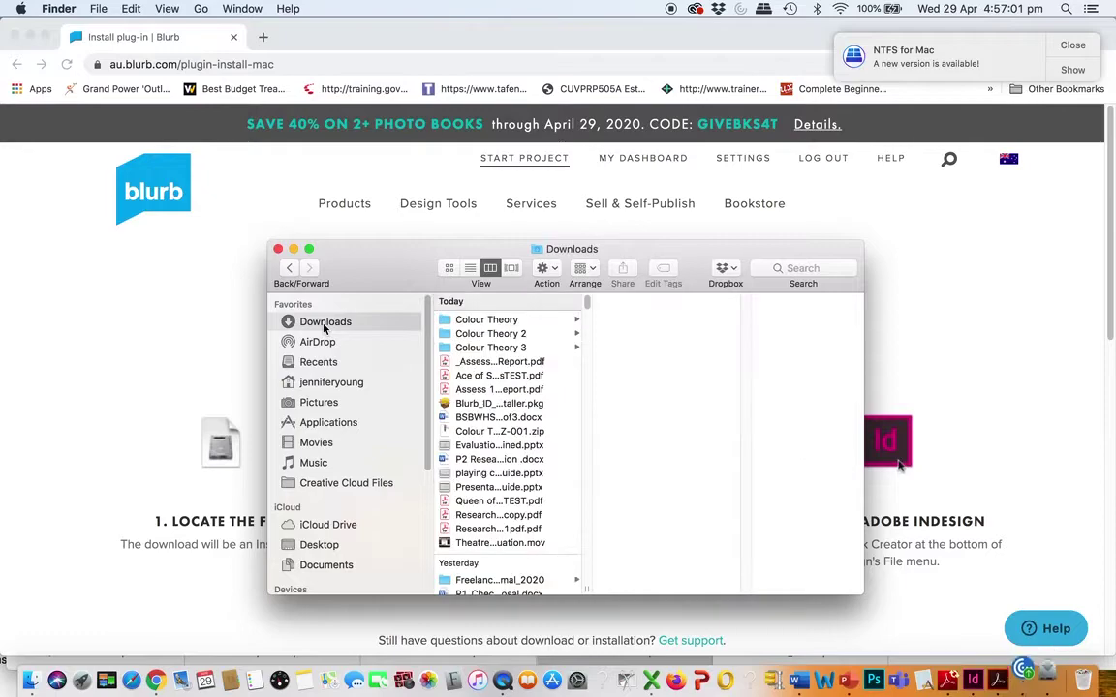
pyautogui.click(450, 404)
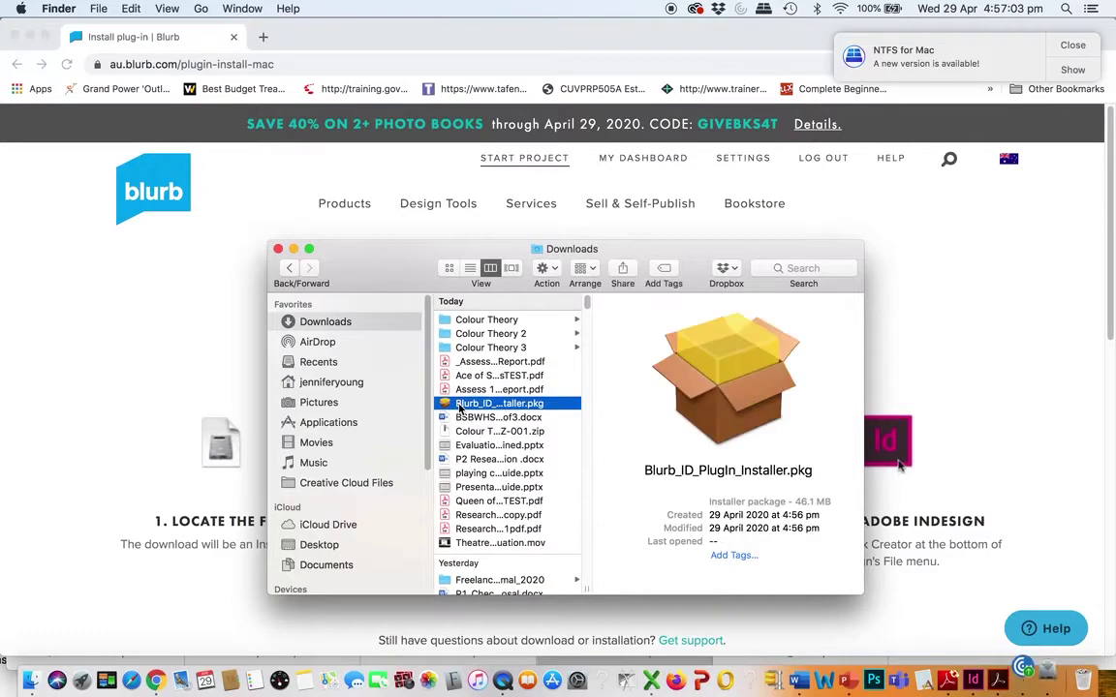
pyautogui.doubleClick(449, 411)
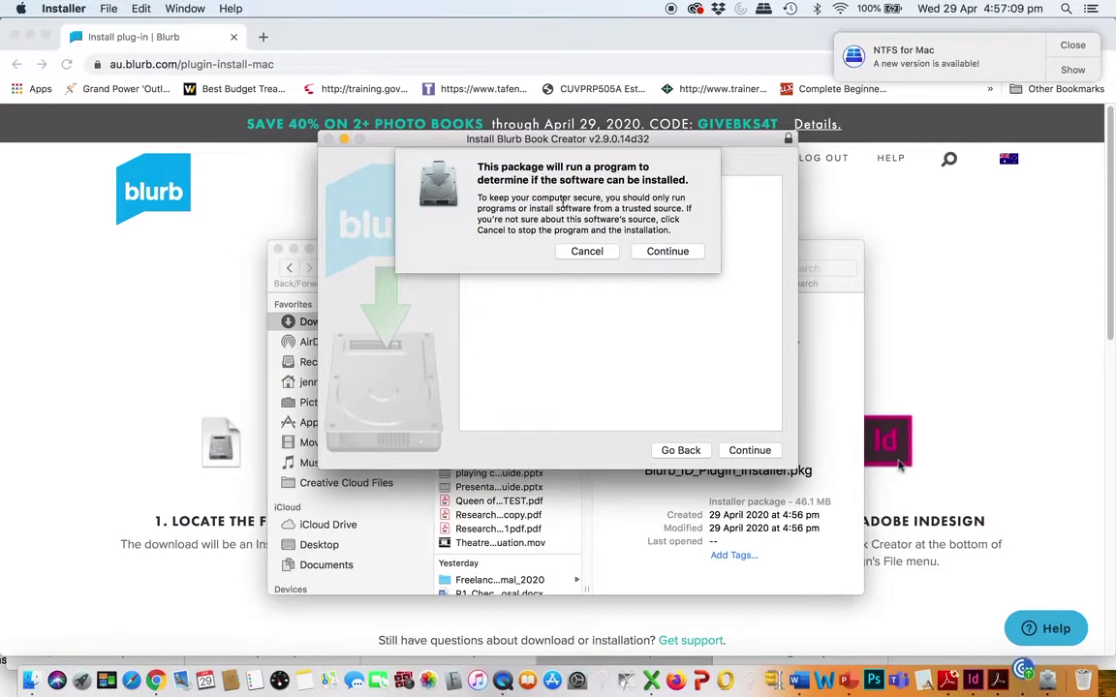
# Accept the licence and choose InDesign CC 2019 as the plug-in install target
pyautogui.click(666, 254)
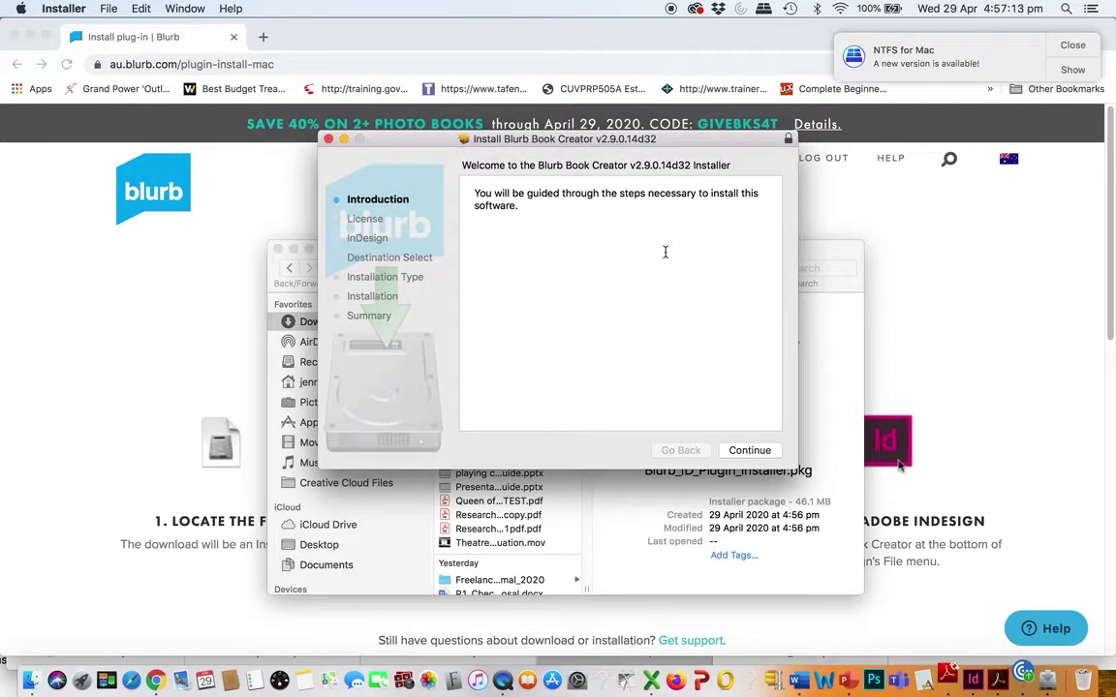
pyautogui.click(749, 451)
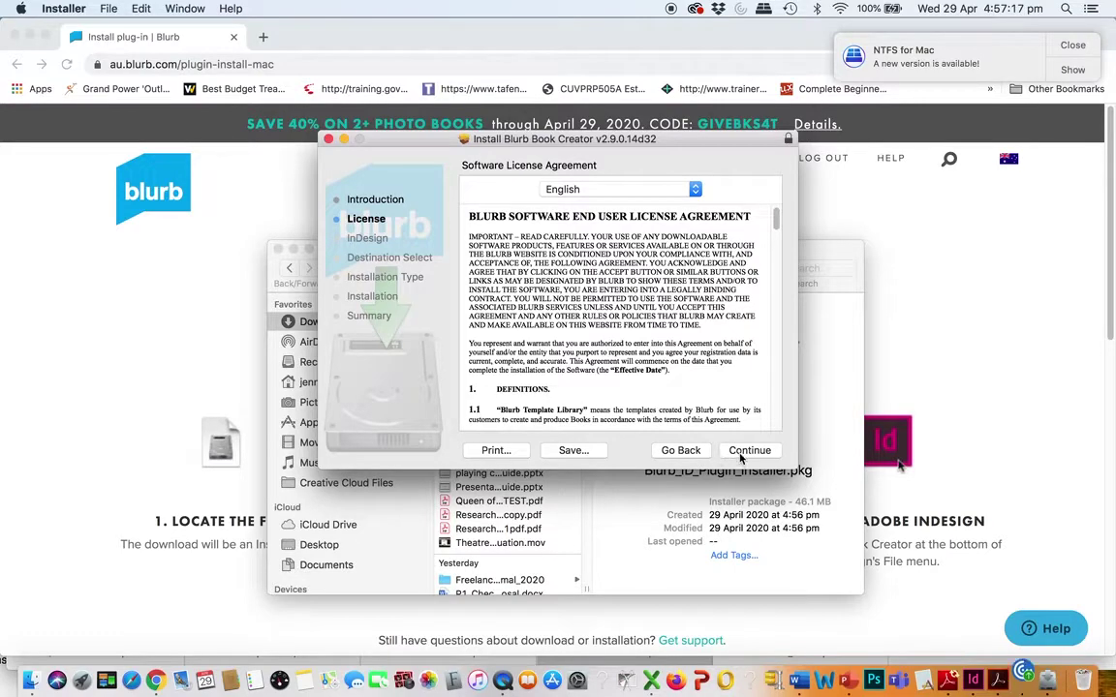
pyautogui.click(746, 452)
pyautogui.click(713, 264)
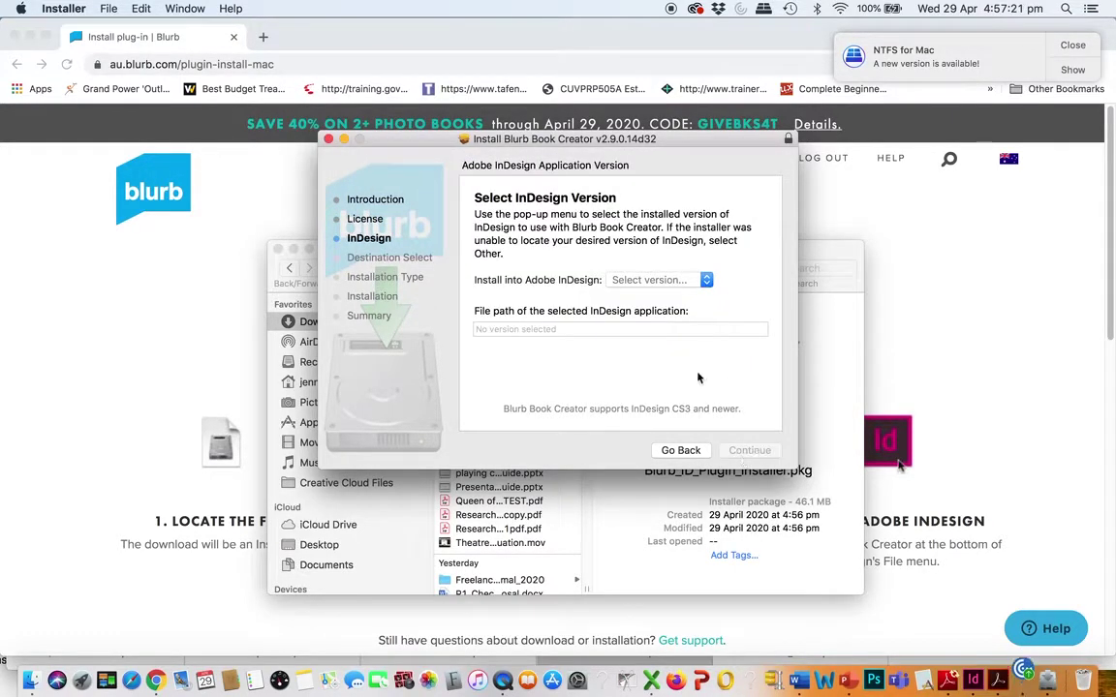
pyautogui.click(706, 281)
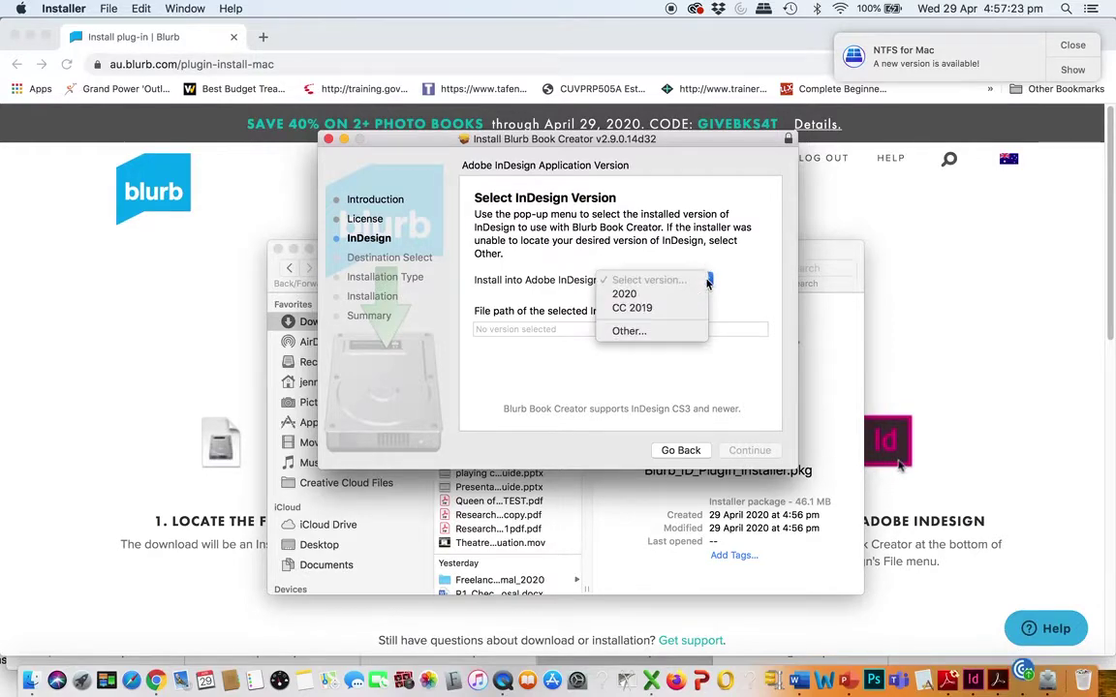
pyautogui.click(664, 308)
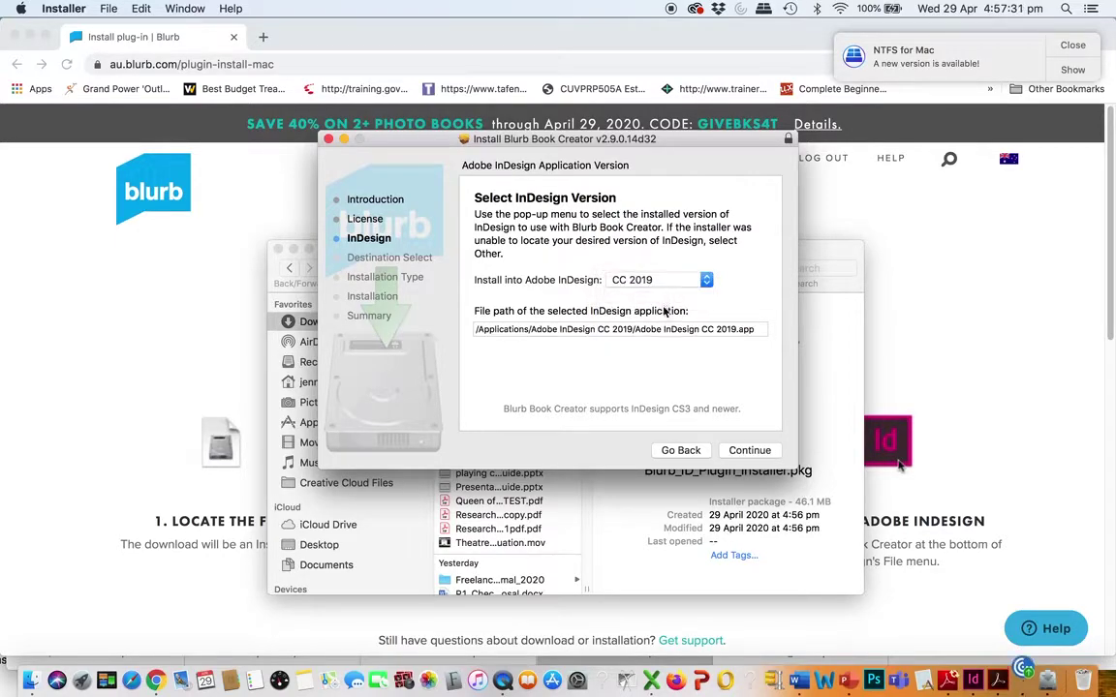
pyautogui.click(748, 451)
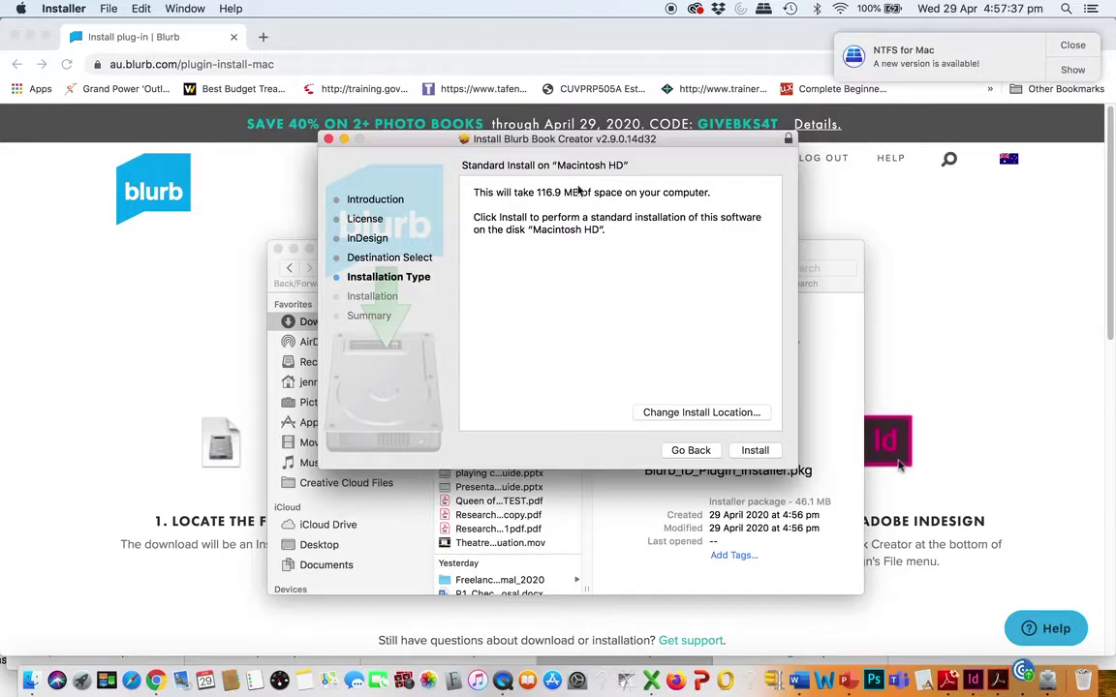
# Install with the admin password, close the installer, and keep the package
pyautogui.click(754, 450)
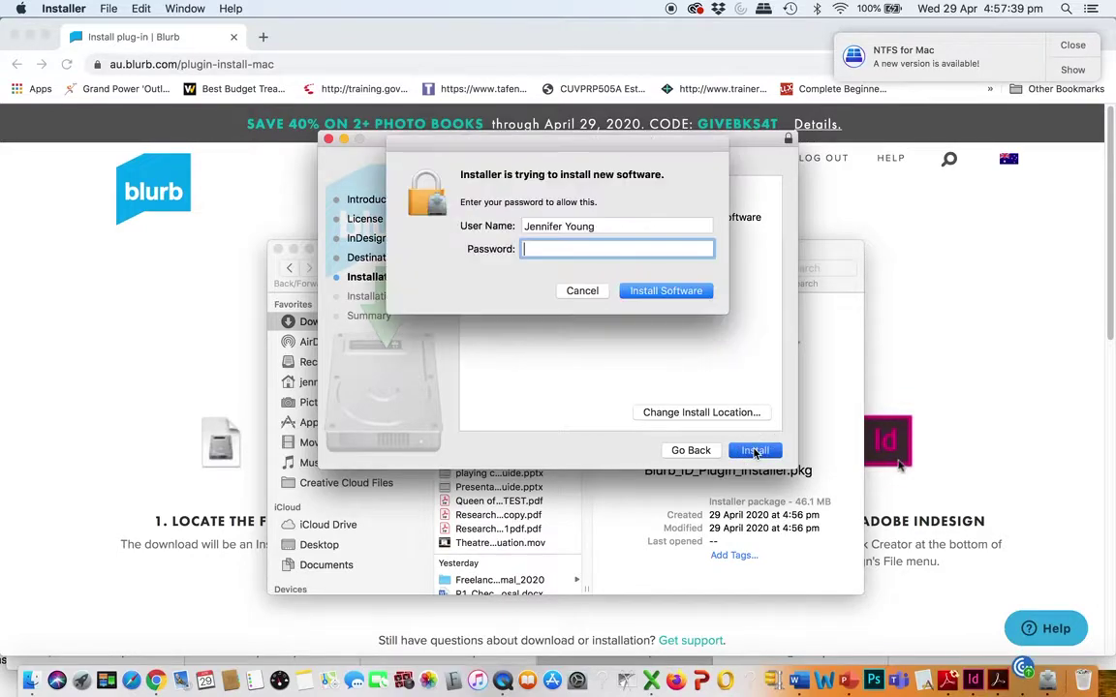
pyautogui.write('**')
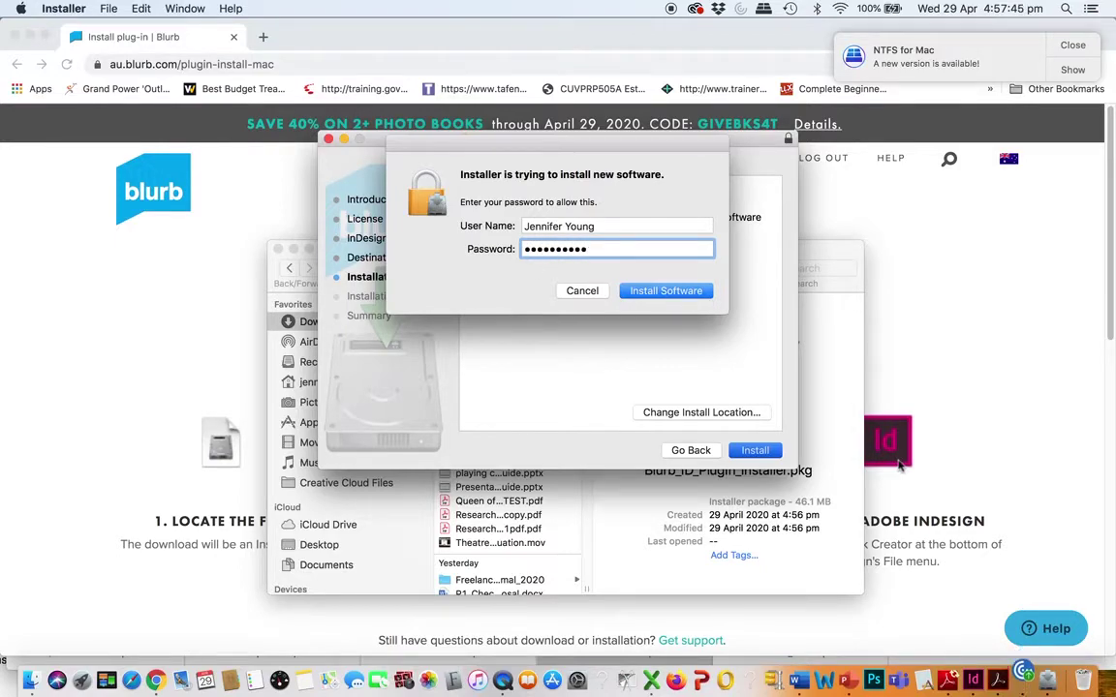
pyautogui.click(646, 294)
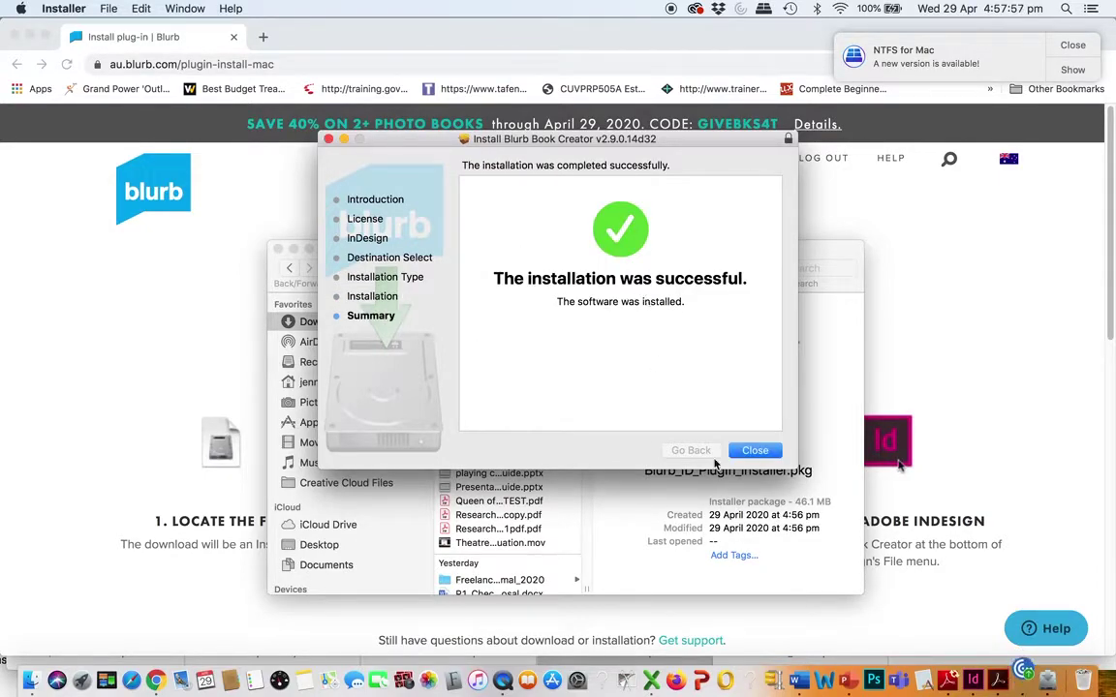
pyautogui.click(757, 450)
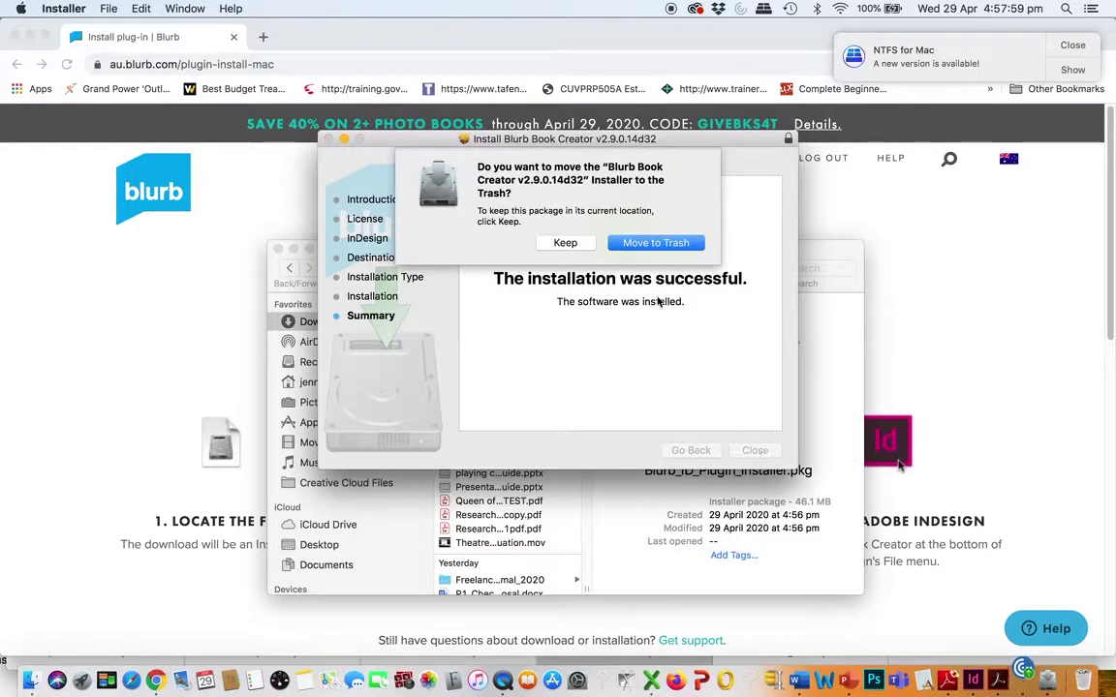
pyautogui.click(572, 245)
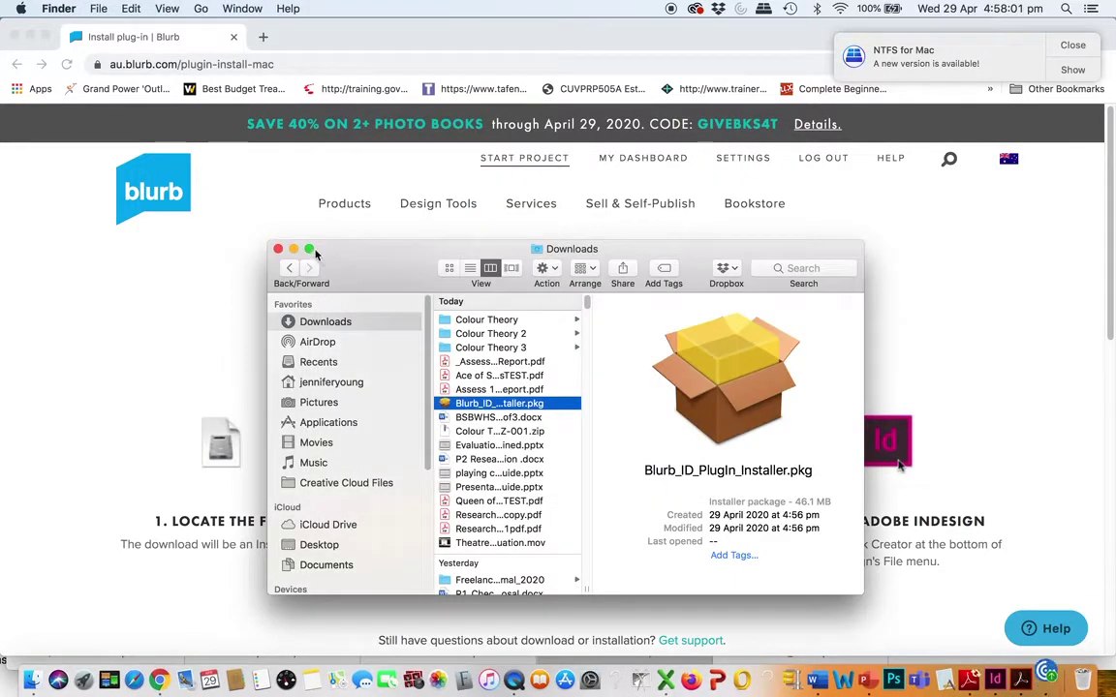
# Close the Downloads window and bring InDesign 2020's Home screen to the front, moved higher
pyautogui.click(277, 250)
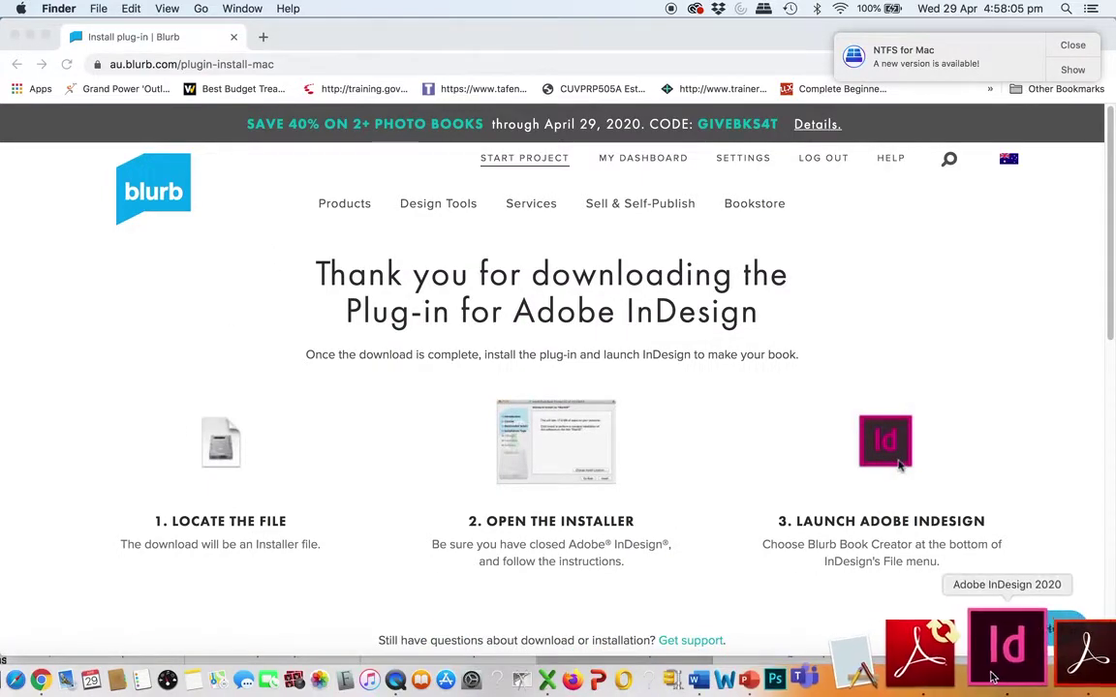
pyautogui.rightClick(994, 676)
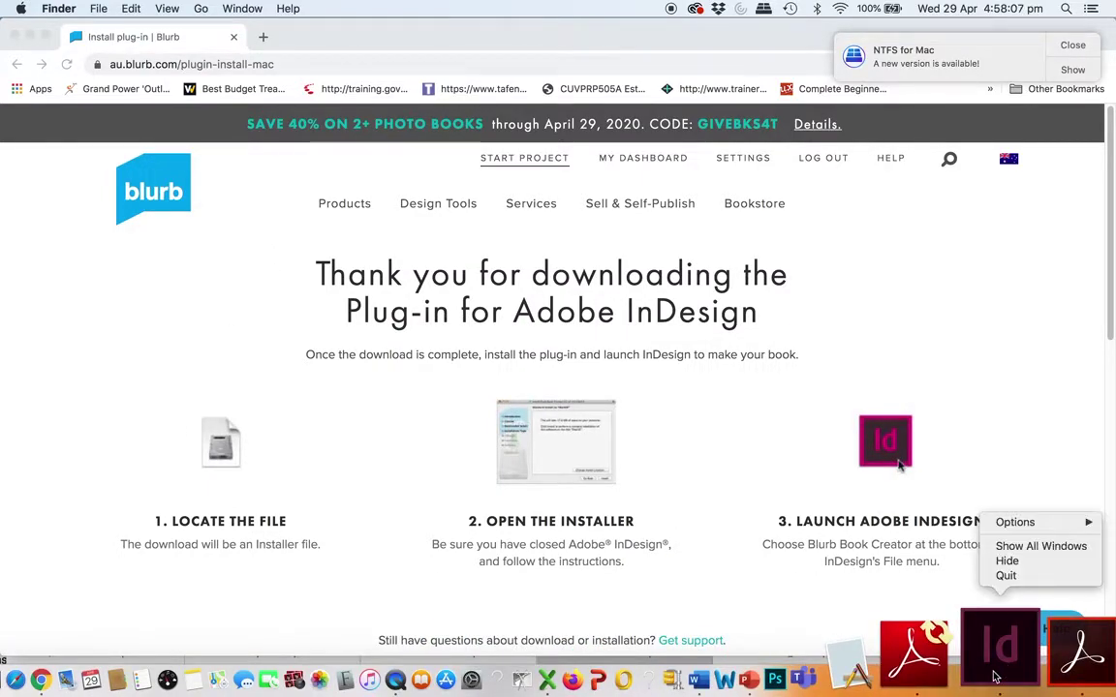
pyautogui.click(996, 673)
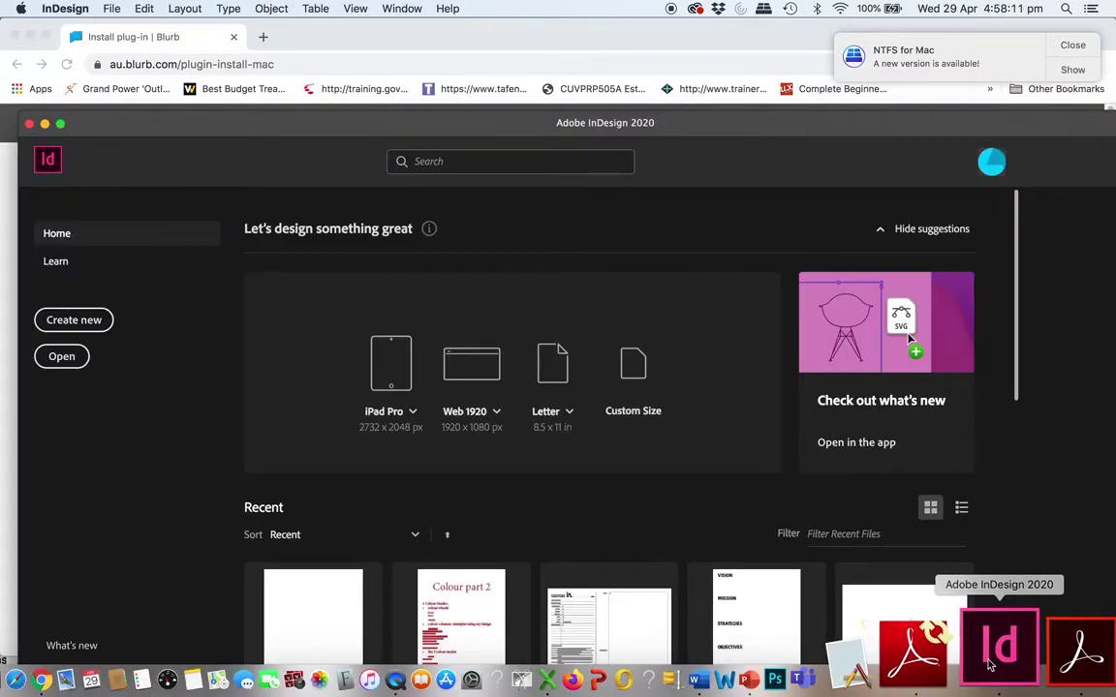
pyautogui.moveTo(180, 123); pyautogui.dragTo(162, 26)
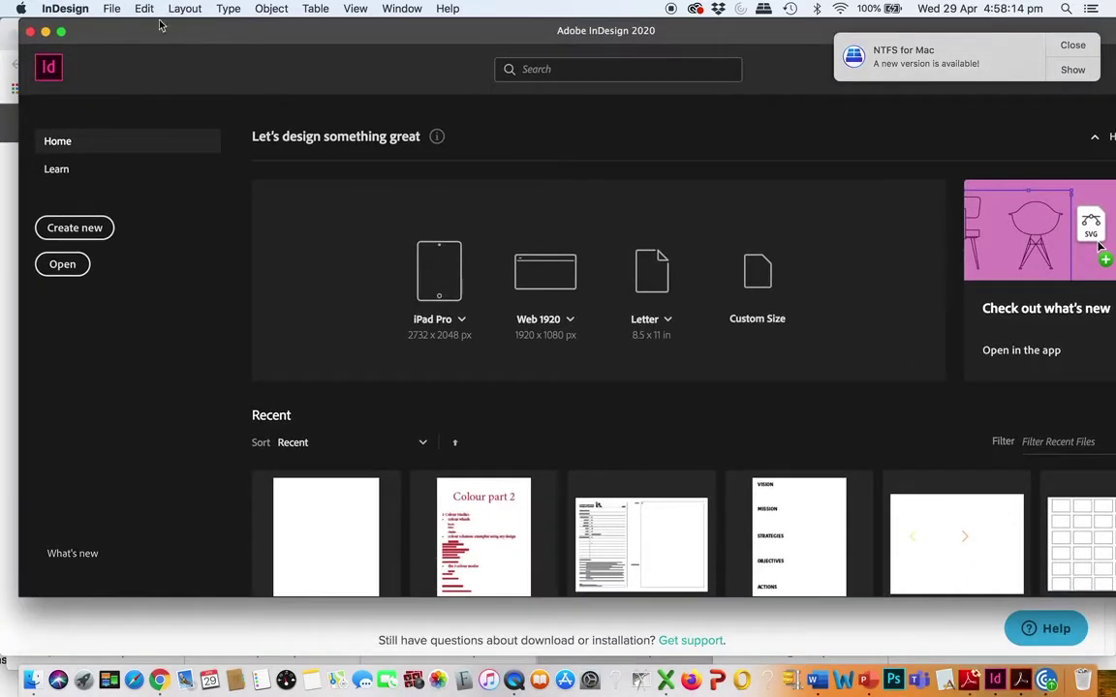
# Look at the New Document Print presets, cancel the dialog, and close InDesign's Home window
pyautogui.click(111, 8)
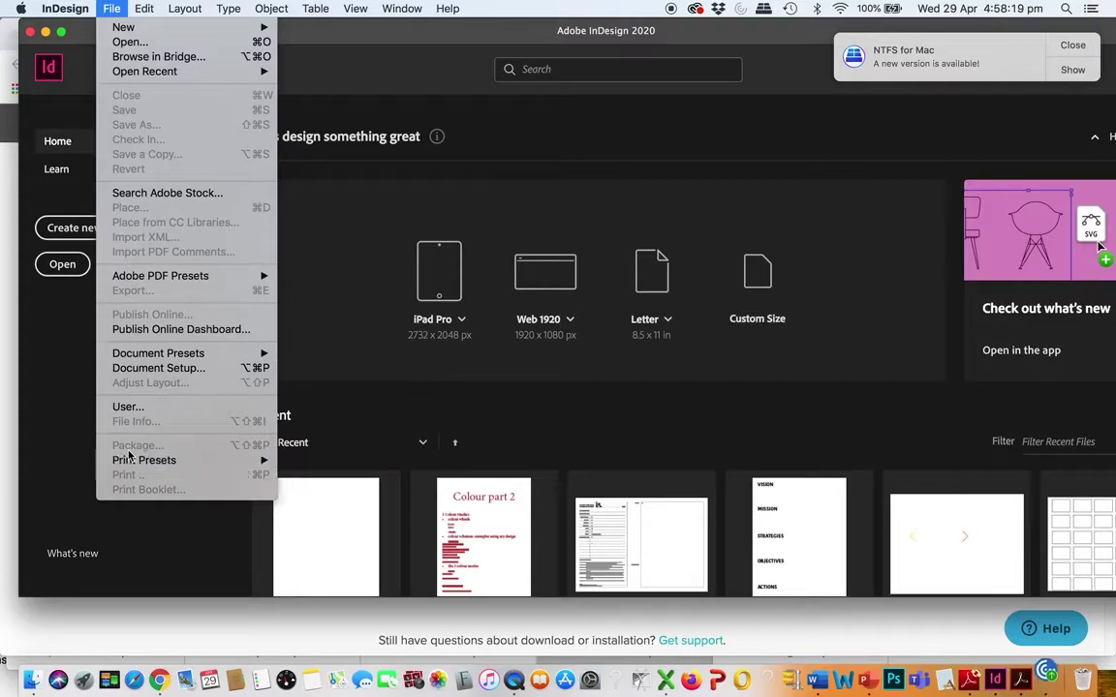
pyautogui.click(334, 411)
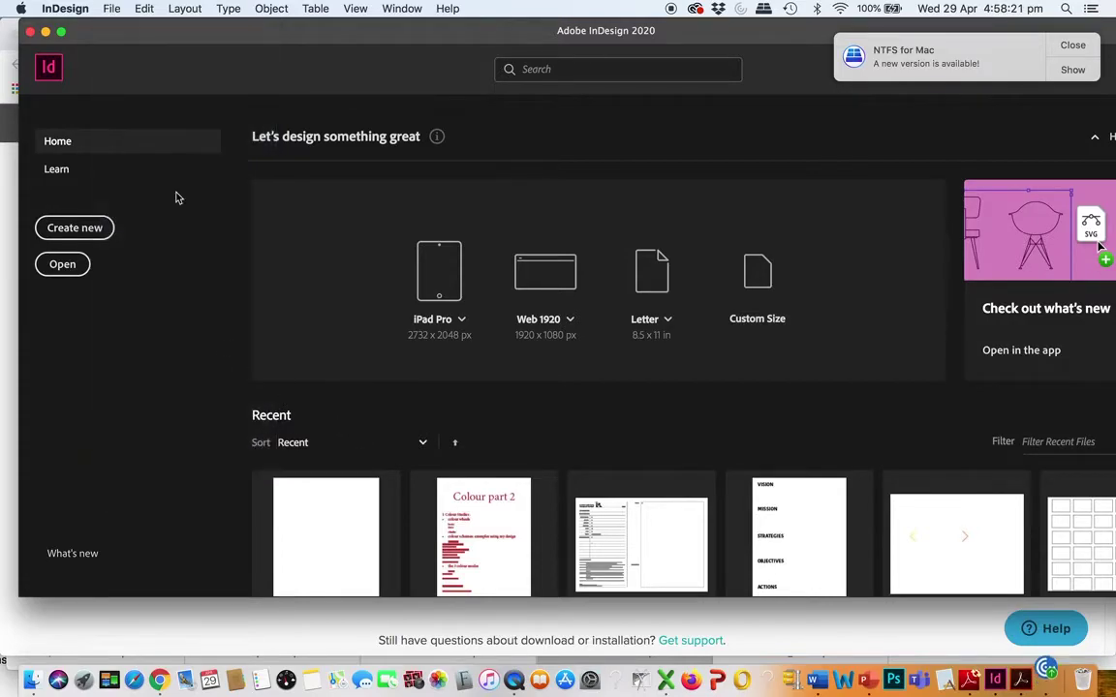
pyautogui.click(91, 236)
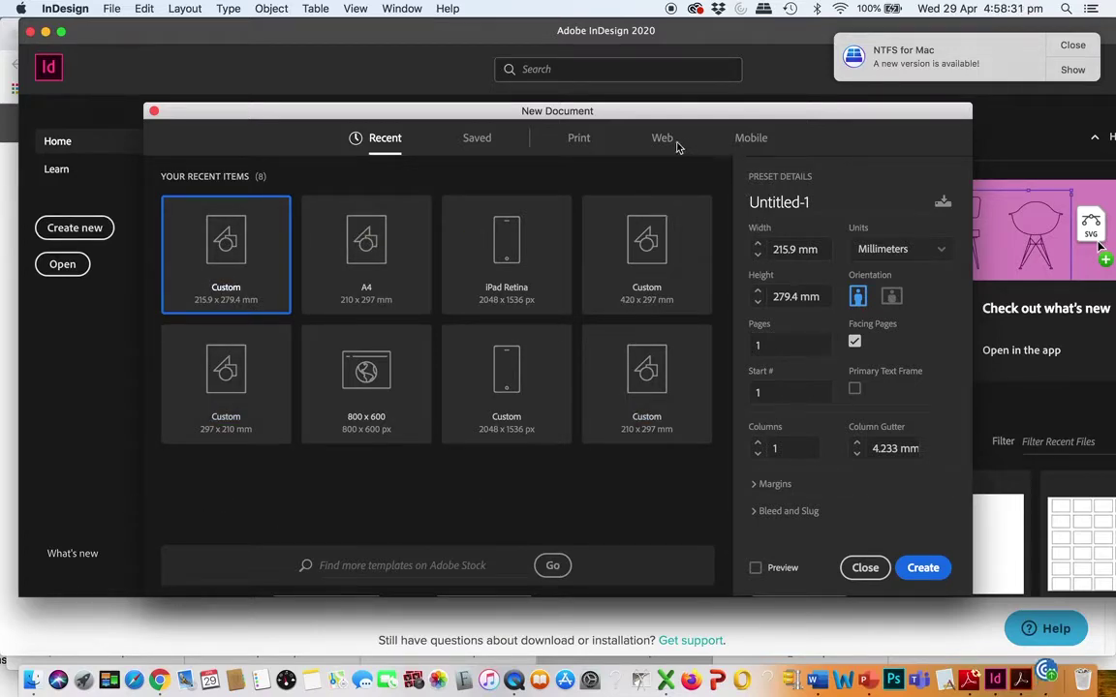
pyautogui.click(579, 139)
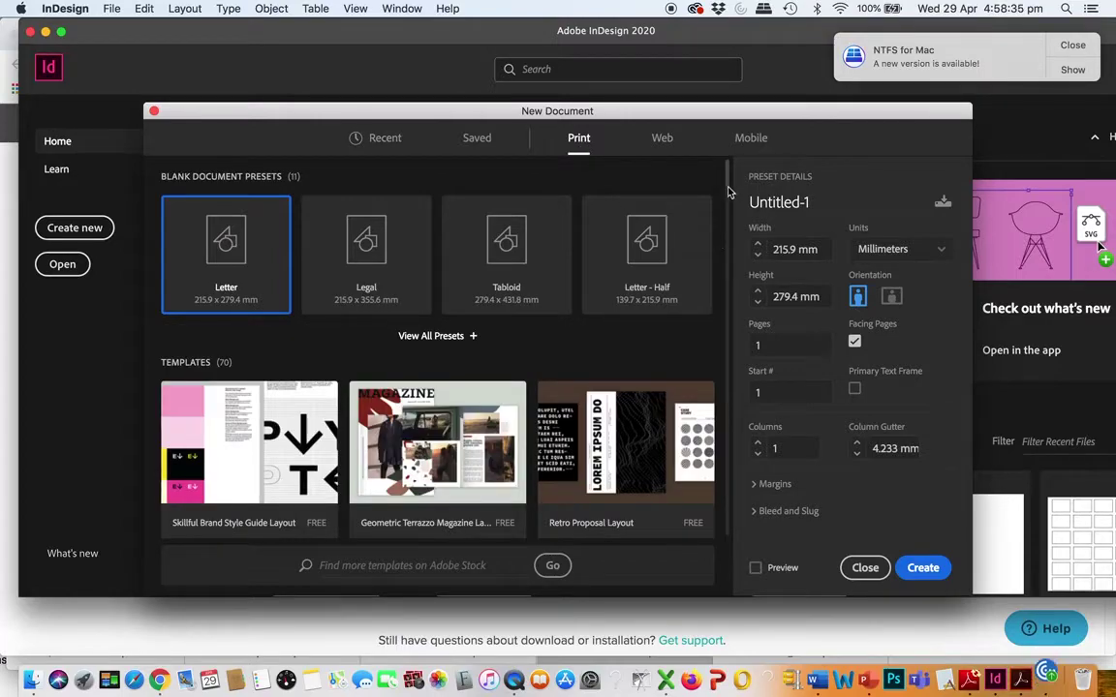
pyautogui.moveTo(729, 191); pyautogui.dragTo(706, 407)
pyautogui.click(864, 567)
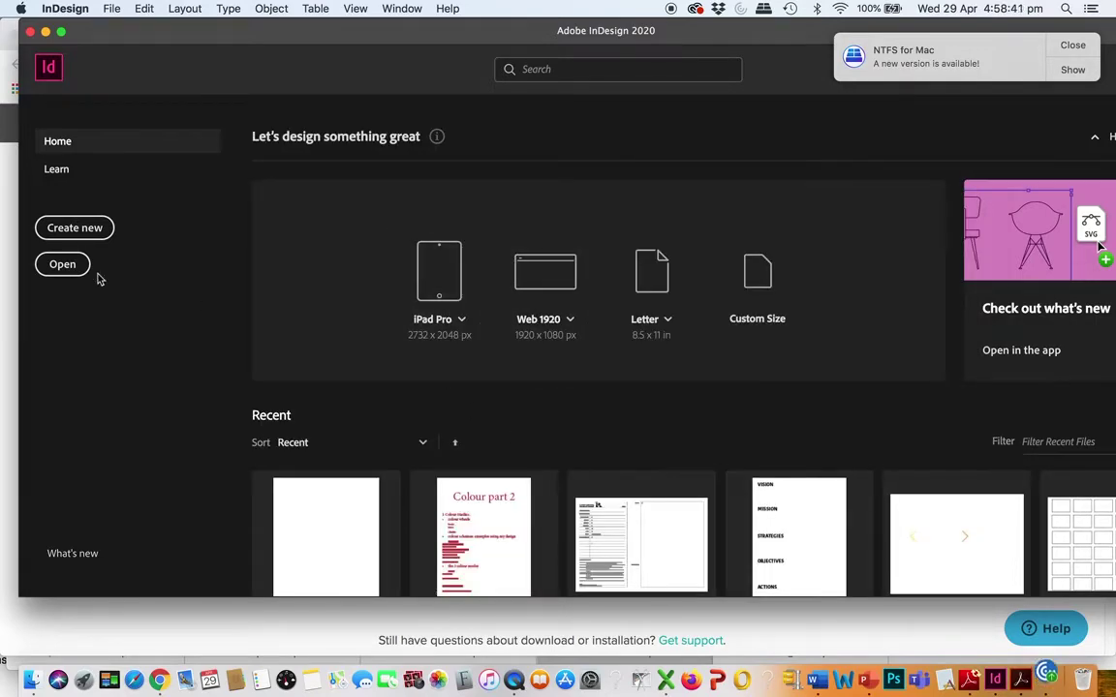
pyautogui.click(30, 31)
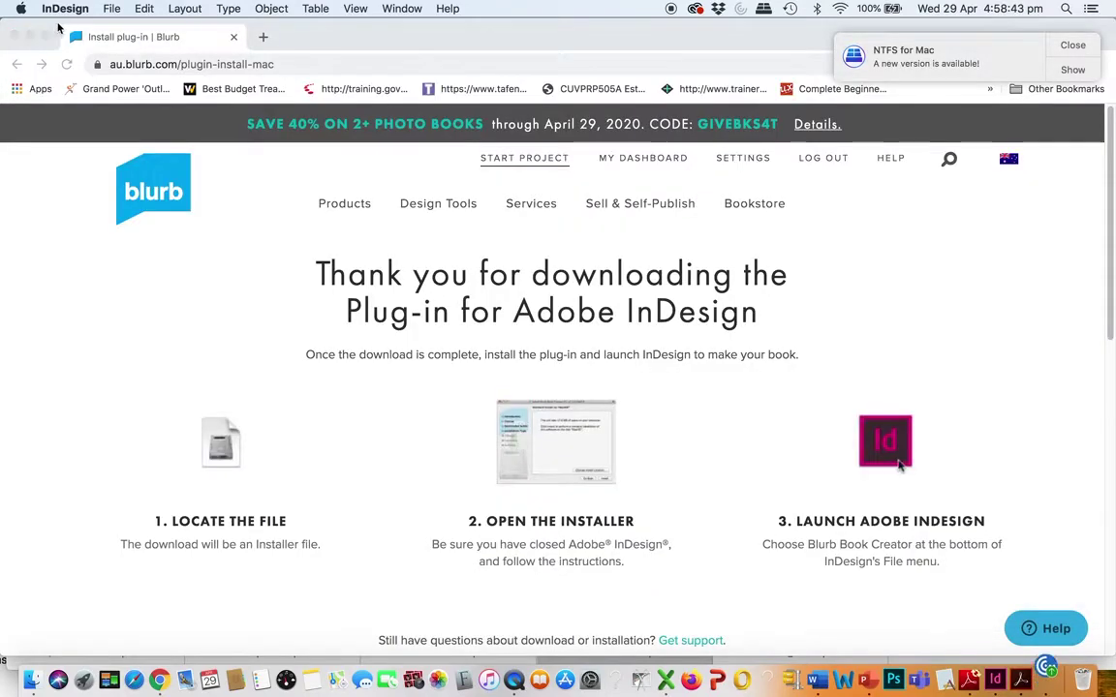
# Switch from InDesign back to Chrome showing Blurb's plug-in thank-you page
pyautogui.click(78, 9)
pyautogui.moveTo(113, 10)
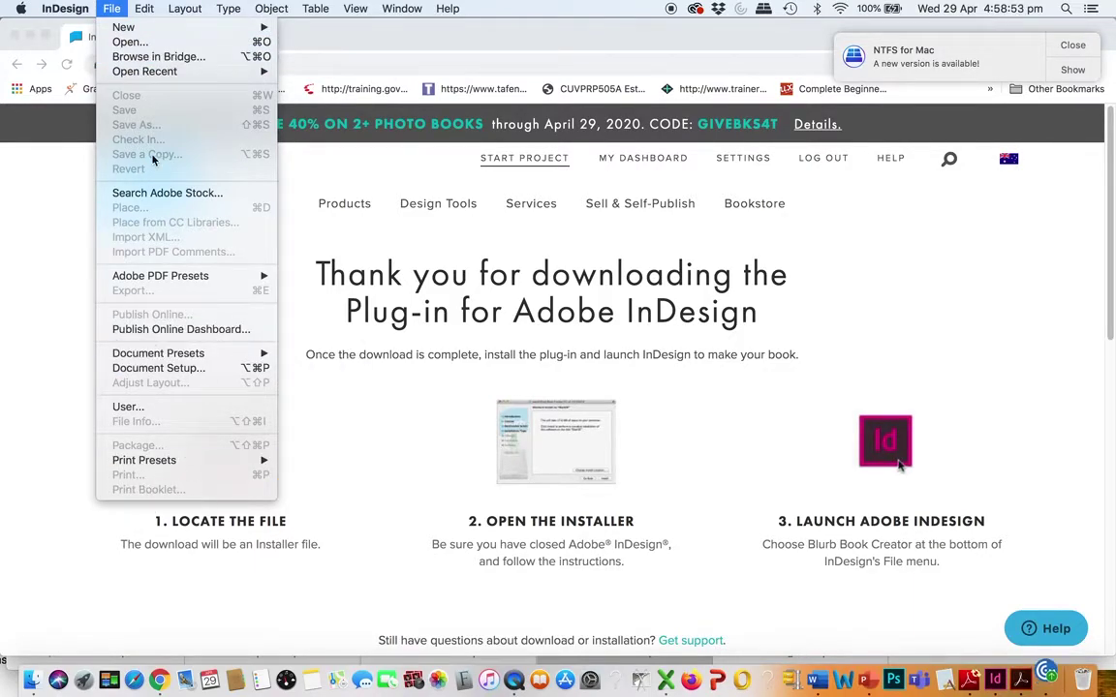
pyautogui.click(113, 9)
pyautogui.click(124, 147)
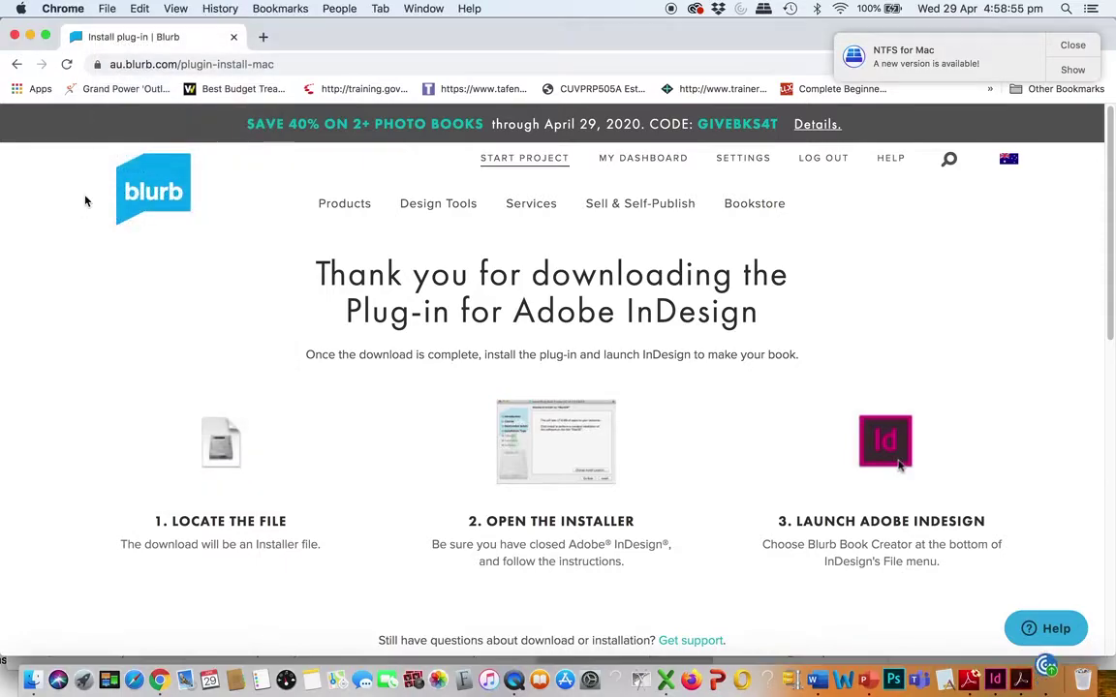
pyautogui.click(293, 36)
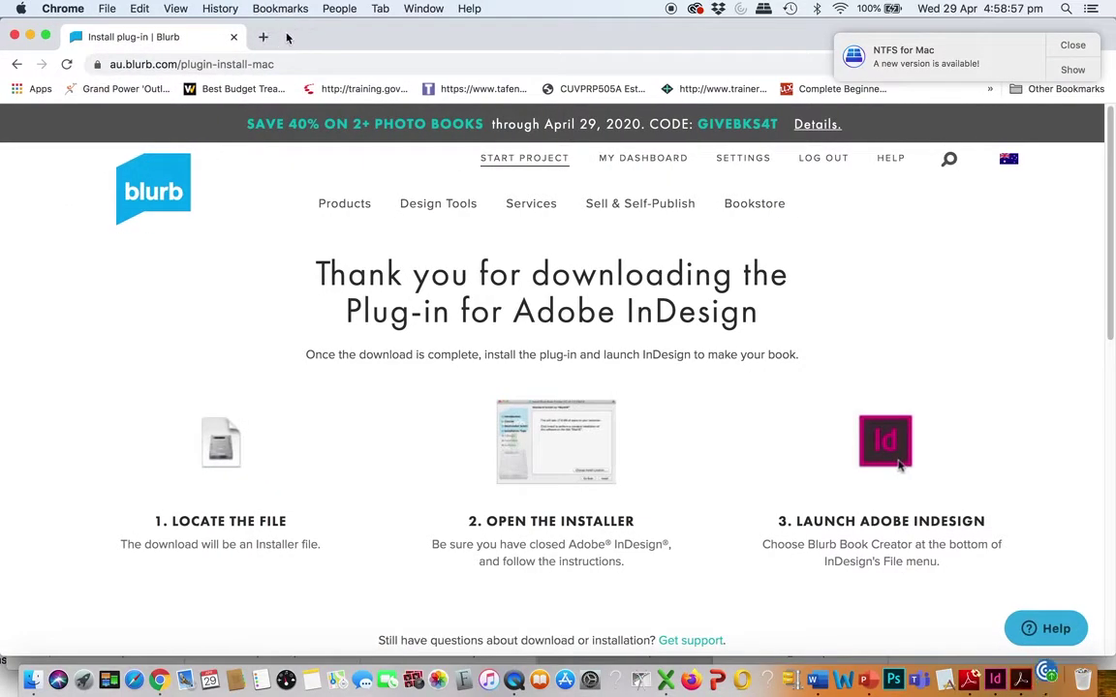
pyautogui.moveTo(359, 226)
# Go back, download the 44.0 MB Blurb plug-in package again, and open it
pyautogui.click(16, 63)
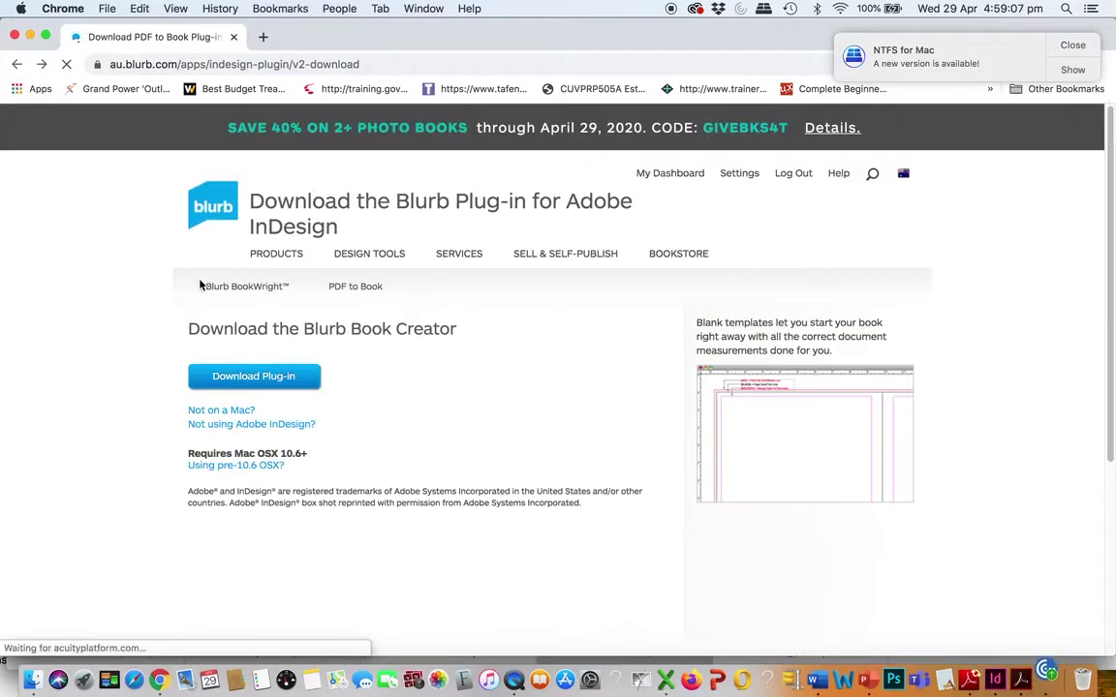
pyautogui.click(259, 377)
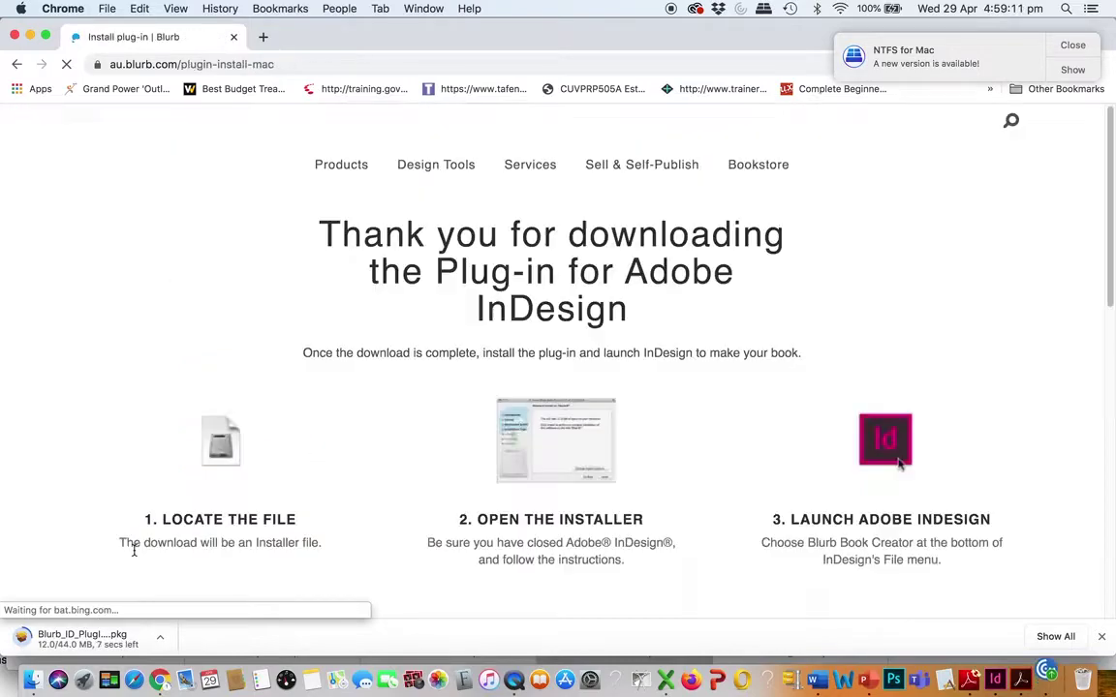
pyautogui.click(113, 643)
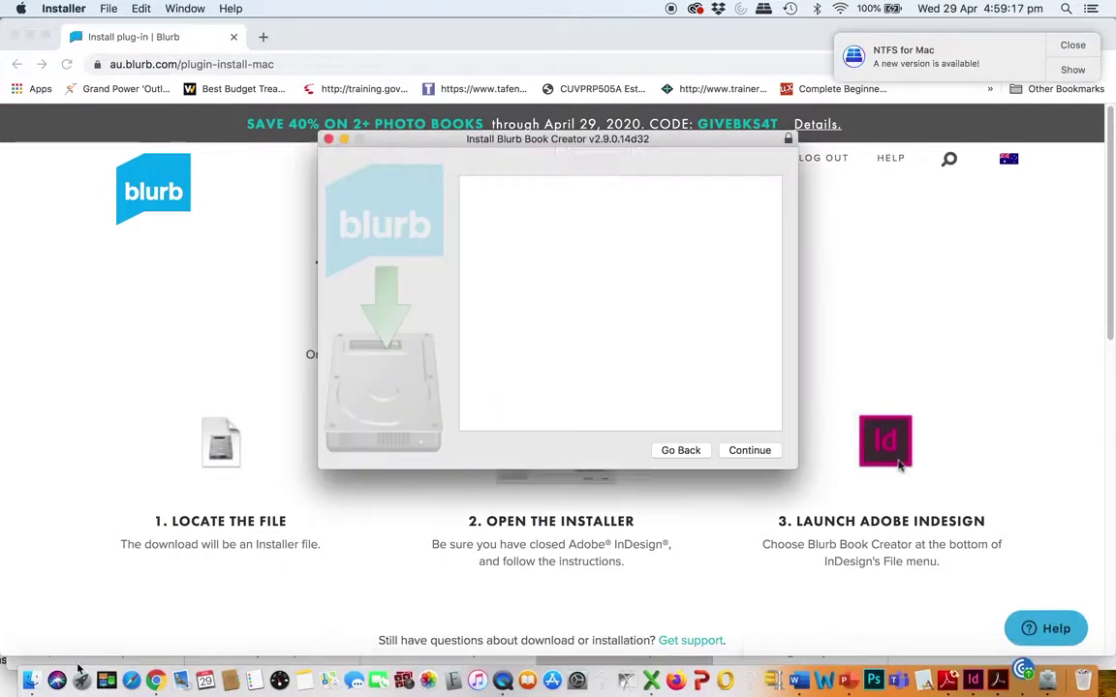
# Allow the Blurb installer package to run and agree to its licence
pyautogui.click(670, 253)
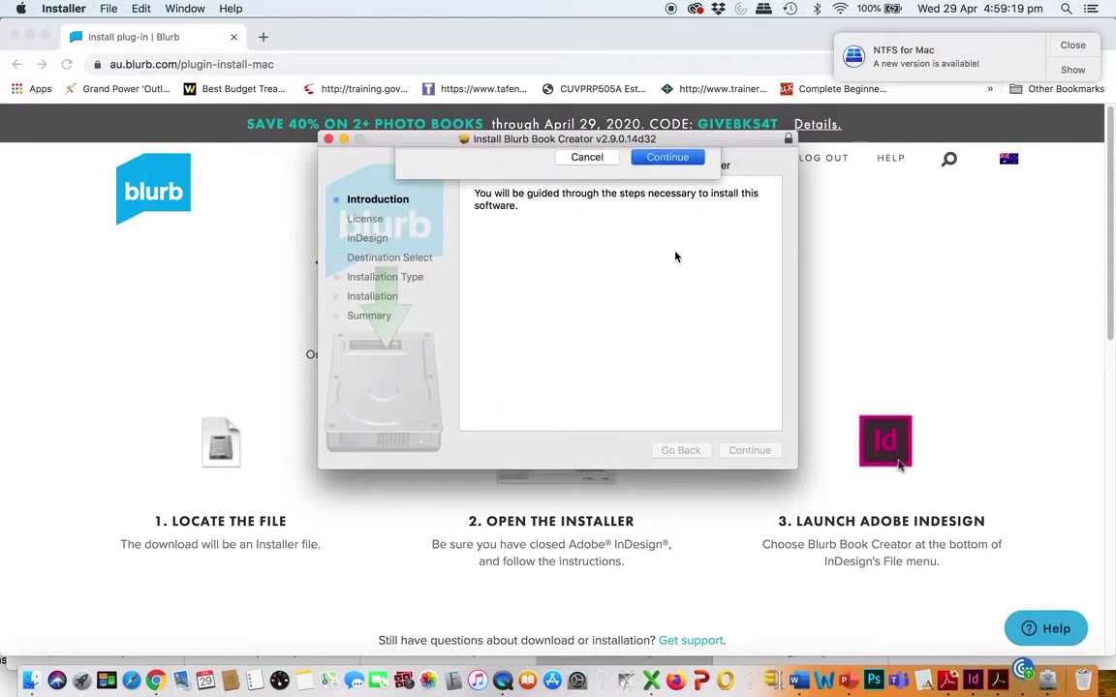
pyautogui.click(748, 450)
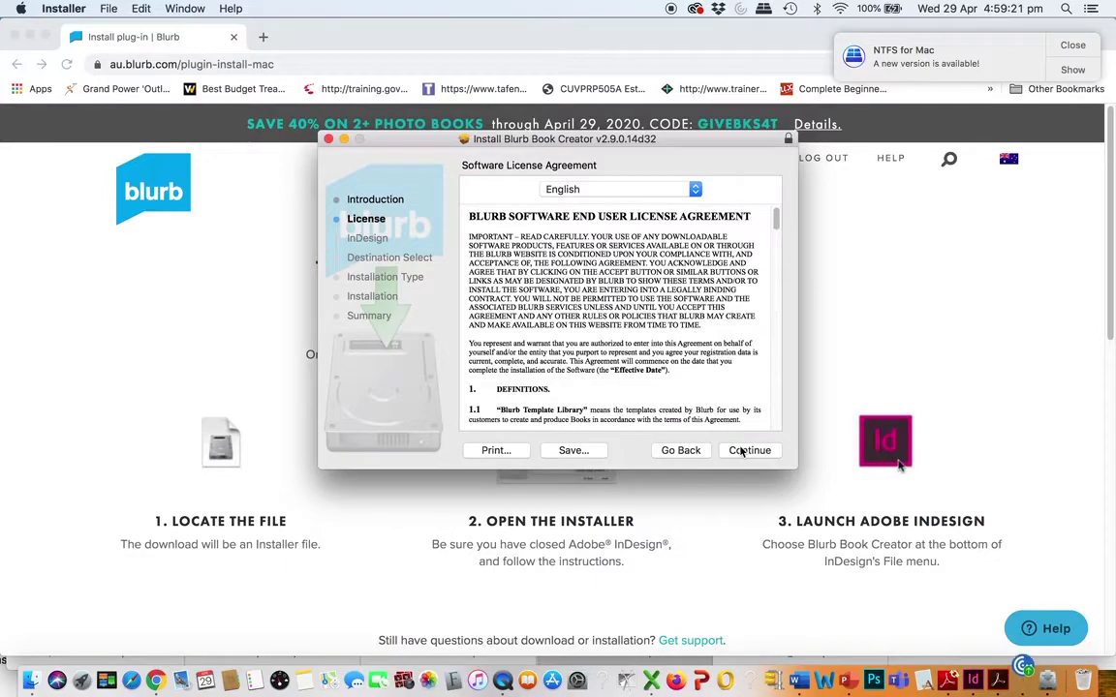
pyautogui.click(750, 451)
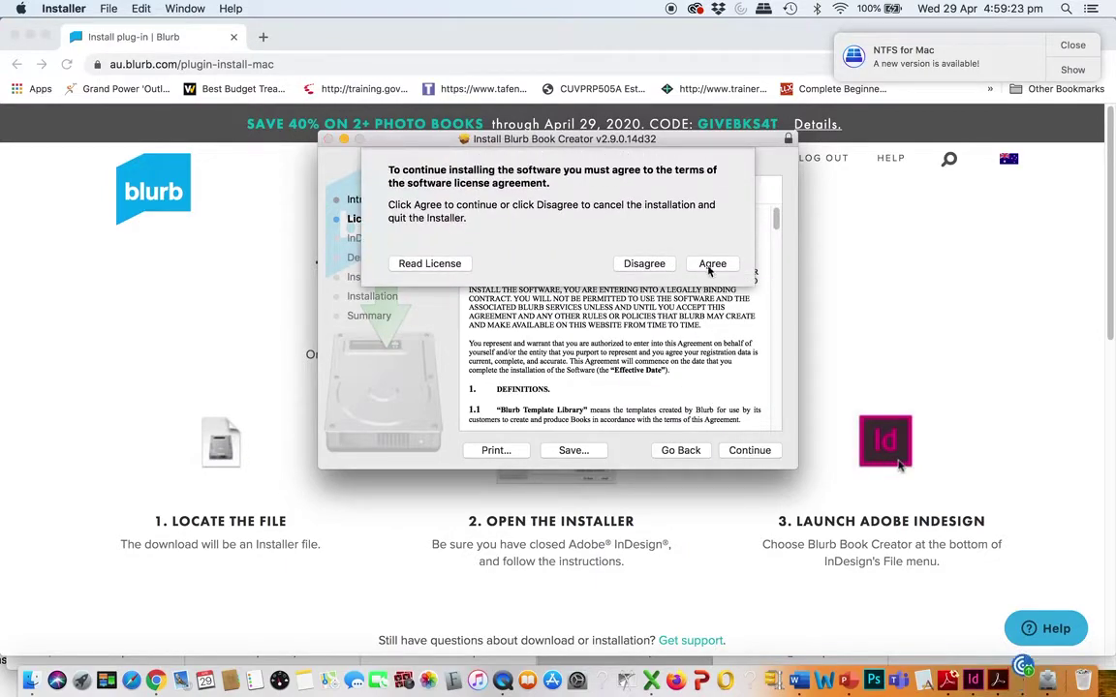
pyautogui.click(710, 265)
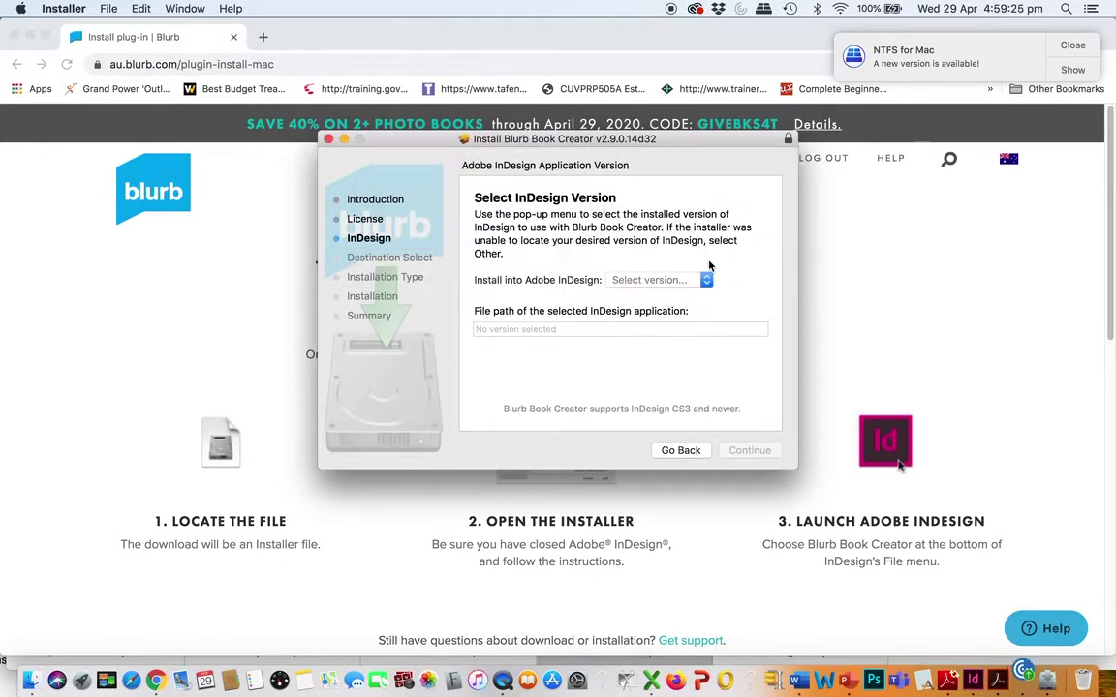
# Choose InDesign 2020 as the install target and dismiss the quit-InDesign warnings
pyautogui.click(707, 280)
pyautogui.click(658, 293)
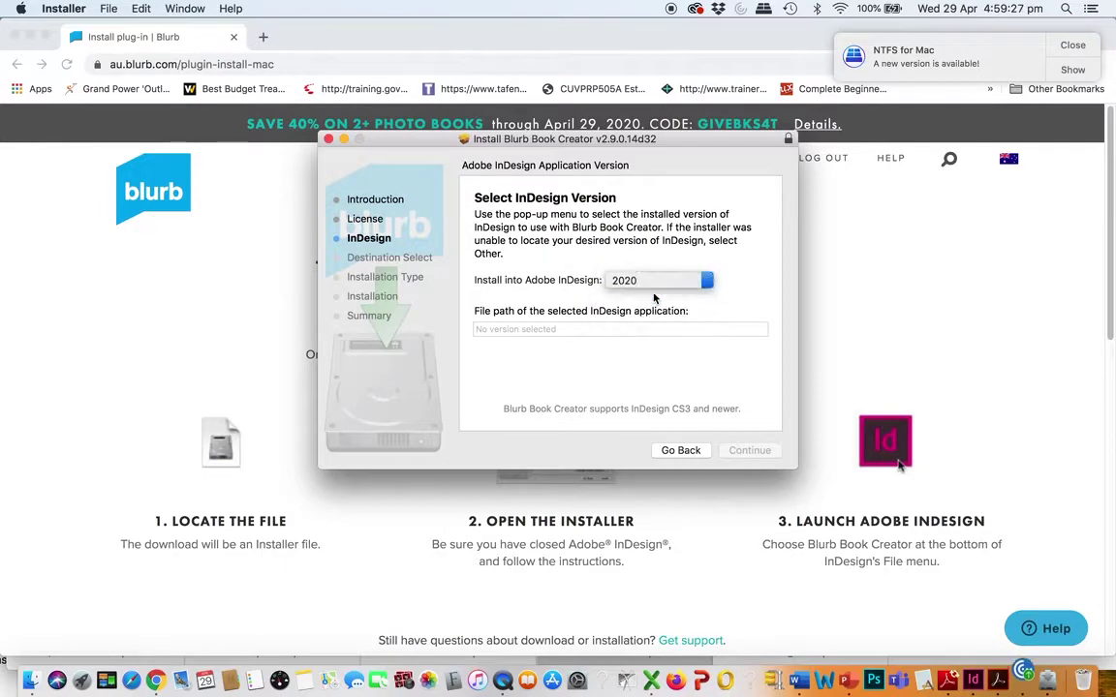
pyautogui.click(725, 452)
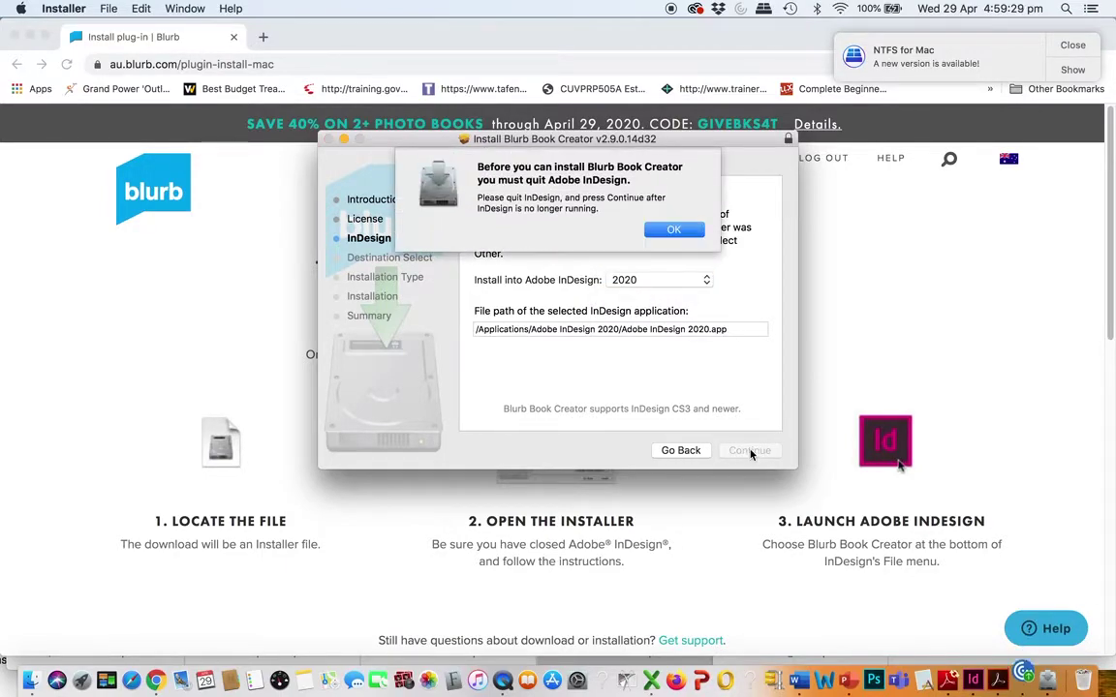
pyautogui.click(693, 232)
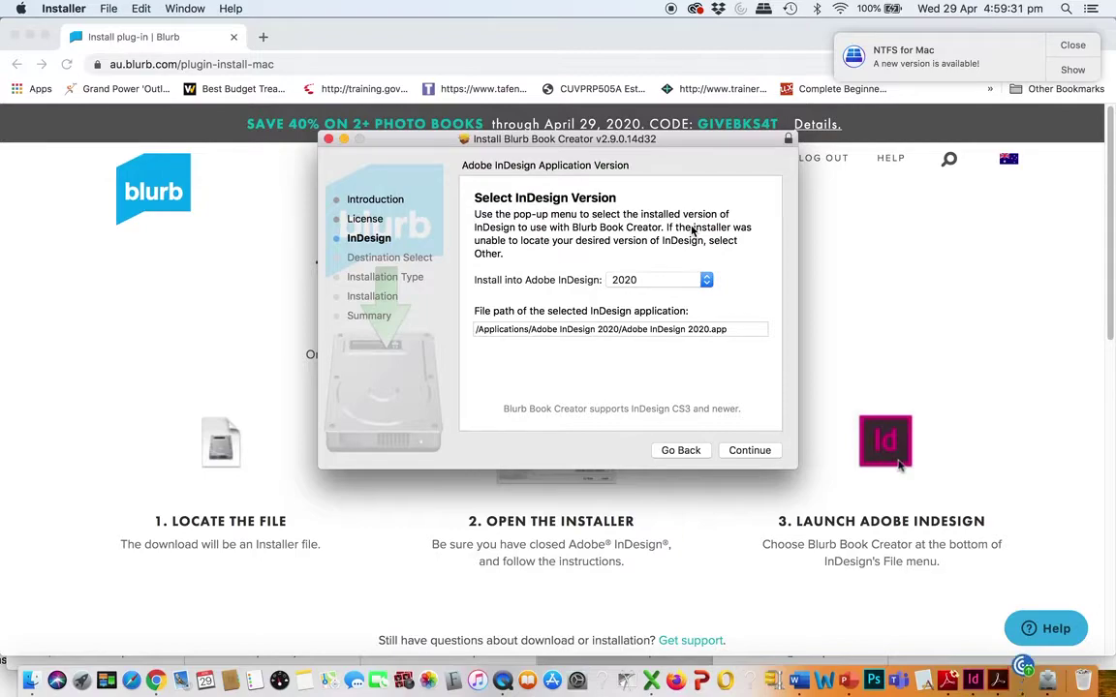
pyautogui.click(745, 451)
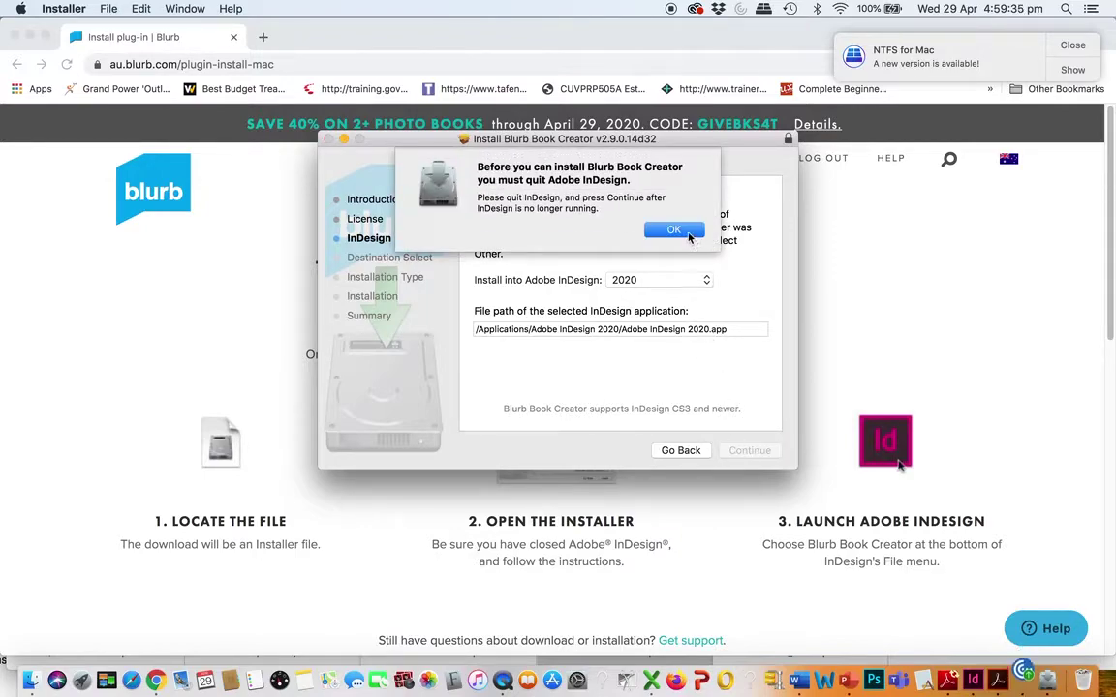
pyautogui.click(691, 233)
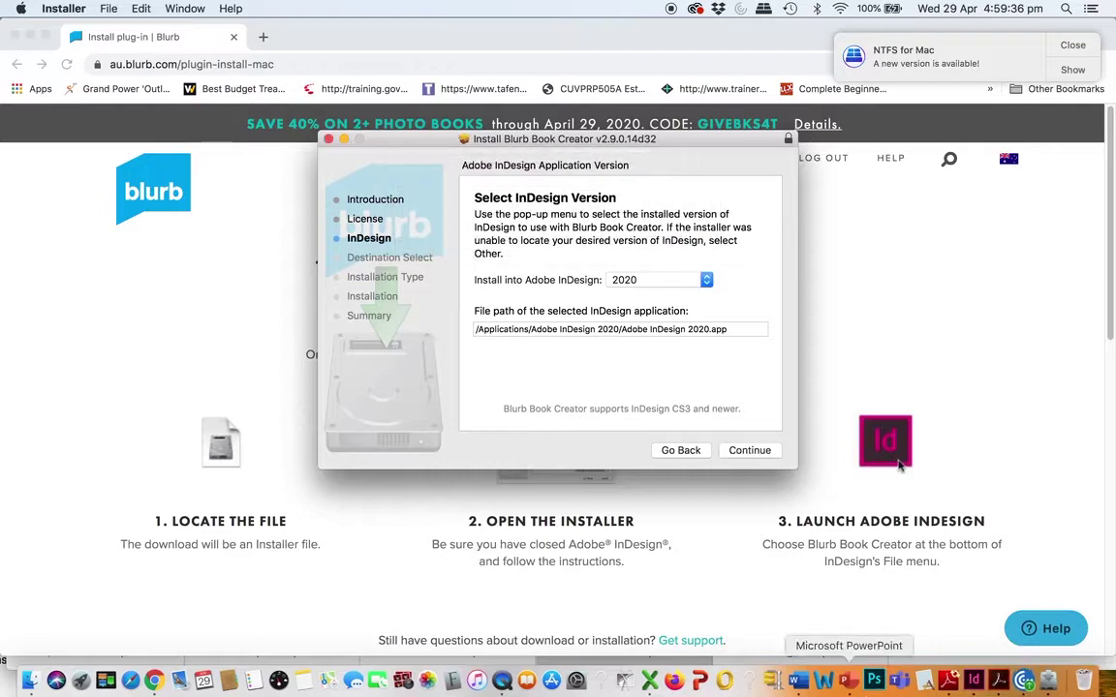
# Quit InDesign and close its home window so the installer can proceed
pyautogui.click(968, 664)
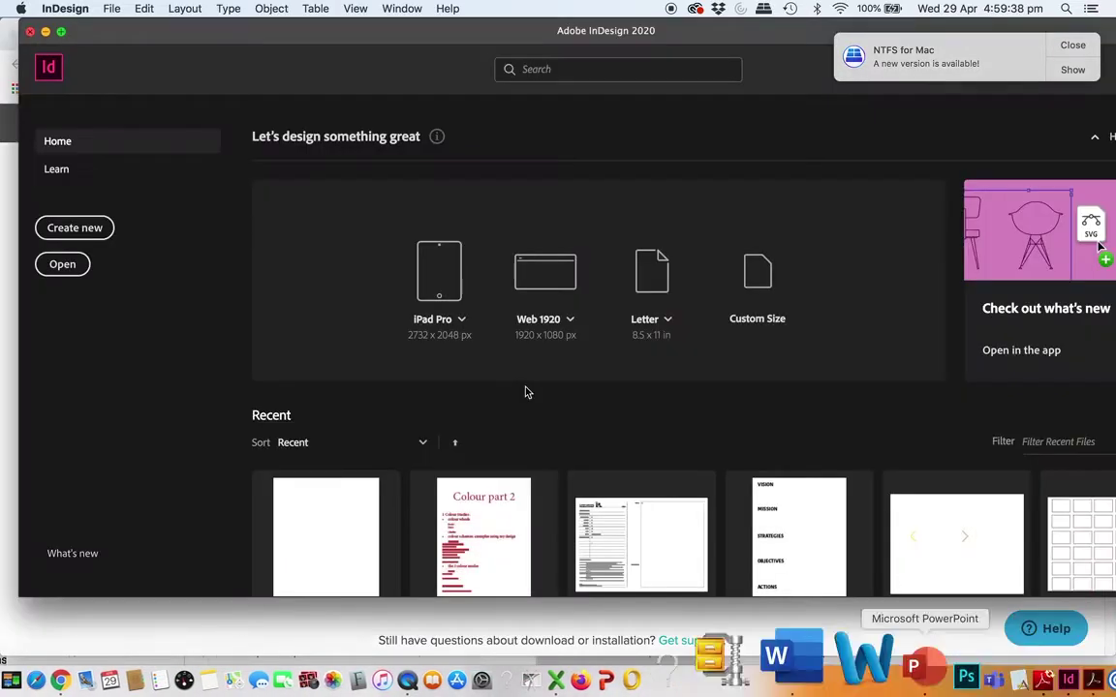
pyautogui.click(74, 10)
pyautogui.click(69, 118)
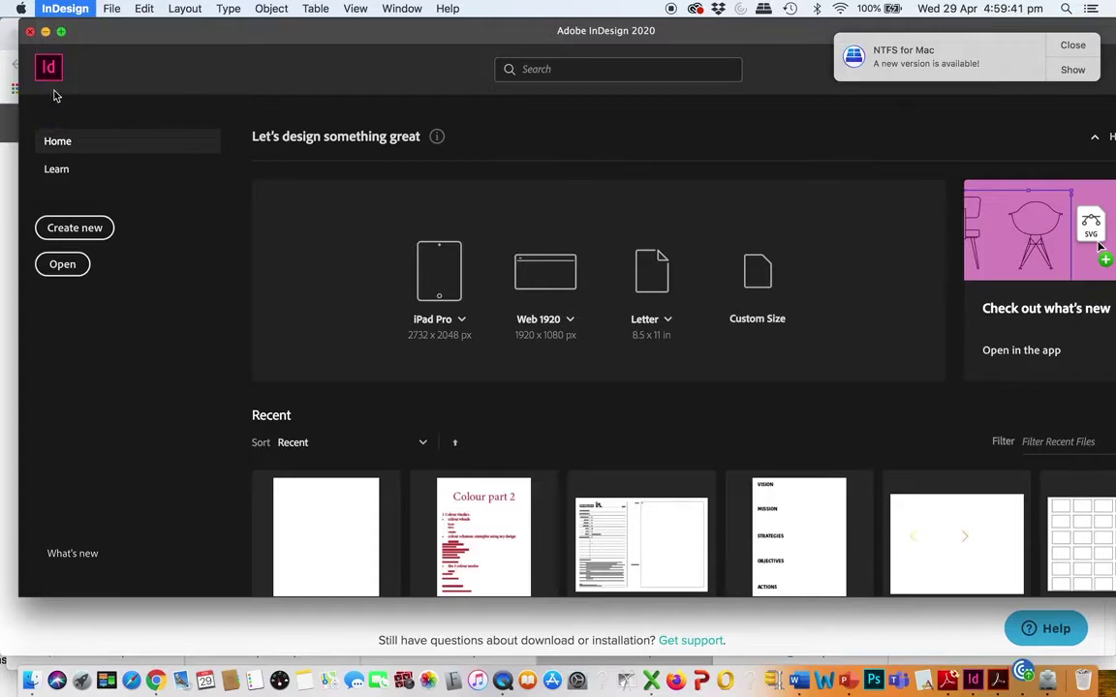
pyautogui.click(31, 34)
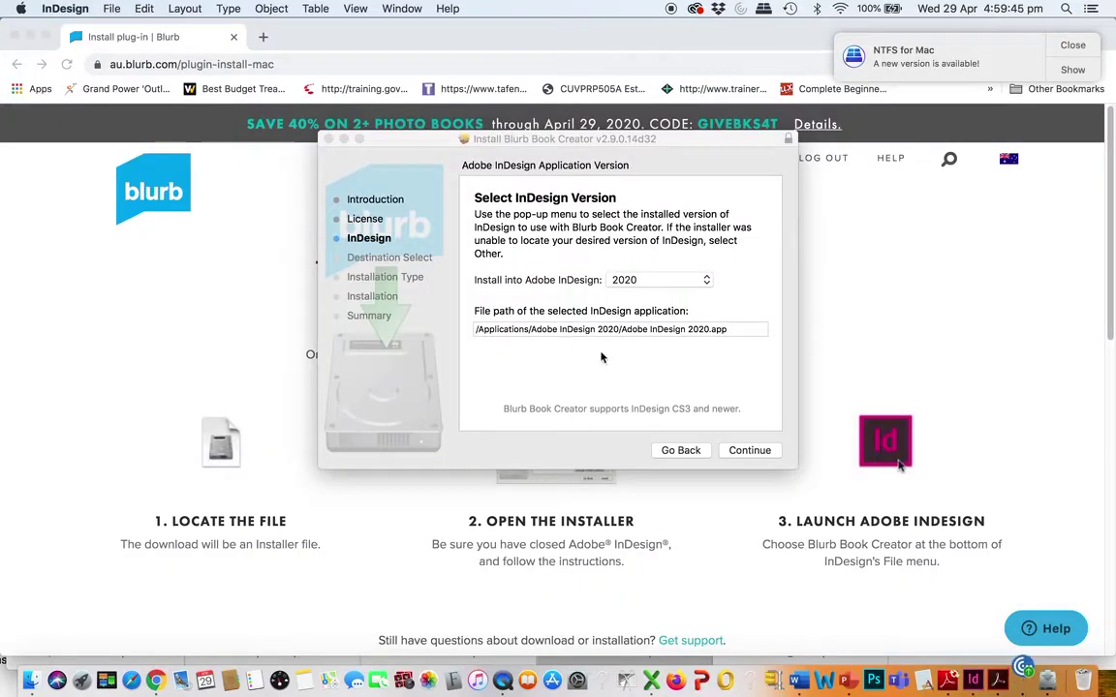
# Run the standard Blurb Book Creator install with the account password, then close the installer, keeping the package
pyautogui.click(750, 450)
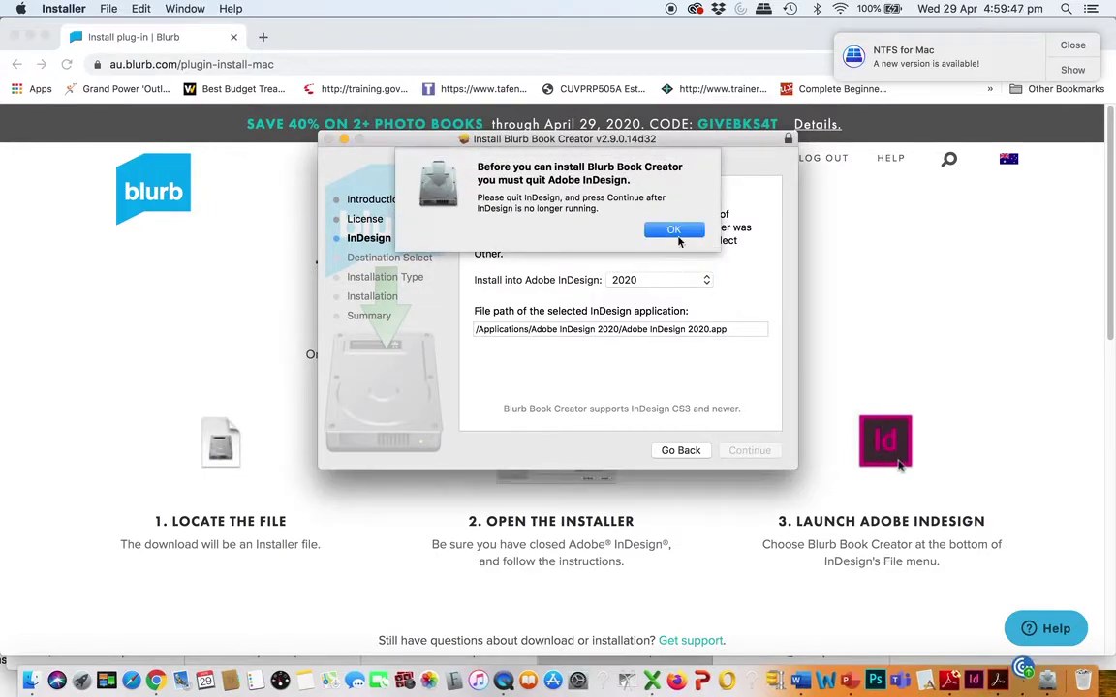
pyautogui.click(676, 233)
pyautogui.click(749, 450)
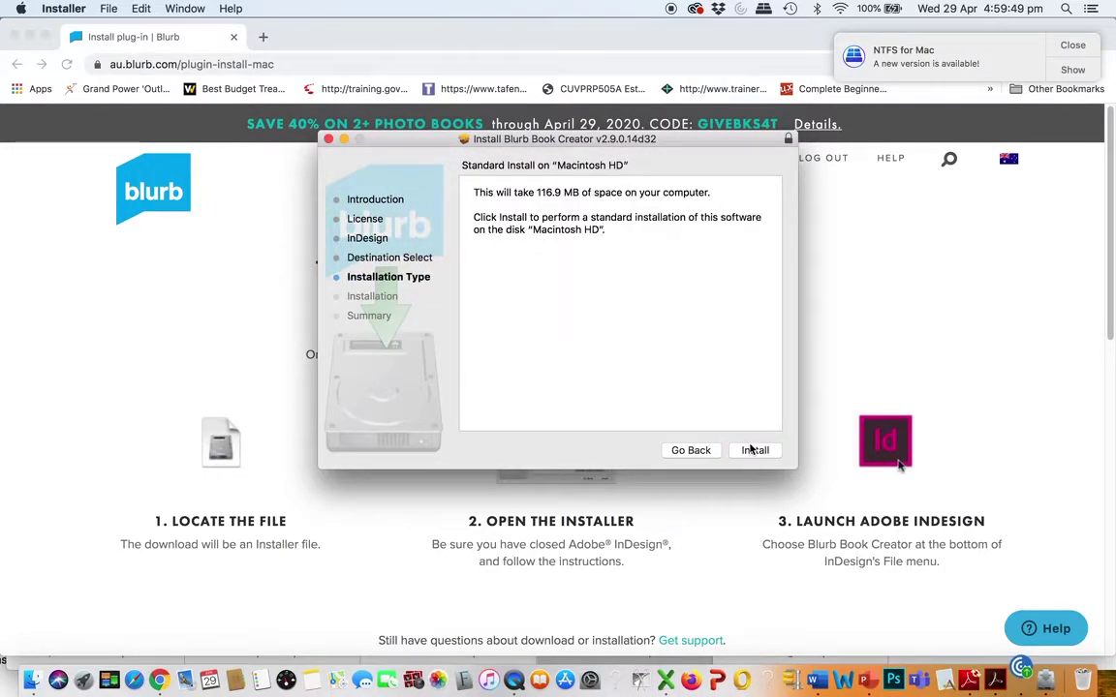
pyautogui.click(755, 453)
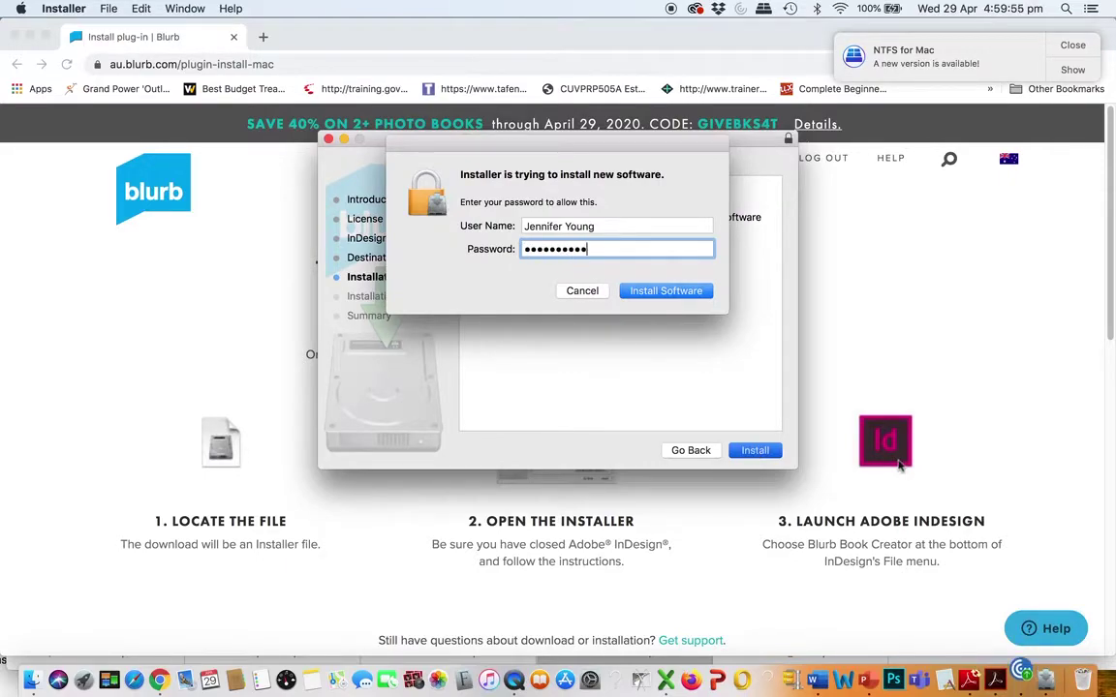
pyautogui.click(654, 291)
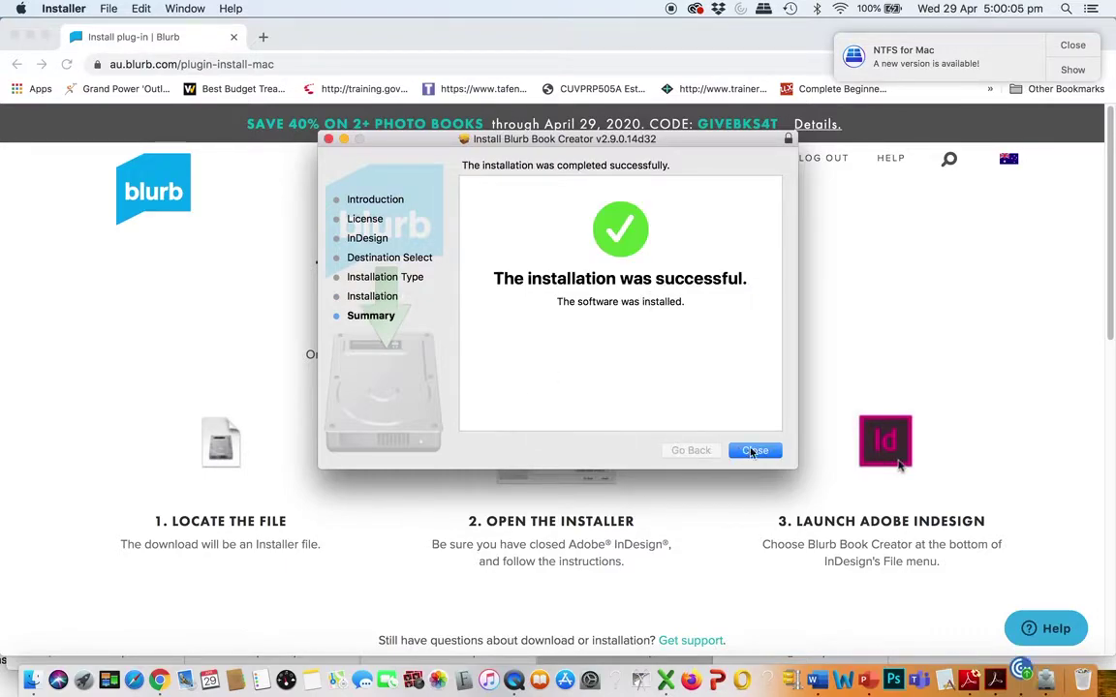
pyautogui.click(753, 451)
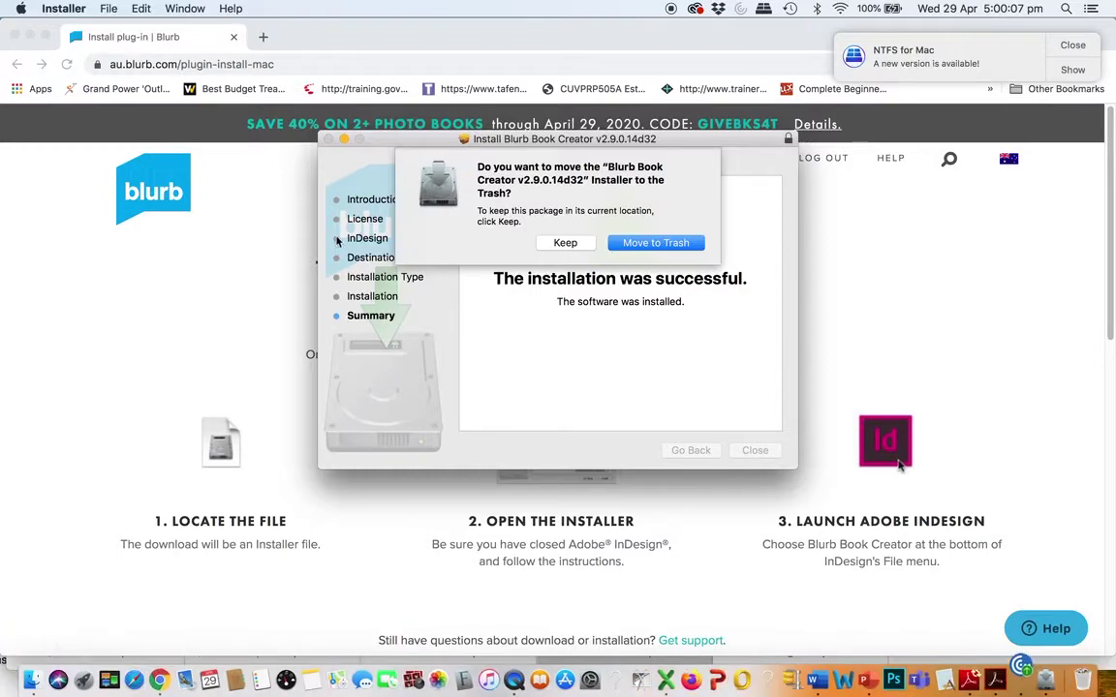
pyautogui.click(553, 246)
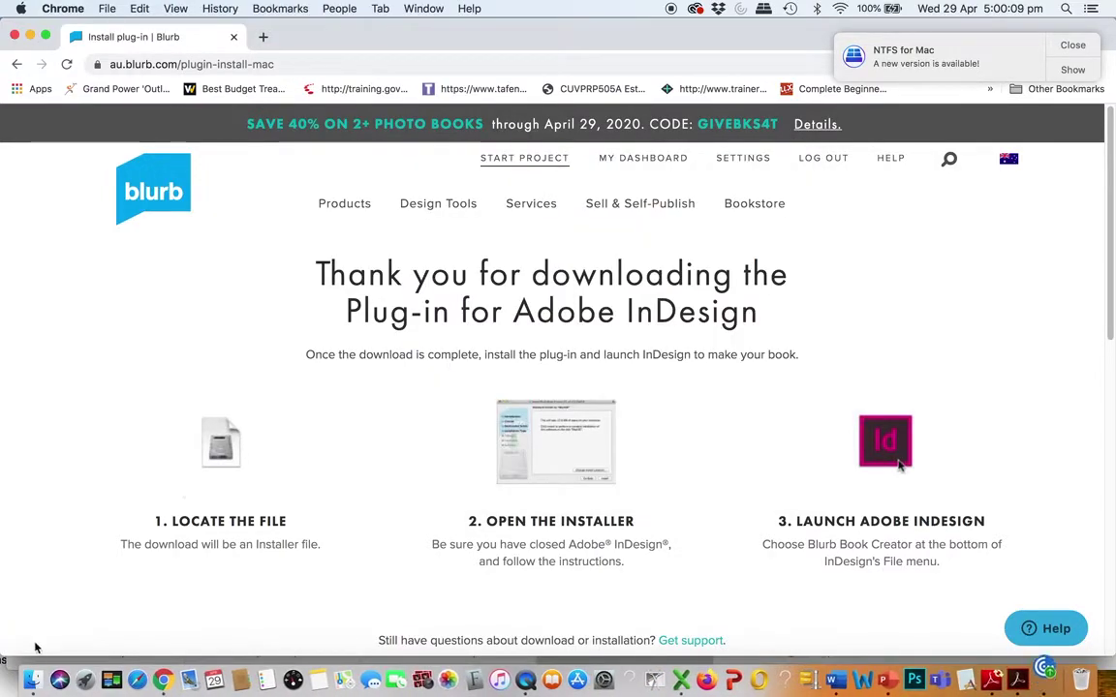
# Open Blurb_ID_PlugIn_Installer (1).pkg from the Downloads folder in Finder
pyautogui.click(35, 675)
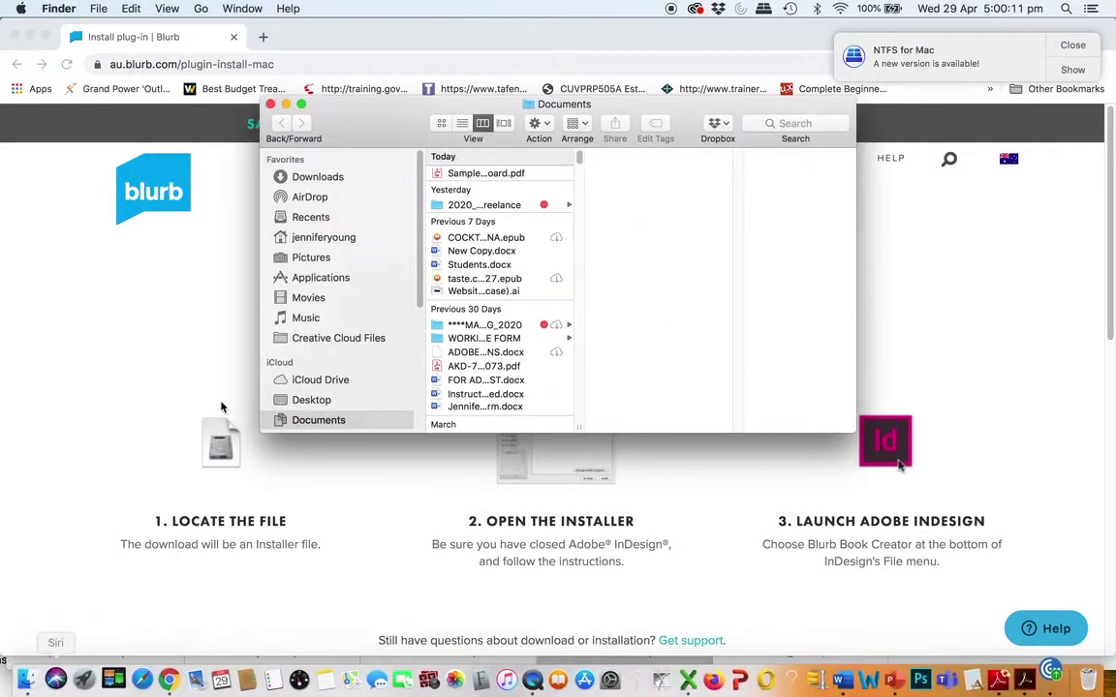
pyautogui.click(316, 179)
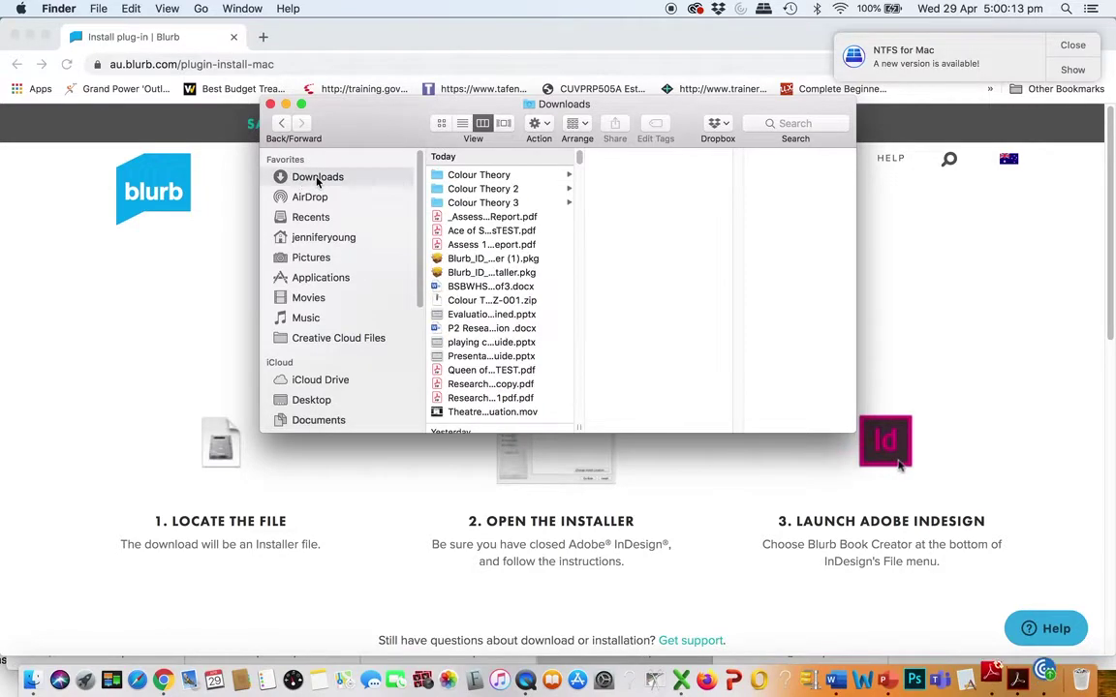
pyautogui.click(438, 272)
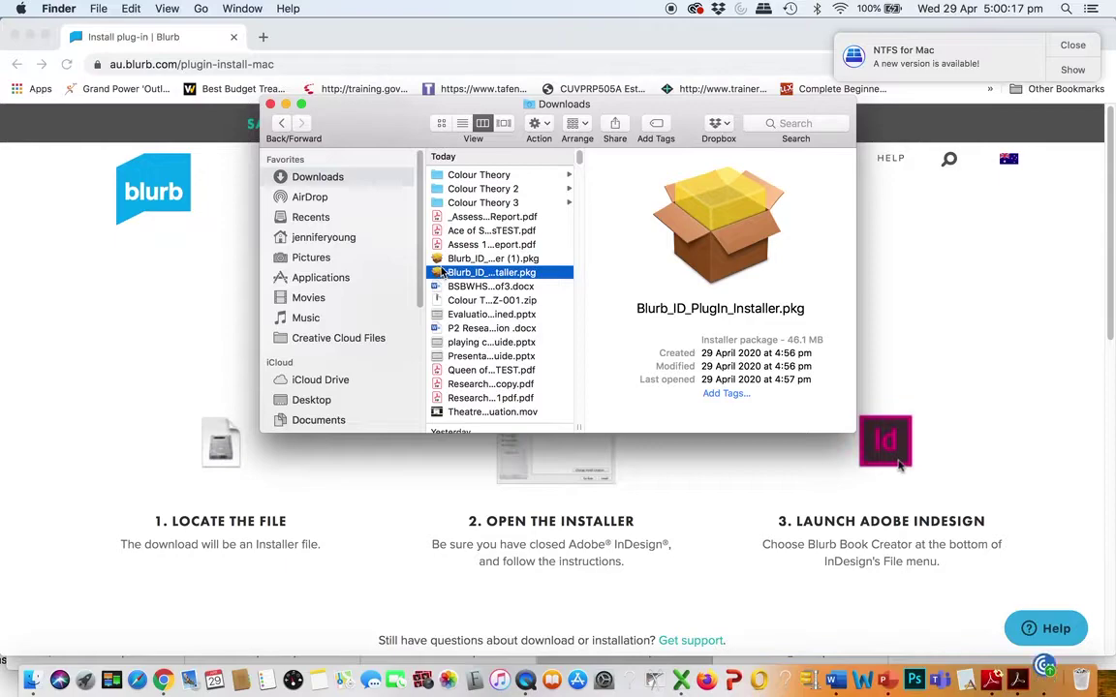
pyautogui.click(441, 260)
pyautogui.doubleClick(441, 259)
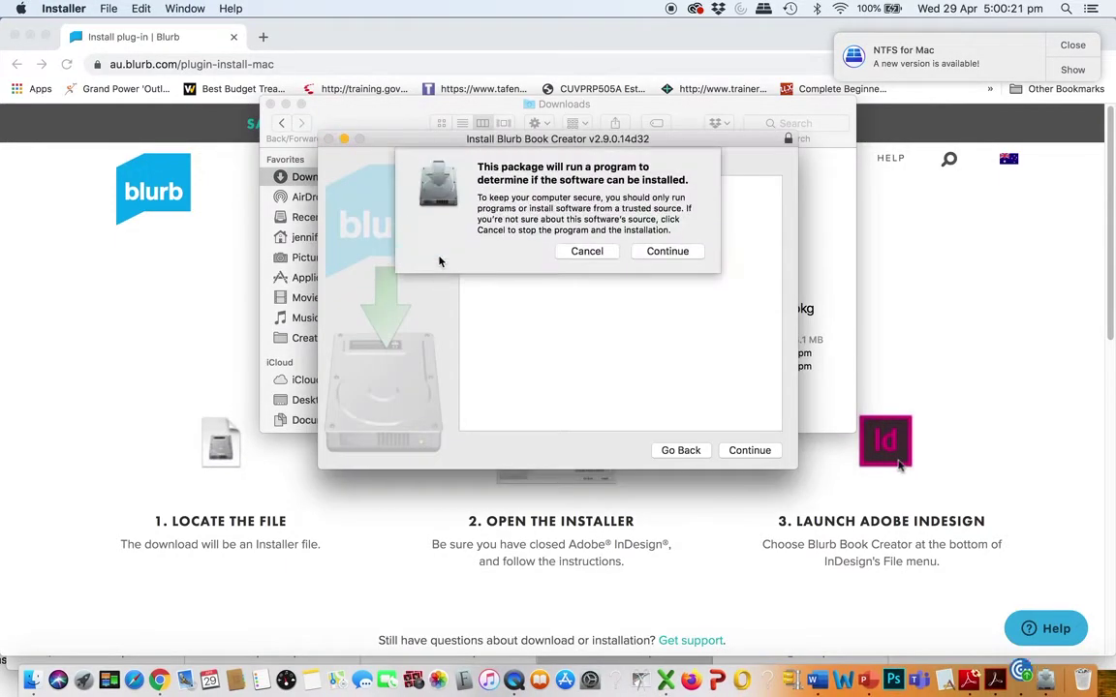
# Accept the Blurb licence and target InDesign 2020 for the install
pyautogui.click(666, 253)
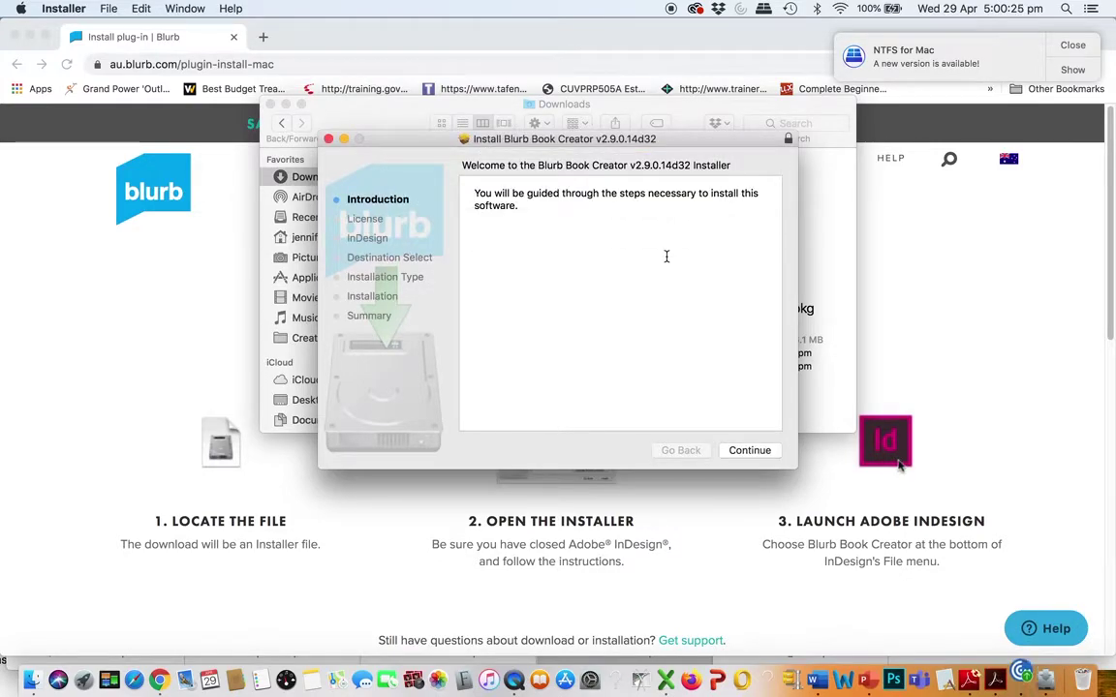
pyautogui.click(750, 453)
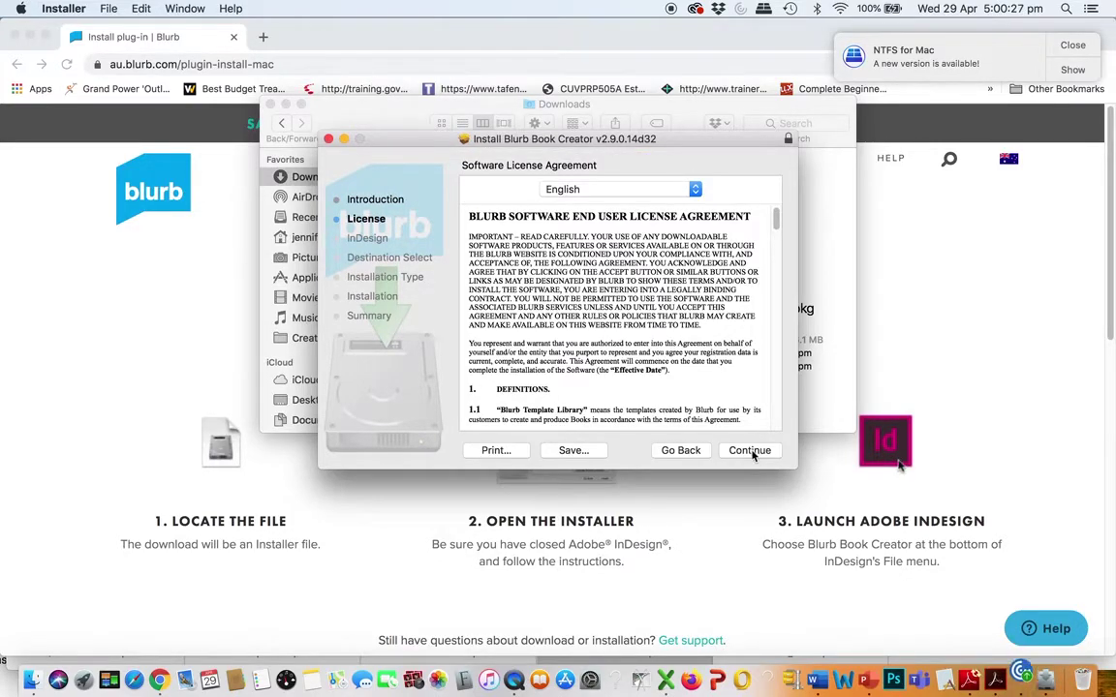
pyautogui.click(751, 451)
pyautogui.click(713, 263)
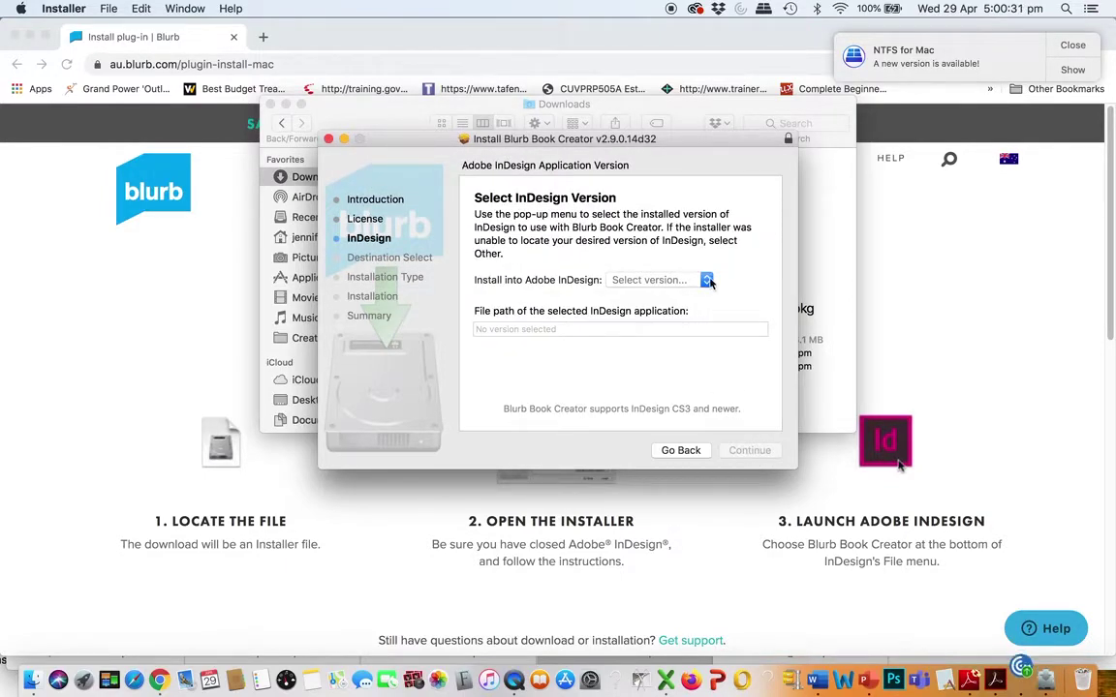
pyautogui.click(708, 281)
pyautogui.click(684, 295)
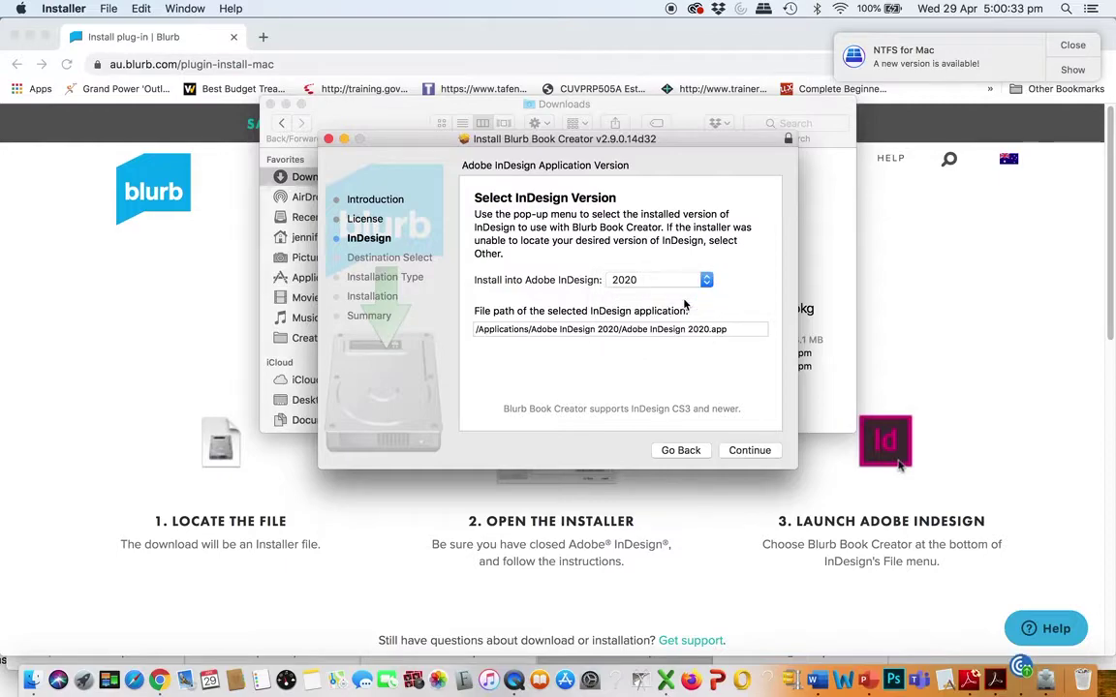
pyautogui.click(737, 452)
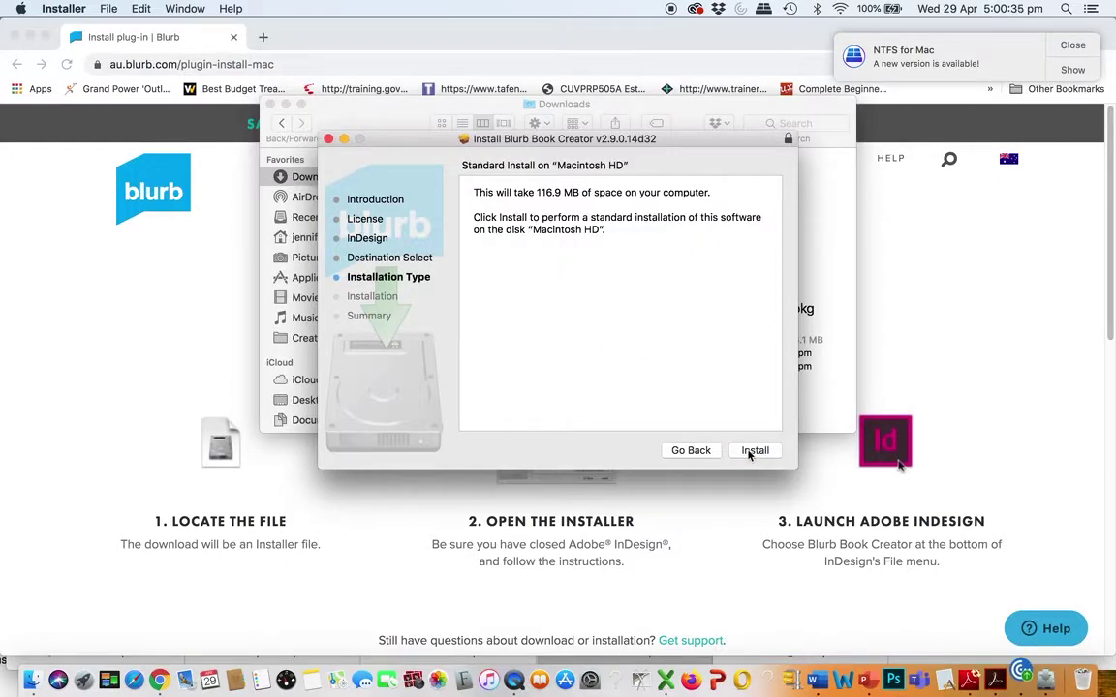
# Install with the account password, then close the installer and keep the package
pyautogui.click(752, 452)
pyautogui.write('aaaaa')
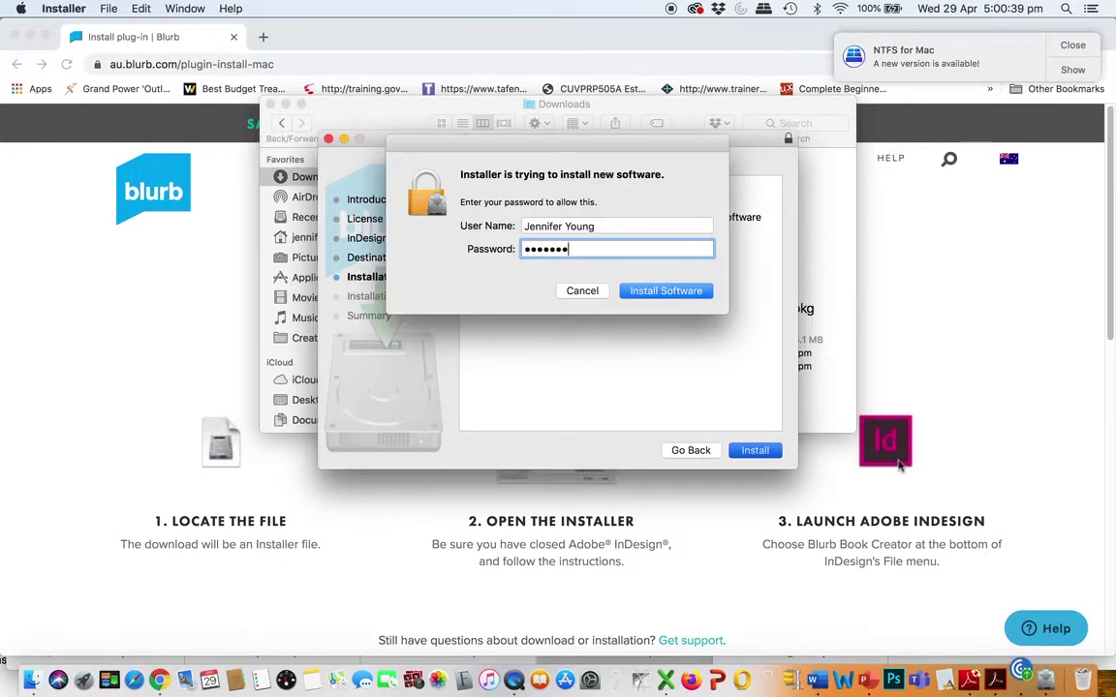
pyautogui.press('Return')
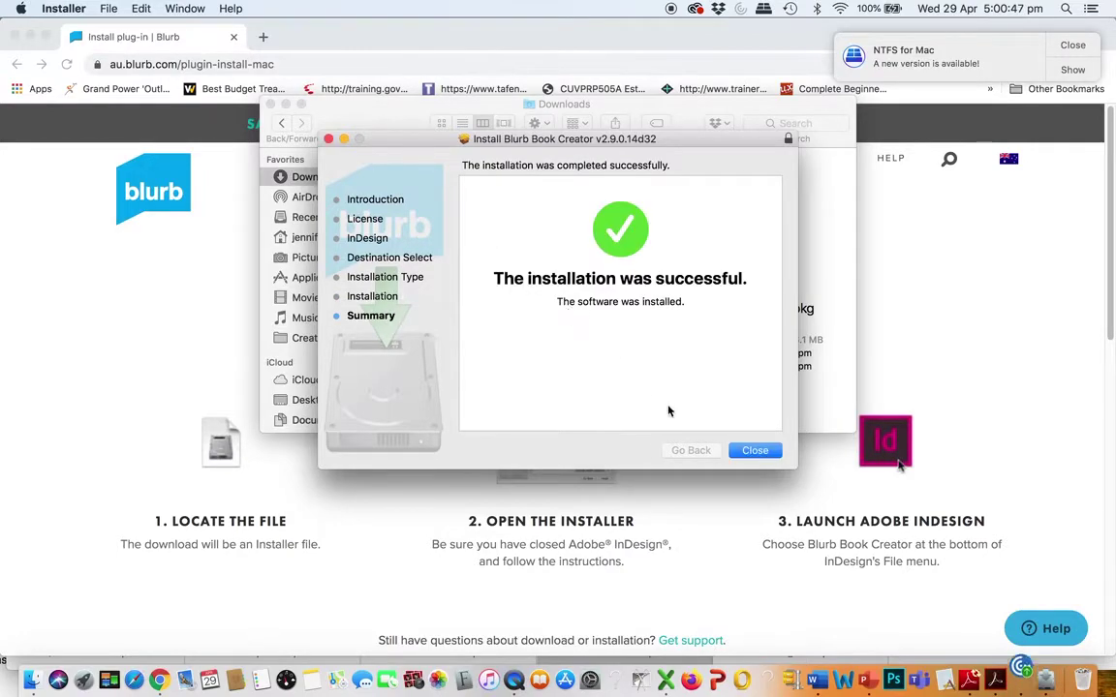
pyautogui.click(755, 450)
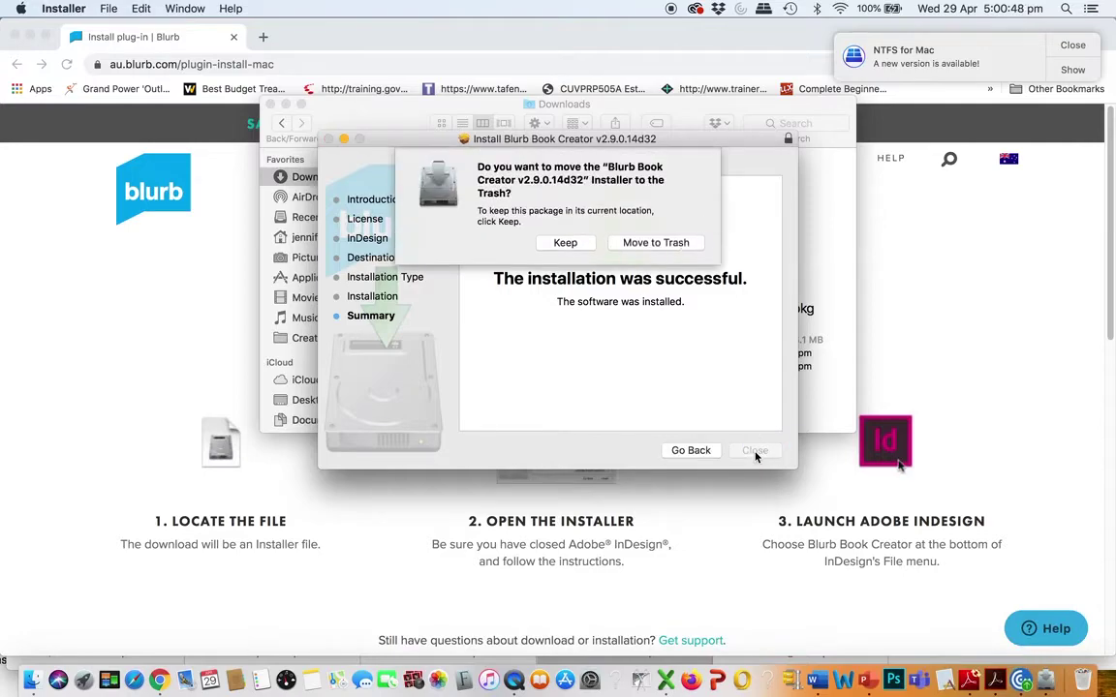
pyautogui.click(568, 243)
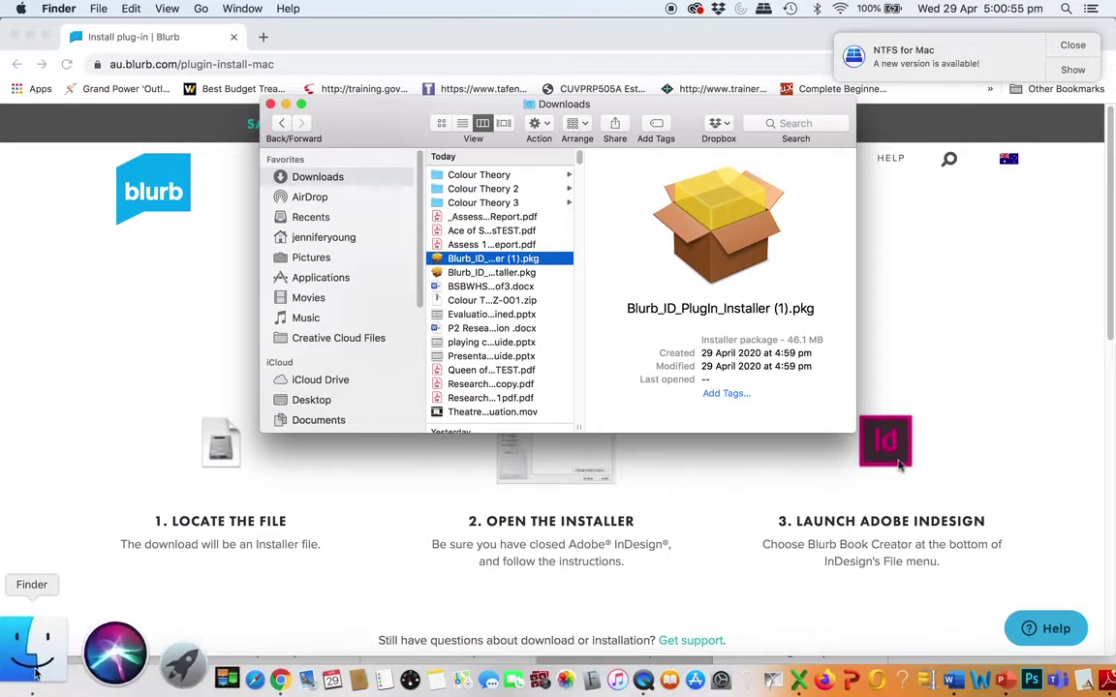
# Launch Adobe InDesign 2020.app from Applications > Adobe InDesign 2020
pyautogui.click(296, 279)
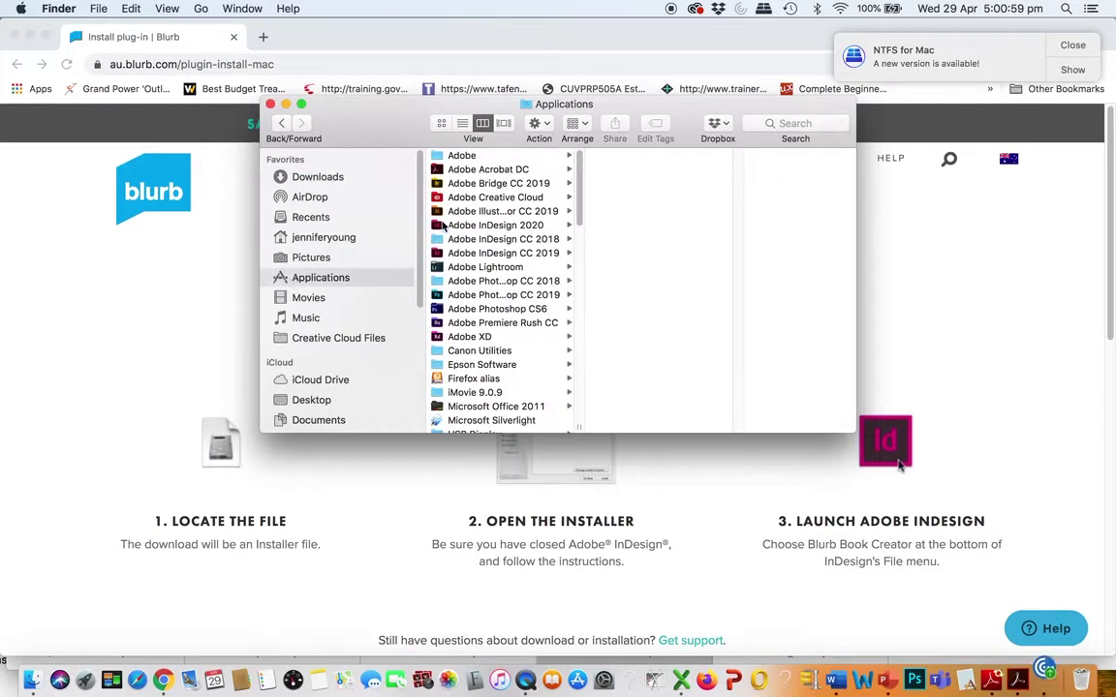
pyautogui.click(461, 228)
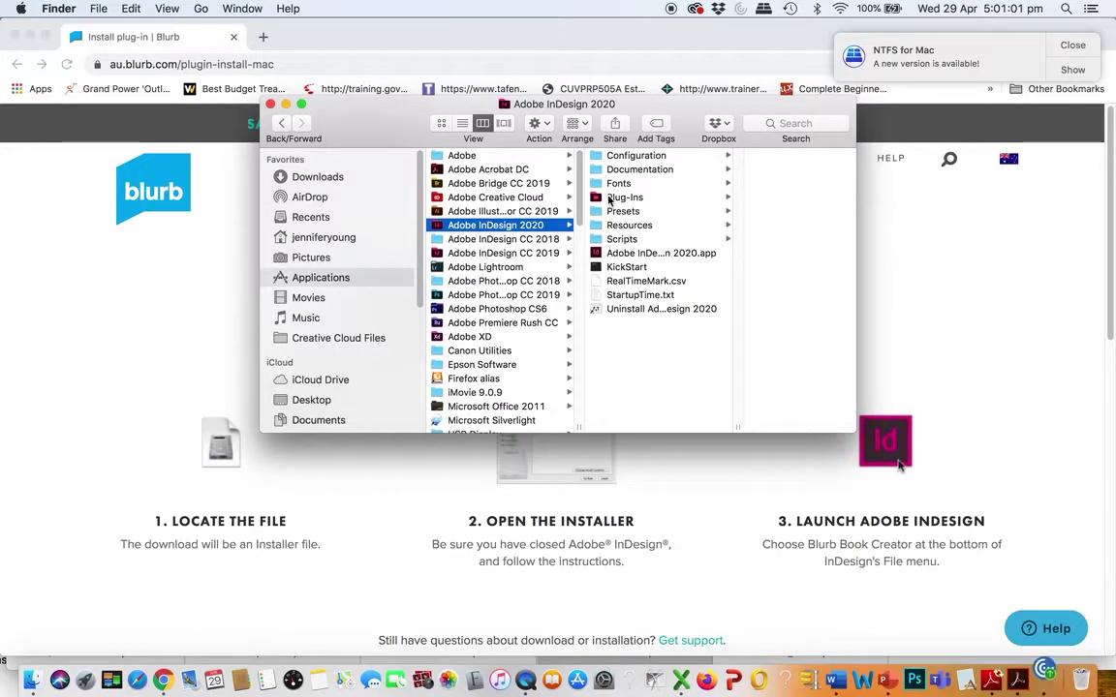
pyautogui.click(593, 256)
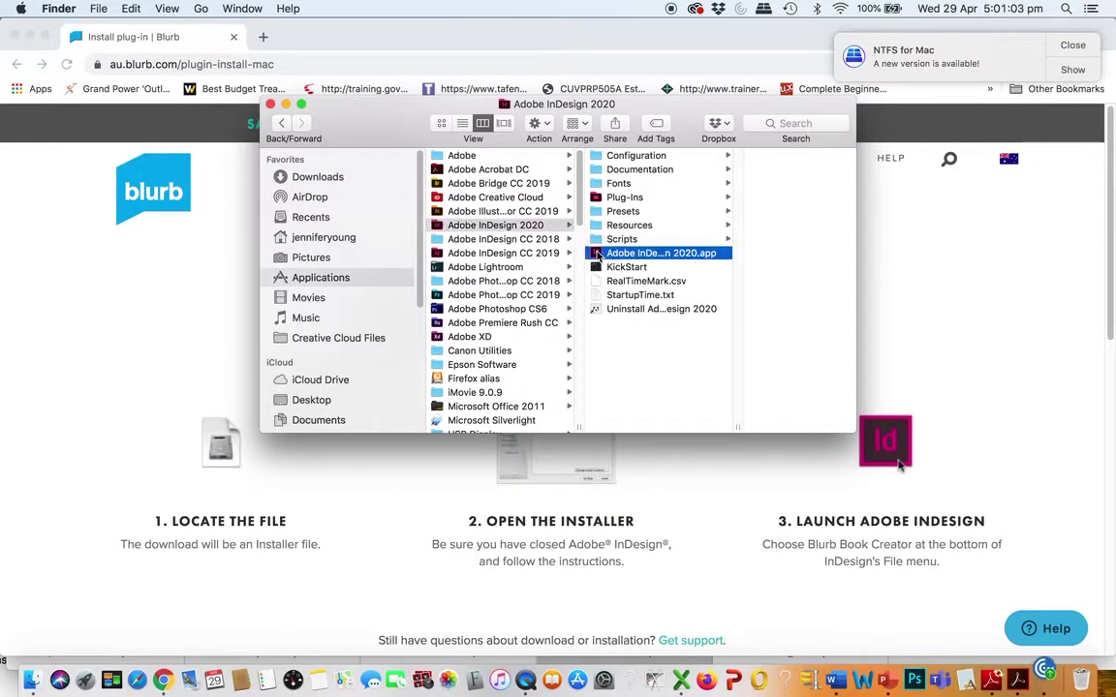
pyautogui.click(547, 255)
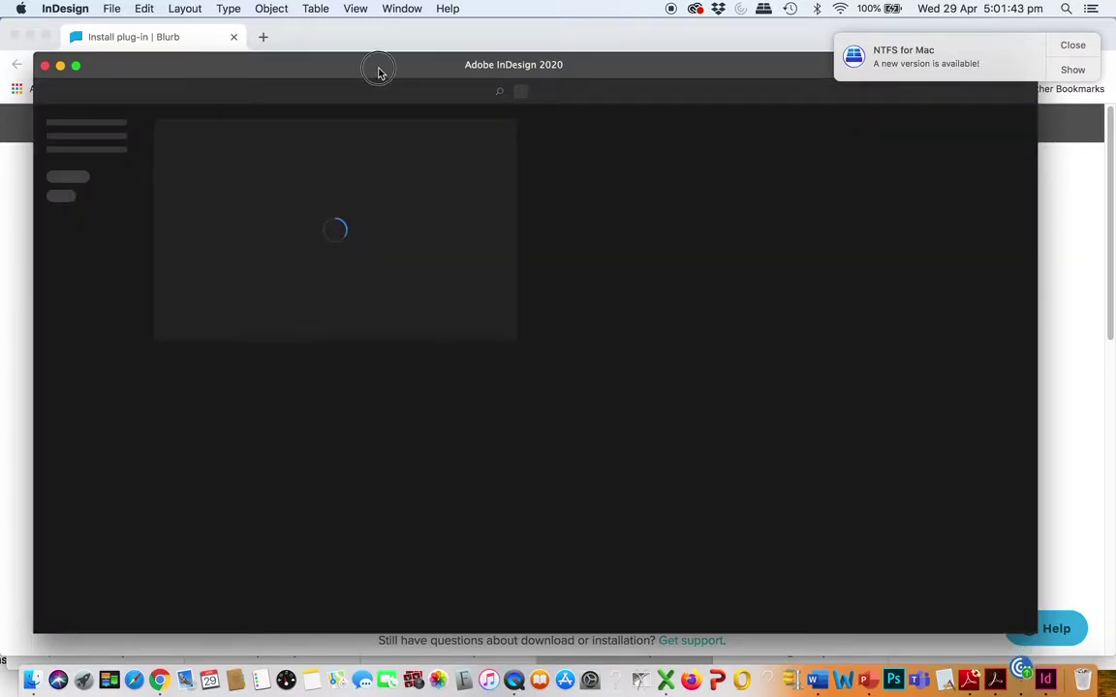
# Browse all blank Print presets in New Document, close it, and look for Blurb Book Creator under File
pyautogui.moveTo(378, 73); pyautogui.dragTo(370, 64)
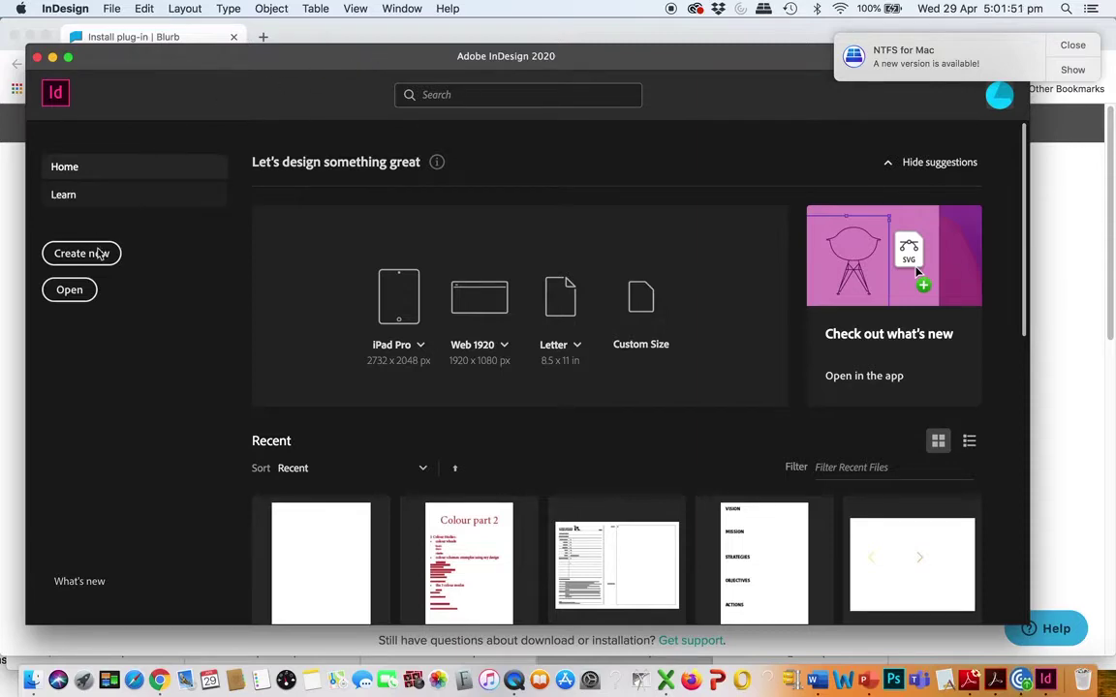
pyautogui.click(97, 257)
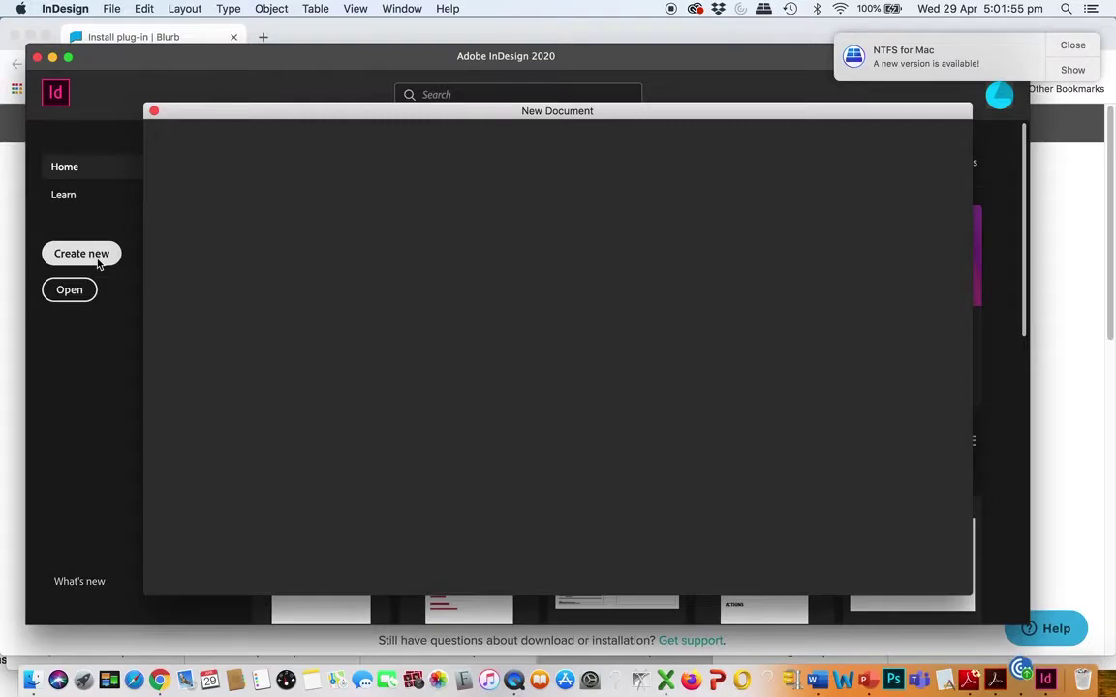
pyautogui.moveTo(477, 106); pyautogui.dragTo(438, 58)
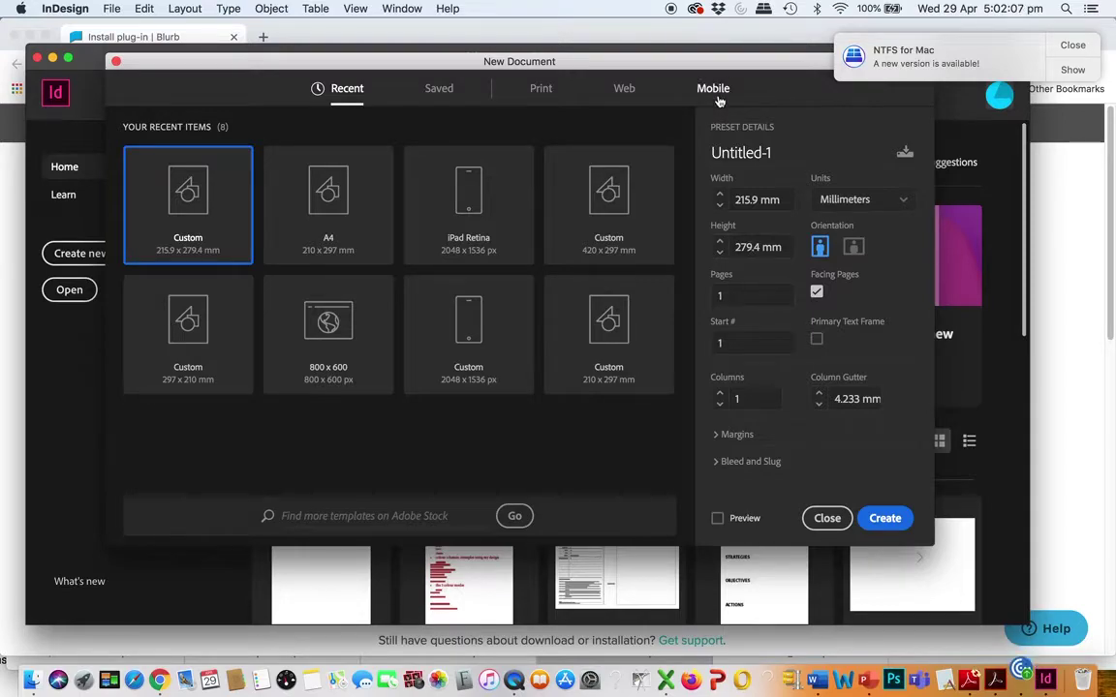
pyautogui.click(544, 90)
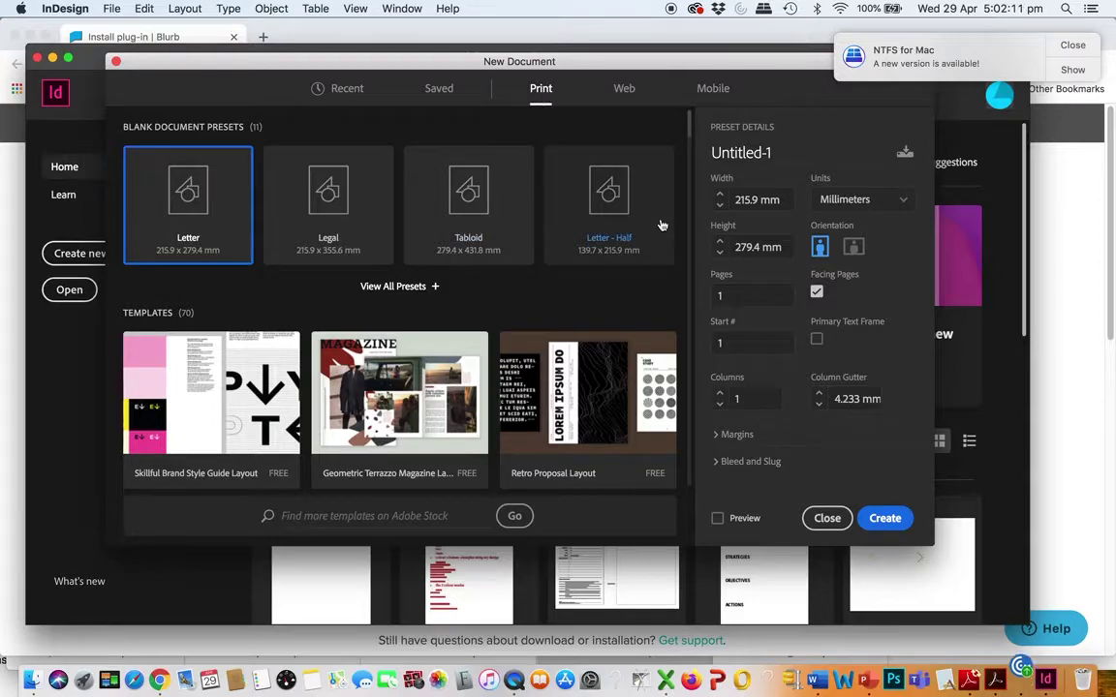
pyautogui.click(429, 288)
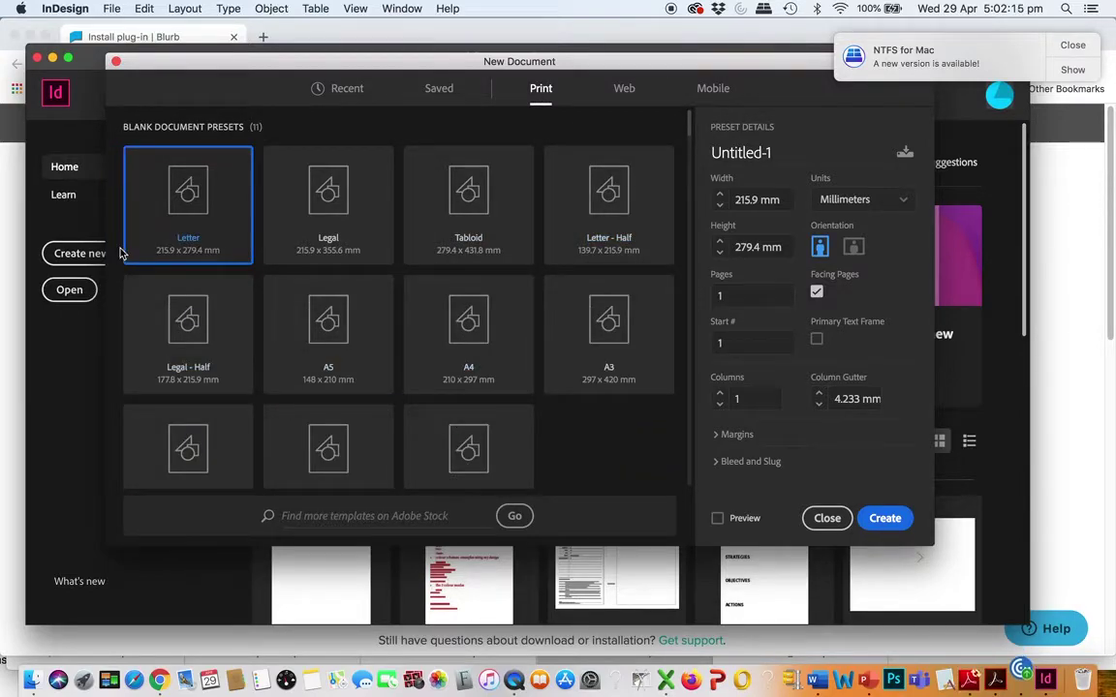
pyautogui.click(827, 519)
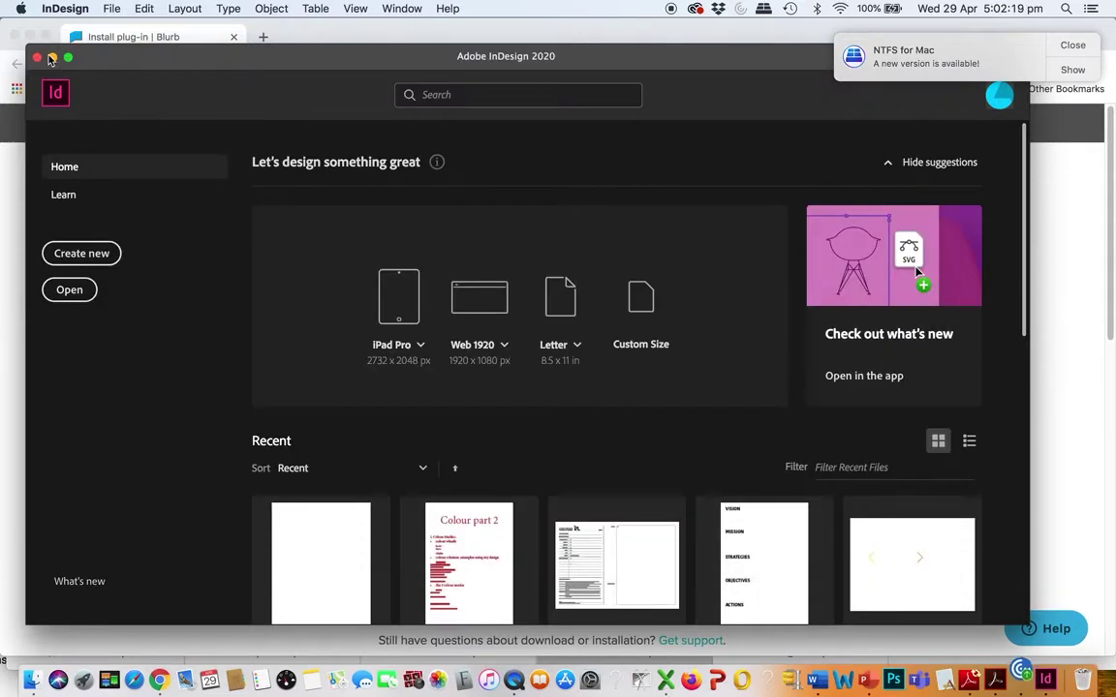
pyautogui.click(111, 8)
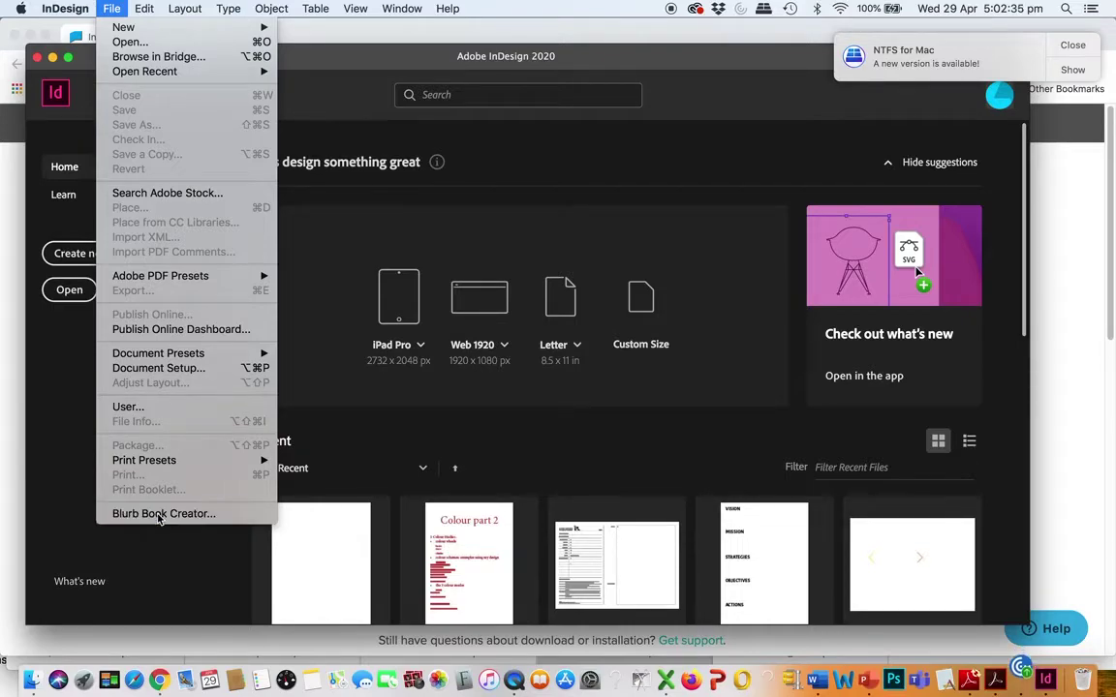
# Launch Blurb Book Creator and try choosing Large Landscape 13x11, dismissing the size warning
pyautogui.click(161, 515)
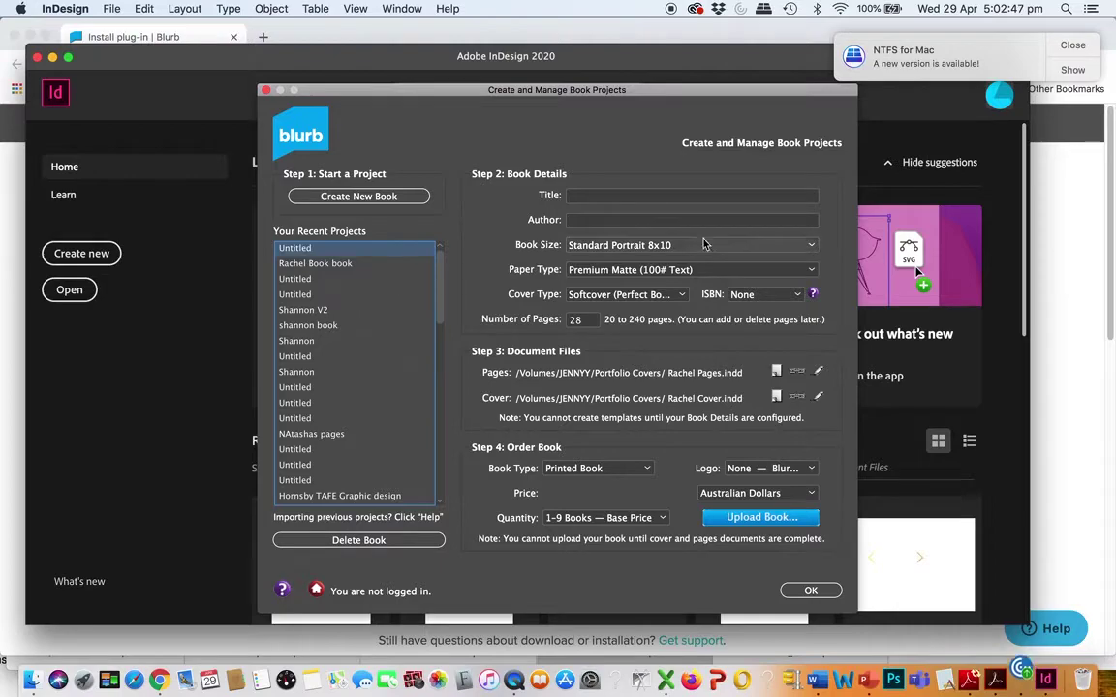
pyautogui.click(812, 245)
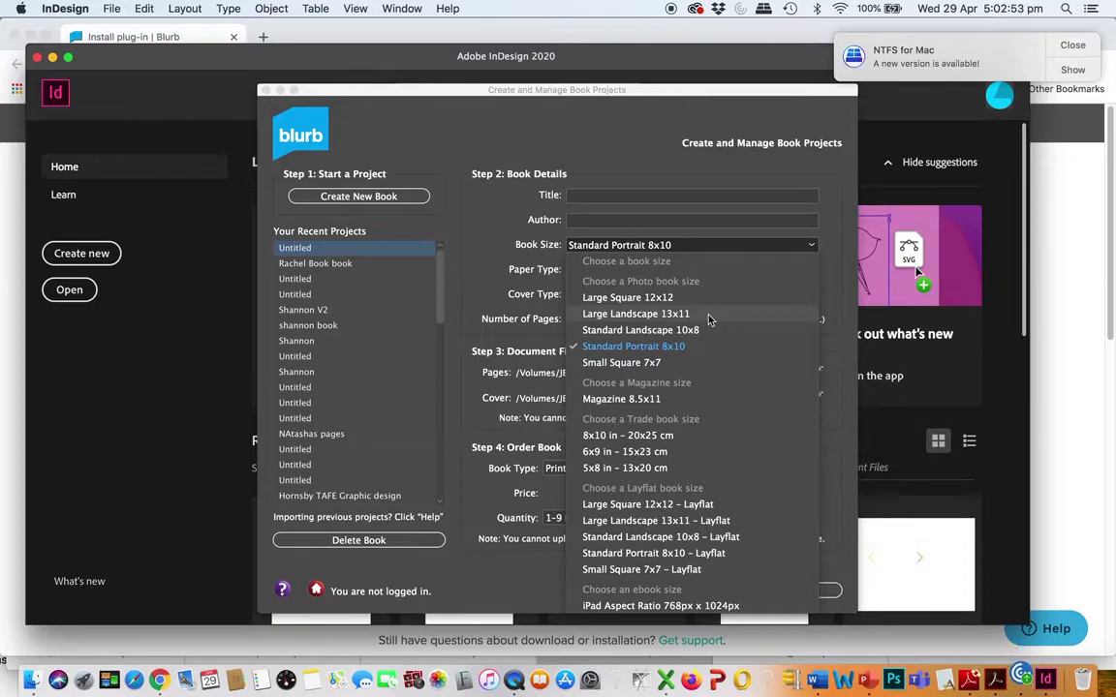
pyautogui.click(708, 316)
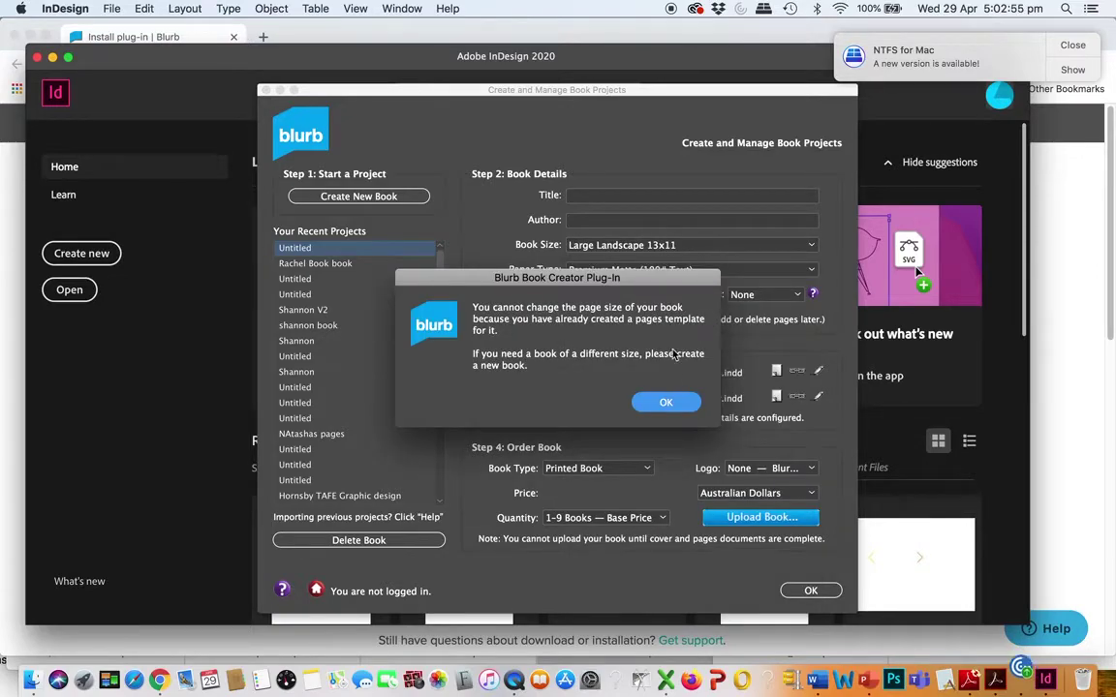
pyautogui.click(665, 401)
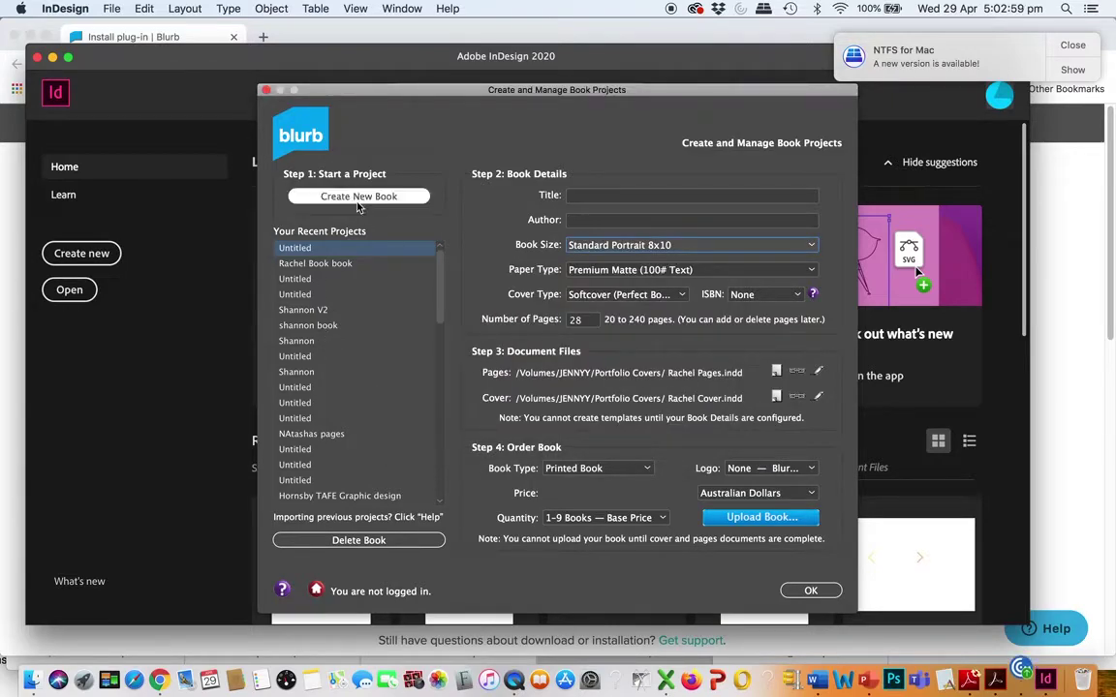
# Create a new Large Landscape 13x11 book with Premium Lustre paper and Hardcover Imagewrap cover, then create its pages template
pyautogui.click(350, 201)
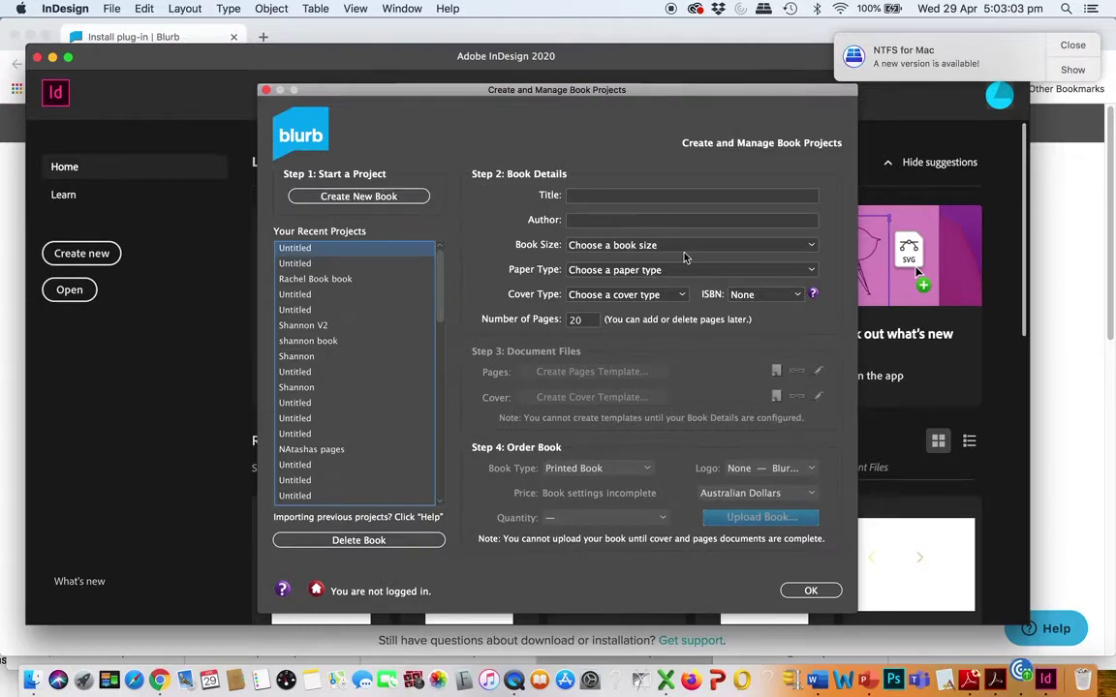
pyautogui.click(812, 249)
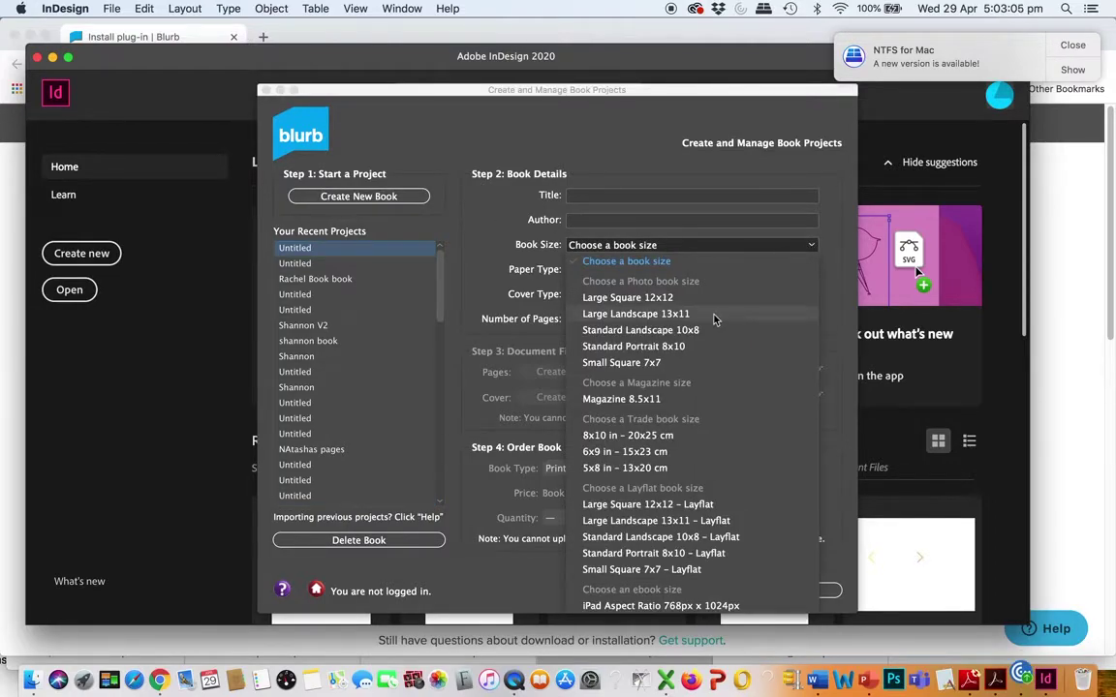
pyautogui.click(705, 322)
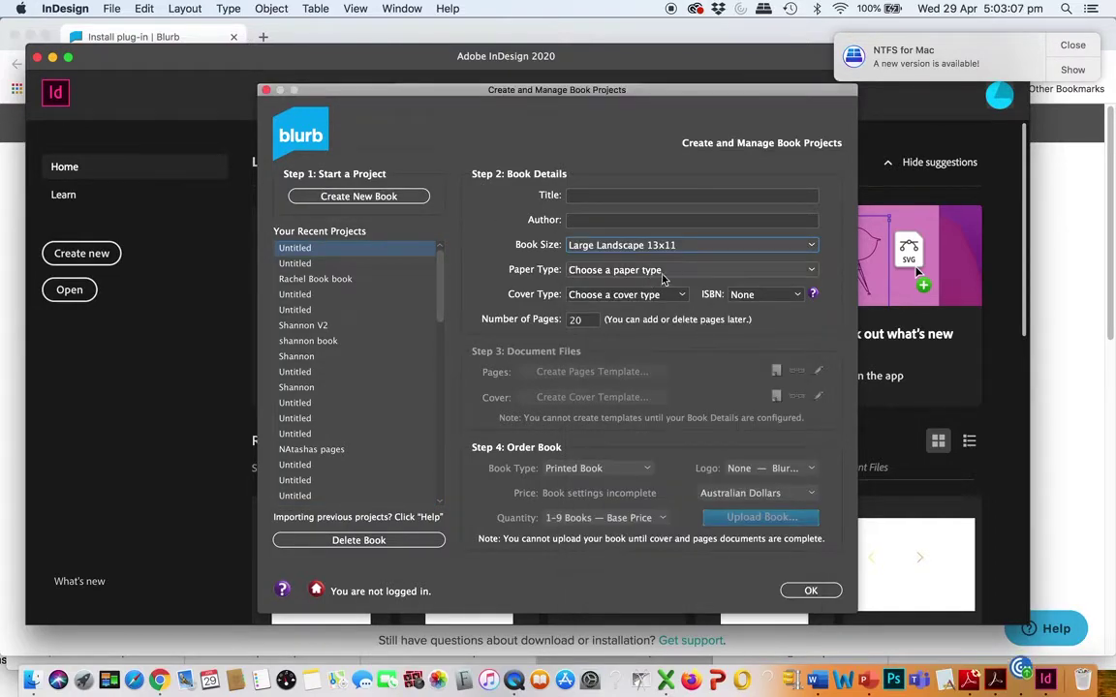
pyautogui.click(812, 271)
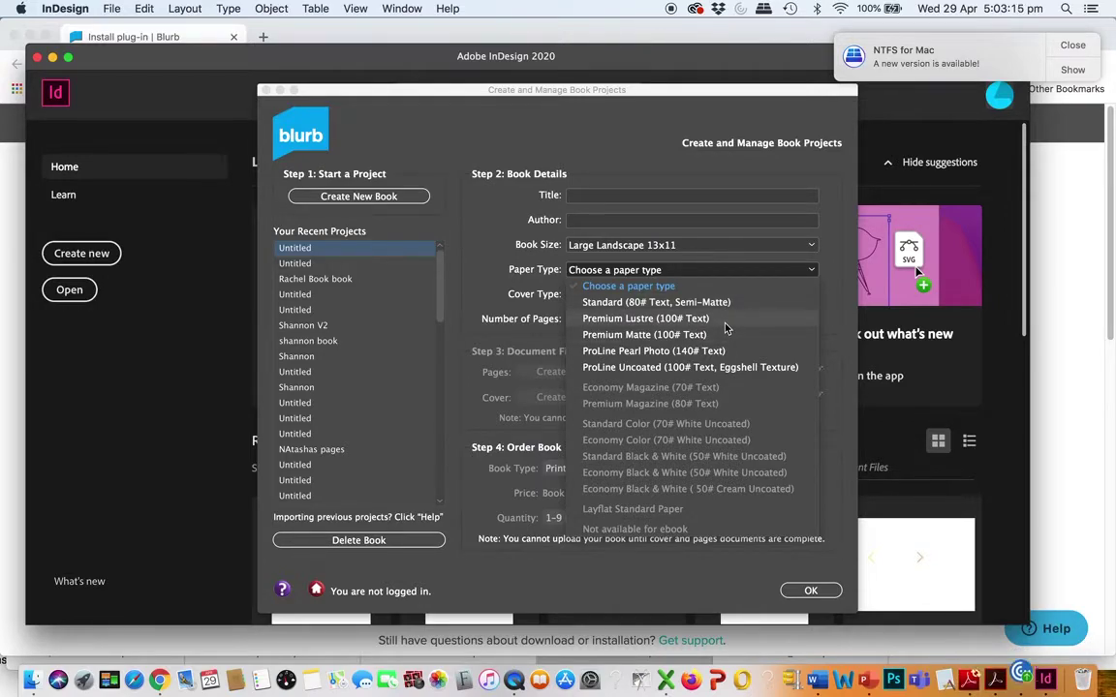
pyautogui.click(725, 323)
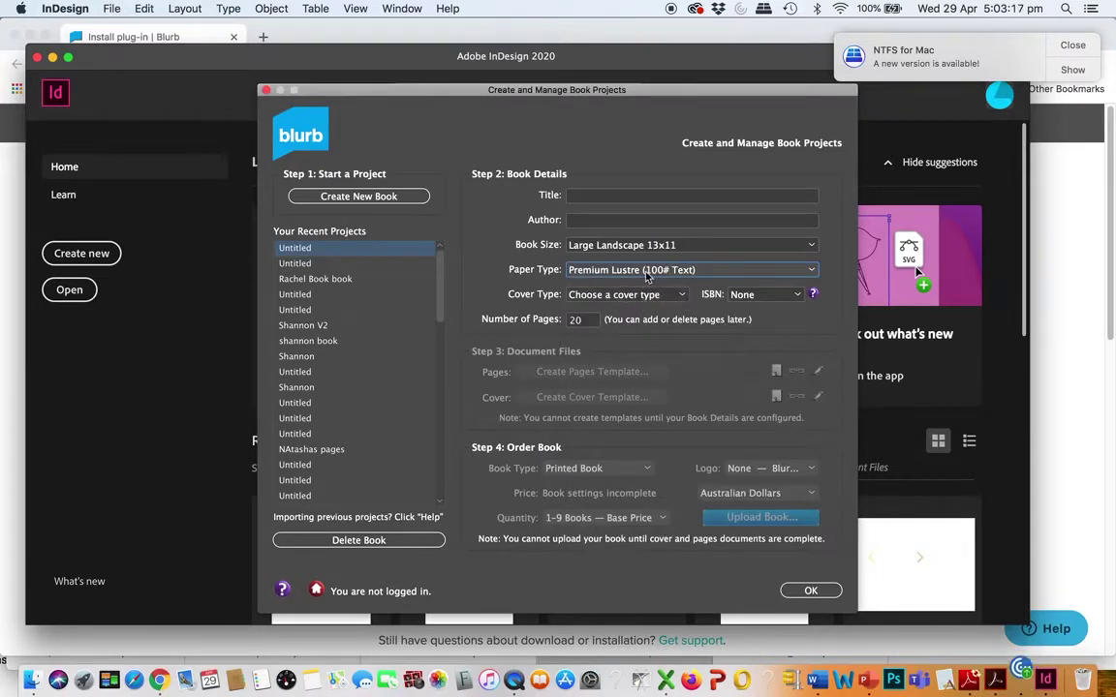
pyautogui.click(683, 295)
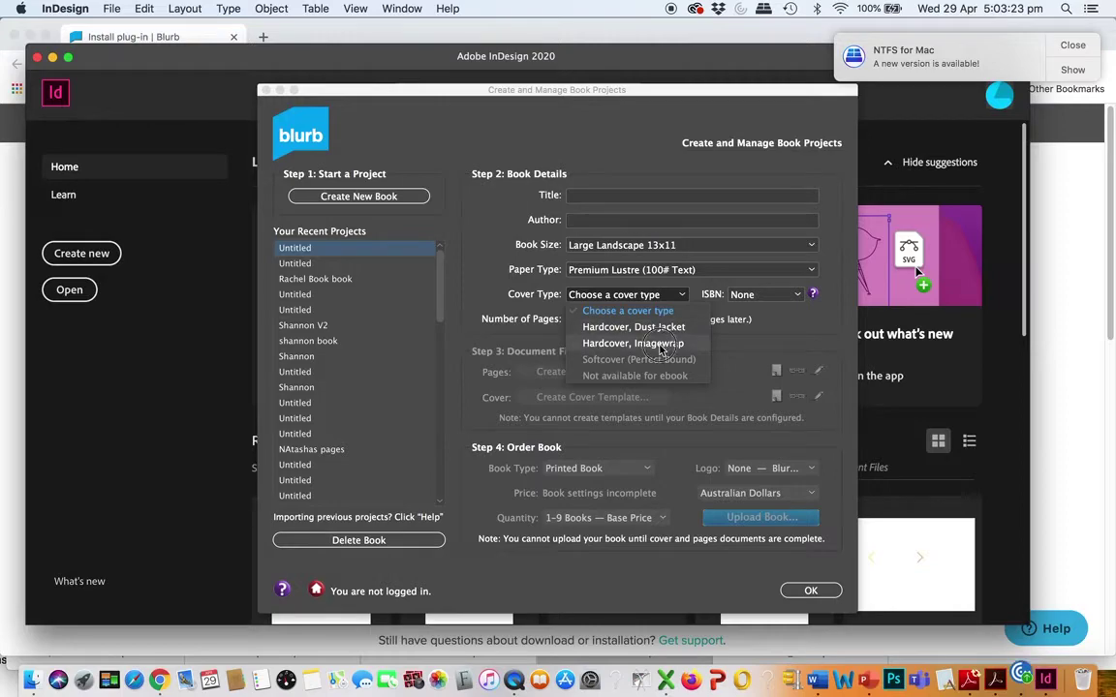
pyautogui.click(658, 344)
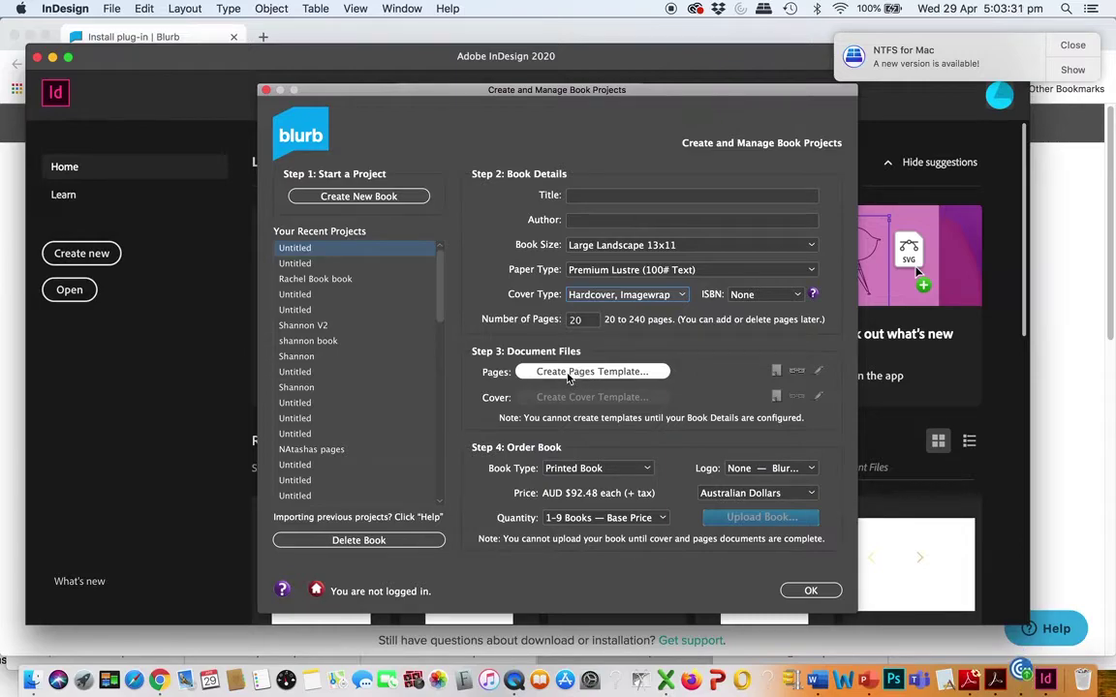
pyautogui.click(569, 377)
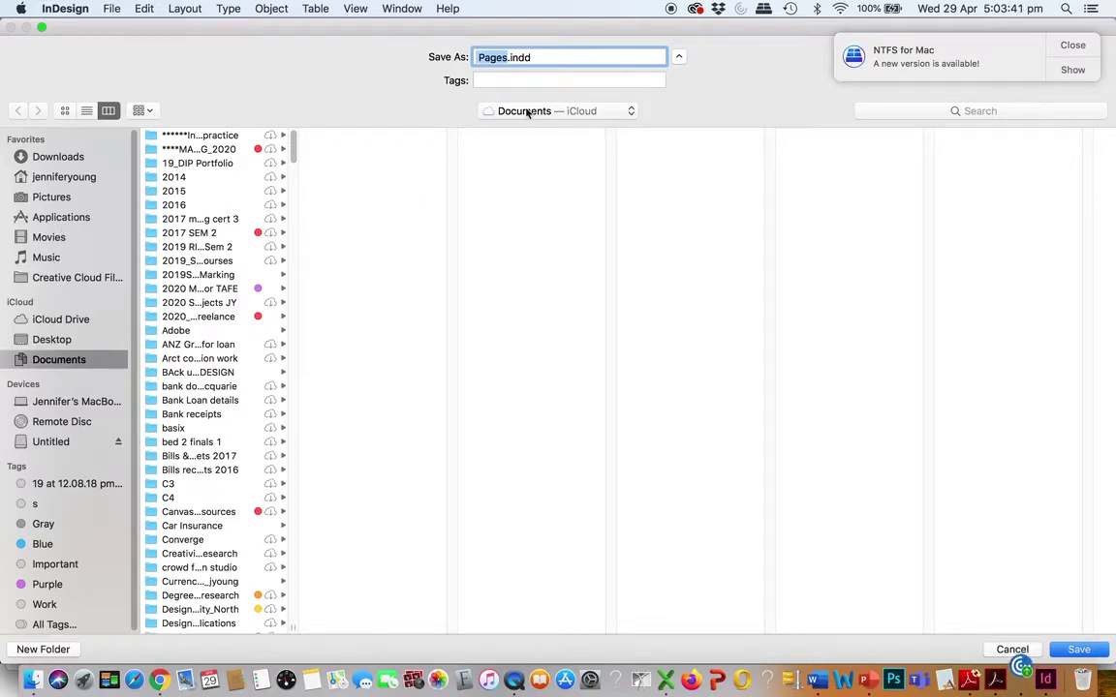
# Save the pages template as AAAABlurbPages.indd
pyautogui.click(479, 57)
pyautogui.write('AAAA')
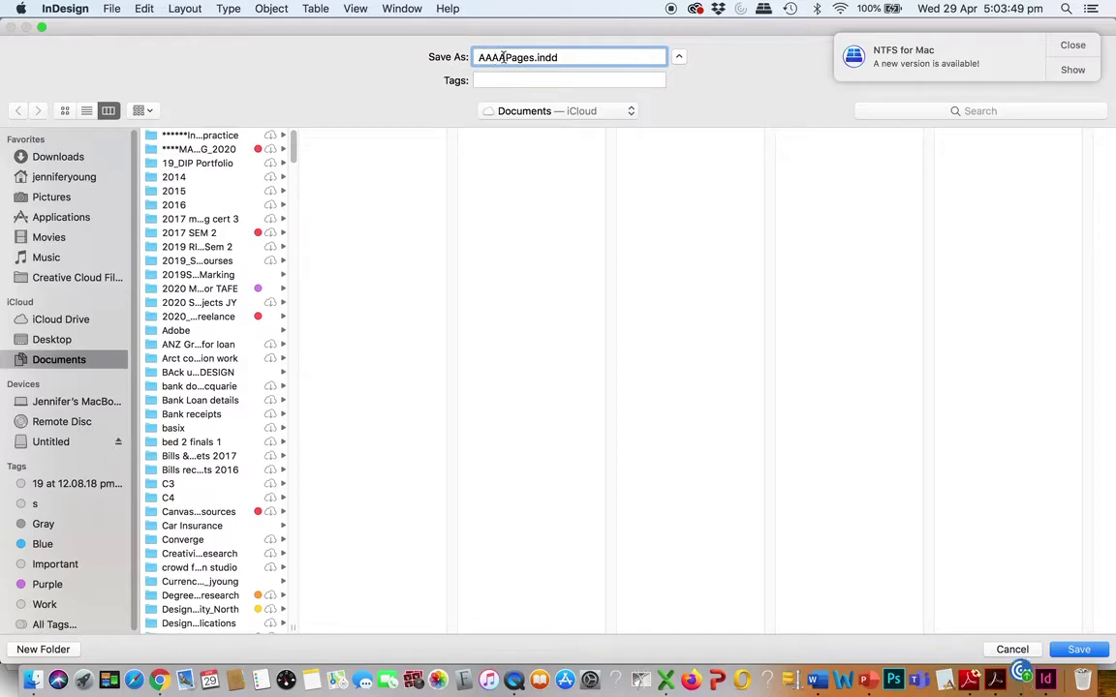
pyautogui.write('Blurb')
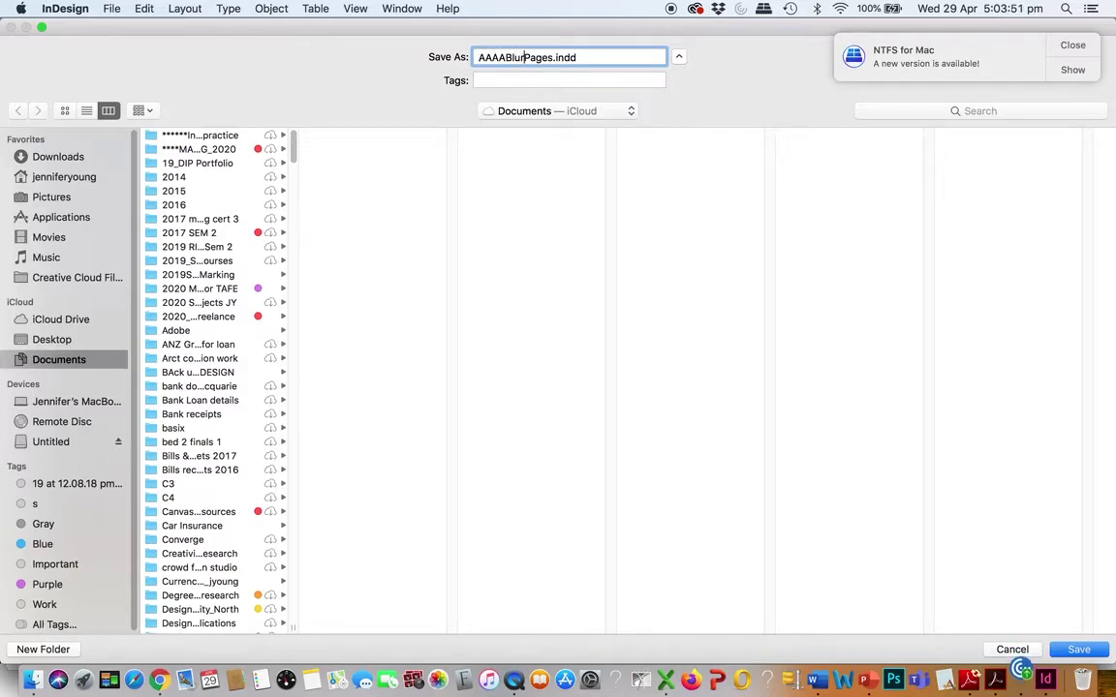
pyautogui.click(1078, 650)
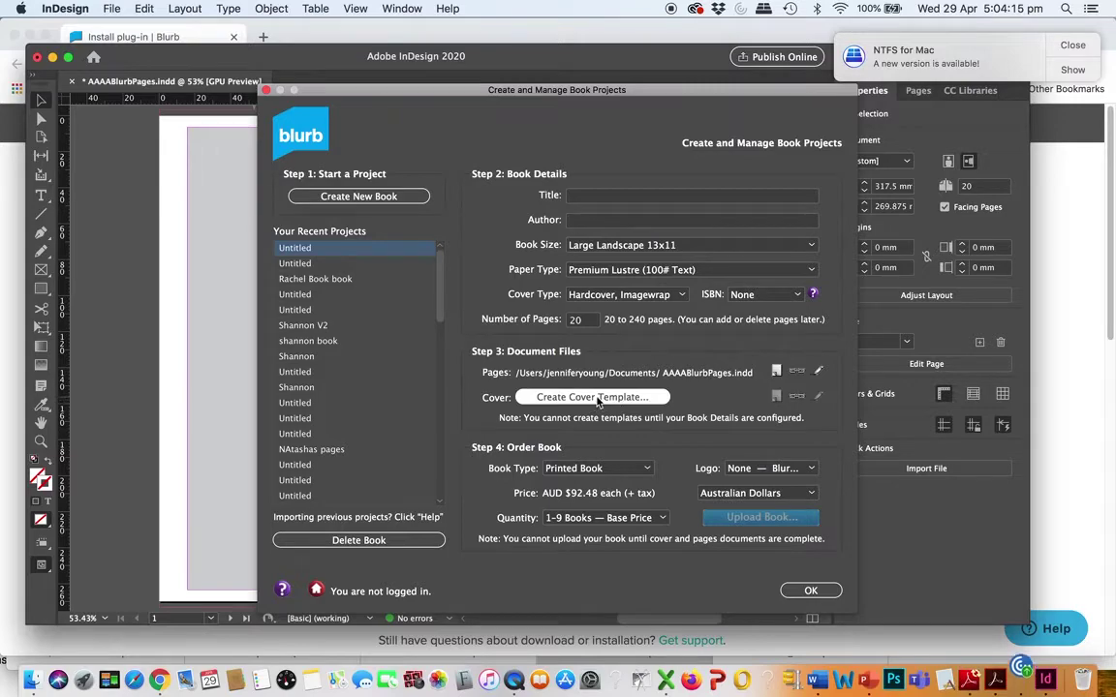
# Change the book to 24 pages and create the cover template, confirming the pages design is finished
pyautogui.doubleClick(581, 320)
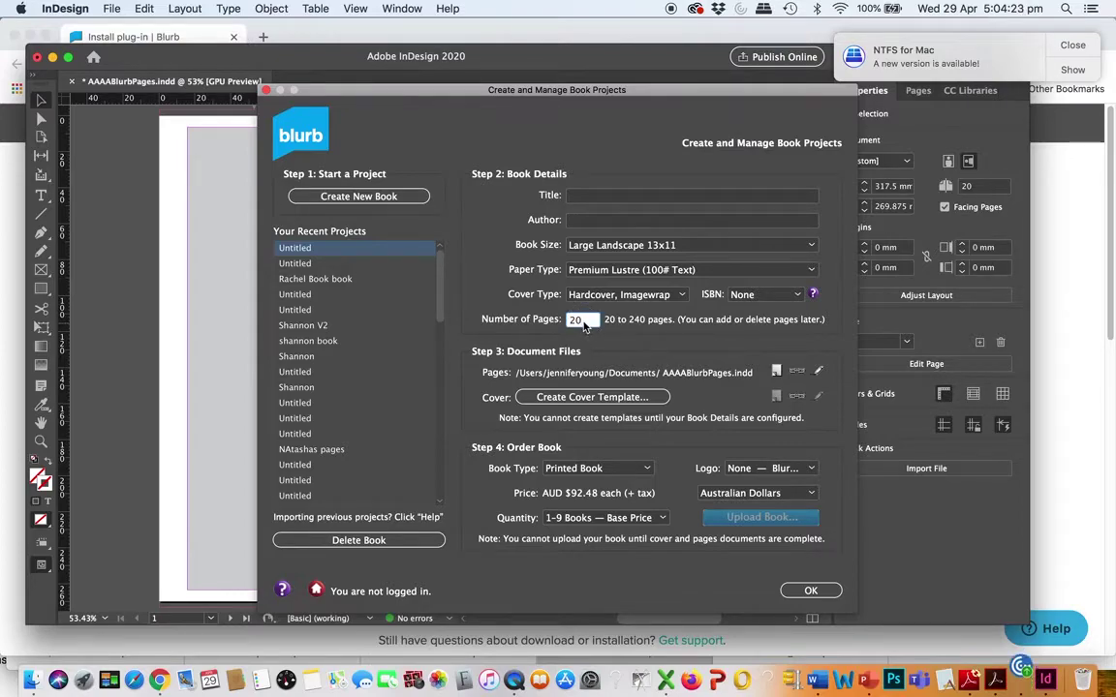
pyautogui.doubleClick(582, 319)
pyautogui.write('24')
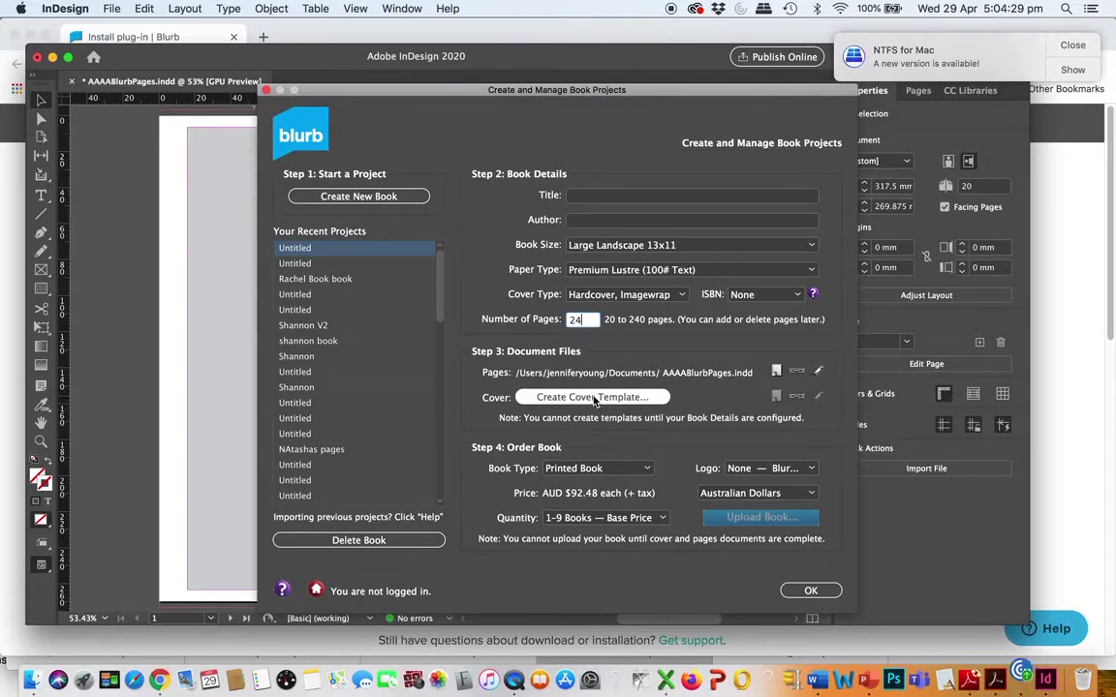
pyautogui.click(593, 398)
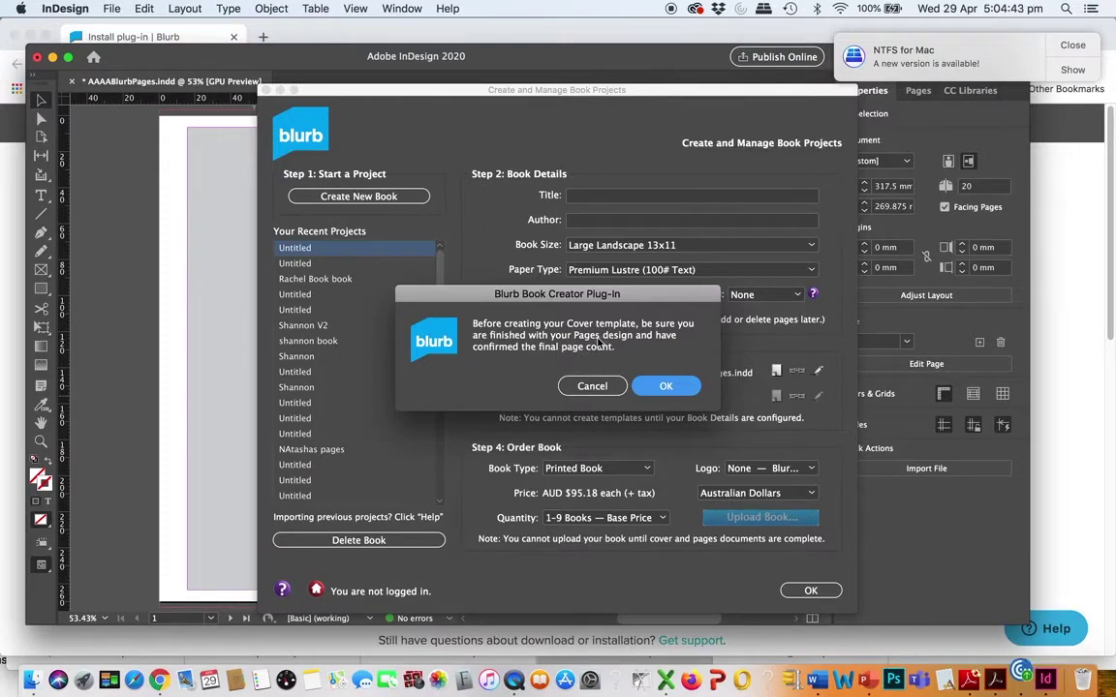
pyautogui.click(665, 387)
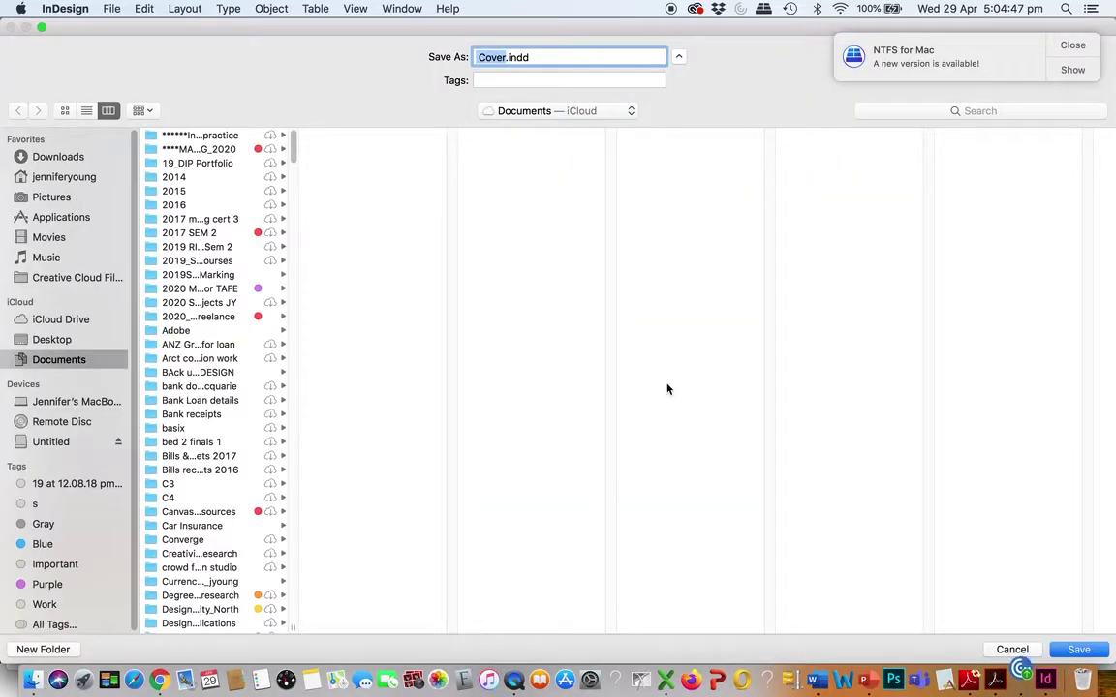
# Save the cover as AAA blurb Cover.indd, switch to AAAABlurbPages.indd, and close the Blurb window
pyautogui.click(478, 57)
pyautogui.write('AAA blur')
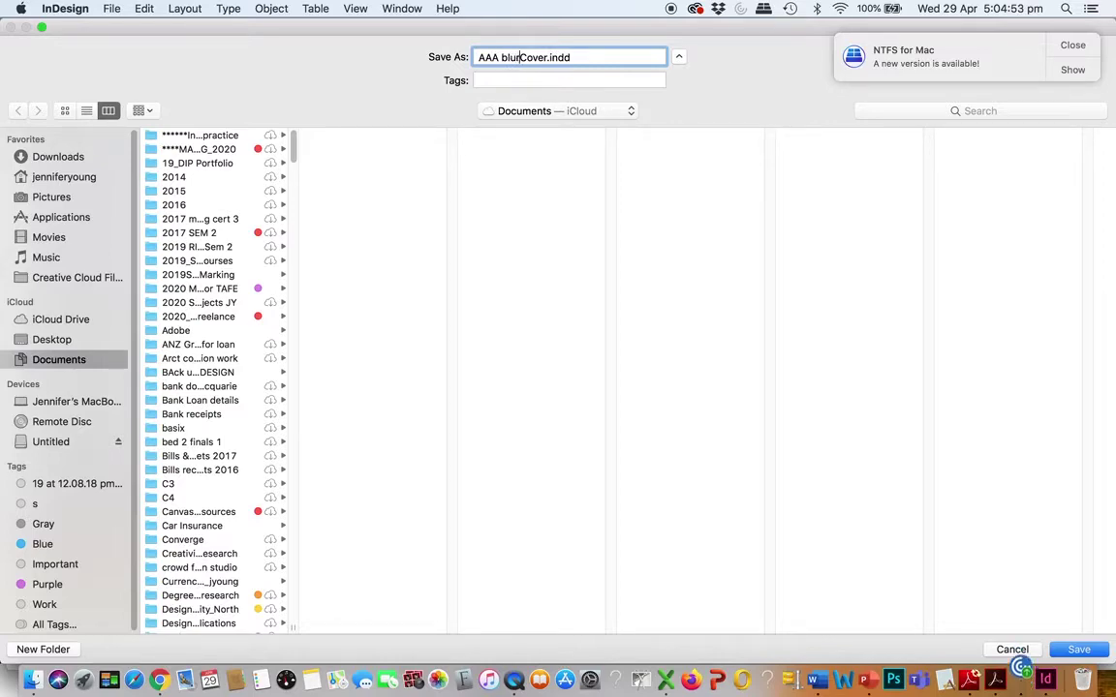
pyautogui.write('b')
pyautogui.click(1071, 649)
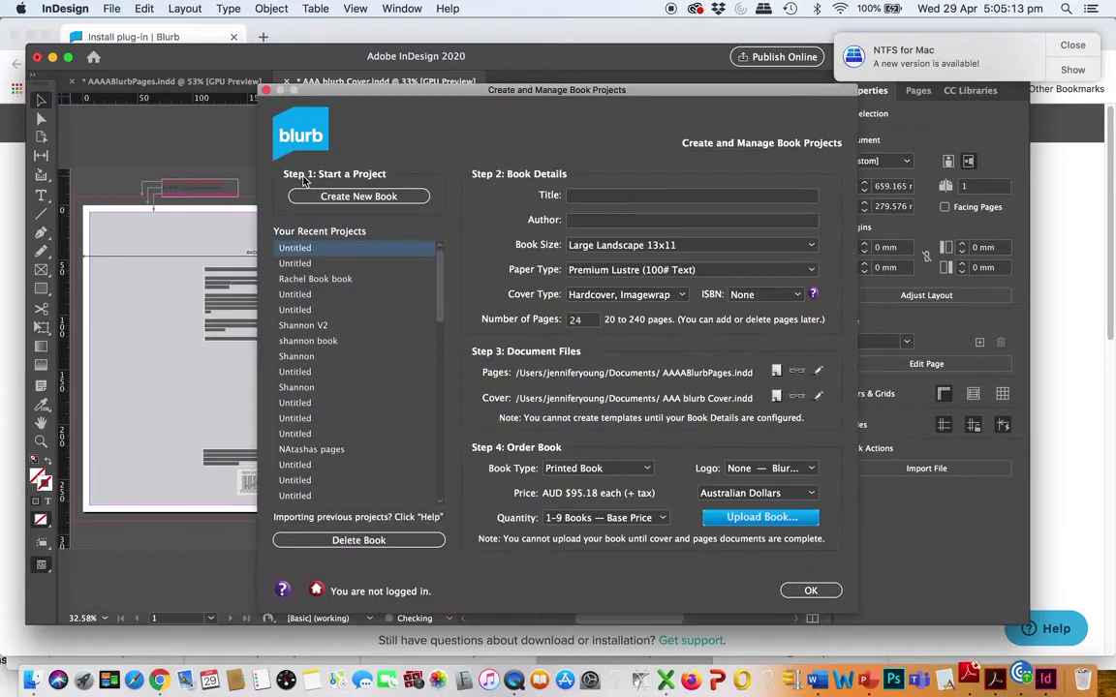
pyautogui.click(155, 82)
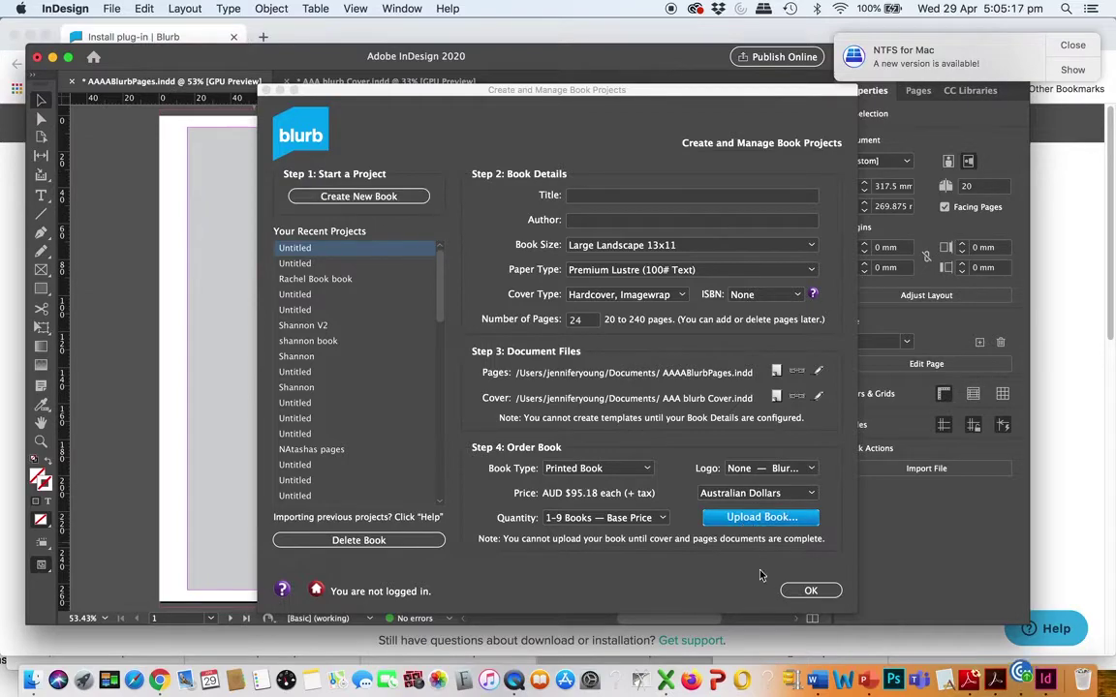
pyautogui.click(800, 589)
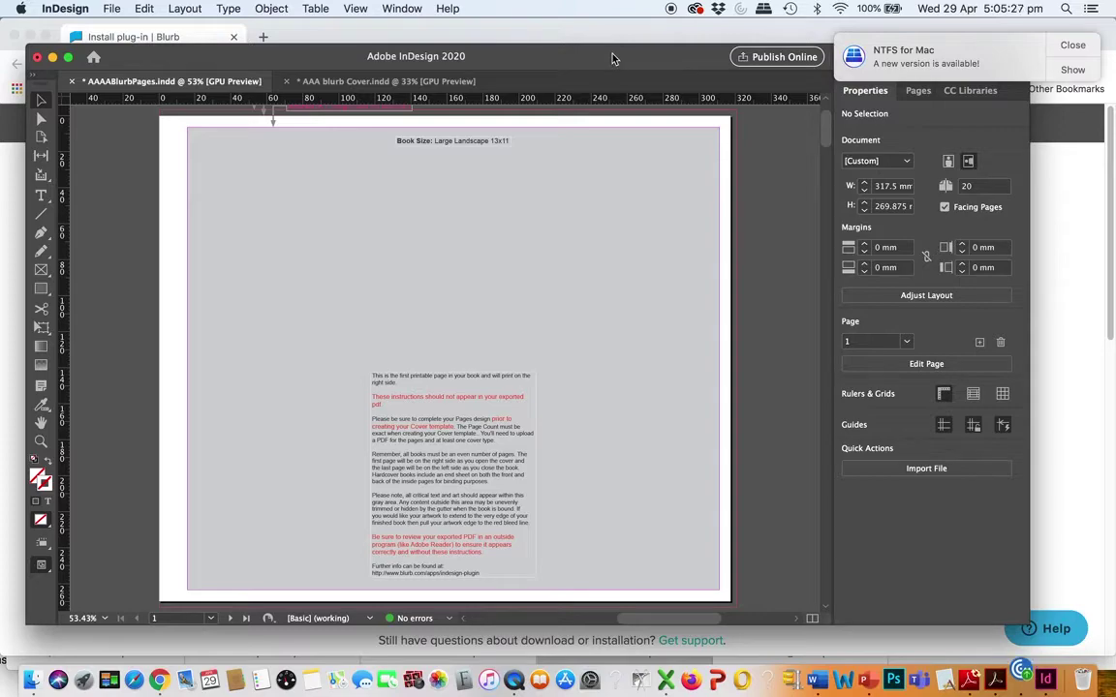
# Show the Pages panel thumbnails: 20 pages in 11 spreads, all based on A-Master
pyautogui.moveTo(823, 120)
pyautogui.mouseDown()
pyautogui.moveTo(811, 144)
pyautogui.moveTo(810, 135)
pyautogui.mouseUp()
pyautogui.click(917, 92)
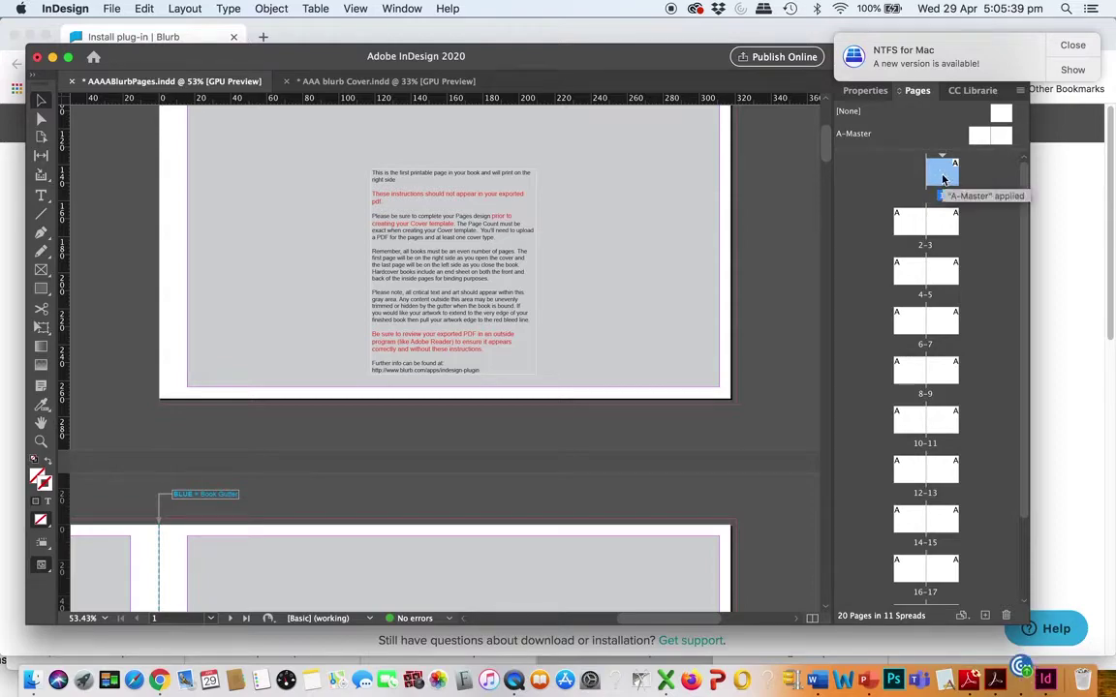
pyautogui.moveTo(1025, 181)
pyautogui.mouseDown()
pyautogui.moveTo(1024, 221)
pyautogui.moveTo(1015, 178)
pyautogui.mouseUp()
pyautogui.moveTo(827, 150)
pyautogui.mouseDown()
pyautogui.moveTo(828, 124)
pyautogui.moveTo(829, 136)
pyautogui.mouseUp()
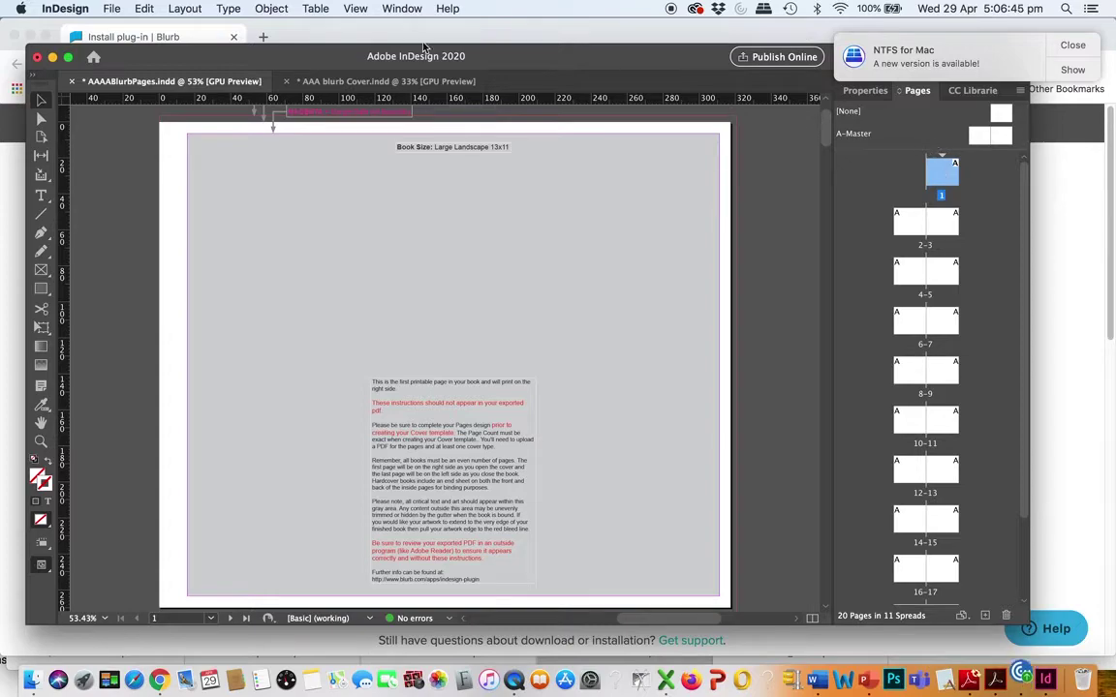
pyautogui.click(401, 9)
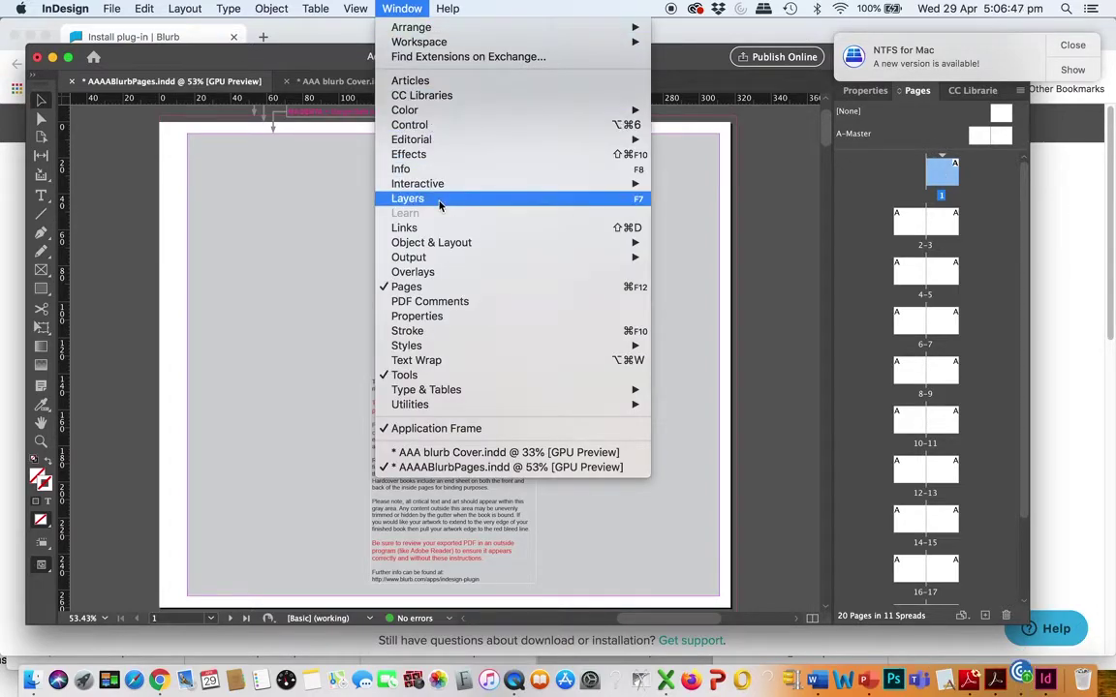
# Hide the non-printing instructions layer in Layers, then go to the spread of pages 2-3
pyautogui.click(439, 200)
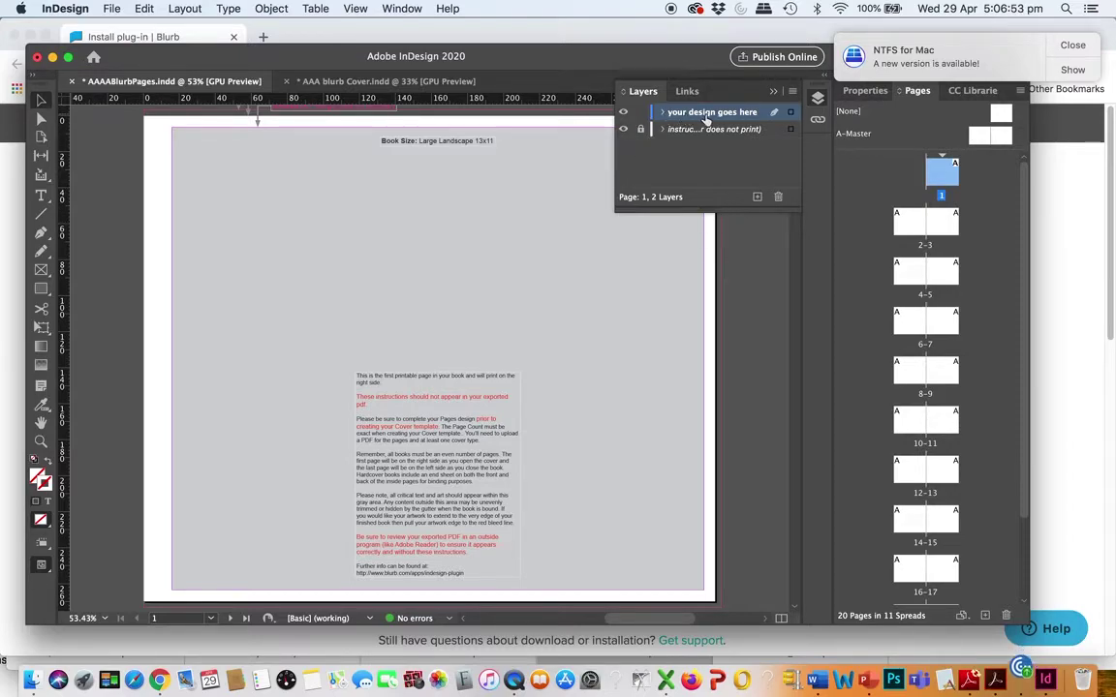
pyautogui.click(623, 129)
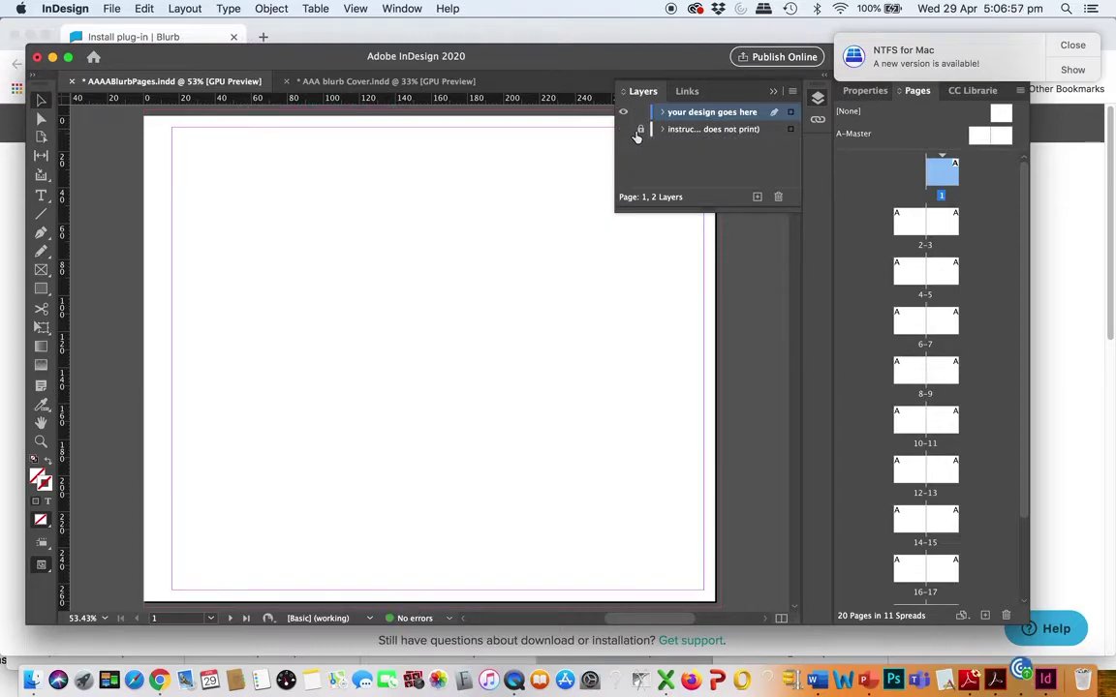
pyautogui.click(624, 133)
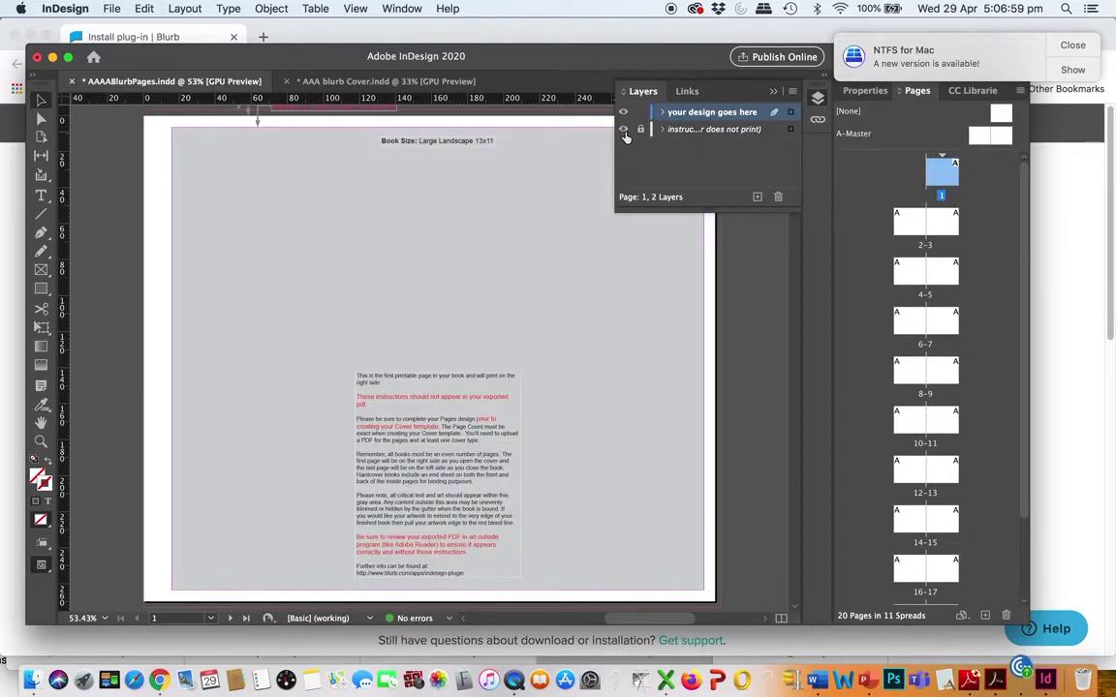
pyautogui.click(624, 129)
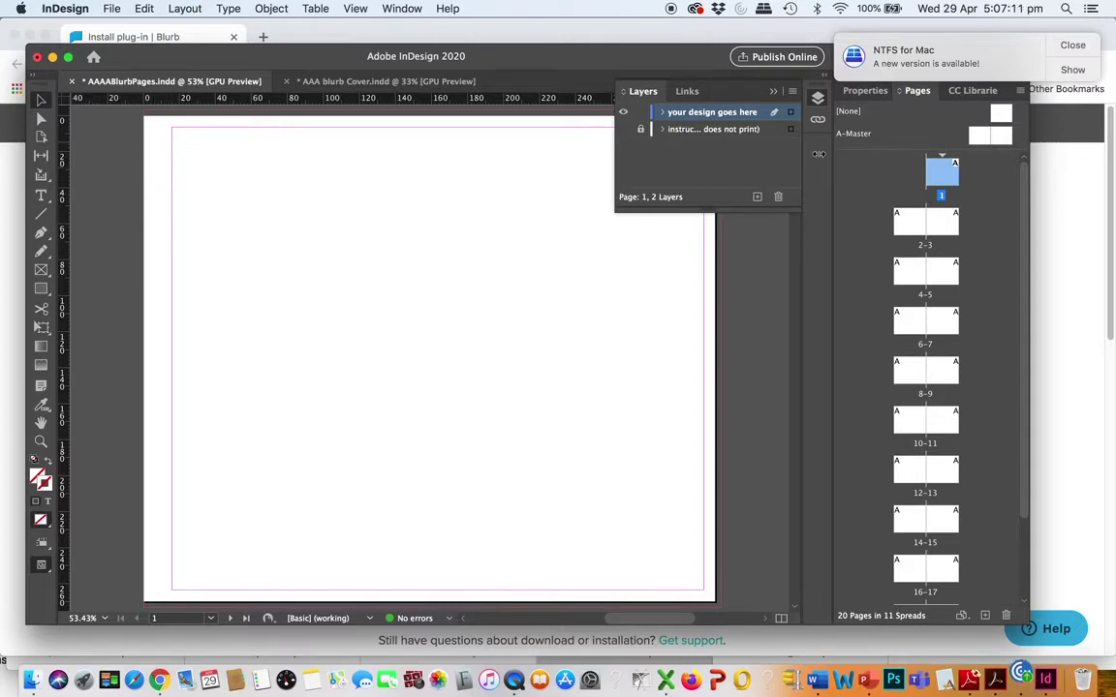
pyautogui.doubleClick(936, 225)
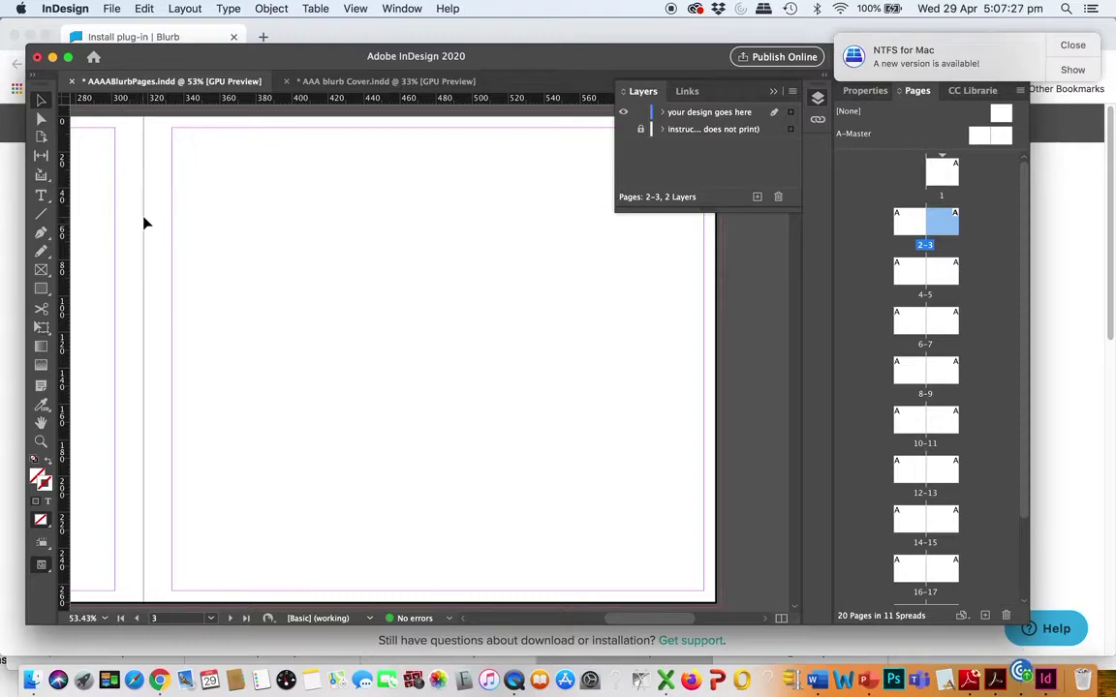
# Give spread 2-3 margins of 25 mm inside and 15 mm outside, keeping 6.35 mm top and bottom
pyautogui.click(186, 9)
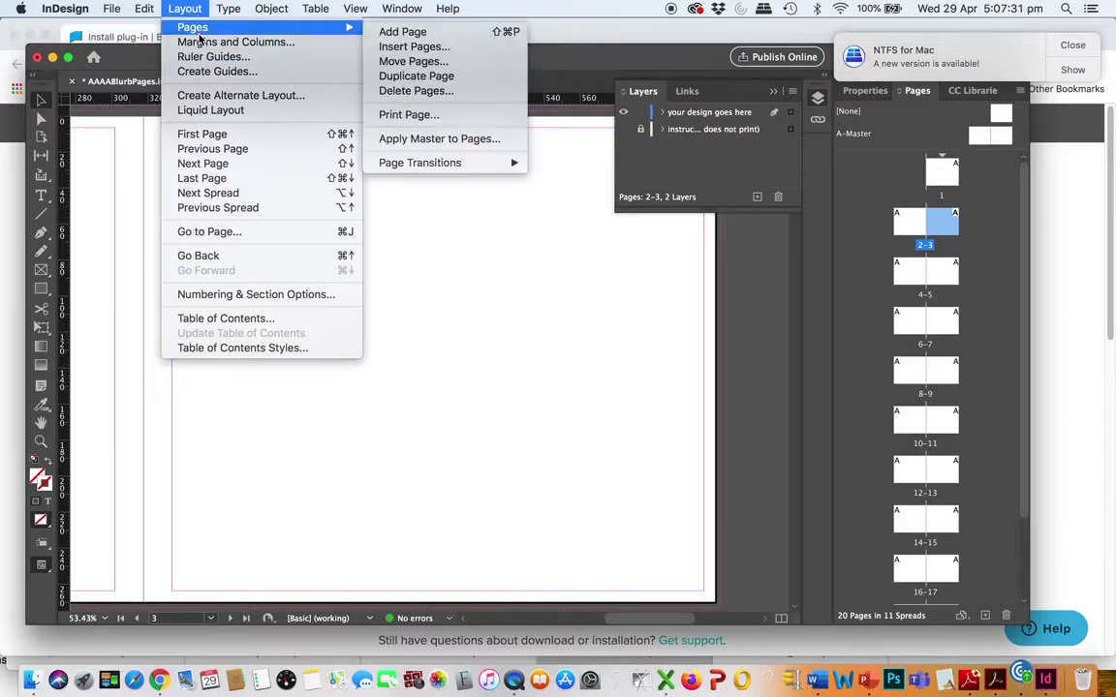
pyautogui.click(196, 42)
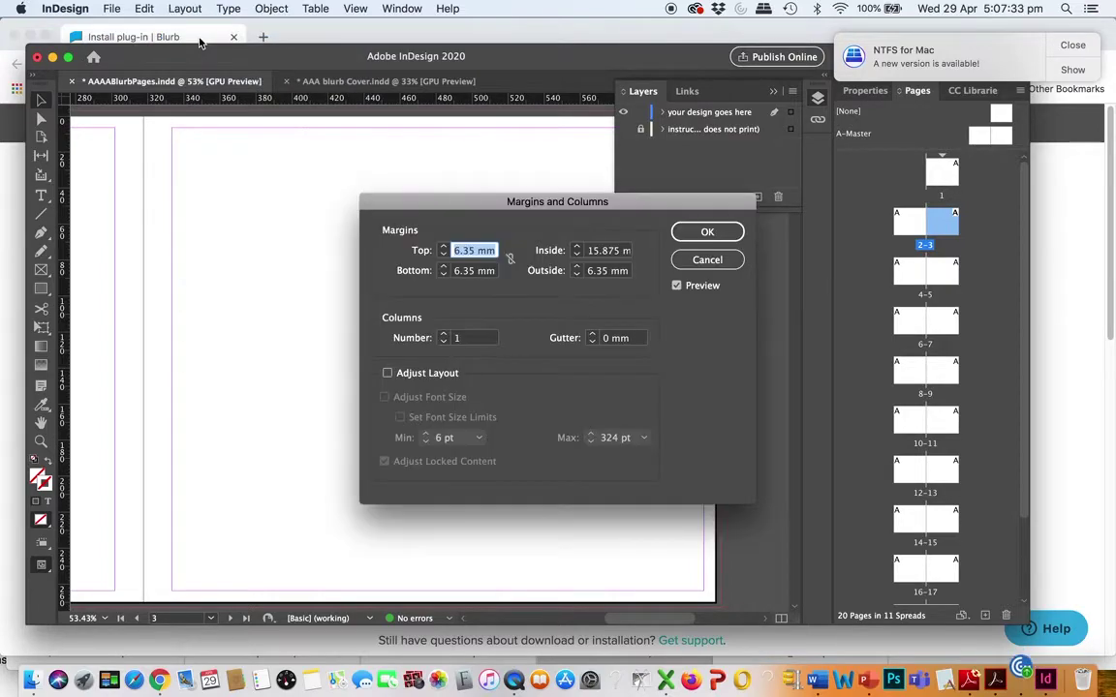
pyautogui.moveTo(438, 208)
pyautogui.mouseDown()
pyautogui.moveTo(451, 211)
pyautogui.moveTo(441, 229)
pyautogui.mouseUp()
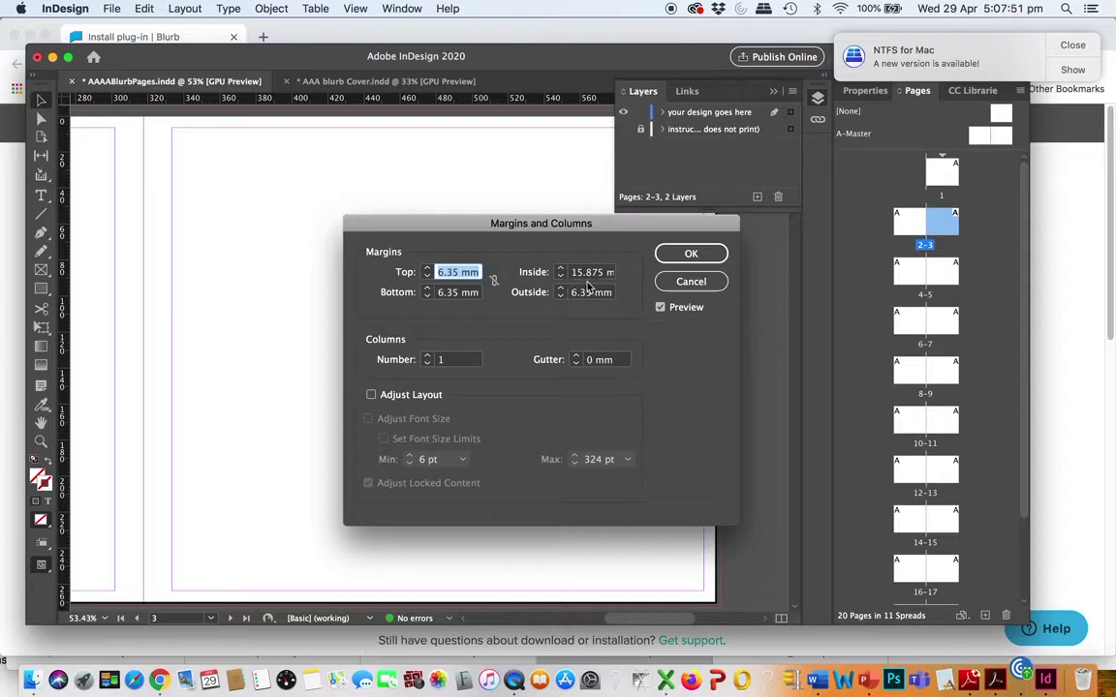
pyautogui.click(570, 275)
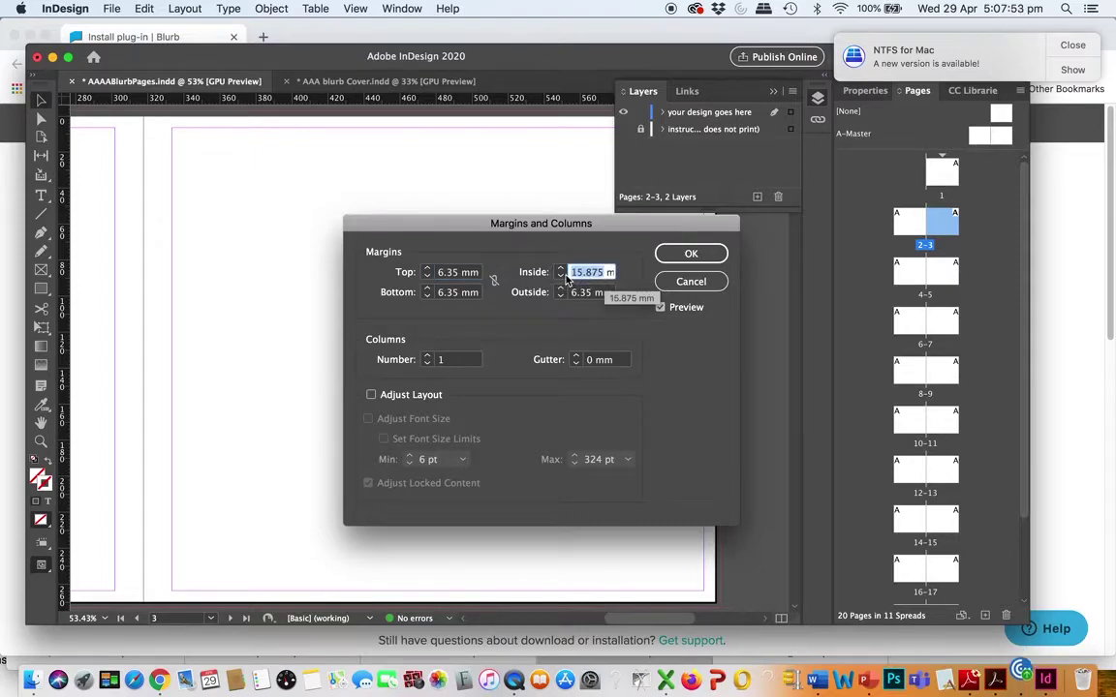
pyautogui.press('BackSpace')
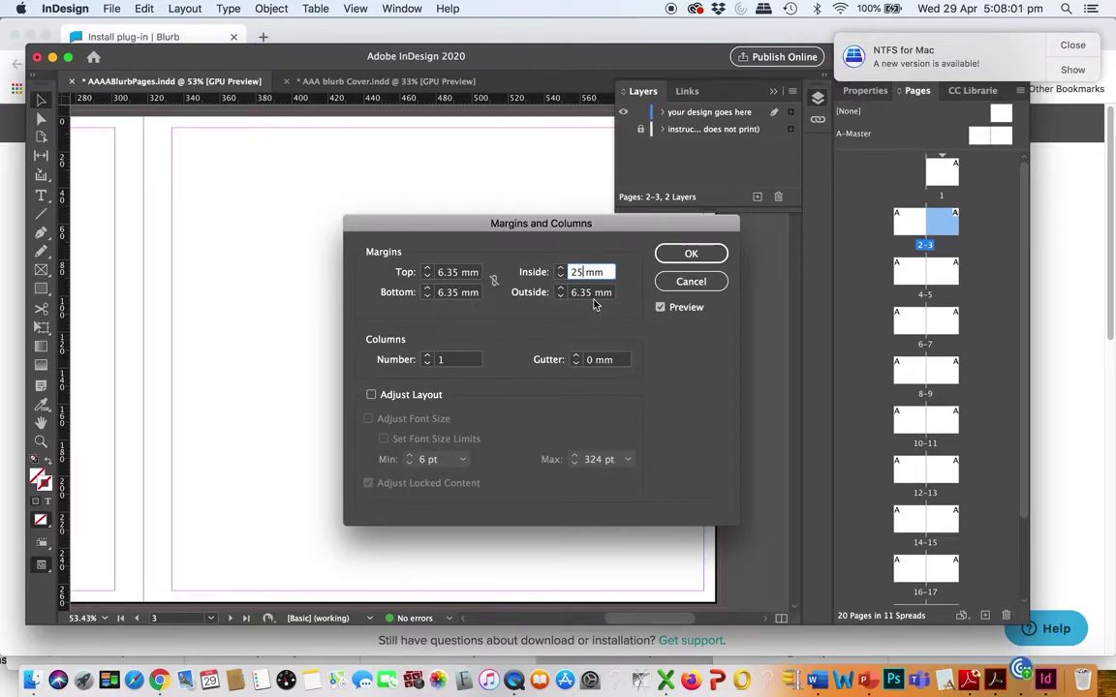
pyautogui.press('Tab')
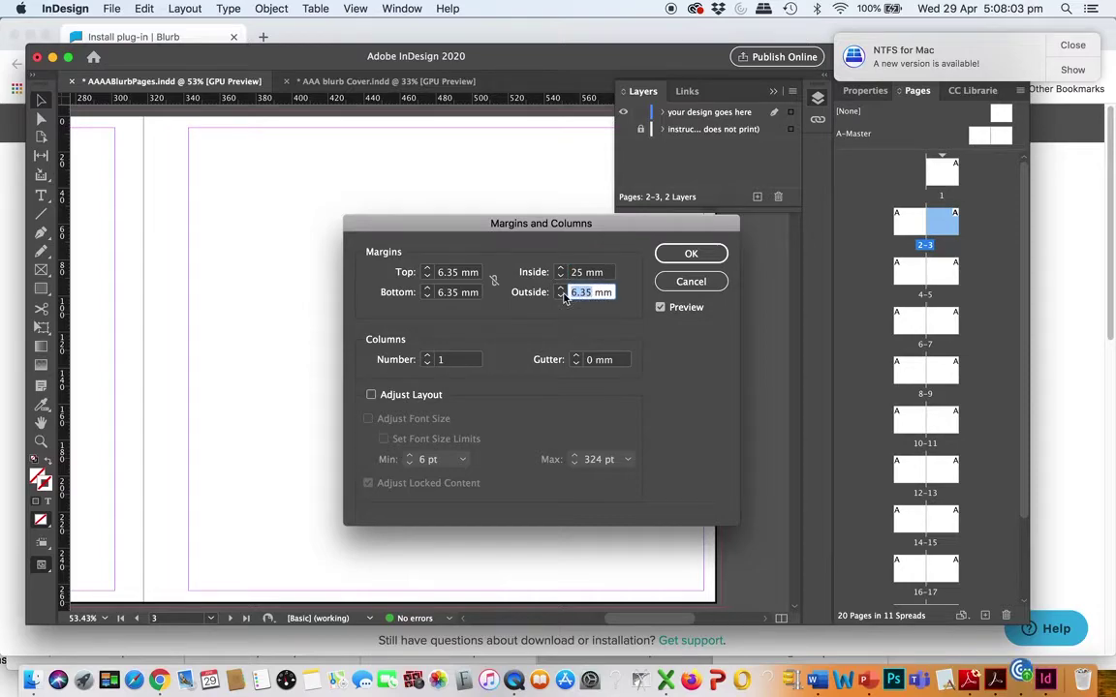
pyautogui.press('BackSpace')
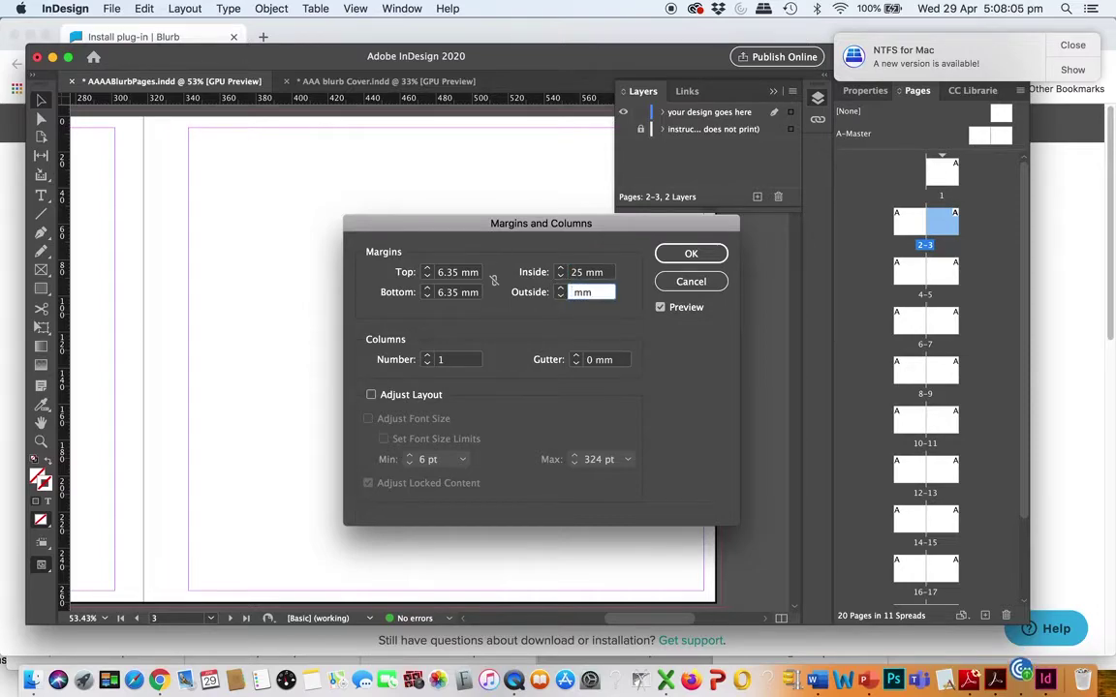
pyautogui.write('15')
pyautogui.click(686, 257)
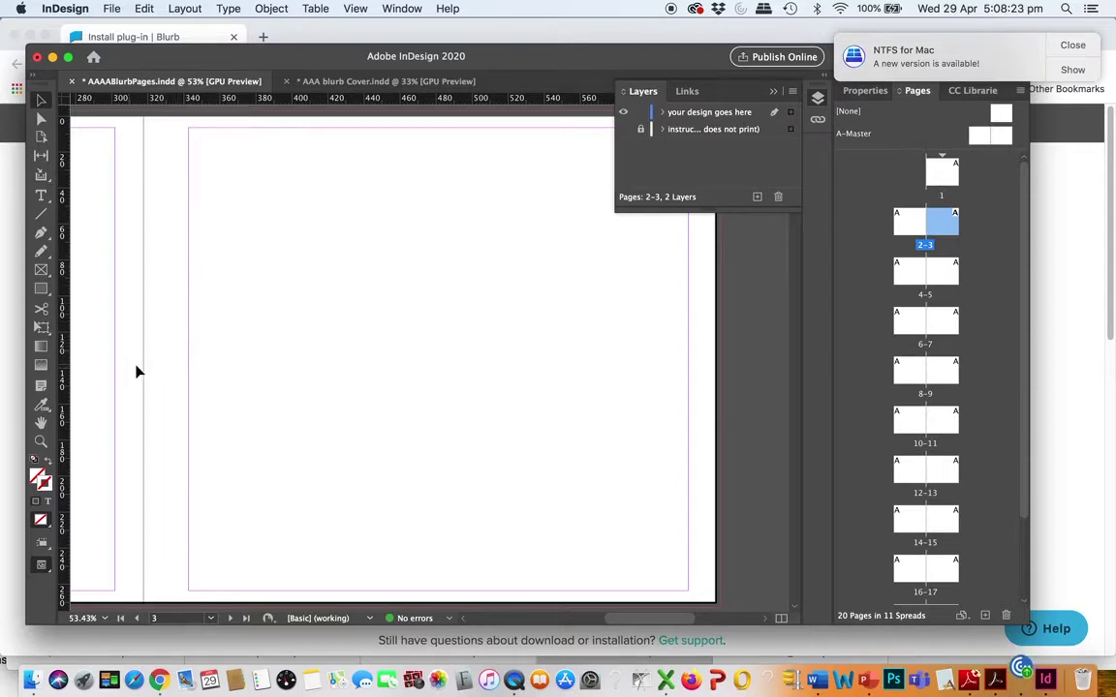
# Open the A-Master spread for editing from the Pages panel
pyautogui.doubleClick(921, 276)
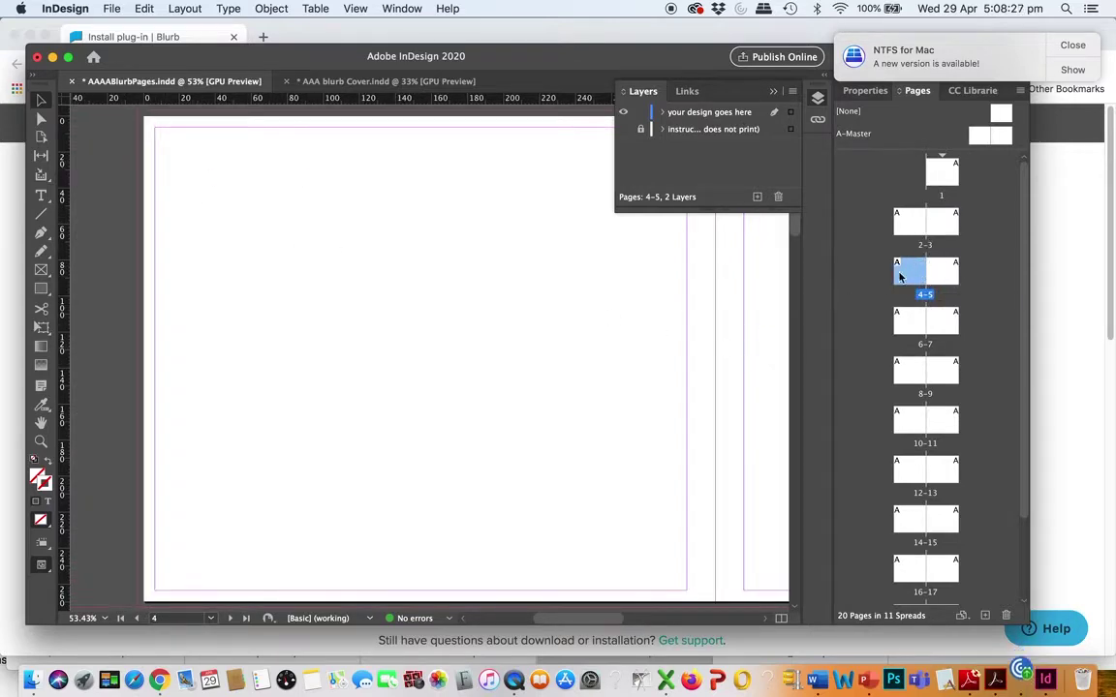
pyautogui.doubleClick(939, 222)
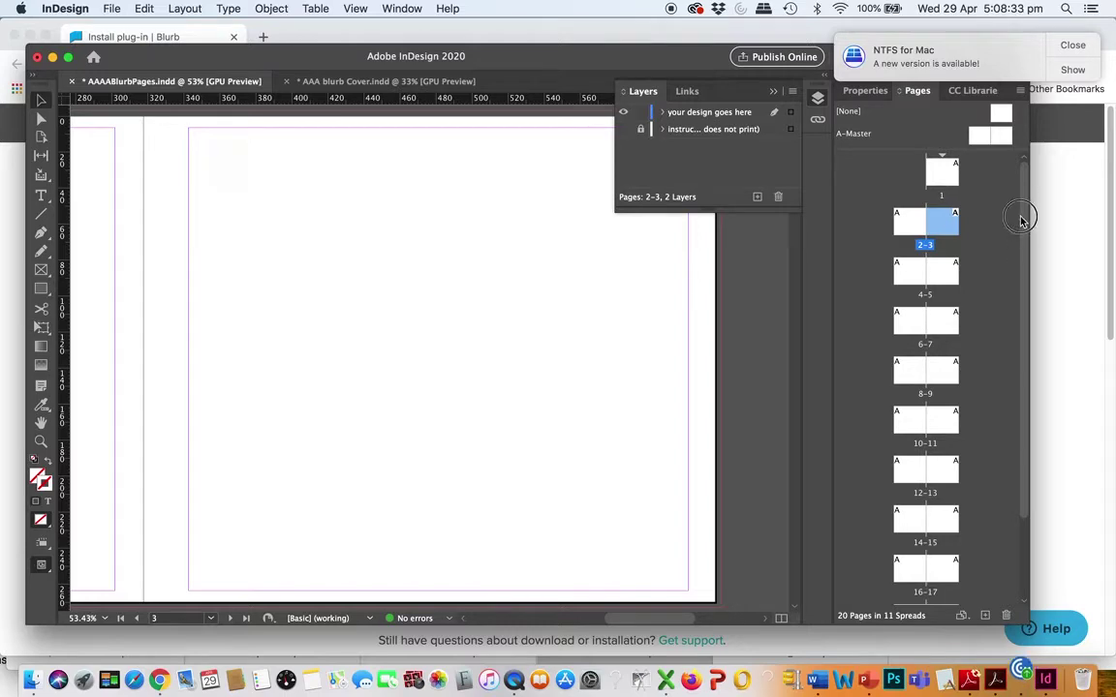
pyautogui.click(936, 170)
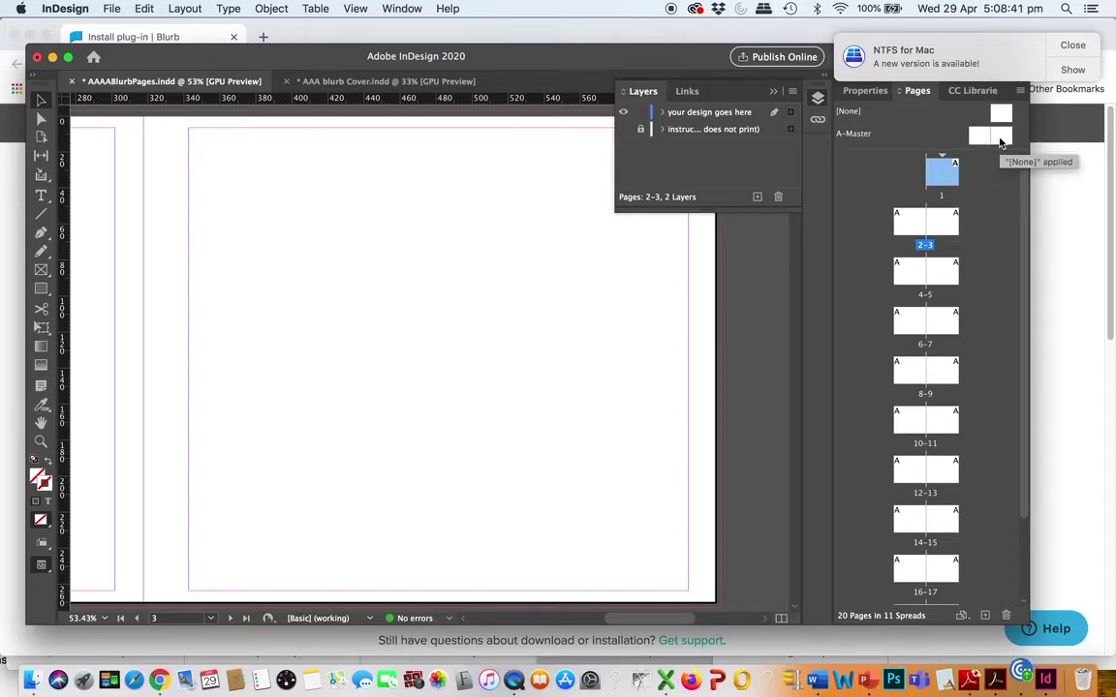
pyautogui.click(1000, 141)
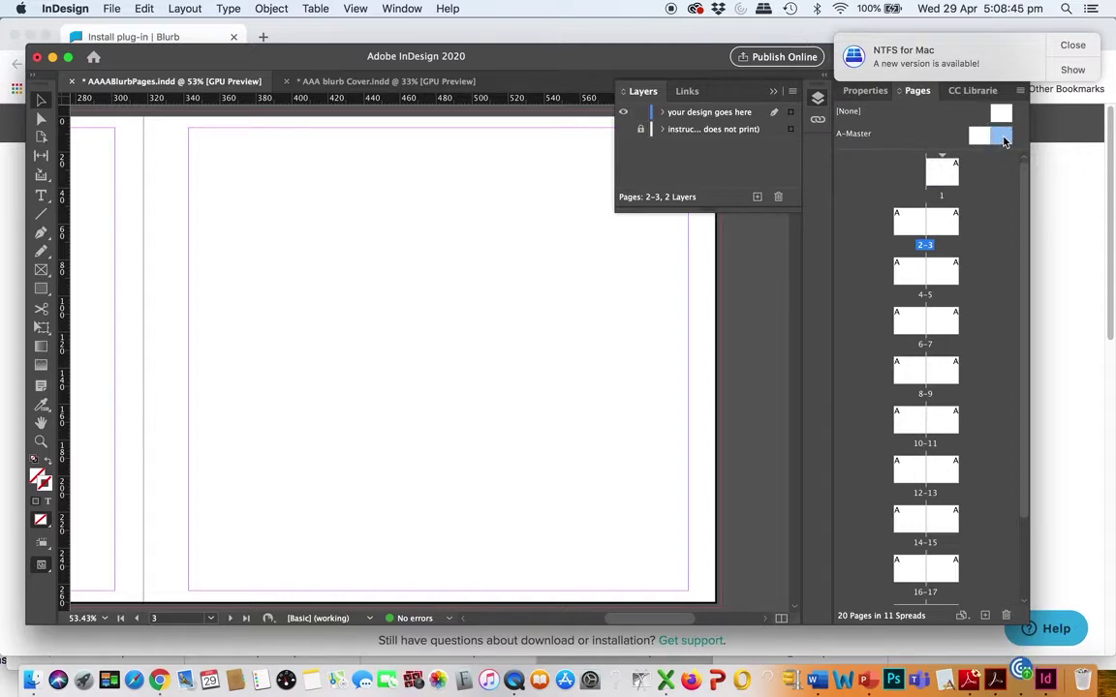
pyautogui.doubleClick(1004, 141)
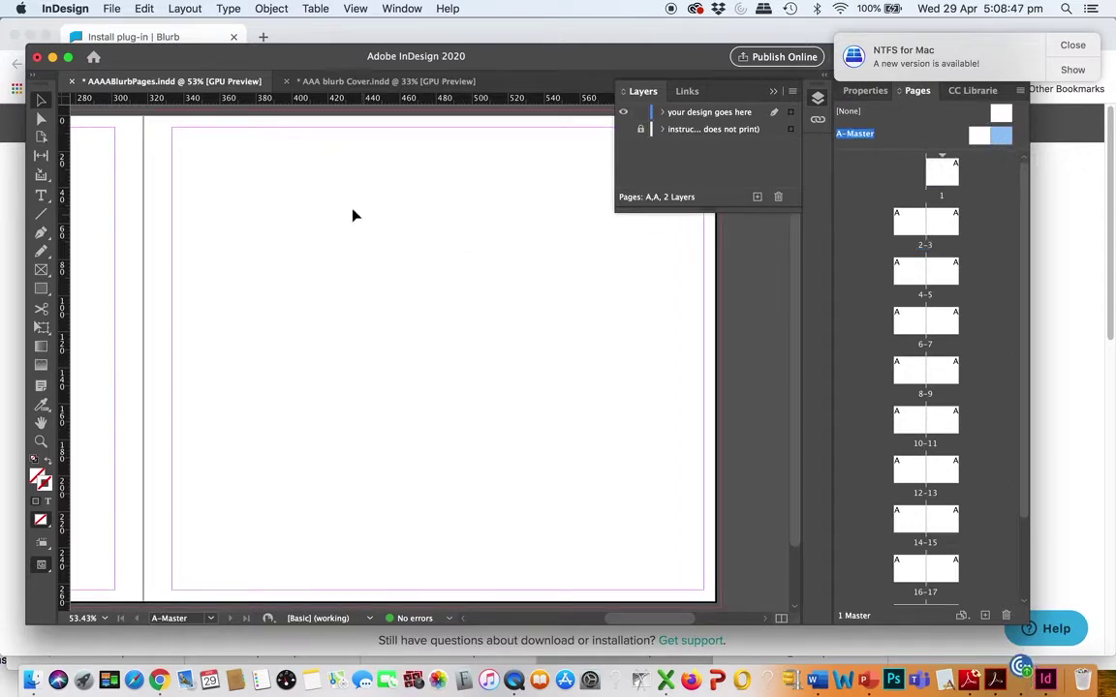
# Set the A-Master margins to 25 mm inside and 15 mm outside
pyautogui.click(172, 8)
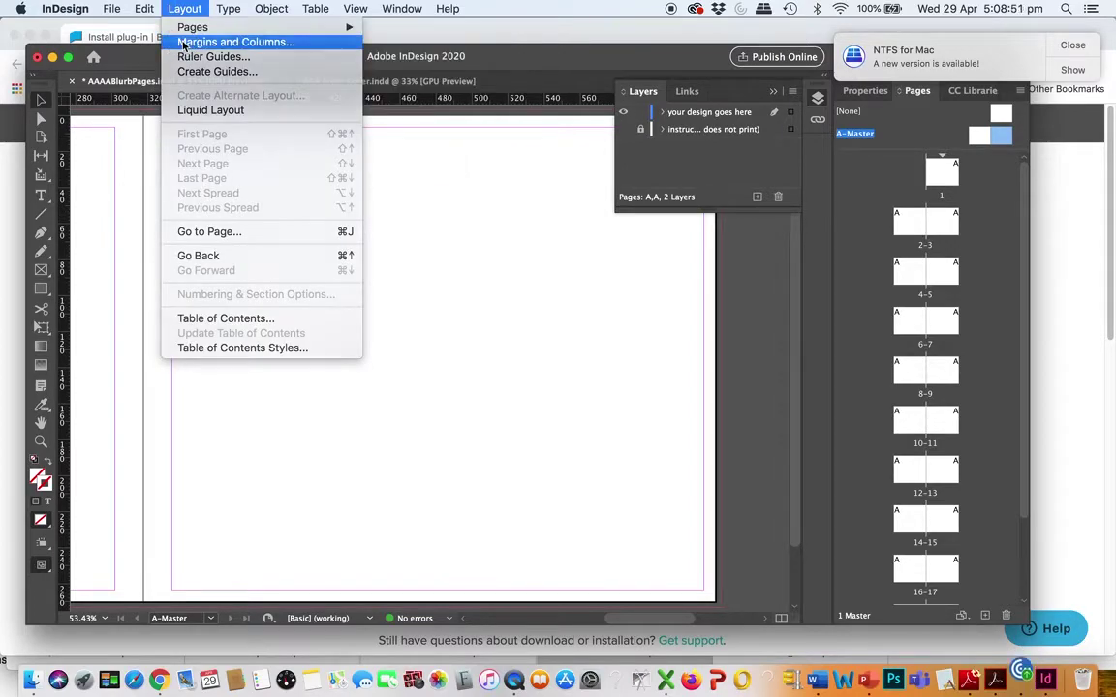
pyautogui.click(182, 43)
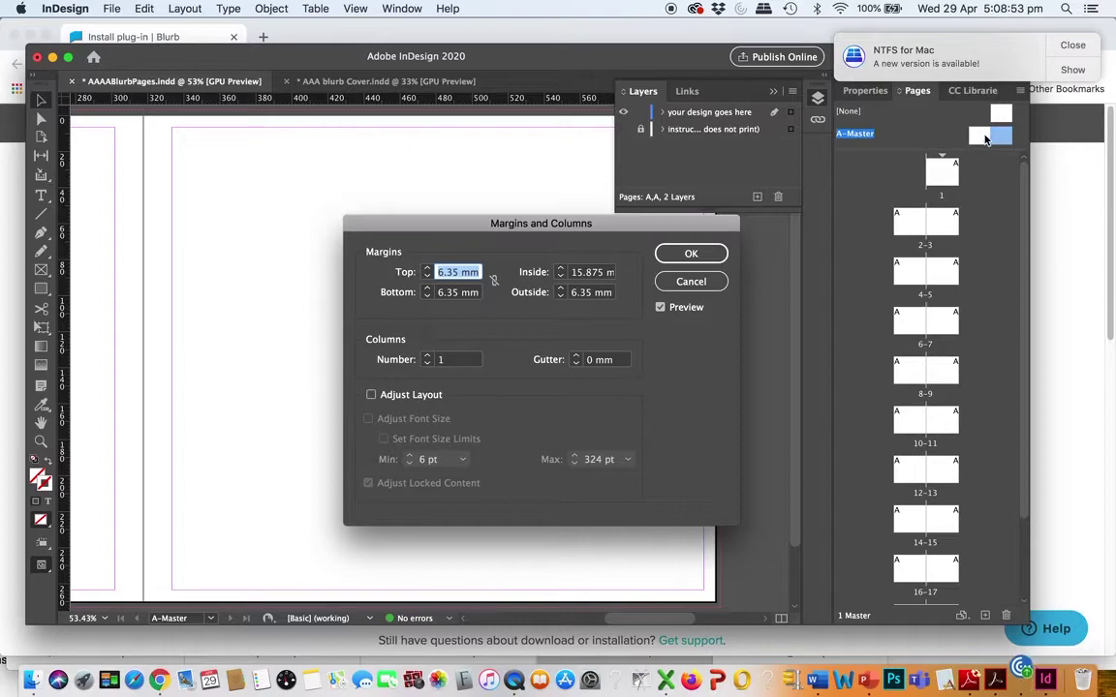
pyautogui.click(590, 272)
pyautogui.doubleClick(587, 272)
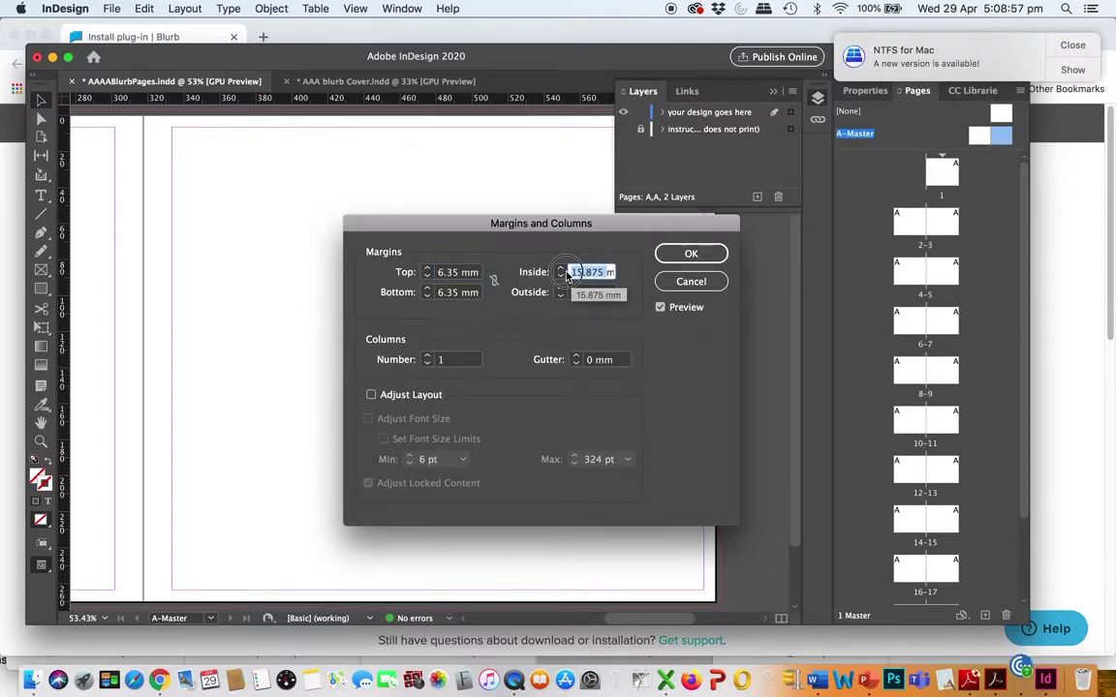
pyautogui.press('BackSpace')
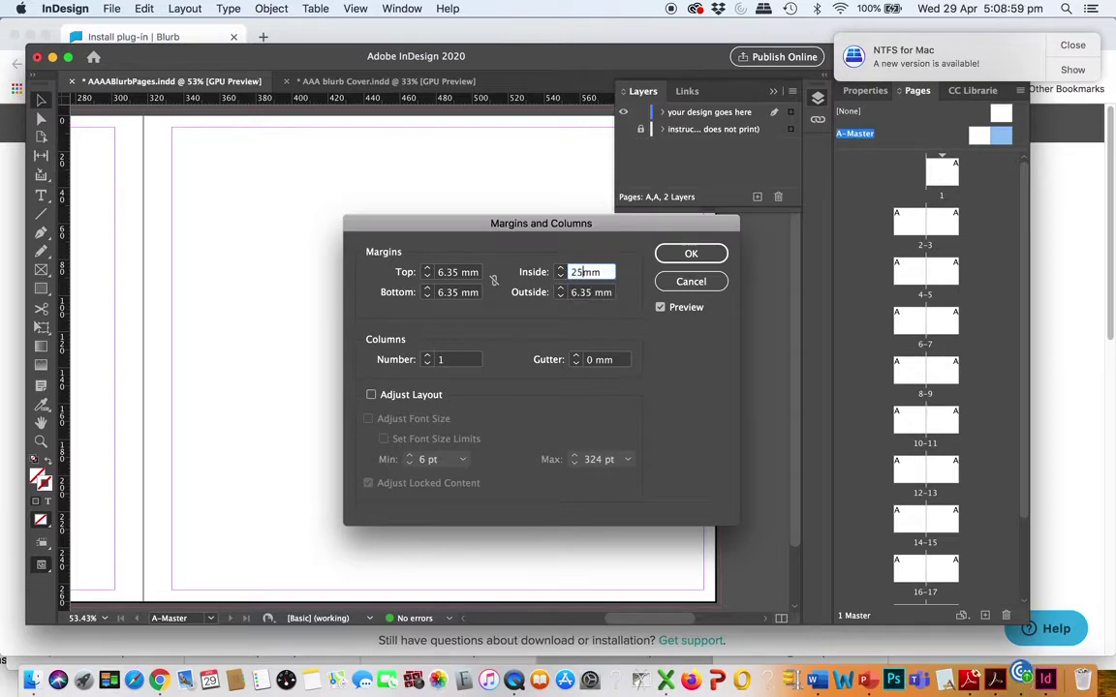
pyautogui.write('25')
pyautogui.doubleClick(579, 292)
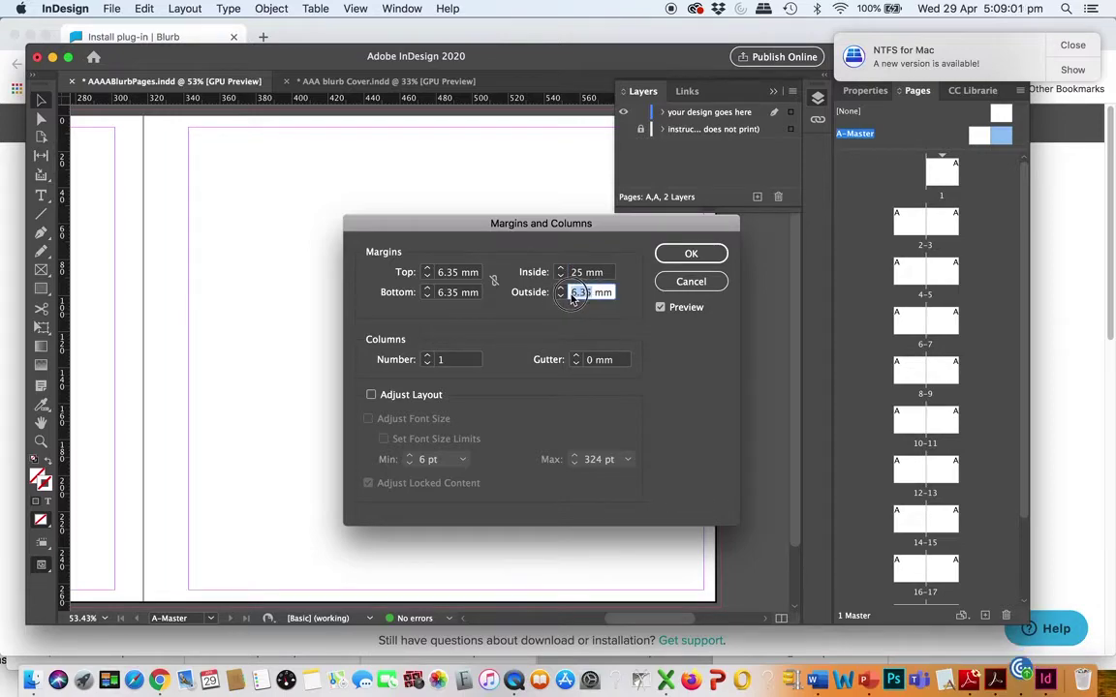
pyautogui.press('BackSpace')
pyautogui.write('1')
pyautogui.click(688, 253)
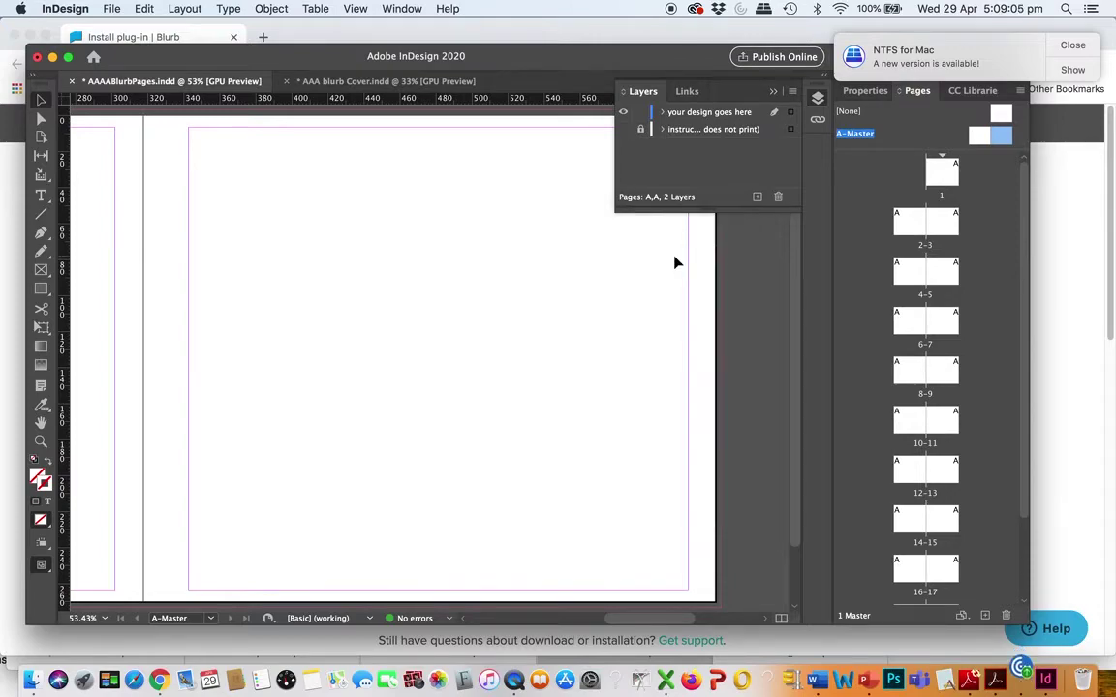
pyautogui.doubleClick(938, 274)
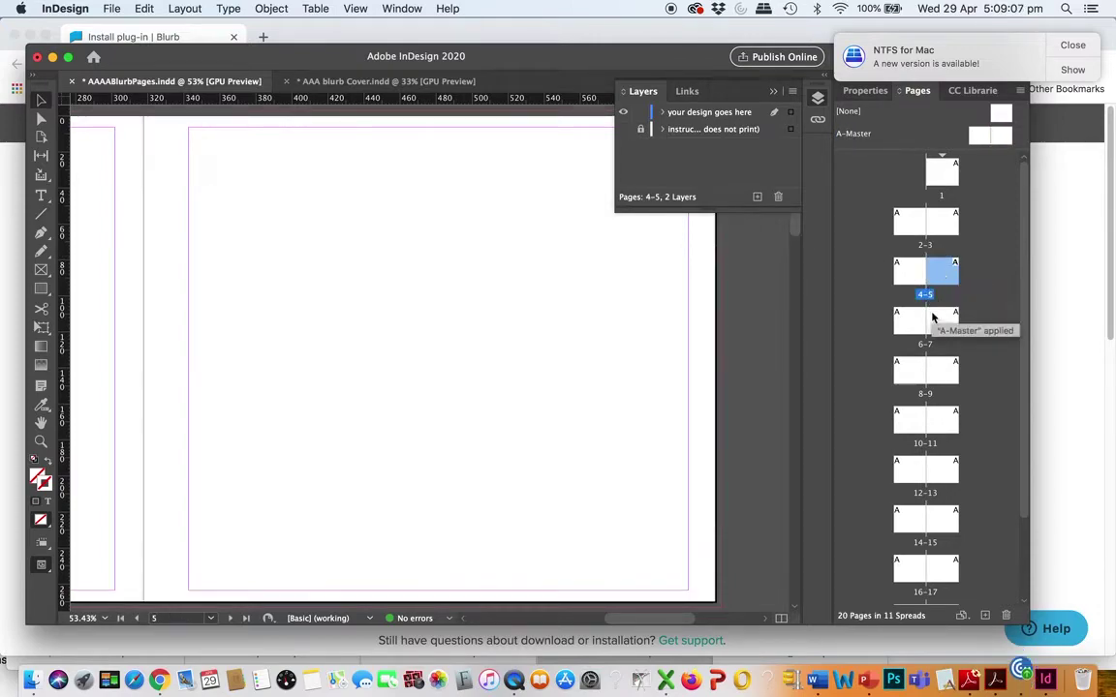
# Open the A-Master spread and switch between its left and right pages
pyautogui.click(934, 320)
pyautogui.click(933, 319)
pyautogui.click(936, 231)
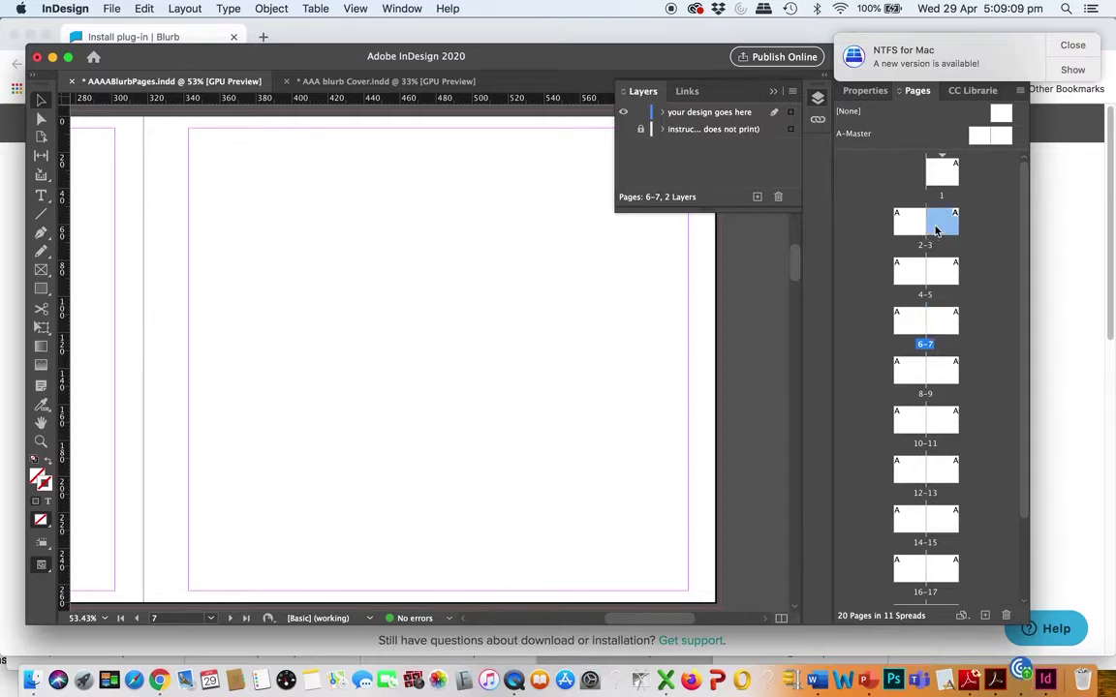
pyautogui.click(938, 178)
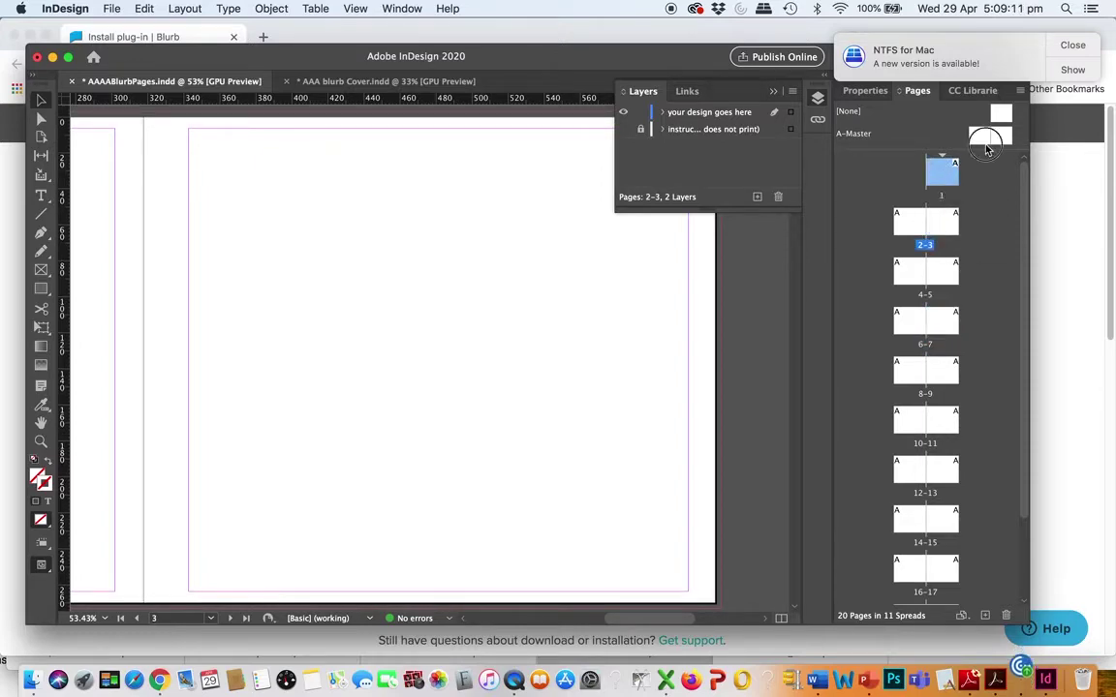
pyautogui.doubleClick(987, 144)
pyautogui.doubleClick(1003, 140)
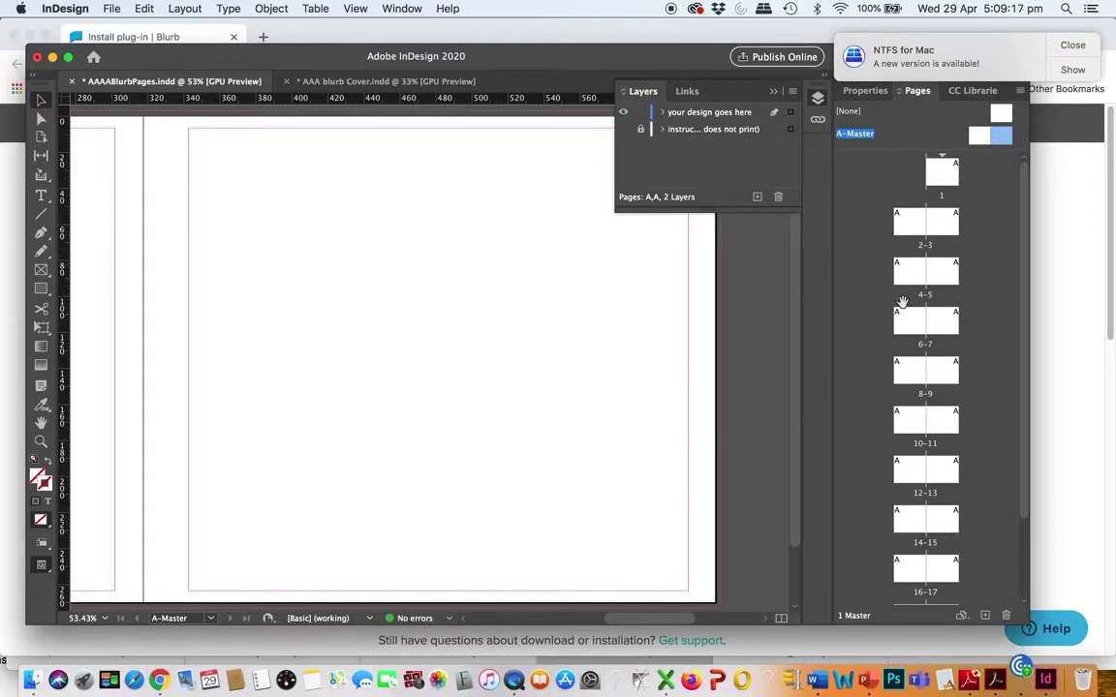
pyautogui.doubleClick(979, 137)
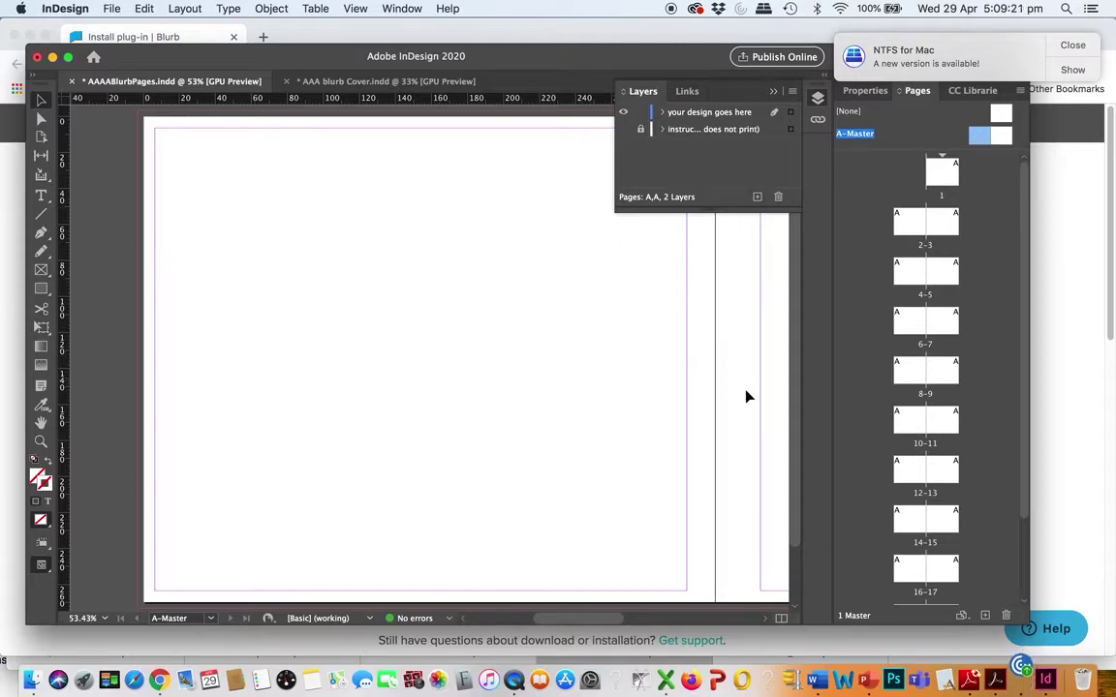
pyautogui.doubleClick(1003, 138)
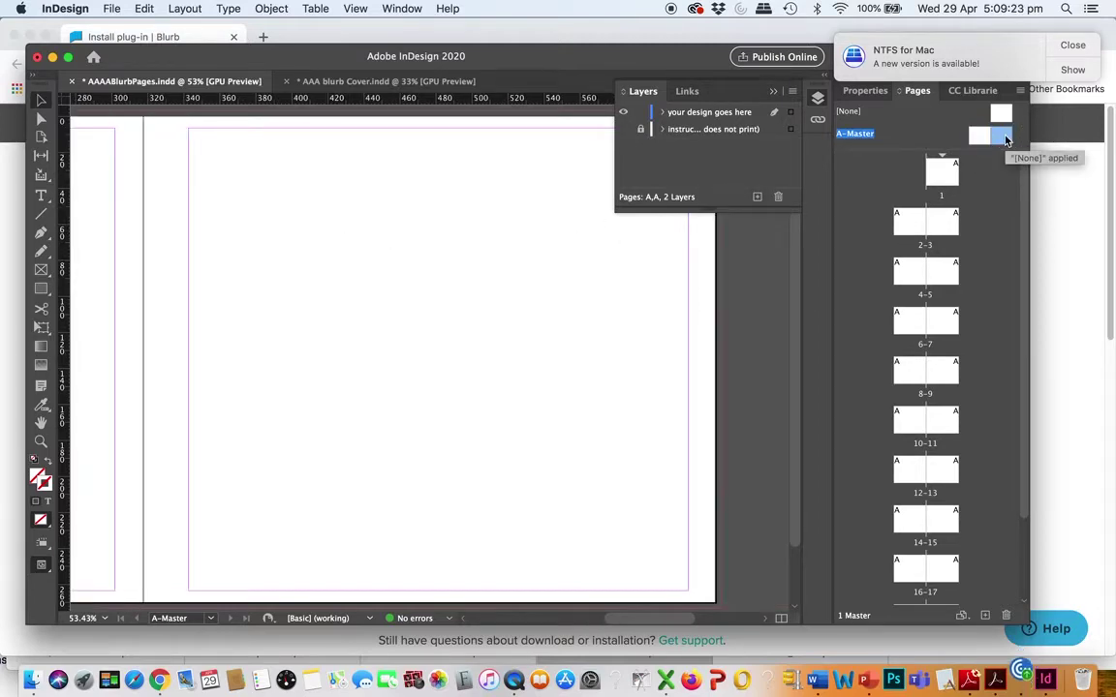
pyautogui.doubleClick(979, 137)
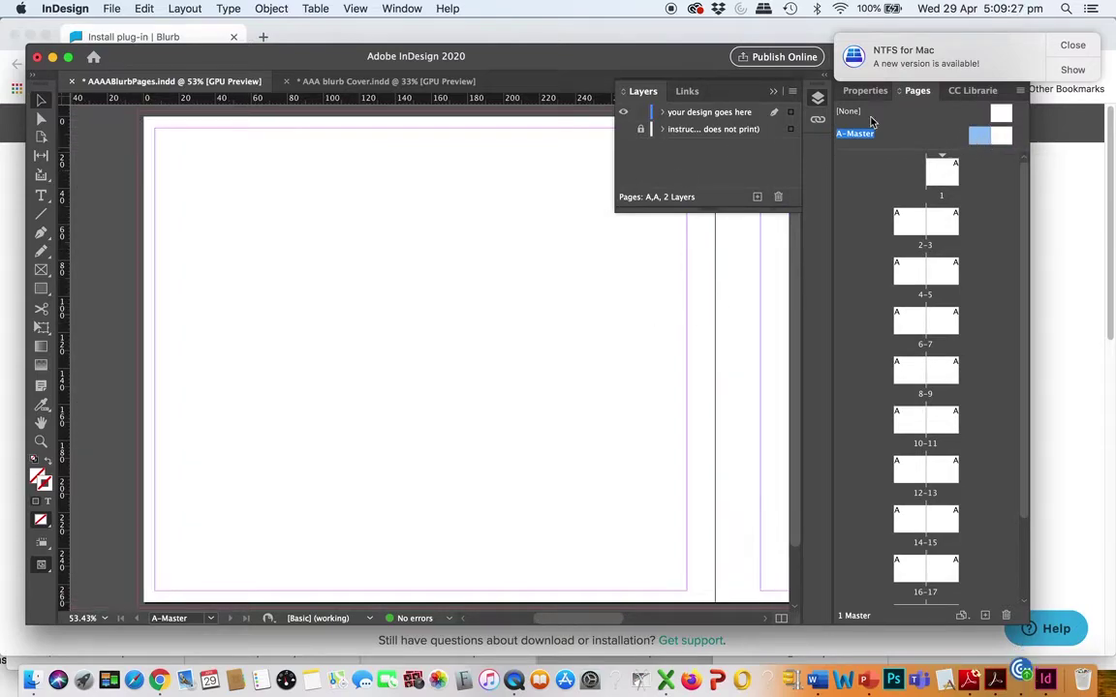
# Set the other master page's outside margin to 15 mm and pan to the right-hand page
pyautogui.click(180, 9)
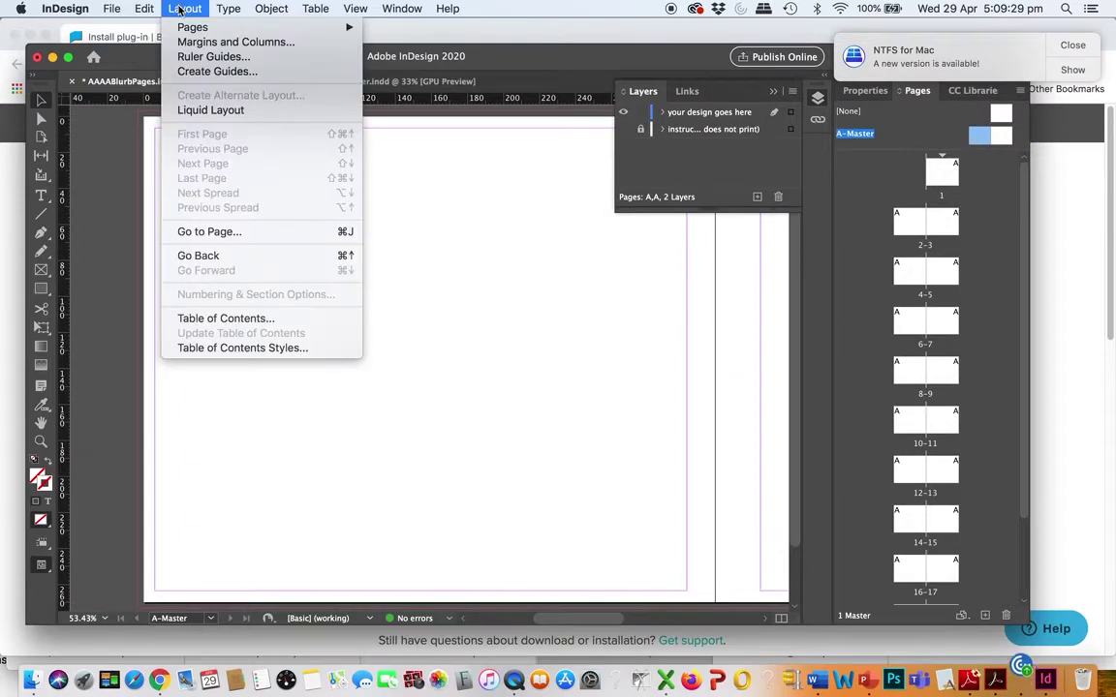
pyautogui.click(193, 42)
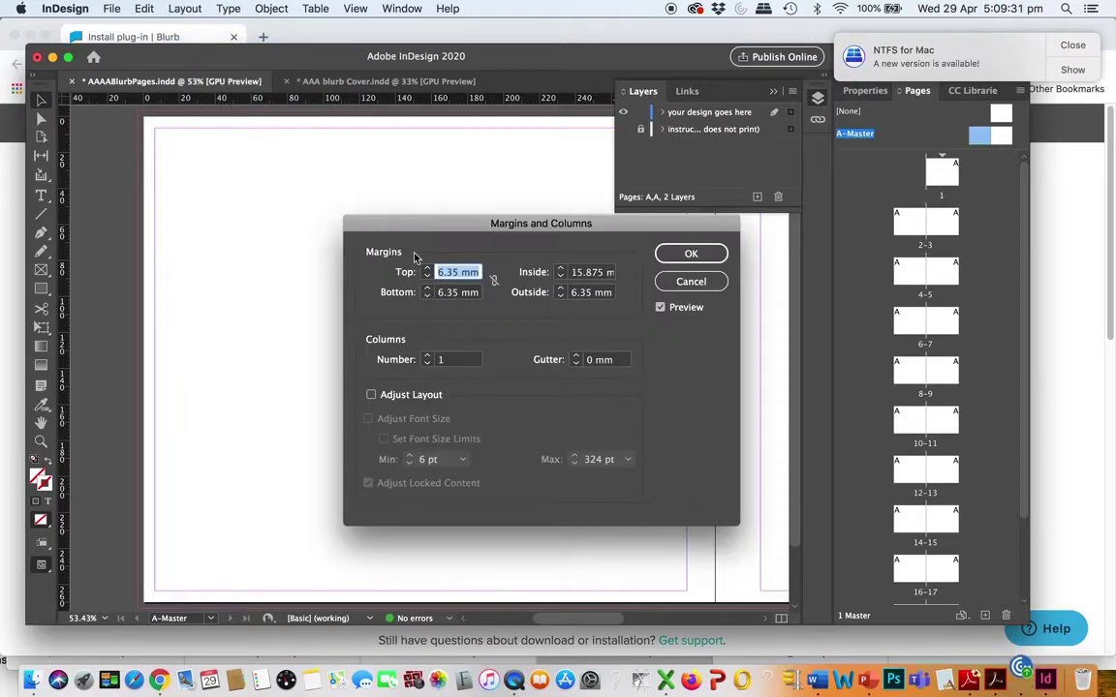
pyautogui.click(582, 272)
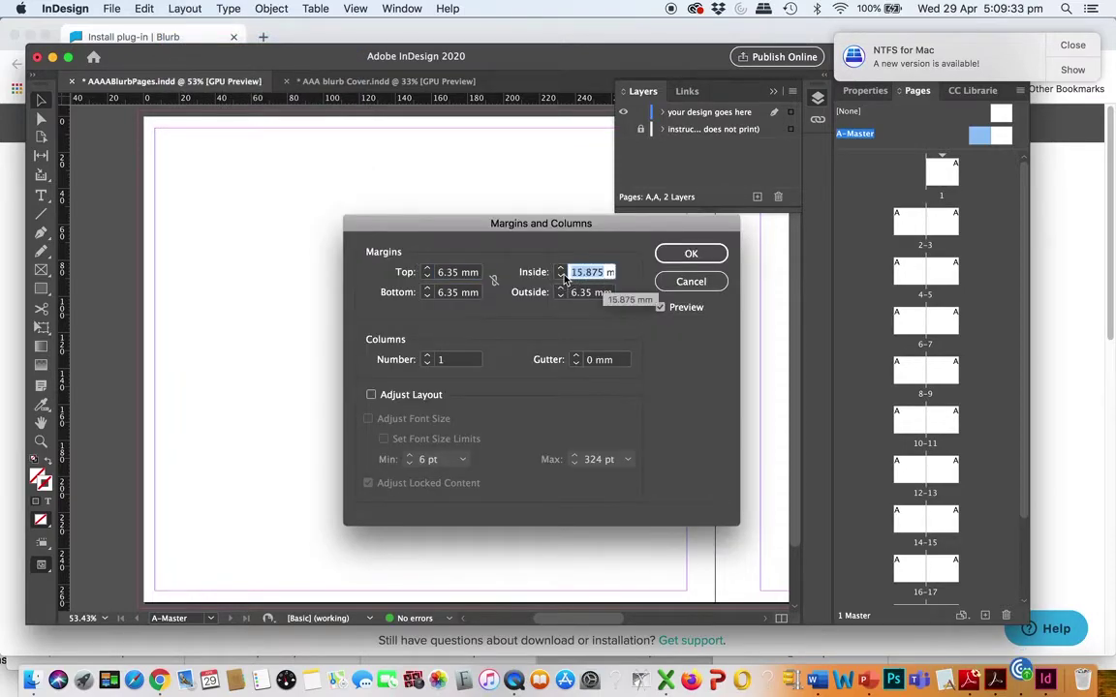
pyautogui.press('BackSpace')
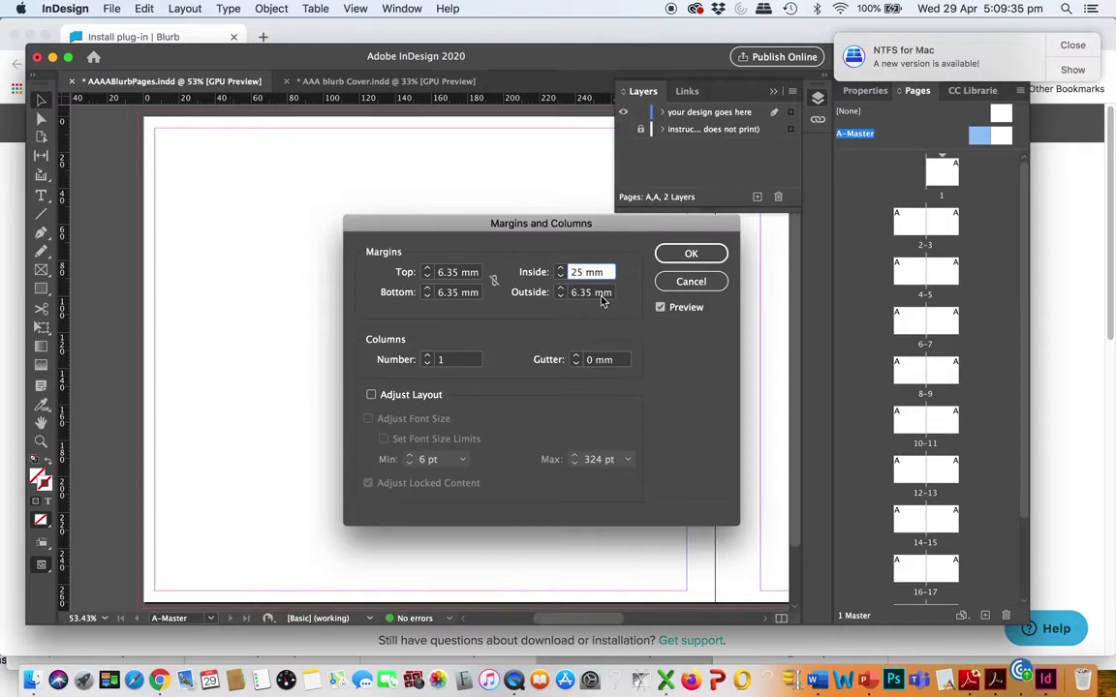
pyautogui.click(599, 295)
pyautogui.press('BackSpace')
pyautogui.write('15')
pyautogui.click(690, 253)
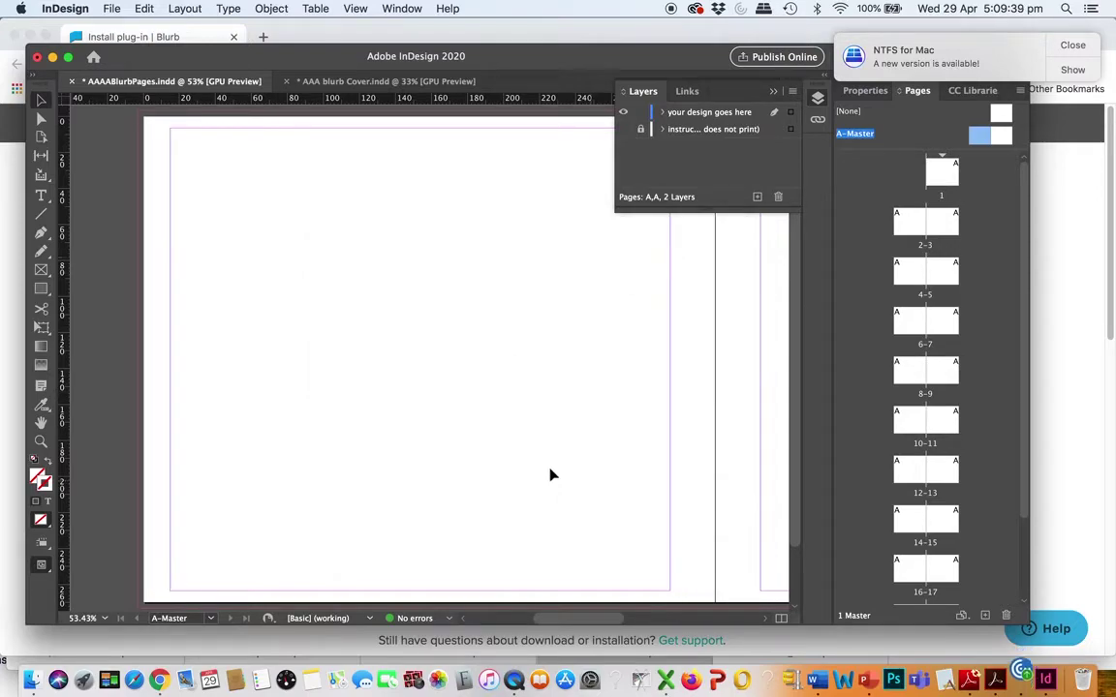
pyautogui.moveTo(532, 357); pyautogui.dragTo(8, 386)
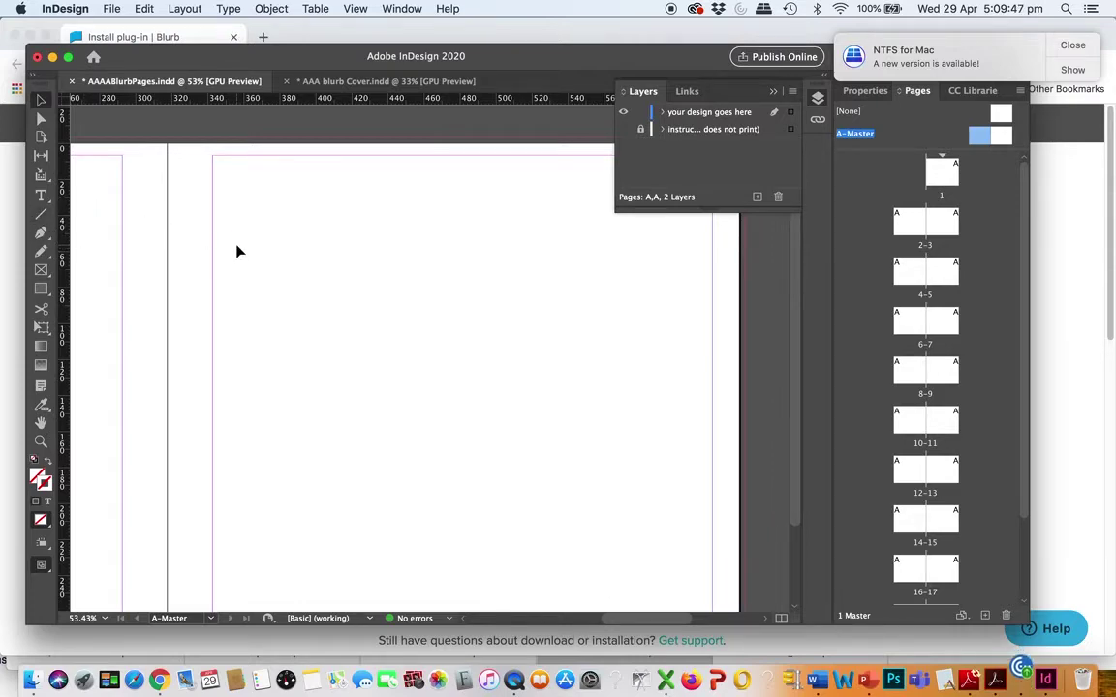
# Close the floating Layers panel, leaving the A-Master page and its margin guides visible
pyautogui.click(792, 92)
pyautogui.click(628, 99)
pyautogui.click(622, 93)
pyautogui.click(612, 92)
pyautogui.click(622, 93)
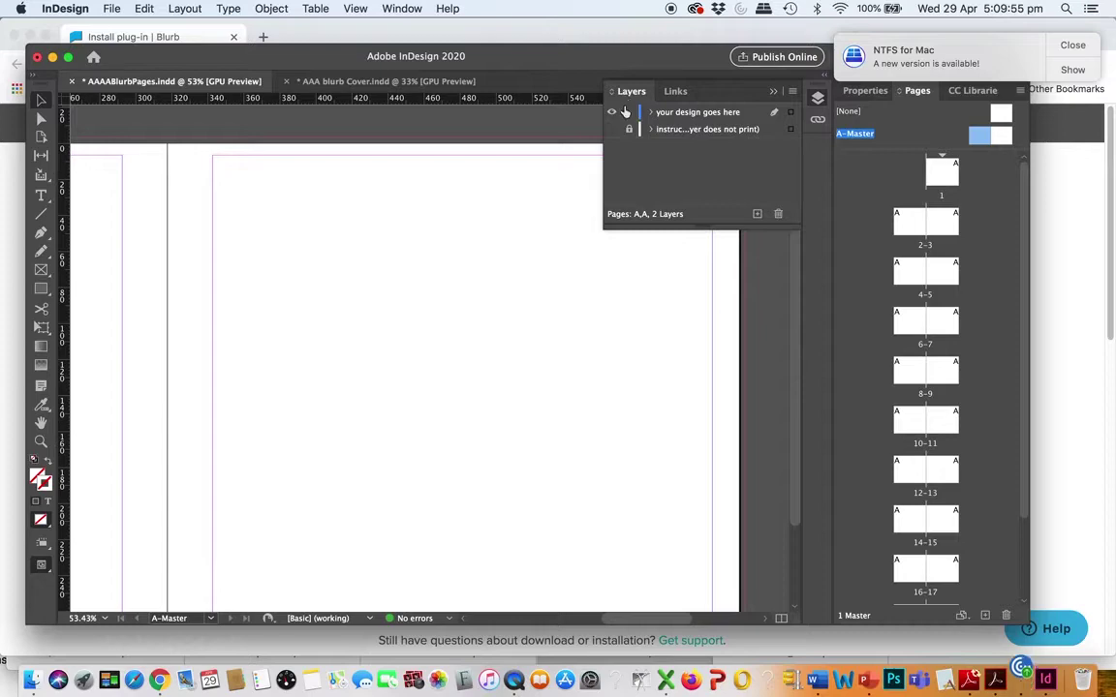
pyautogui.click(613, 94)
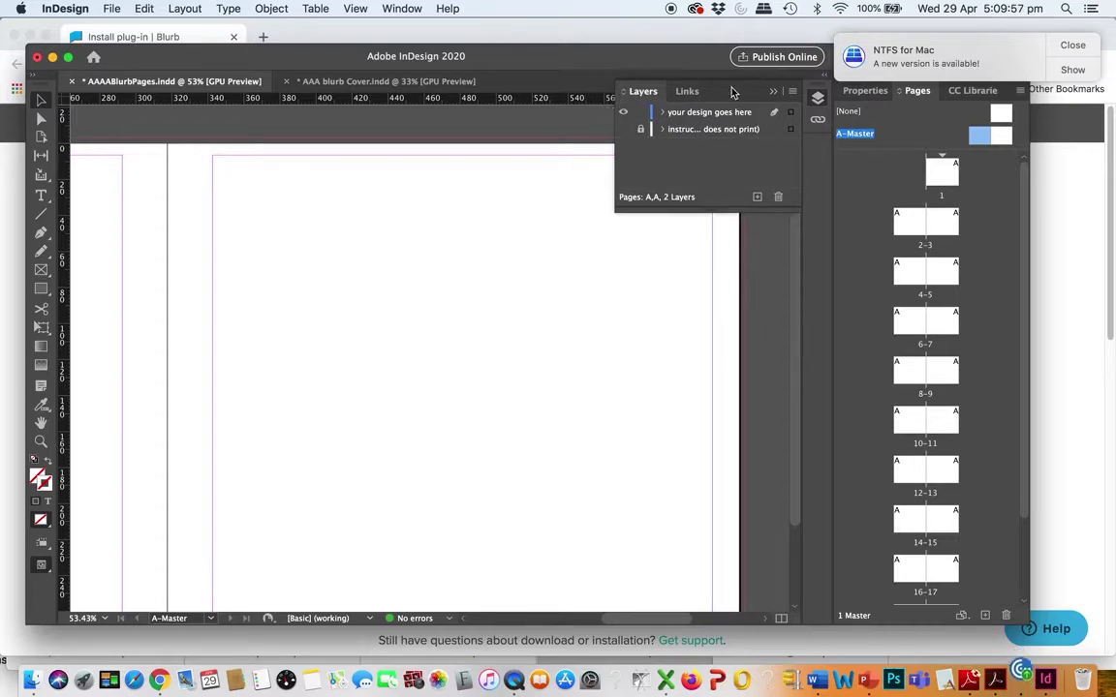
pyautogui.click(774, 93)
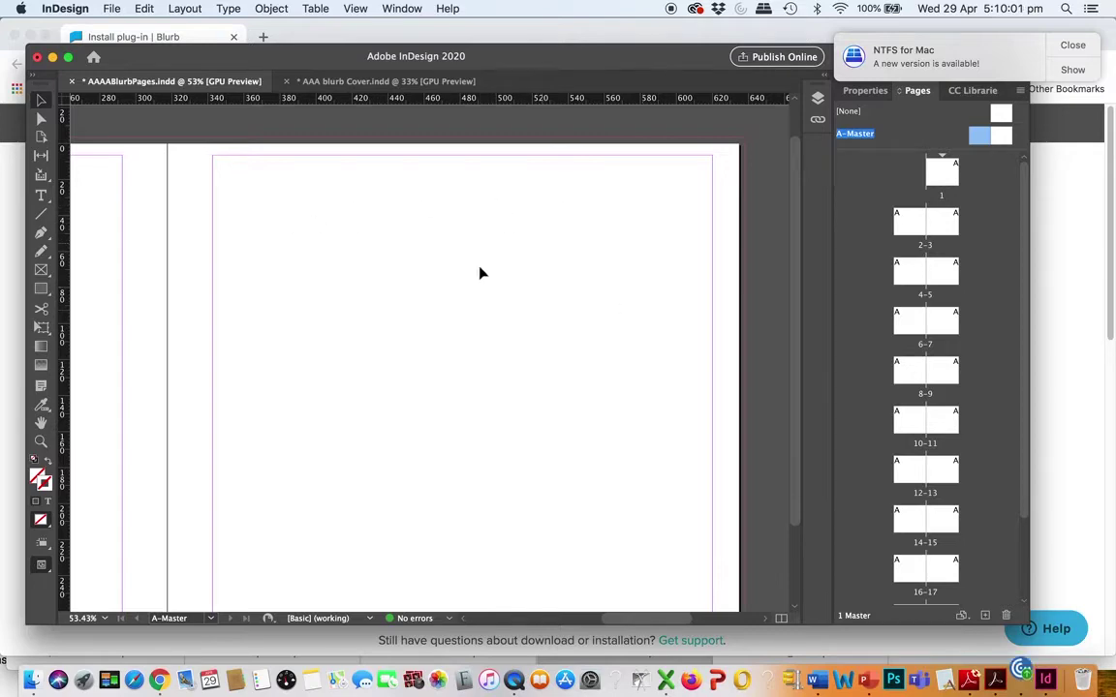
# Draw a rectangle across the top of the master page and fill it dark blue-purple
pyautogui.click(41, 289)
pyautogui.moveTo(165, 147); pyautogui.dragTo(742, 179)
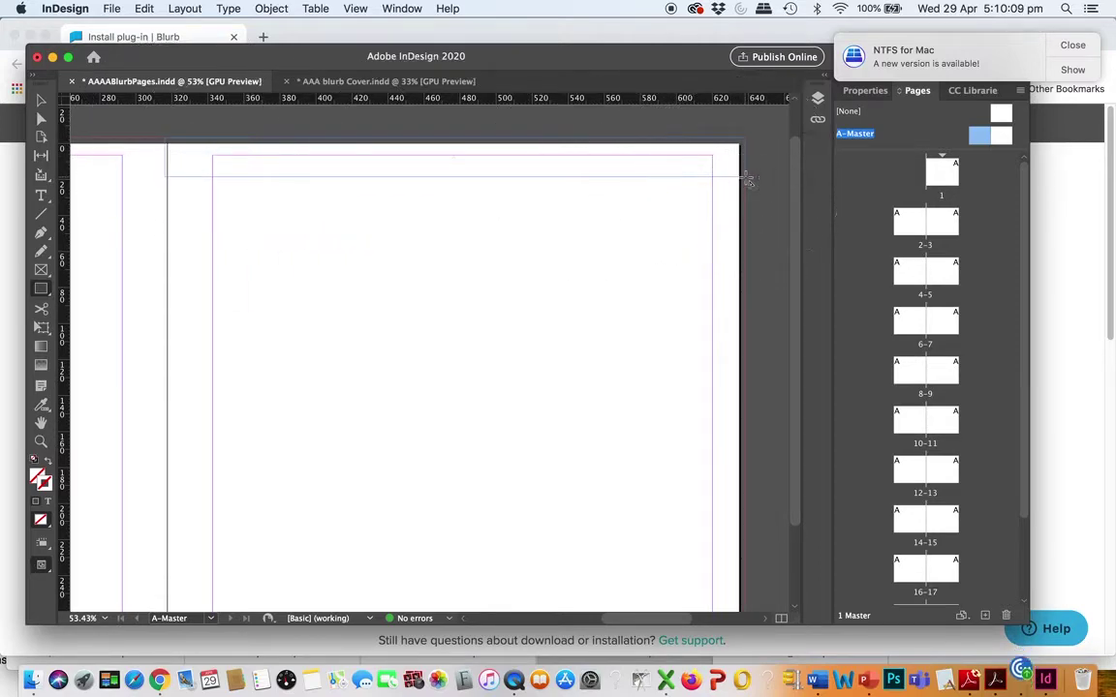
pyautogui.click(39, 479)
pyautogui.doubleClick(39, 479)
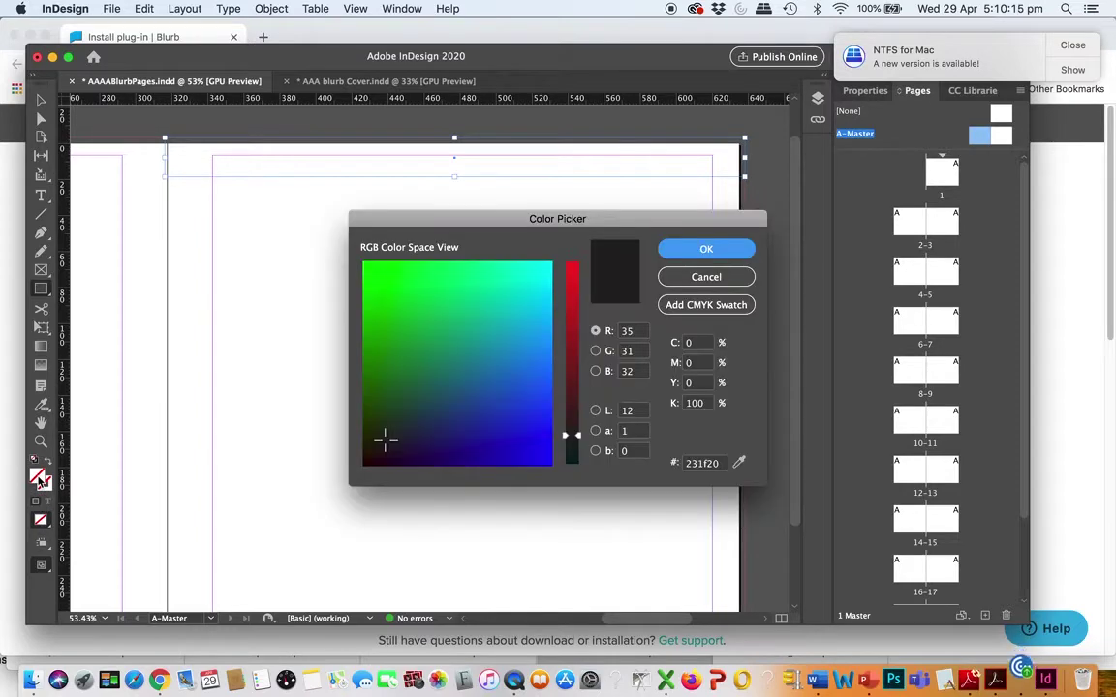
pyautogui.click(443, 436)
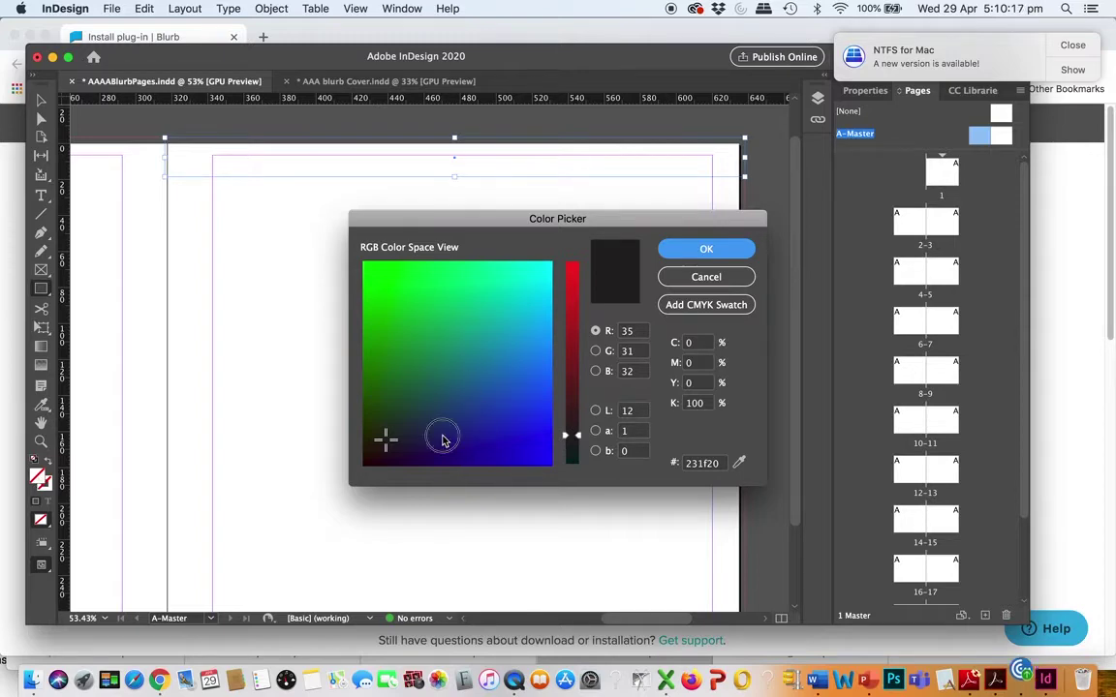
pyautogui.click(698, 254)
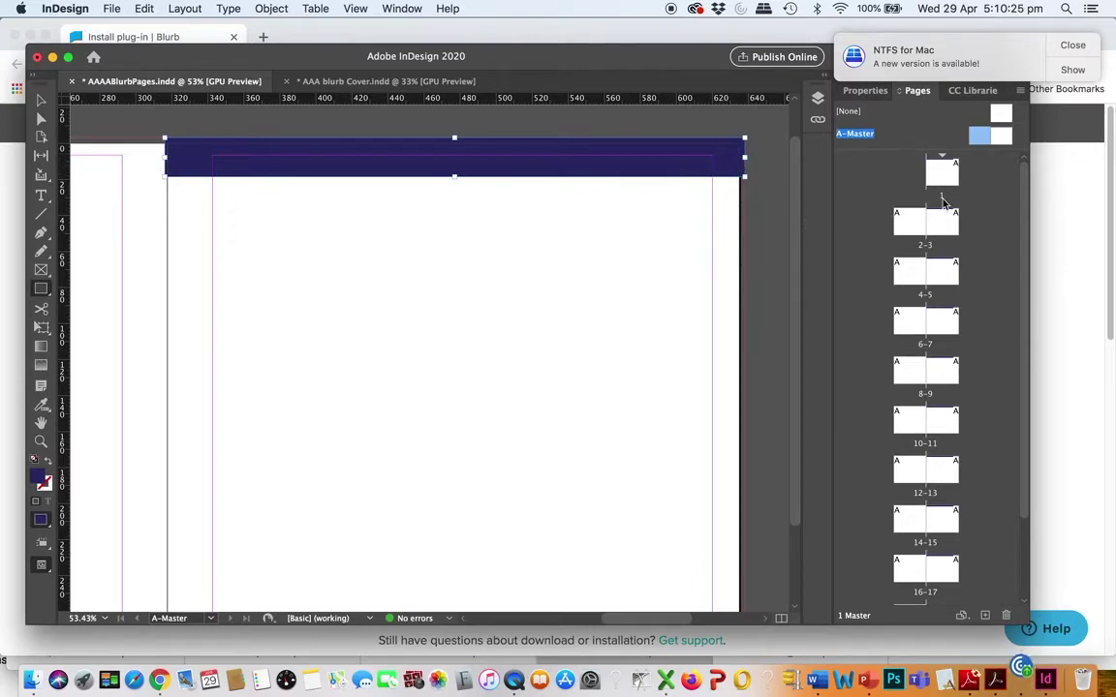
# Check pages 3 and 2, then return to the A-Master spread
pyautogui.doubleClick(933, 226)
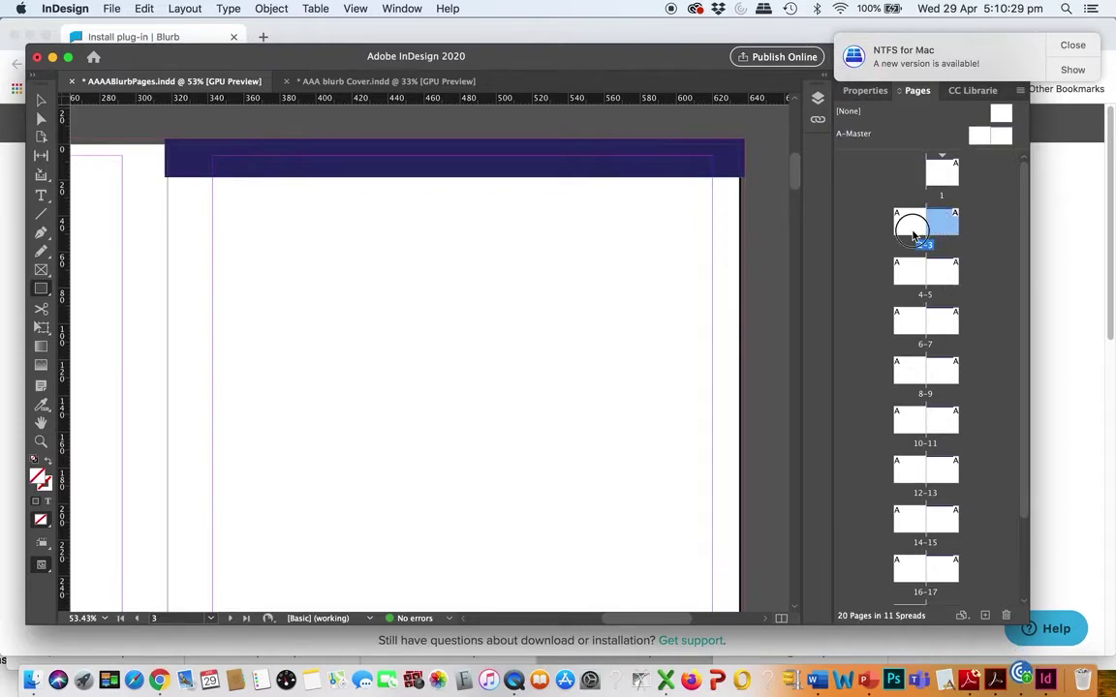
pyautogui.doubleClick(912, 234)
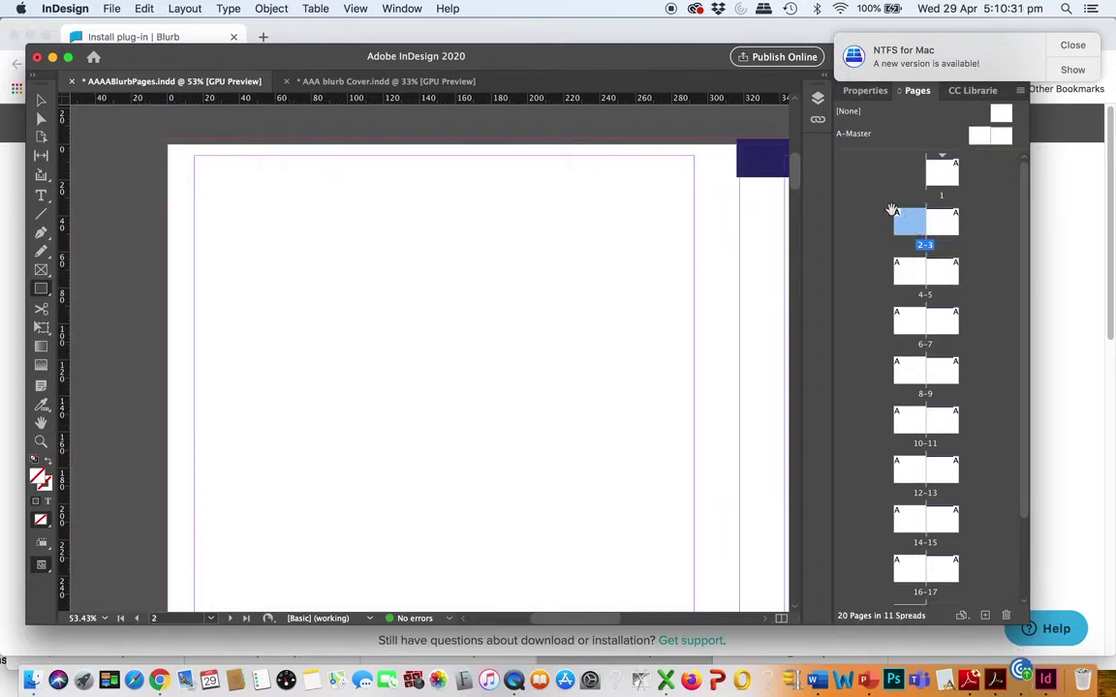
pyautogui.doubleClick(896, 132)
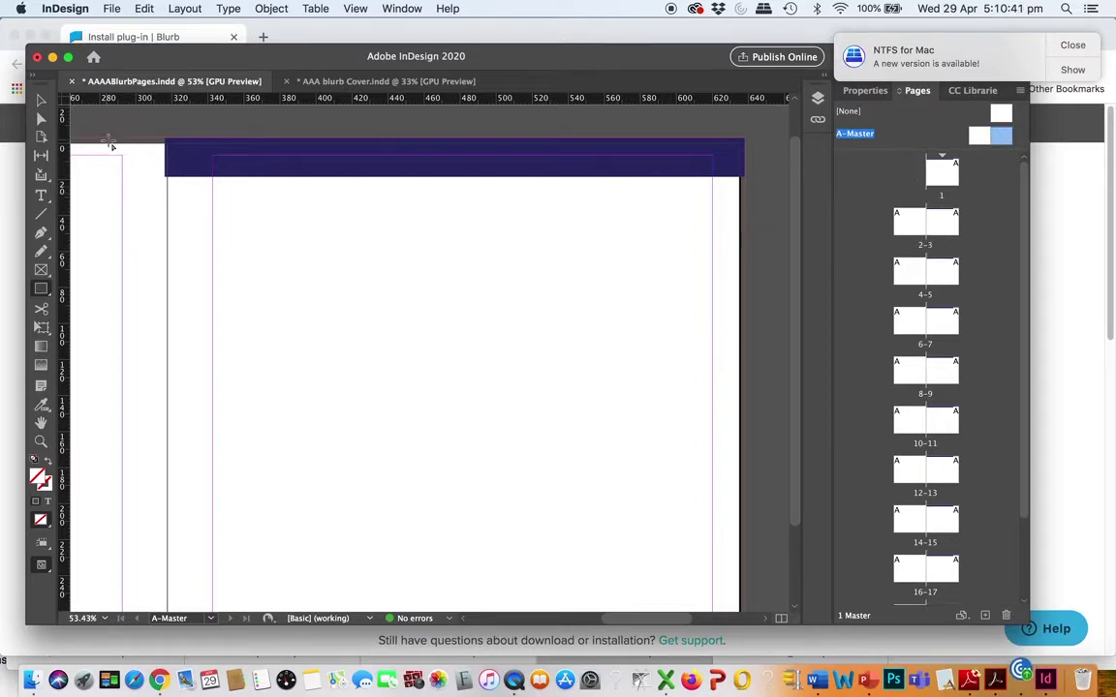
# Adjust the height of the dark blue top bar
pyautogui.click(43, 102)
pyautogui.click(179, 150)
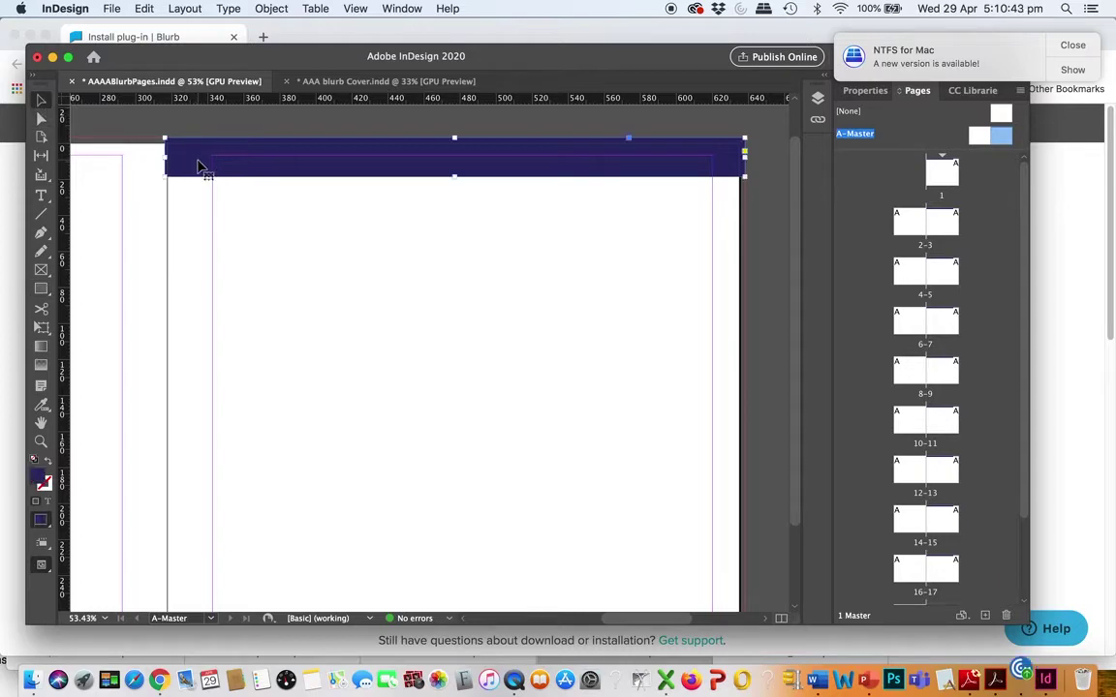
pyautogui.moveTo(454, 176)
pyautogui.mouseDown()
pyautogui.moveTo(454, 155)
pyautogui.moveTo(455, 179)
pyautogui.mouseUp()
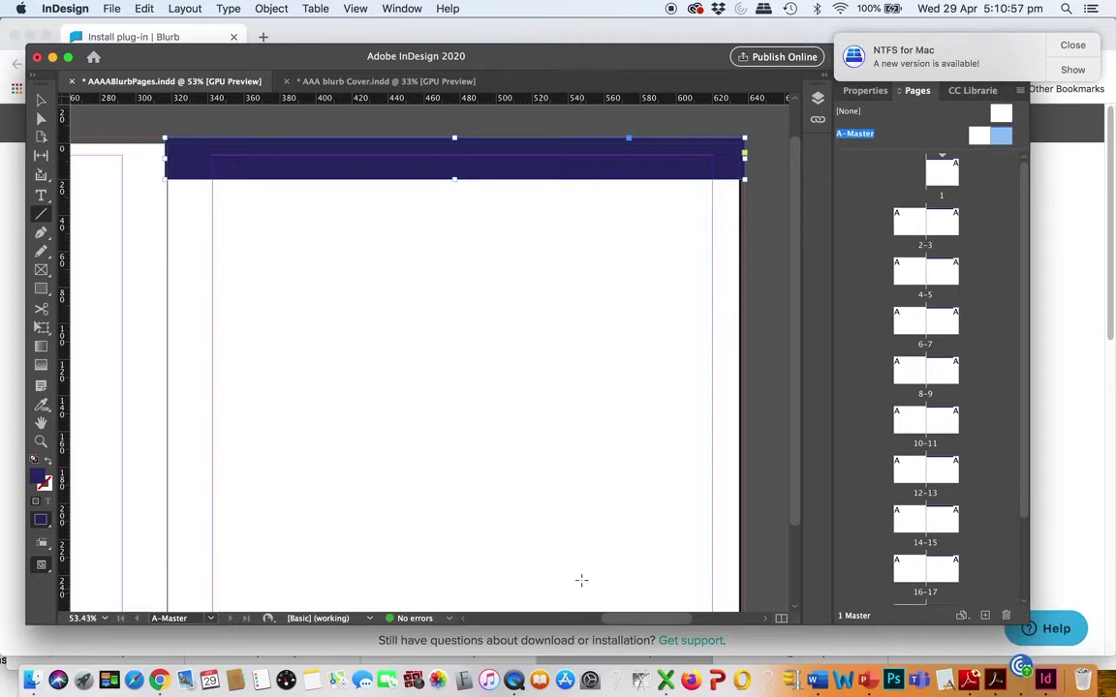
# Draw a short horizontal line near the bottom right and colour its stroke dark purple
pyautogui.moveTo(567, 550)
pyautogui.mouseDown()
pyautogui.moveTo(647, 562)
pyautogui.moveTo(687, 546)
pyautogui.moveTo(720, 550)
pyautogui.mouseUp()
pyautogui.moveTo(719, 556); pyautogui.dragTo(715, 551)
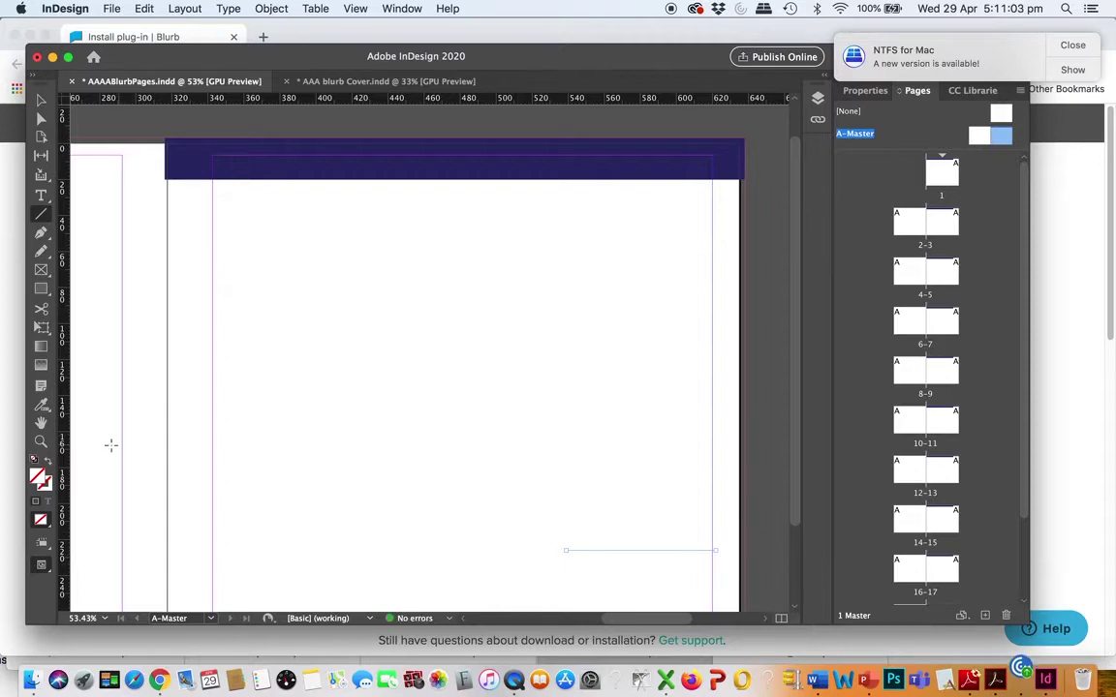
pyautogui.doubleClick(44, 484)
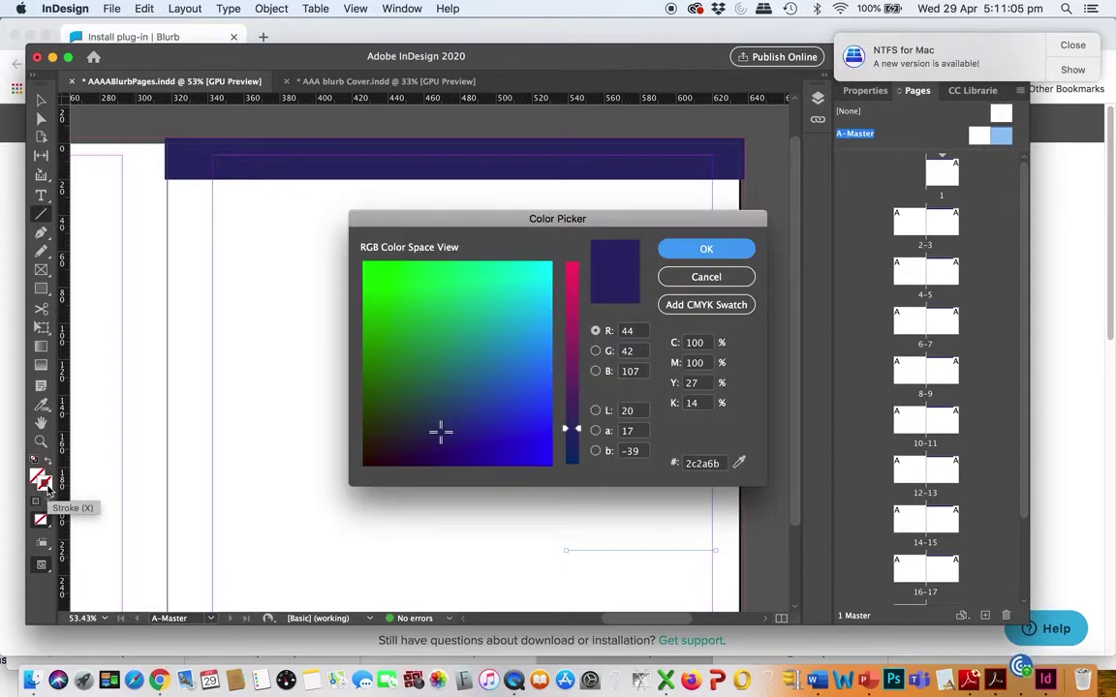
pyautogui.click(706, 249)
pyautogui.click(41, 195)
# Type 'Information: Design problem', 'Concept' and 'technical' on three lines in a frame below the line
pyautogui.moveTo(583, 561); pyautogui.dragTo(705, 543)
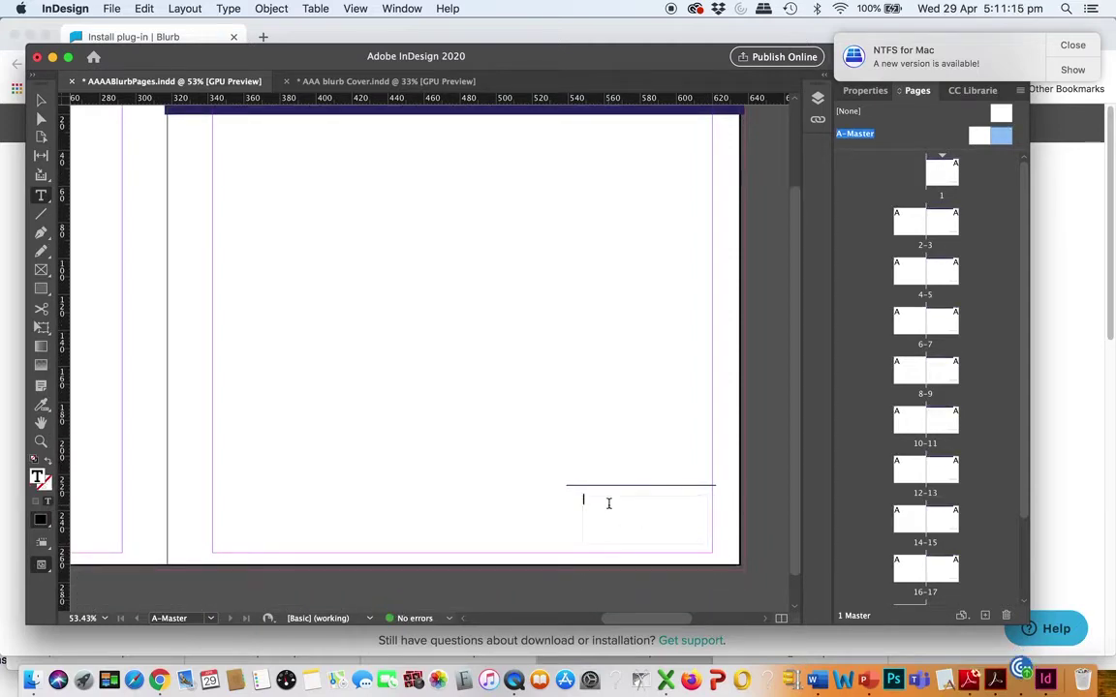
pyautogui.write('Information')
pyautogui.moveTo(619, 501); pyautogui.dragTo(573, 500)
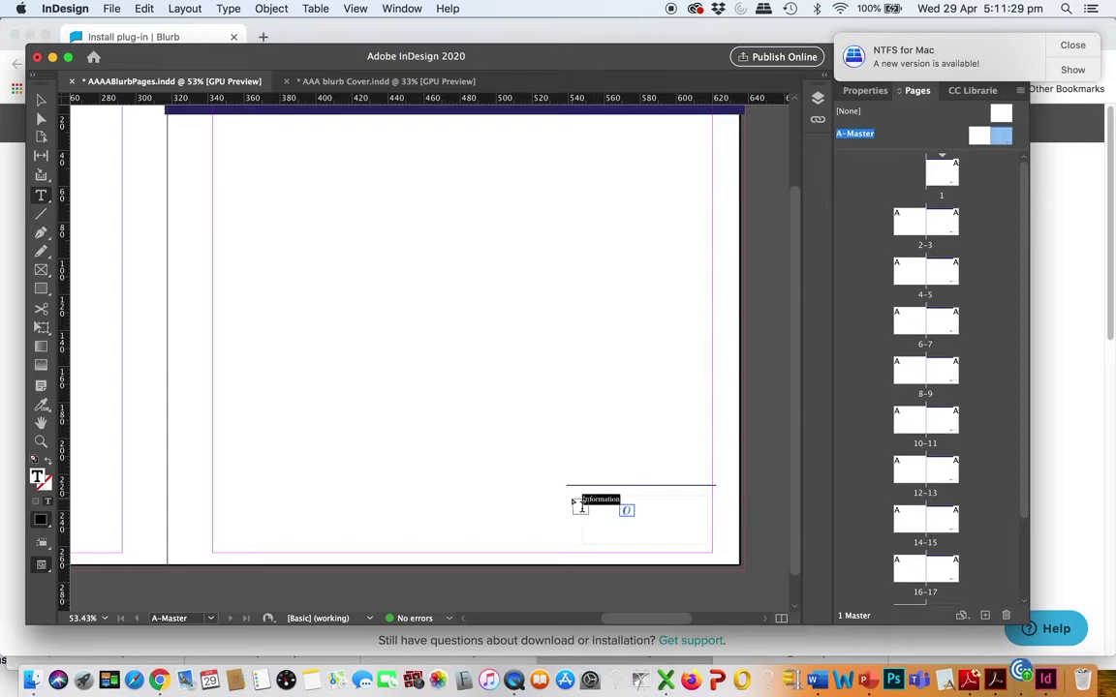
pyautogui.click(625, 501)
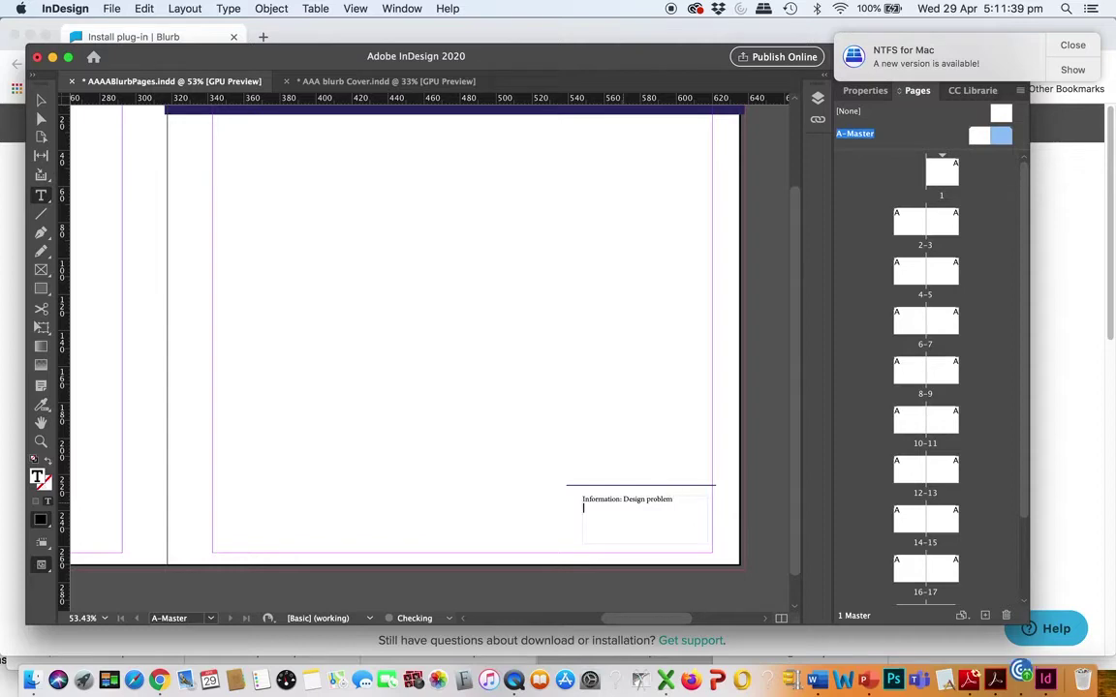
pyautogui.press('Return')
pyautogui.write('Concept')
pyautogui.press('Return')
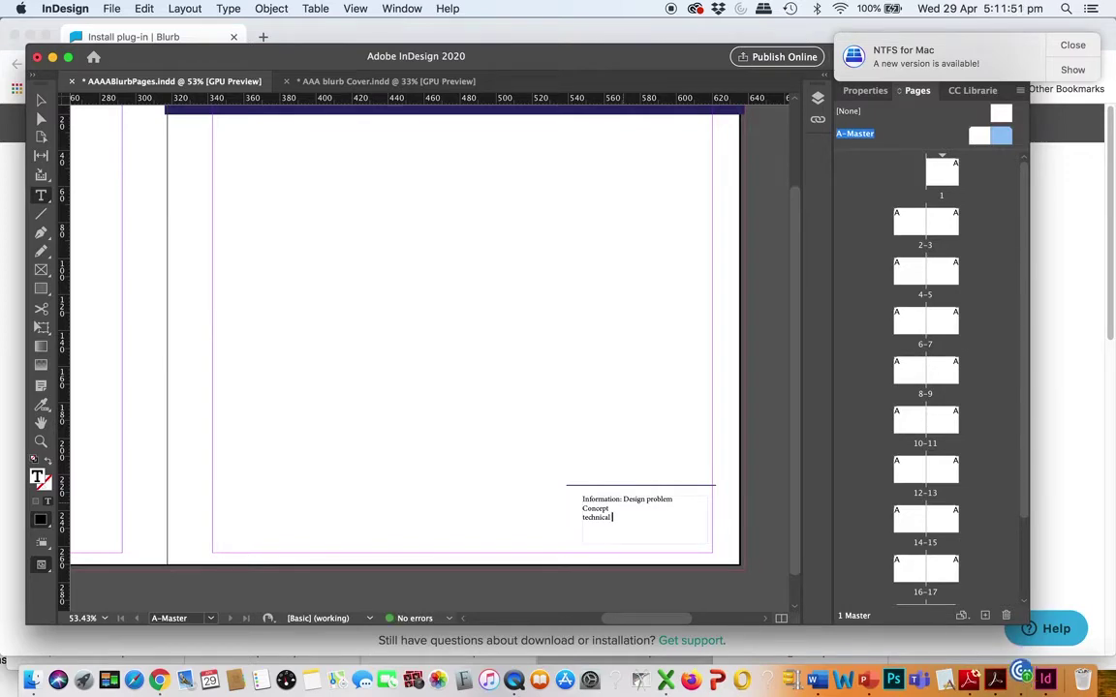
pyautogui.moveTo(614, 518); pyautogui.dragTo(576, 496)
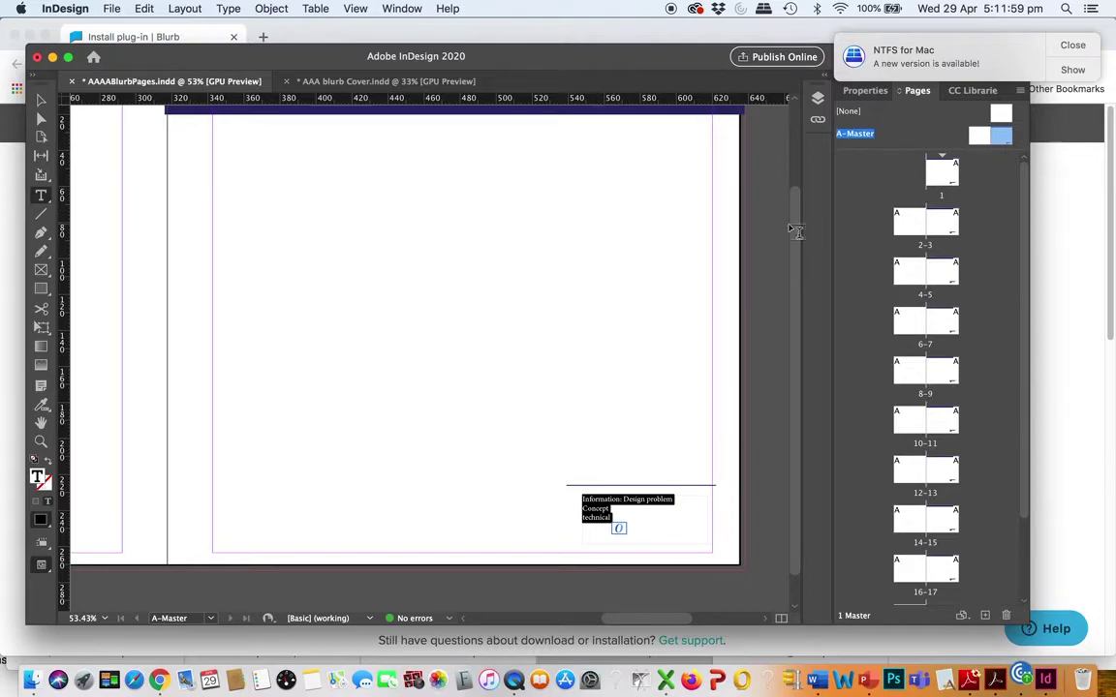
pyautogui.moveTo(794, 236); pyautogui.dragTo(790, 192)
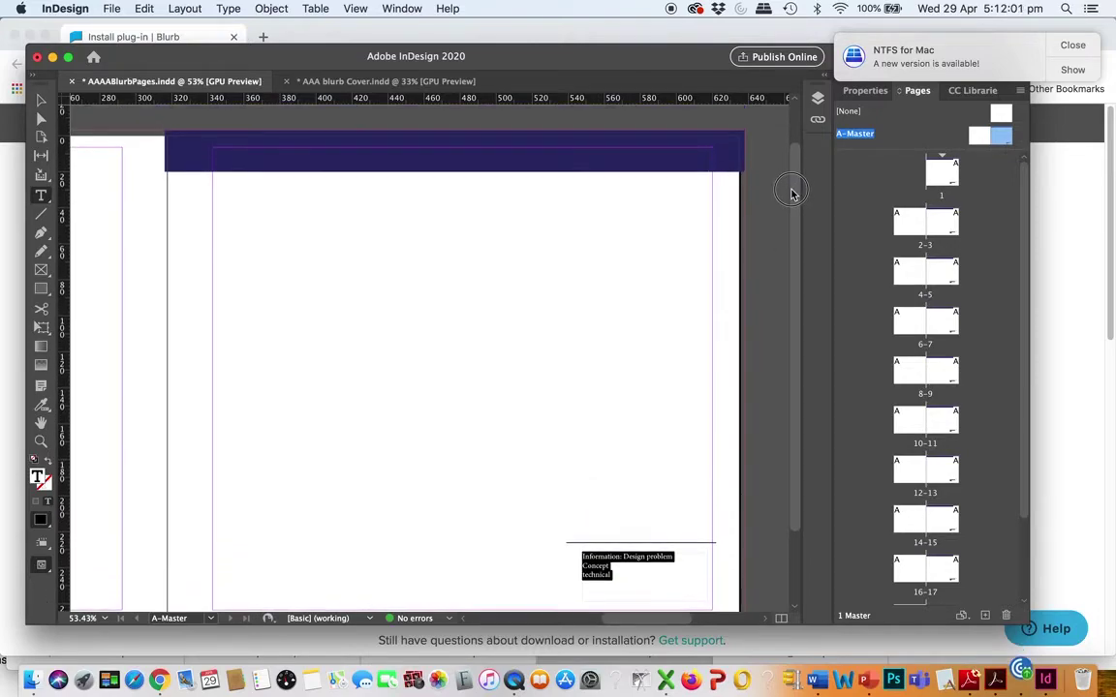
pyautogui.moveTo(291, 55); pyautogui.dragTo(330, 40)
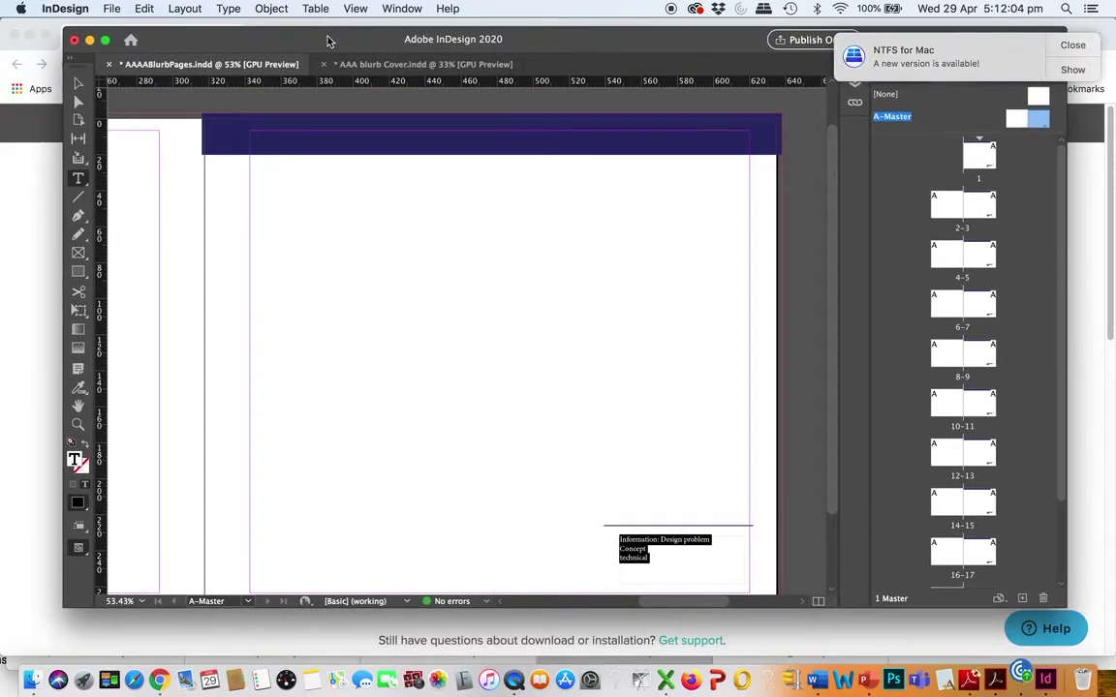
# Set the three information lines in Kohinoor Telugu via the Character panel, then close it
pyautogui.click(81, 181)
pyautogui.press('super+t')
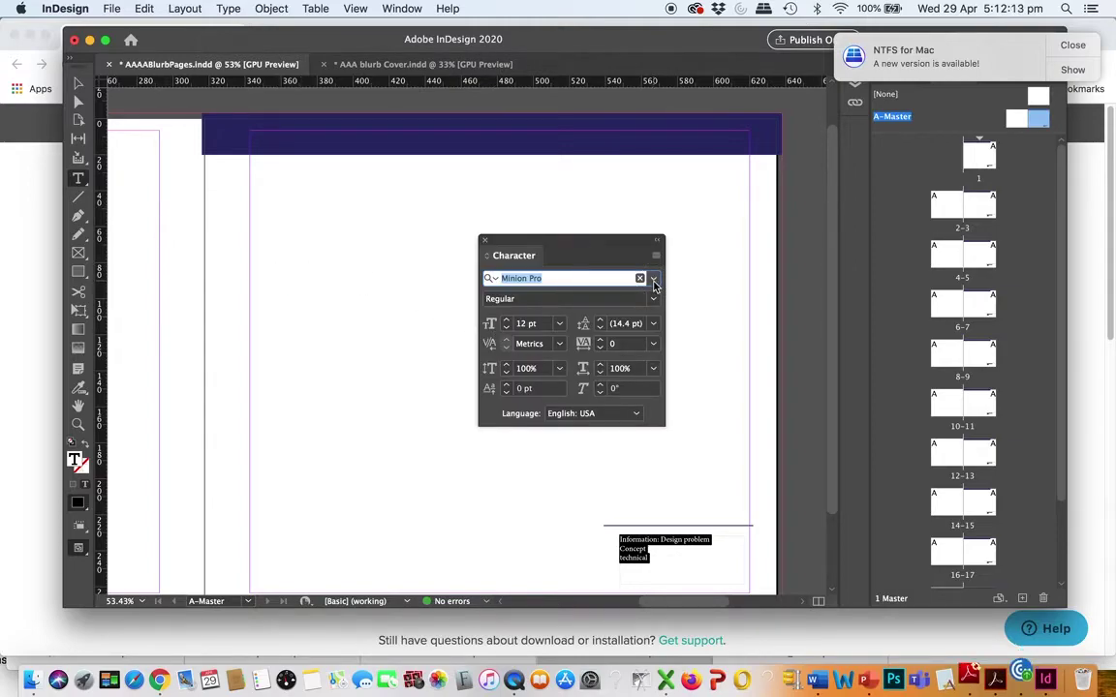
pyautogui.click(654, 280)
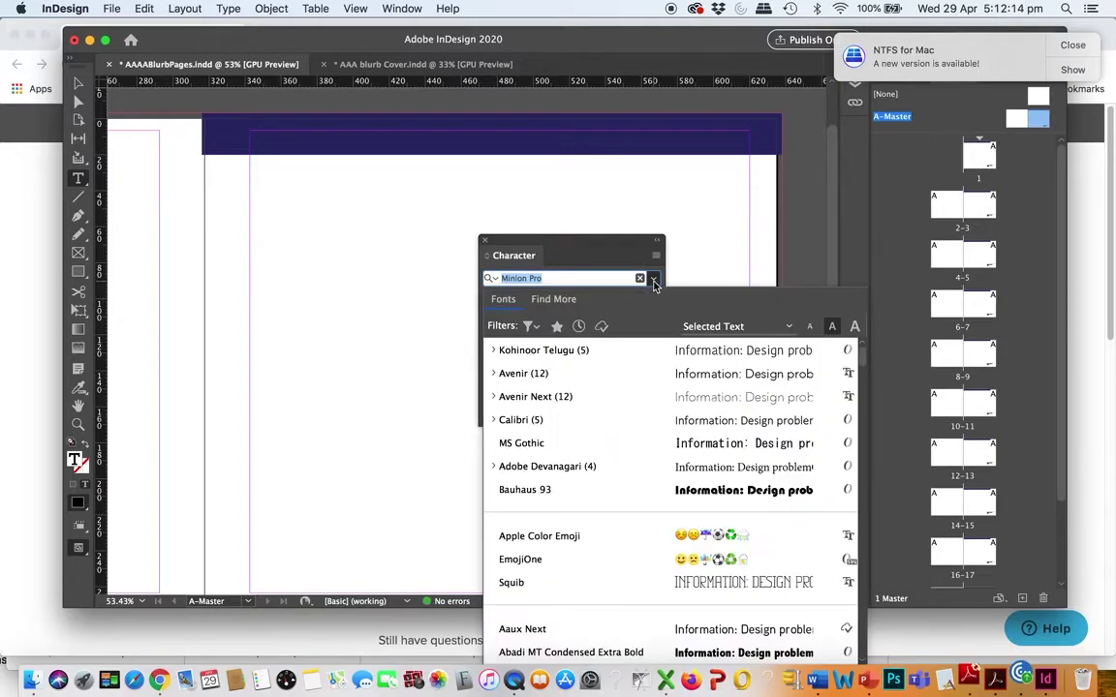
pyautogui.click(700, 354)
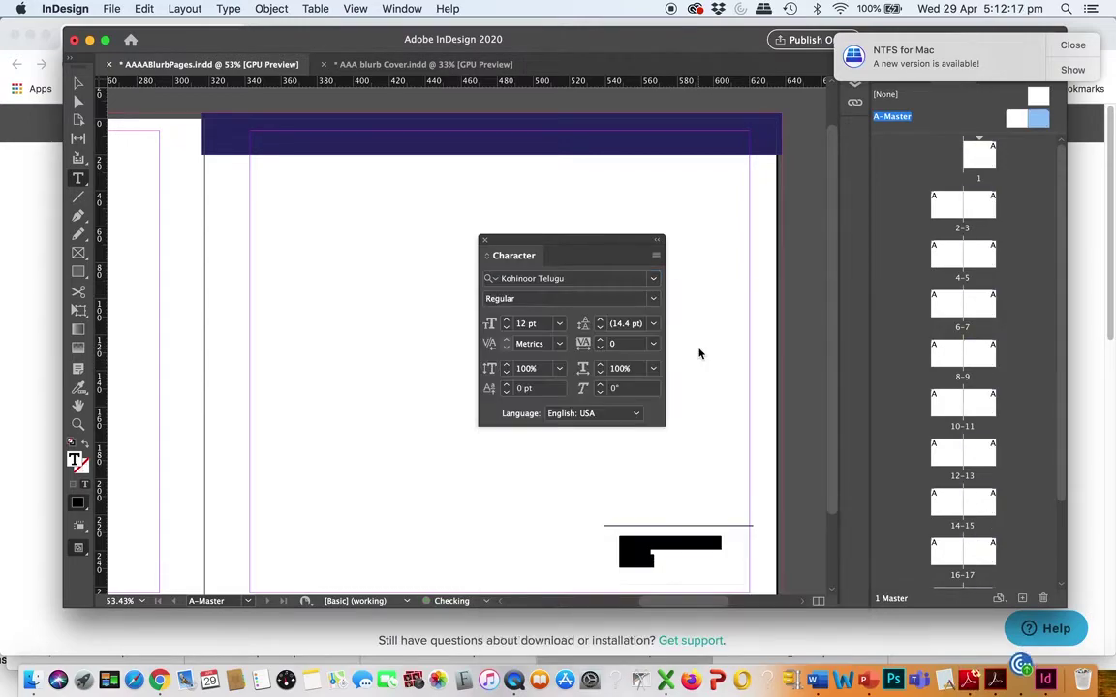
pyautogui.click(659, 562)
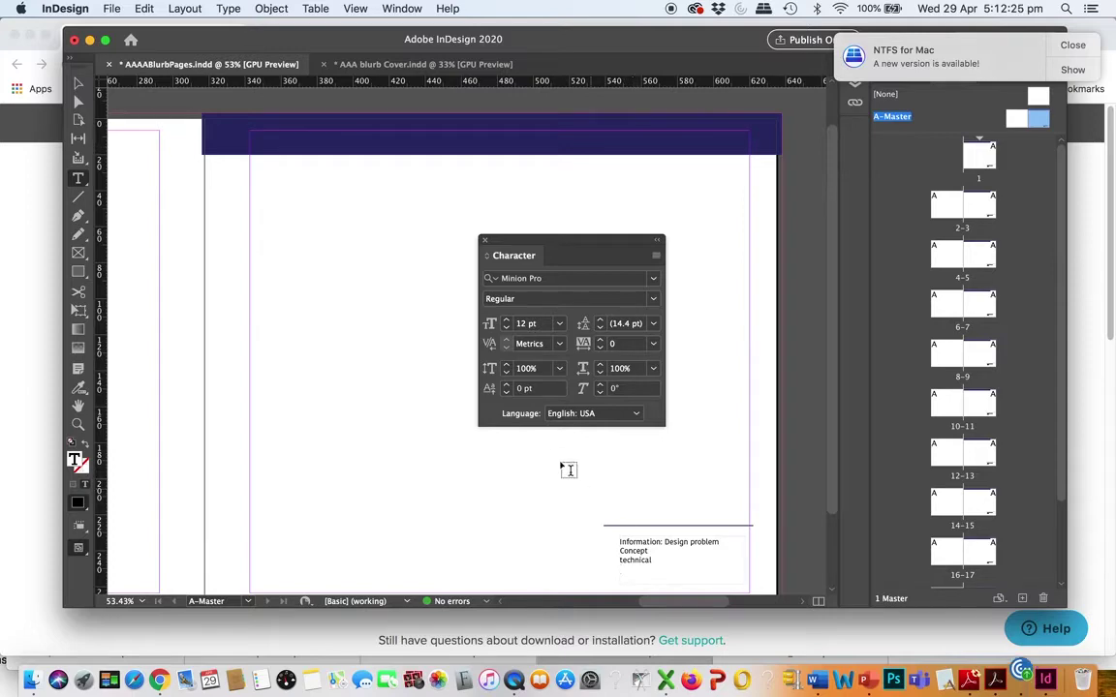
pyautogui.moveTo(509, 248); pyautogui.dragTo(494, 215)
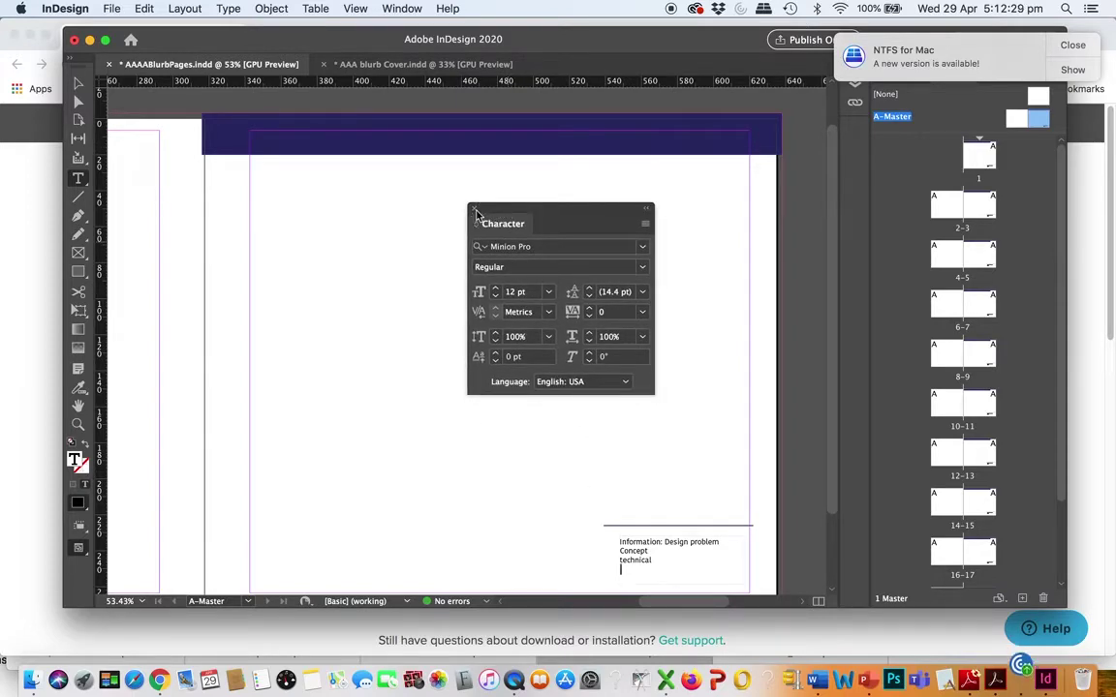
pyautogui.click(474, 208)
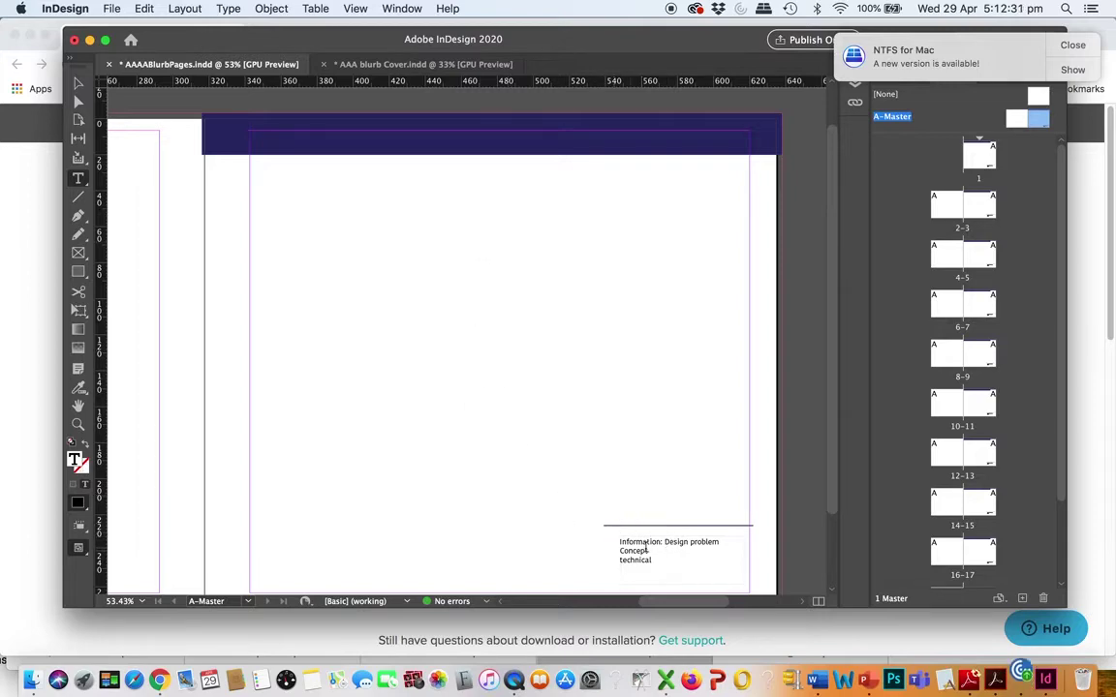
# Jump through pages 1, 3, 5 and 7, settle on page 5, and bring up the Pages panel menu
pyautogui.doubleClick(988, 157)
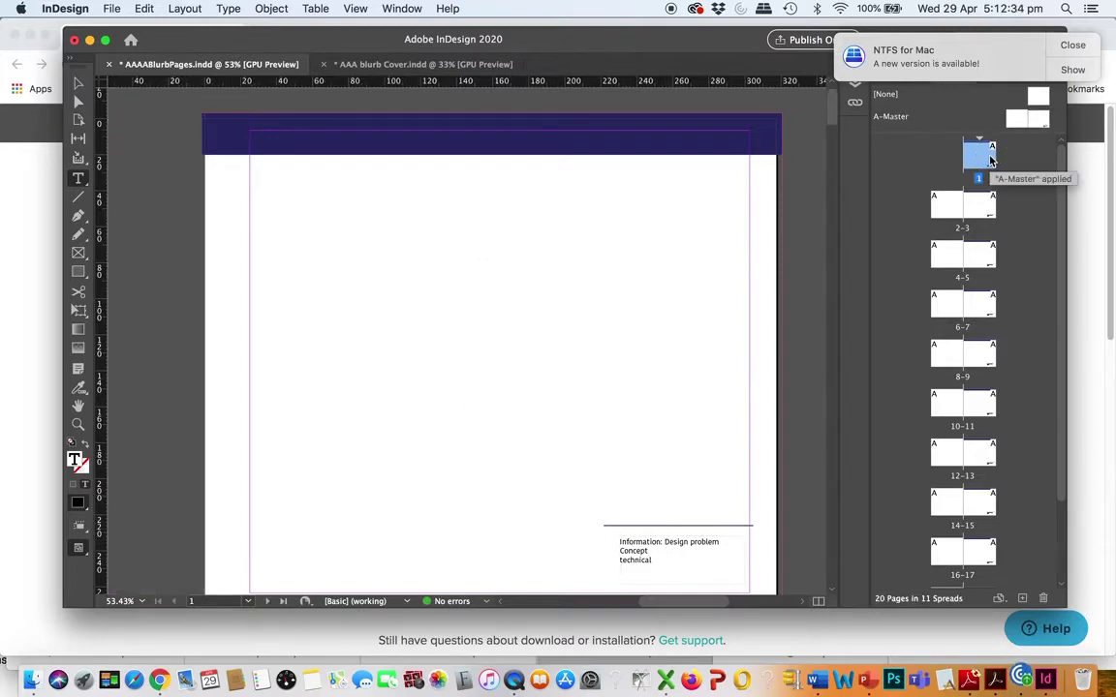
pyautogui.doubleClick(982, 214)
pyautogui.doubleClick(980, 253)
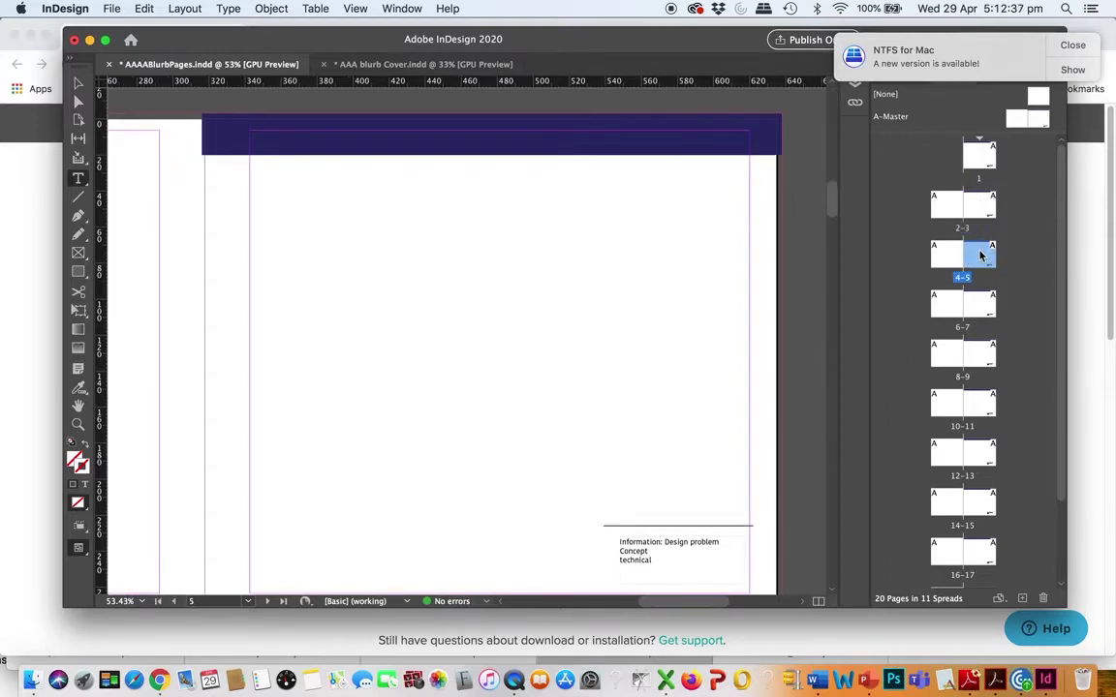
pyautogui.doubleClick(980, 314)
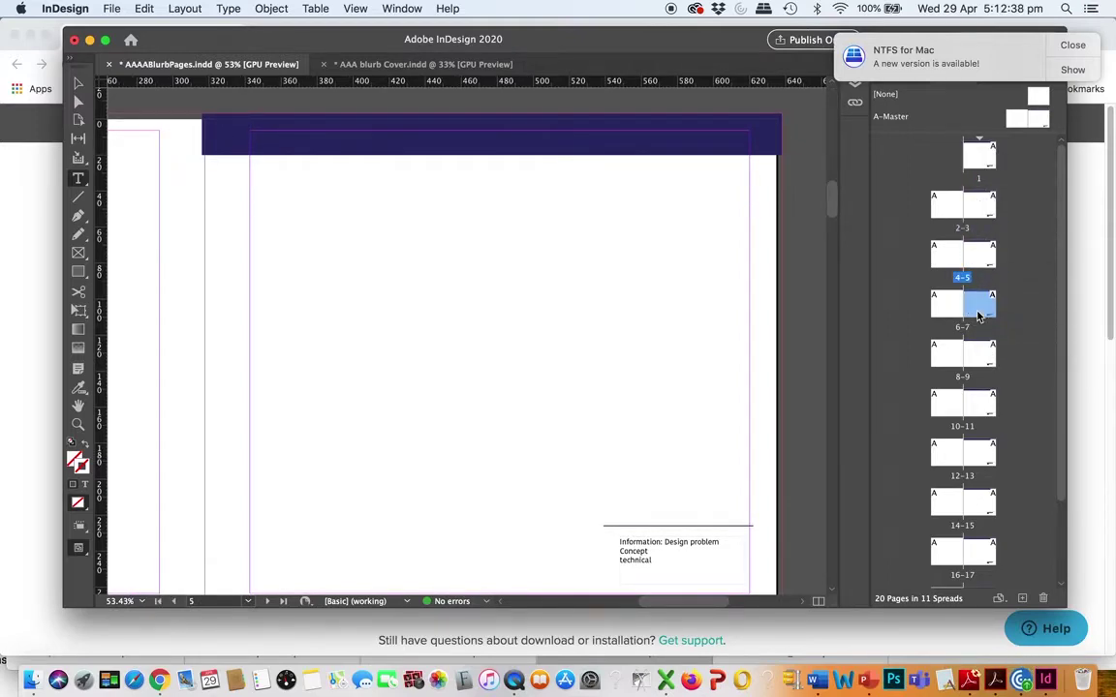
pyautogui.doubleClick(977, 256)
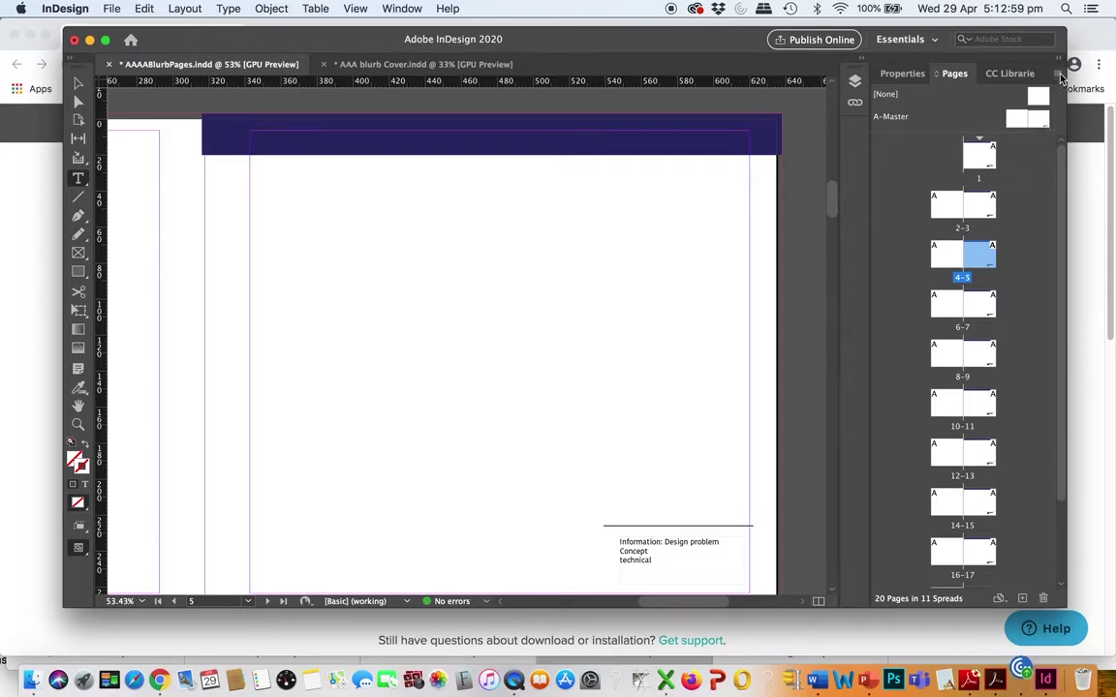
pyautogui.click(1058, 74)
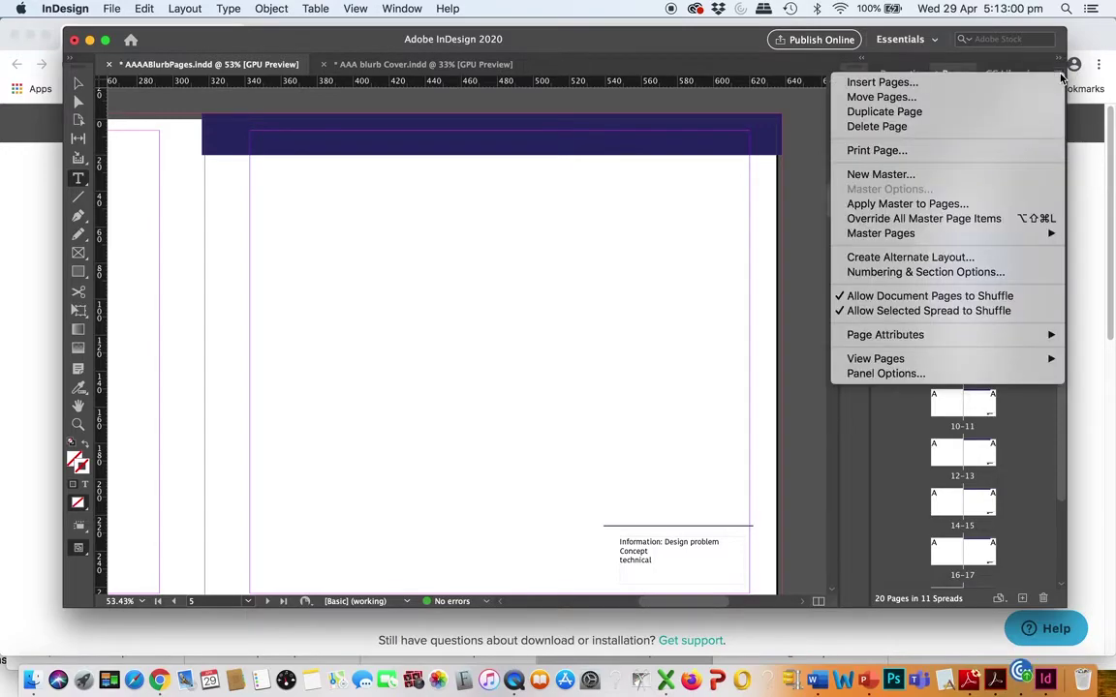
# Override all master items on page 5 and retype 'Design problem' as 'this design'
pyautogui.click(994, 221)
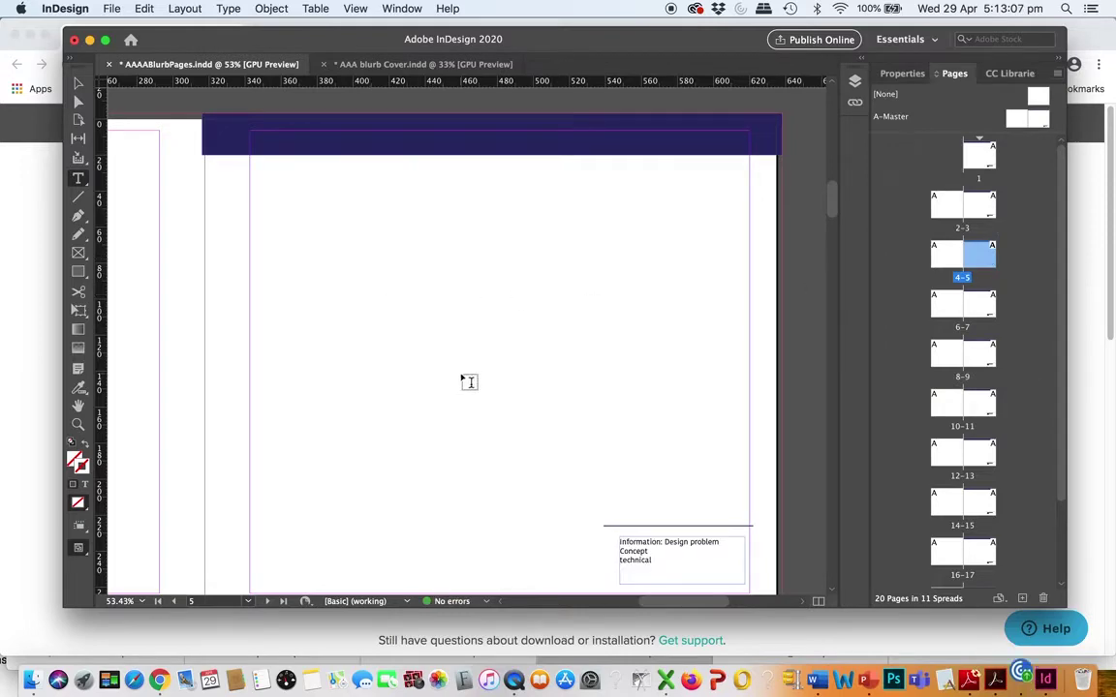
pyautogui.moveTo(656, 563); pyautogui.dragTo(617, 559)
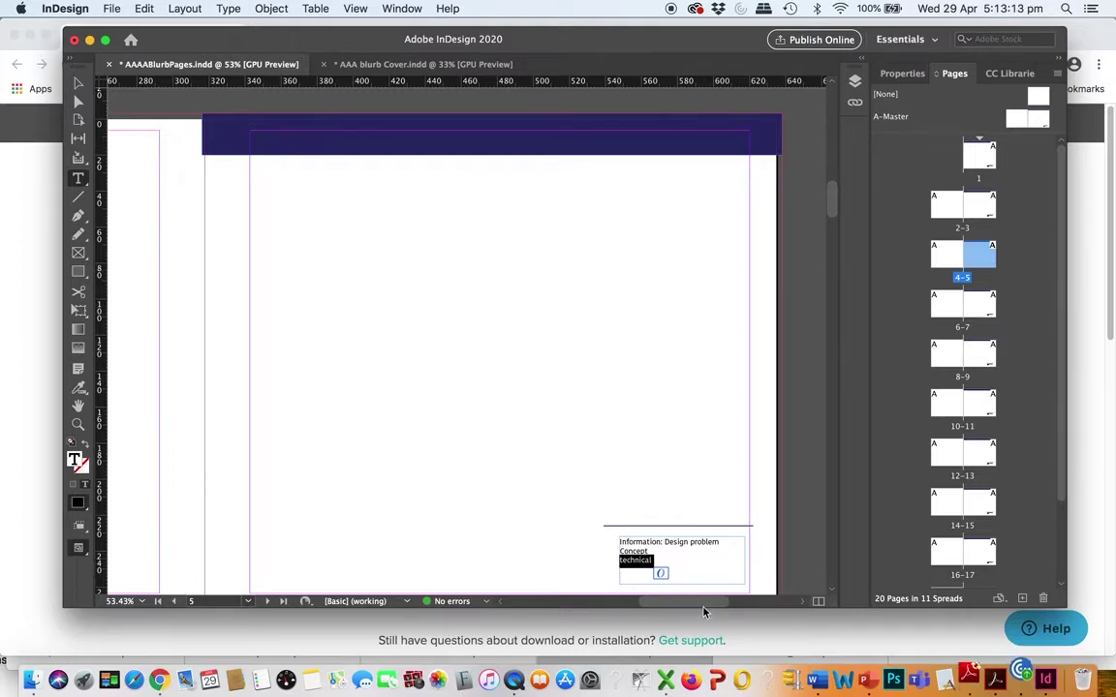
pyautogui.click(737, 550)
pyautogui.moveTo(736, 549); pyautogui.dragTo(666, 539)
pyautogui.write('tion: t')
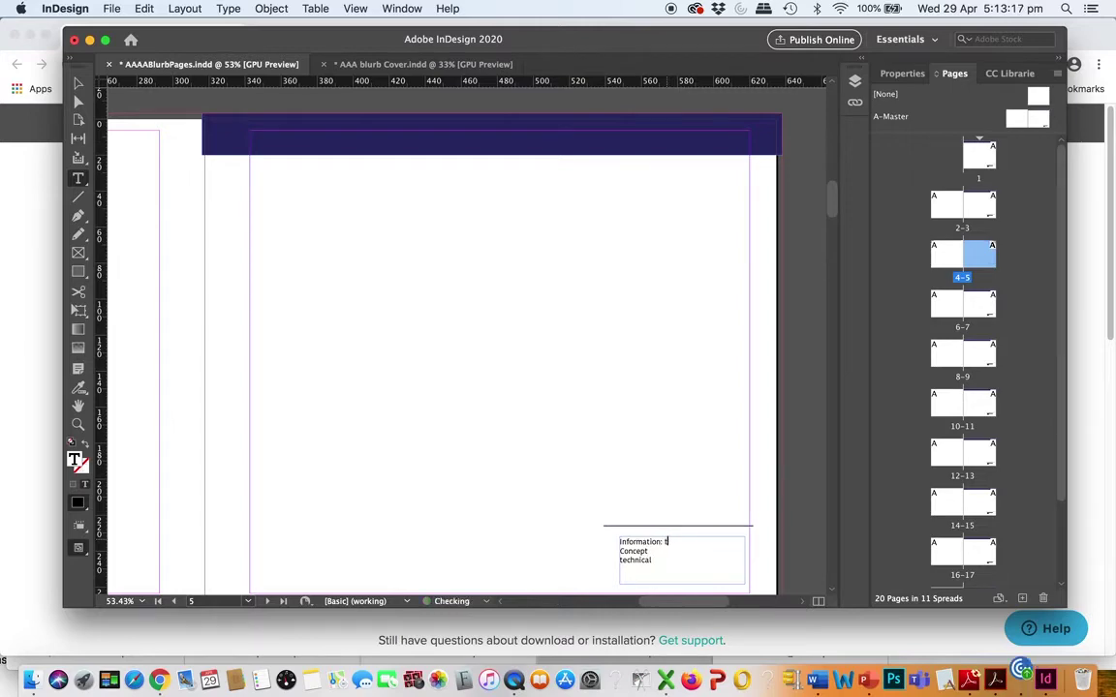
pyautogui.write('his designt')
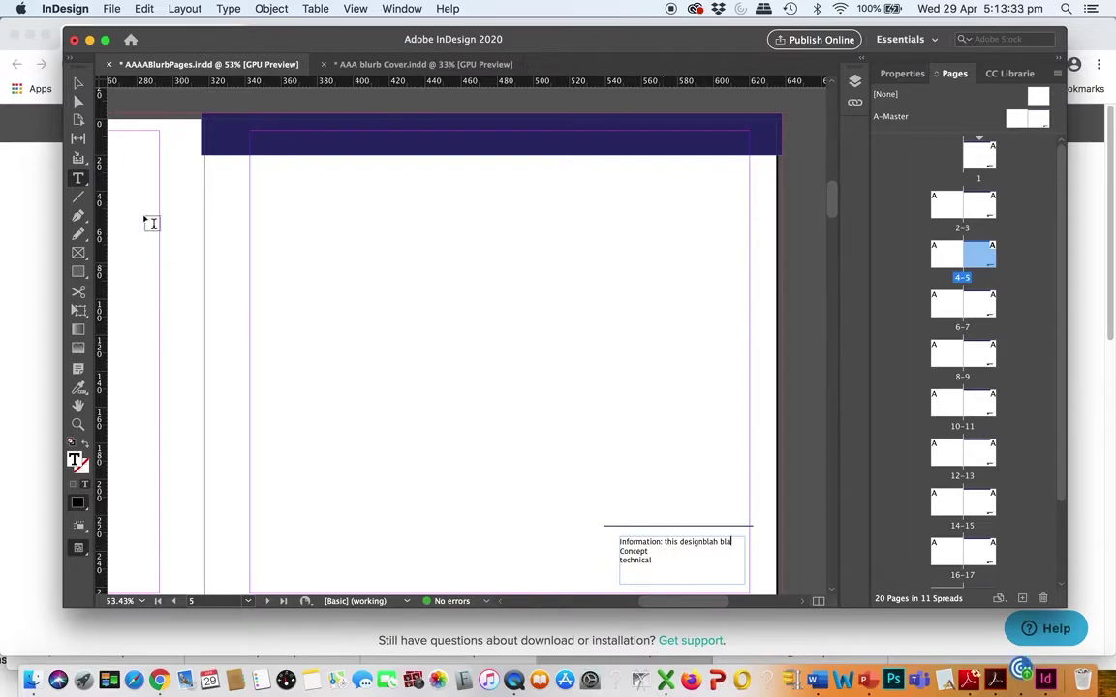
# Move the information frame and its line to the page's top-left, then undo the move
pyautogui.click(79, 84)
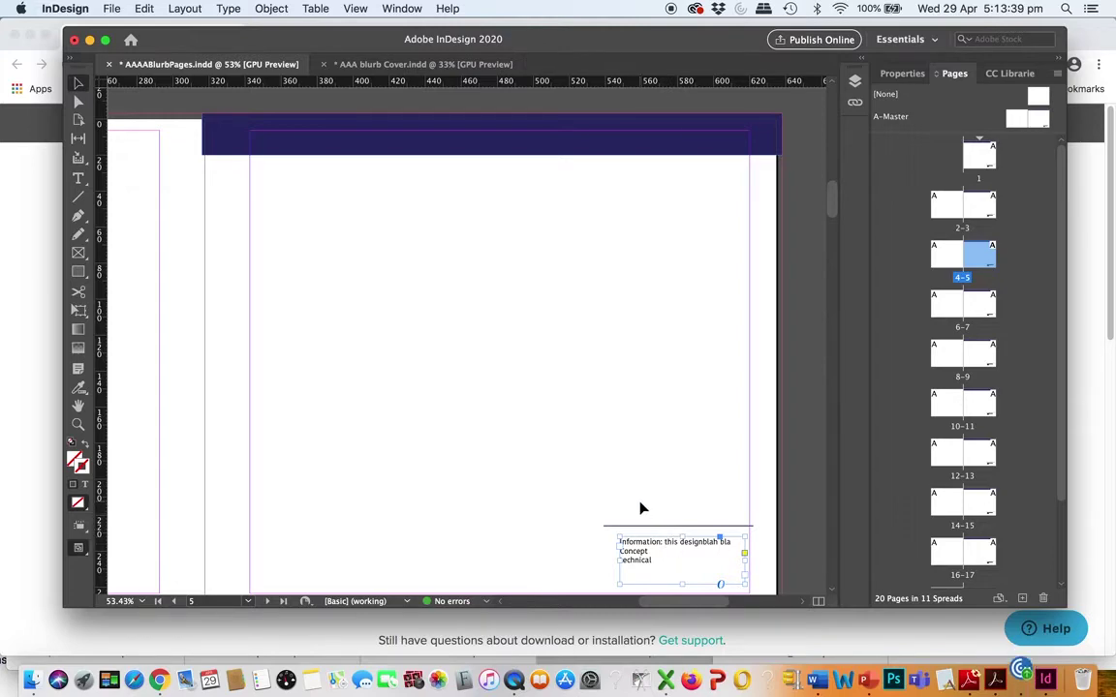
pyautogui.click(596, 523)
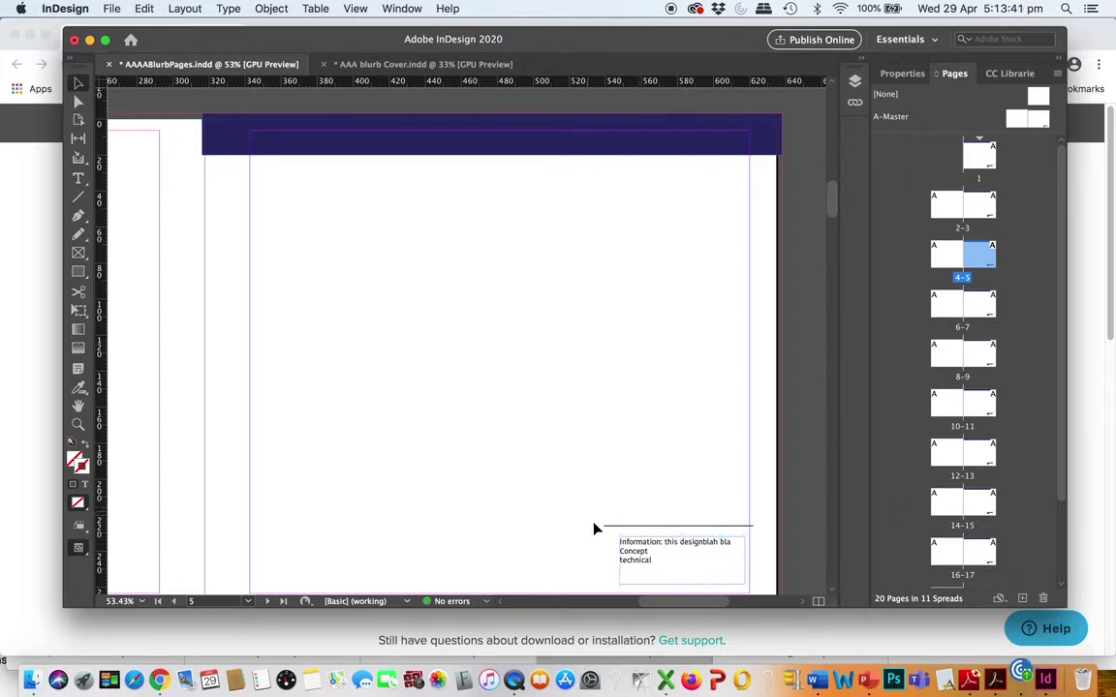
pyautogui.click(644, 555)
pyautogui.moveTo(644, 555); pyautogui.dragTo(289, 197)
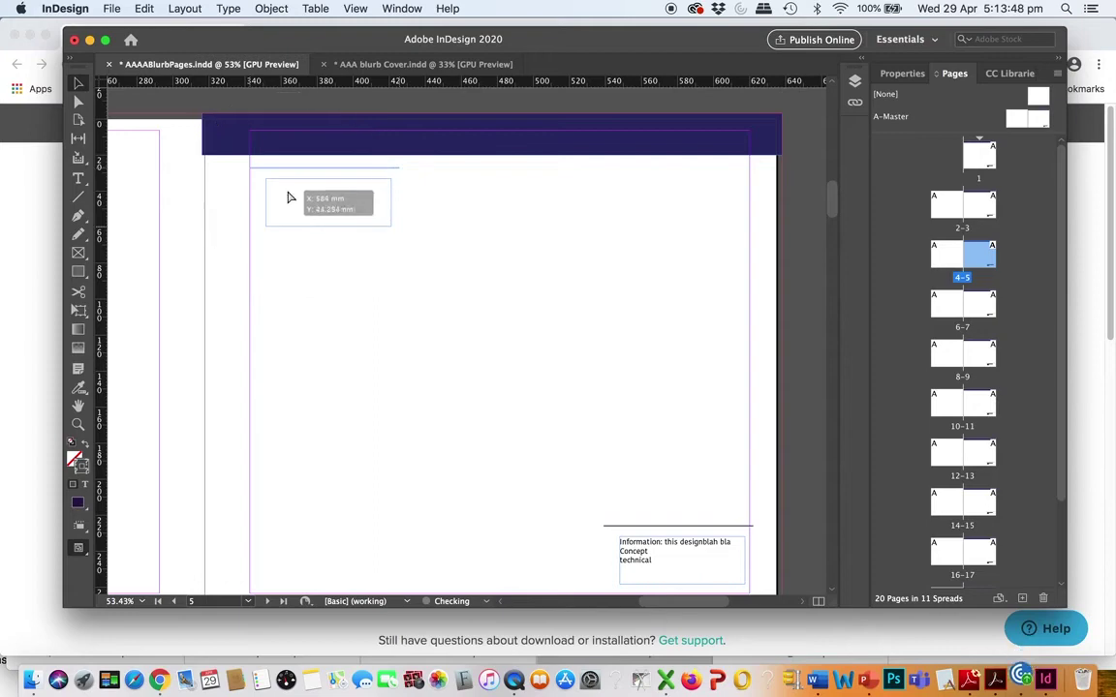
pyautogui.click(307, 280)
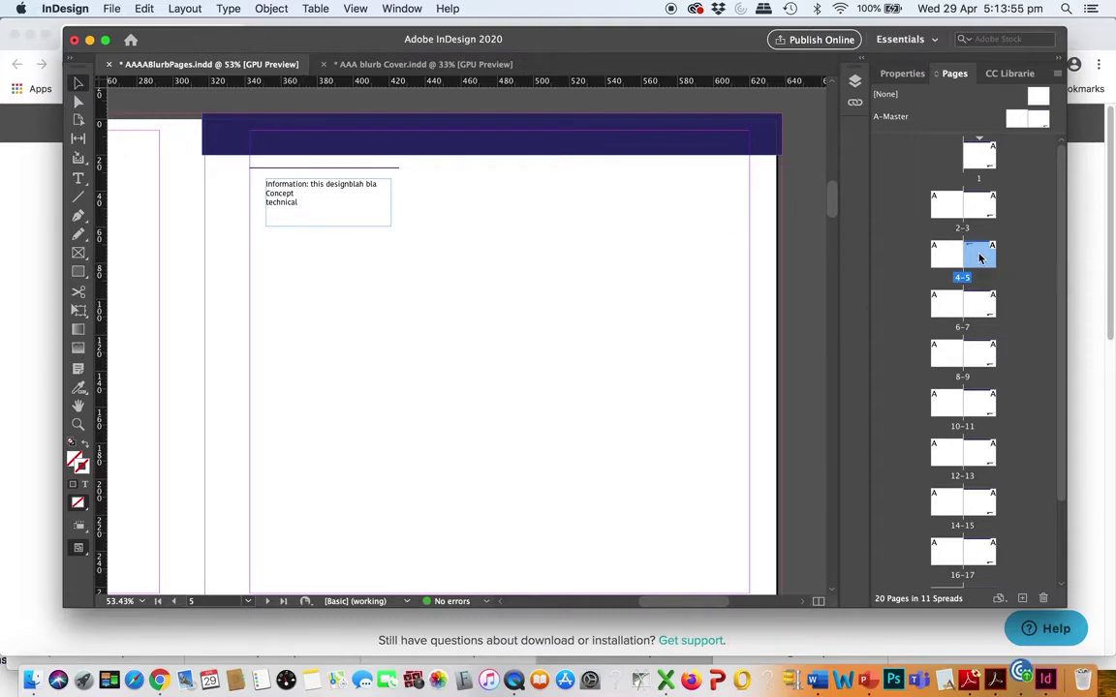
pyautogui.click(318, 192)
pyautogui.moveTo(307, 167); pyautogui.dragTo(428, 266)
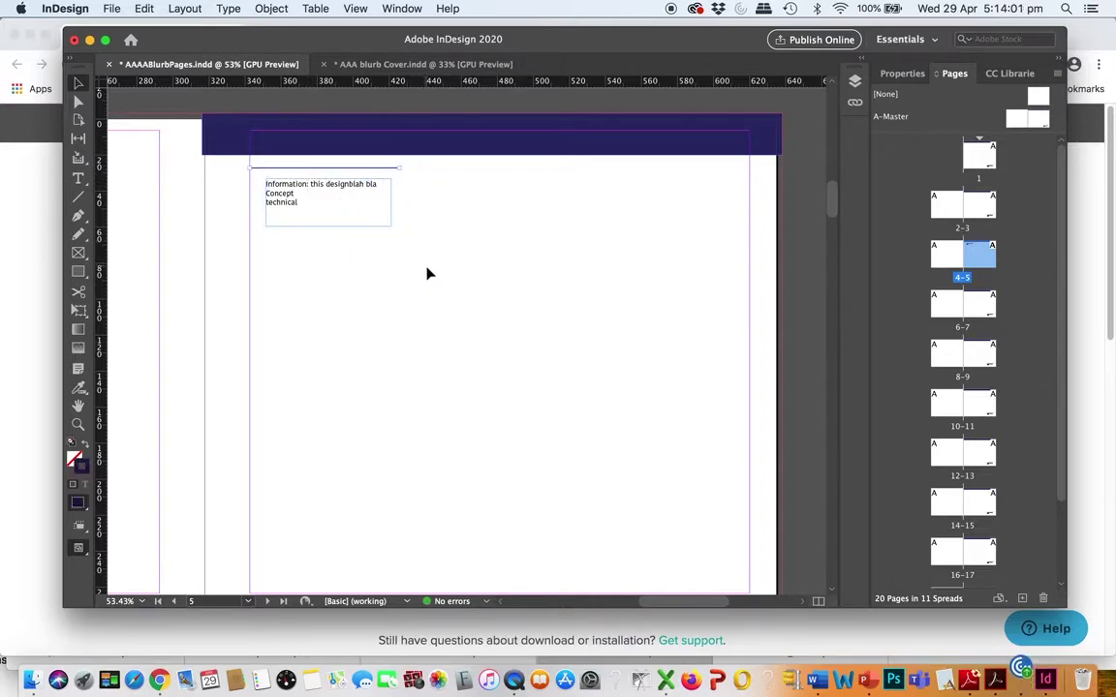
pyautogui.click(288, 169)
pyautogui.moveTo(287, 171)
pyautogui.mouseDown()
pyautogui.moveTo(349, 200)
pyautogui.moveTo(288, 179)
pyautogui.mouseUp()
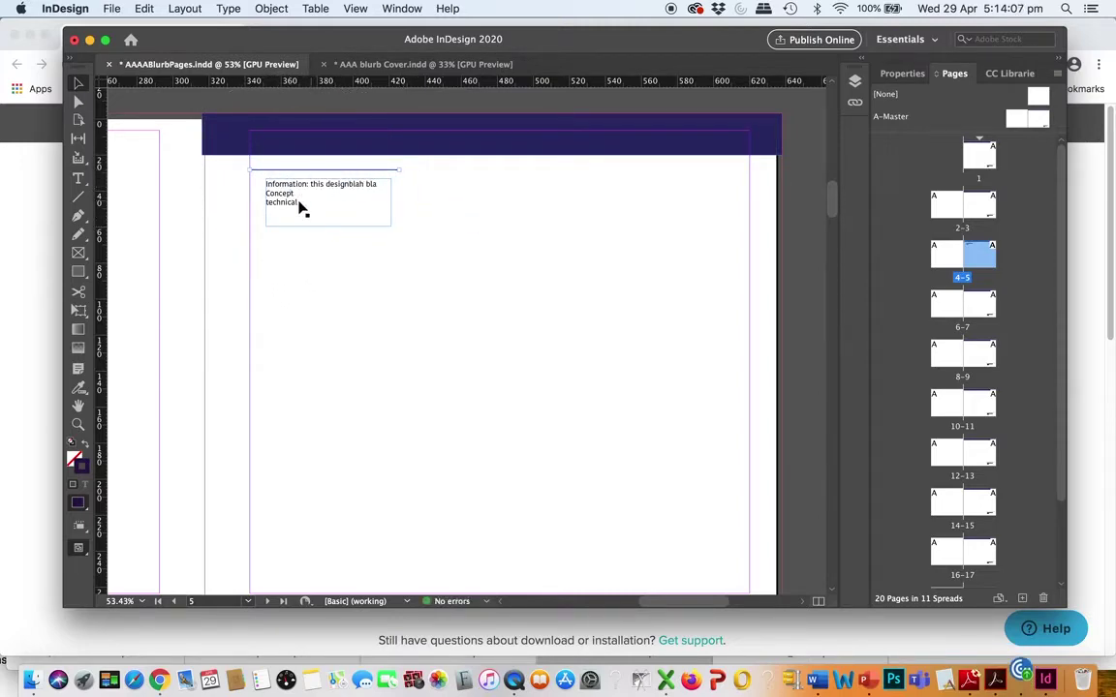
pyautogui.click(365, 295)
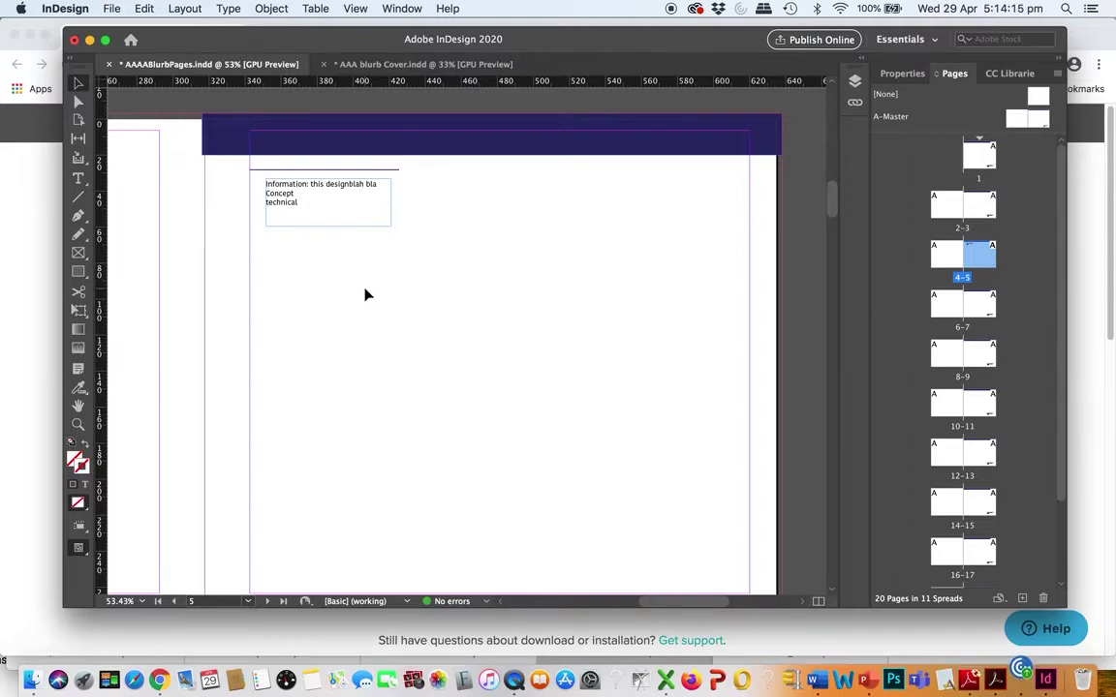
pyautogui.hotkey('ctrl', 'z')
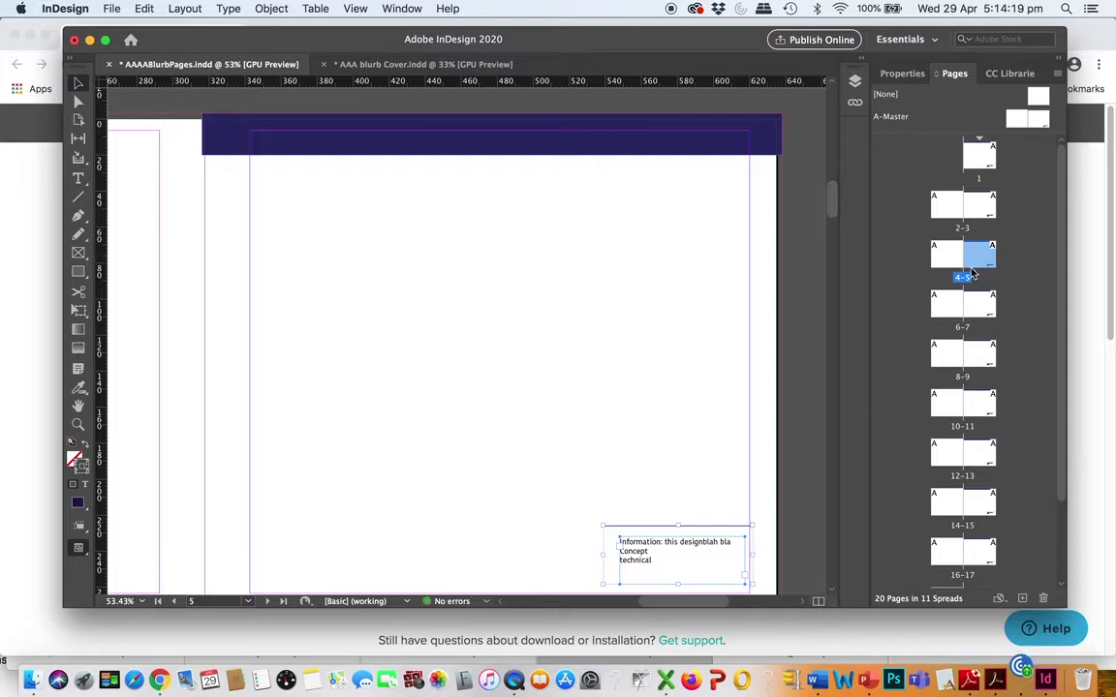
# Apply A-Master to the 2-3 spread and go to that spread
pyautogui.click(1043, 118)
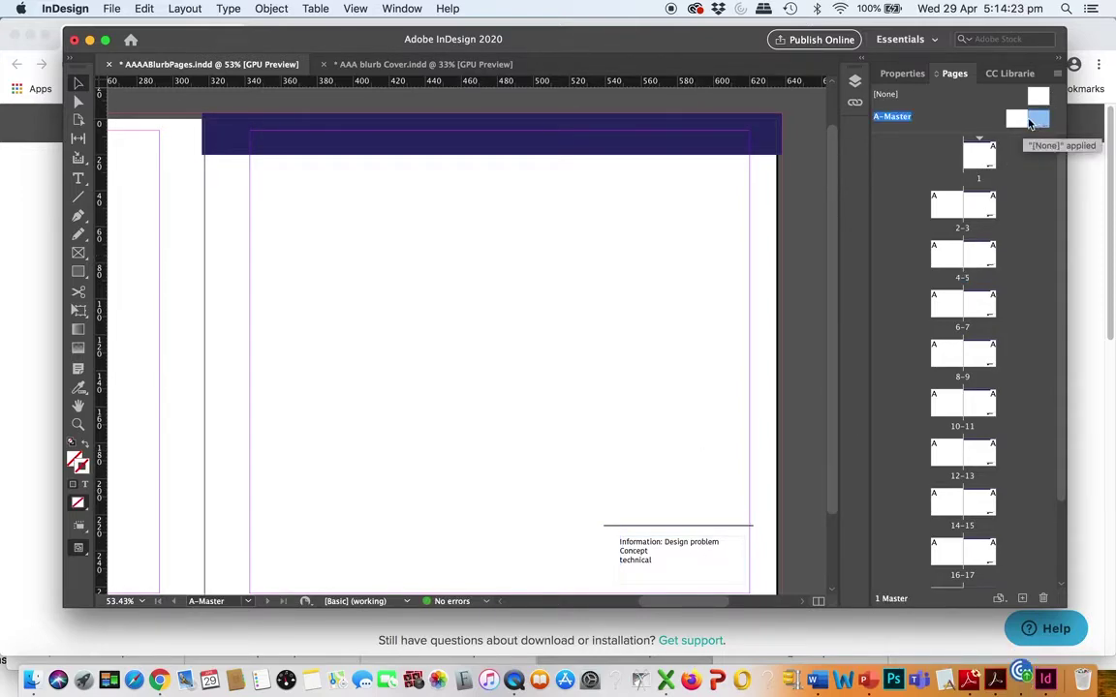
pyautogui.moveTo(1040, 124); pyautogui.dragTo(988, 218)
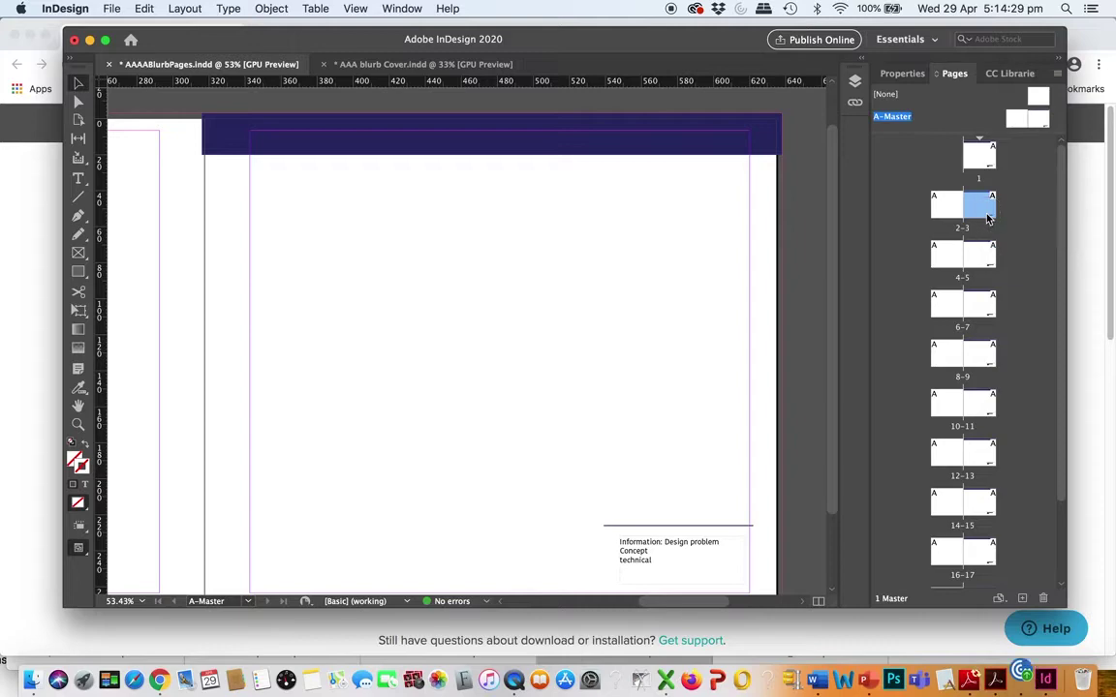
pyautogui.doubleClick(980, 204)
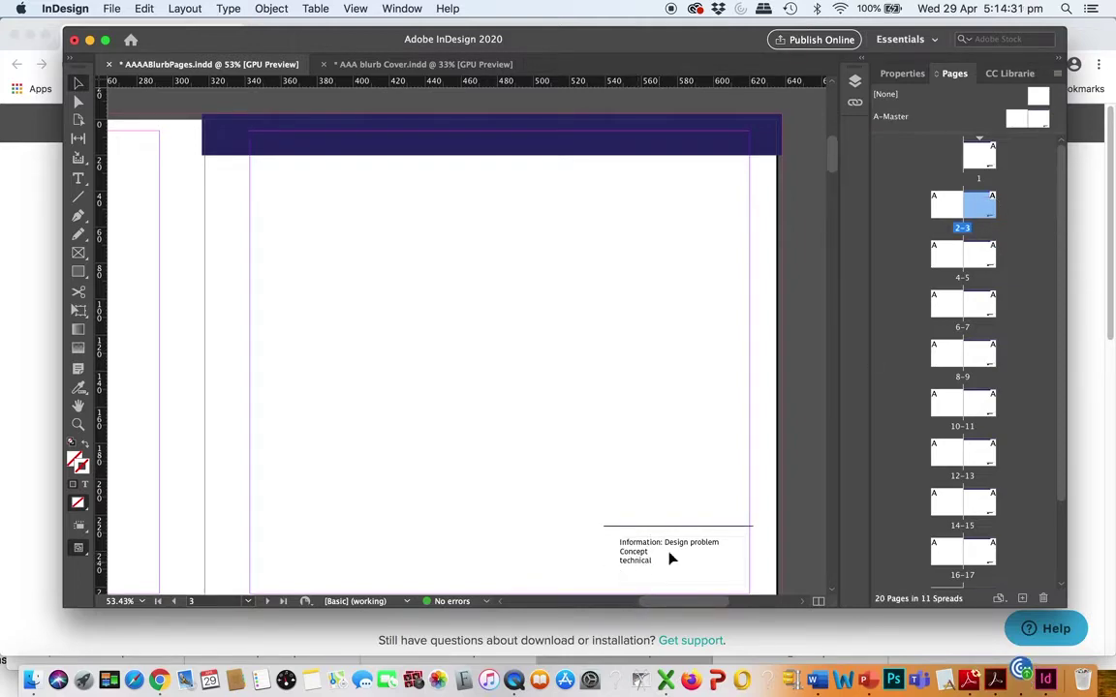
# Override all master page items on page 3 and select its information text frame
pyautogui.click(1058, 76)
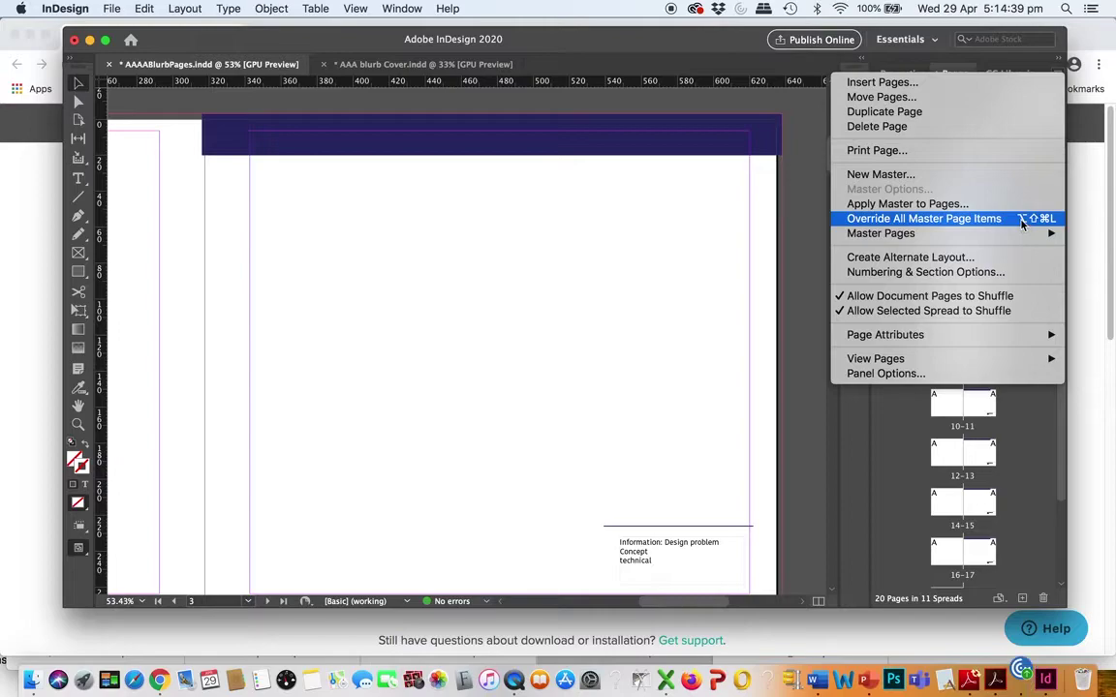
pyautogui.click(1017, 218)
pyautogui.click(662, 569)
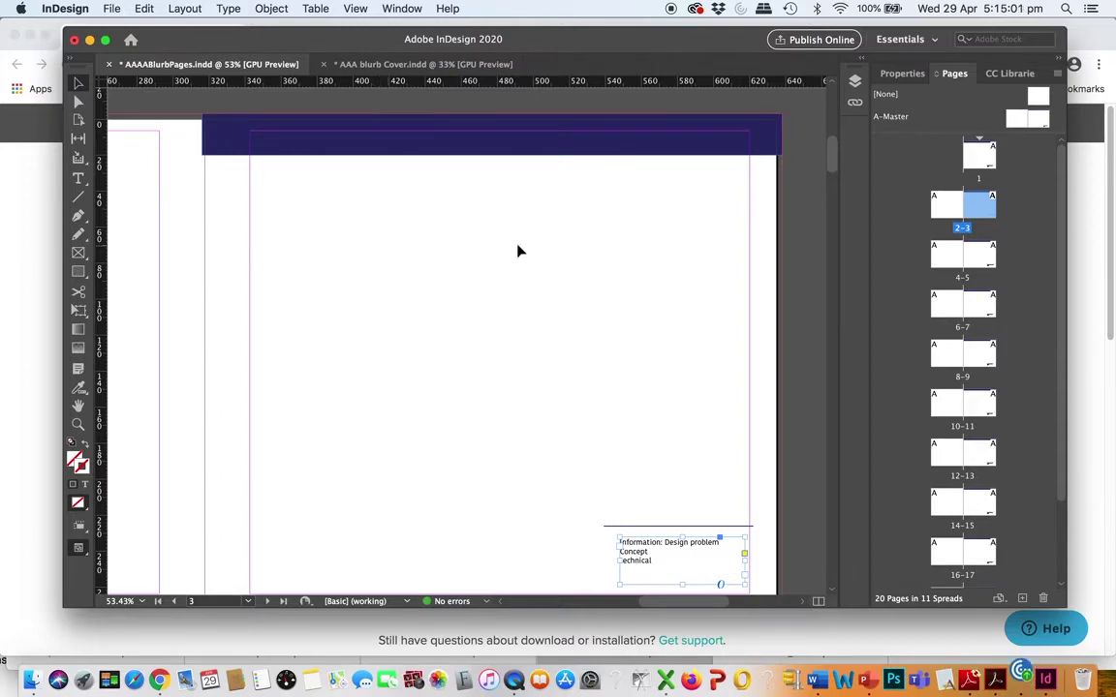
pyautogui.moveTo(1065, 311); pyautogui.dragTo(1061, 346)
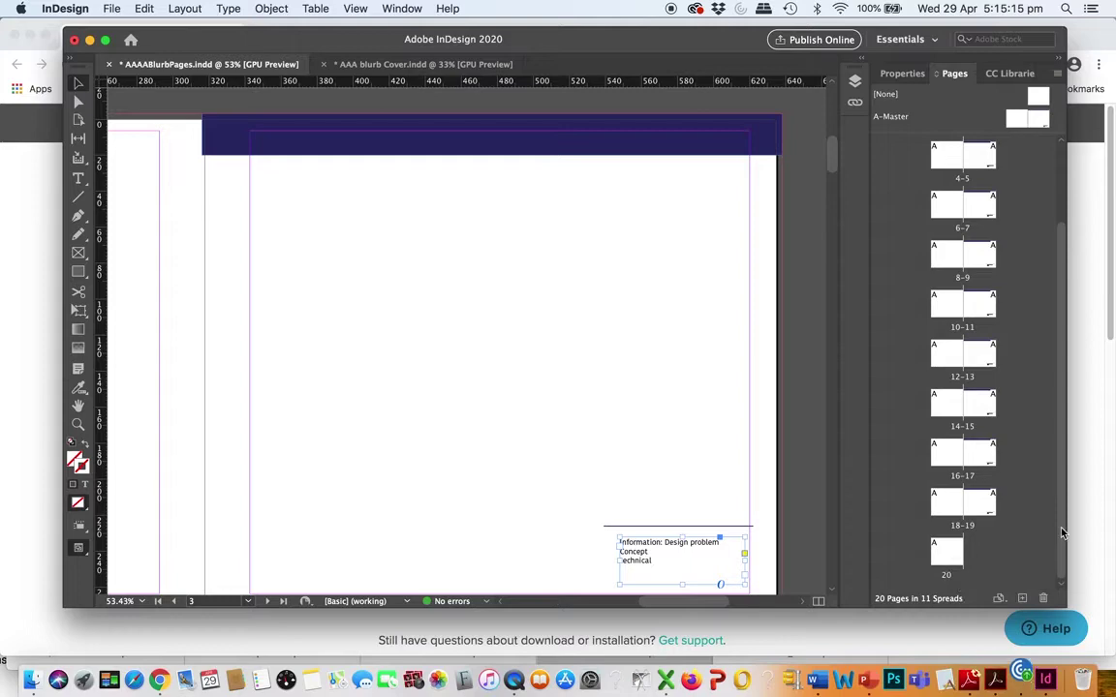
pyautogui.scroll(1, 1061, 519)
pyautogui.scroll(-1, 1056, 533)
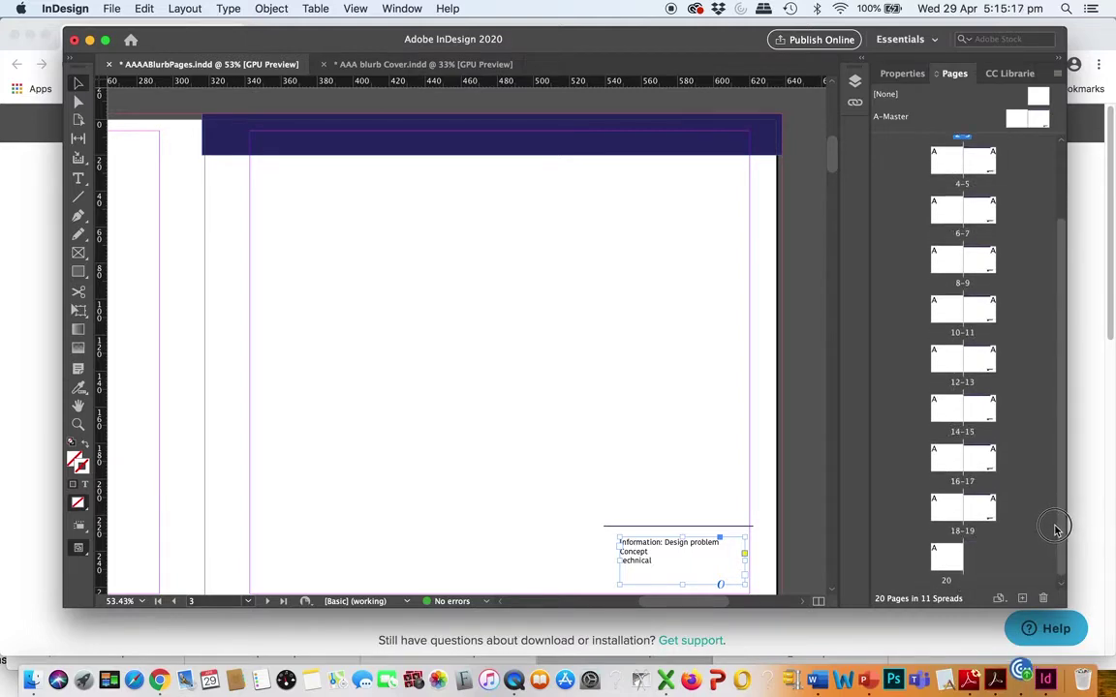
pyautogui.scroll(3, 1060, 542)
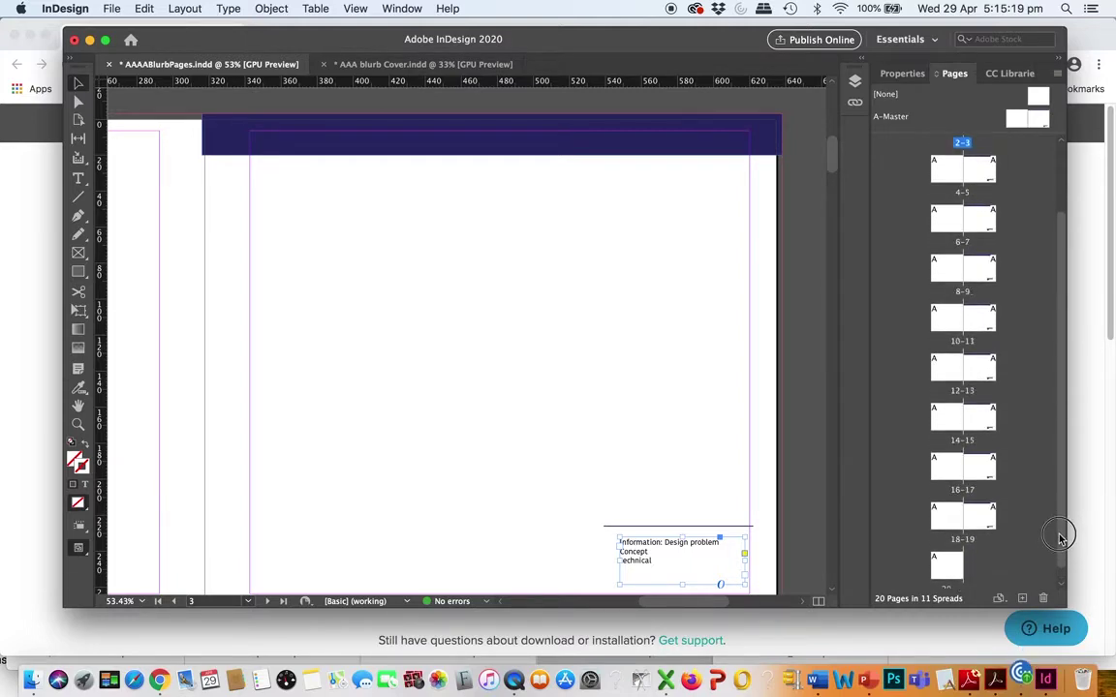
pyautogui.scroll(2, 1060, 521)
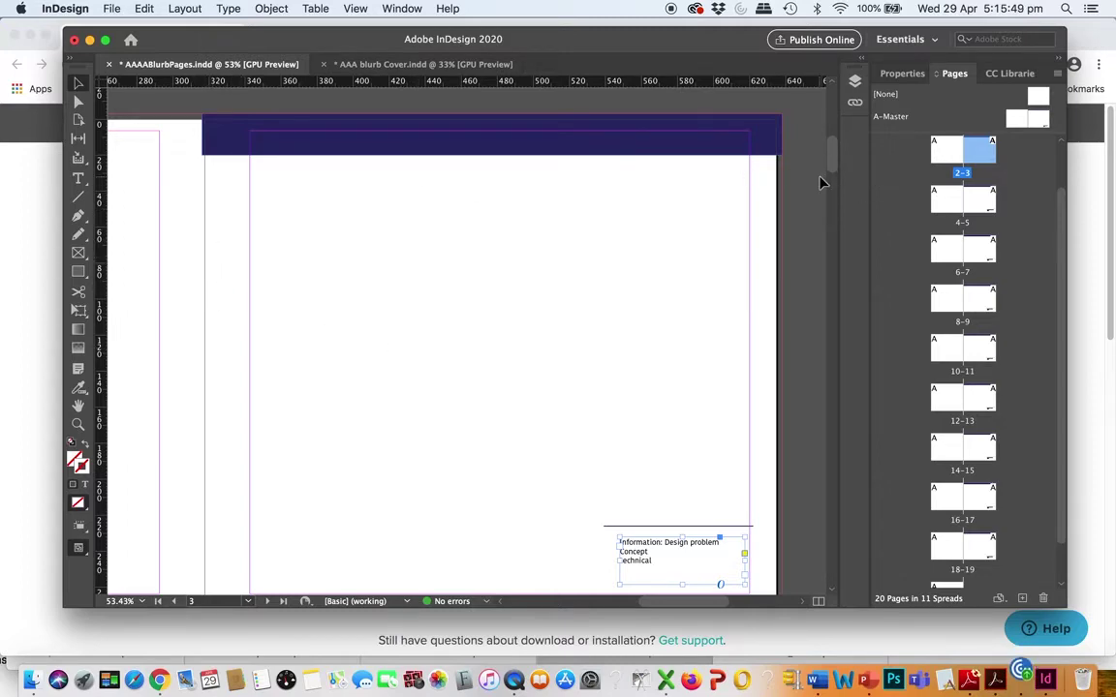
pyautogui.scroll(5, 830, 165)
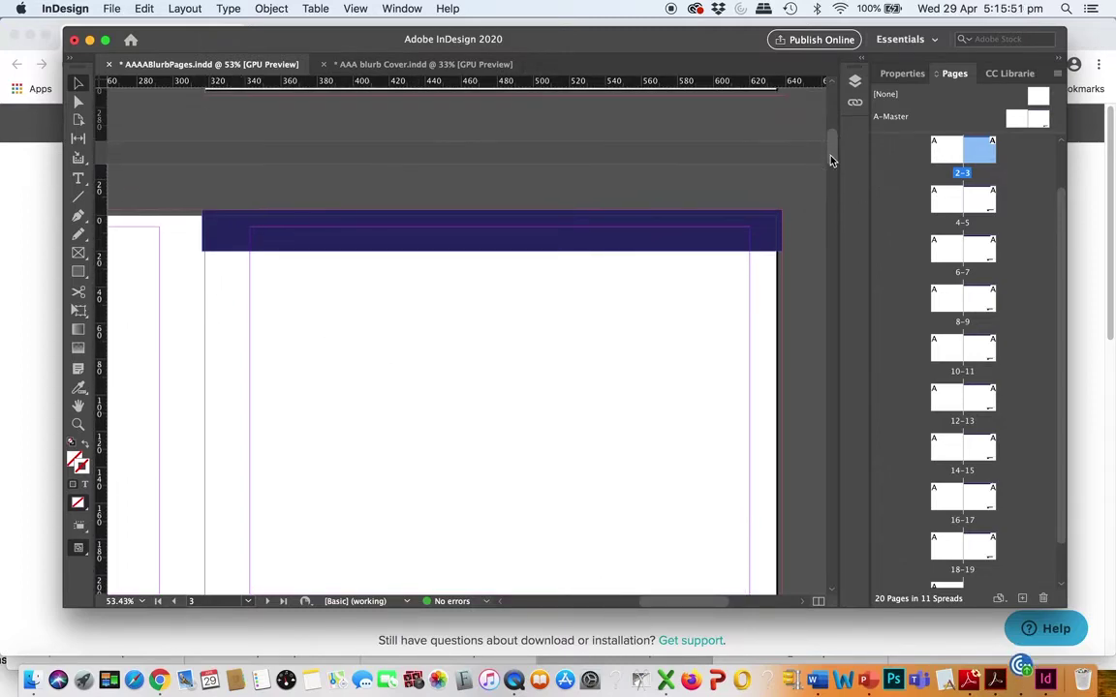
pyautogui.scroll(-5, 830, 160)
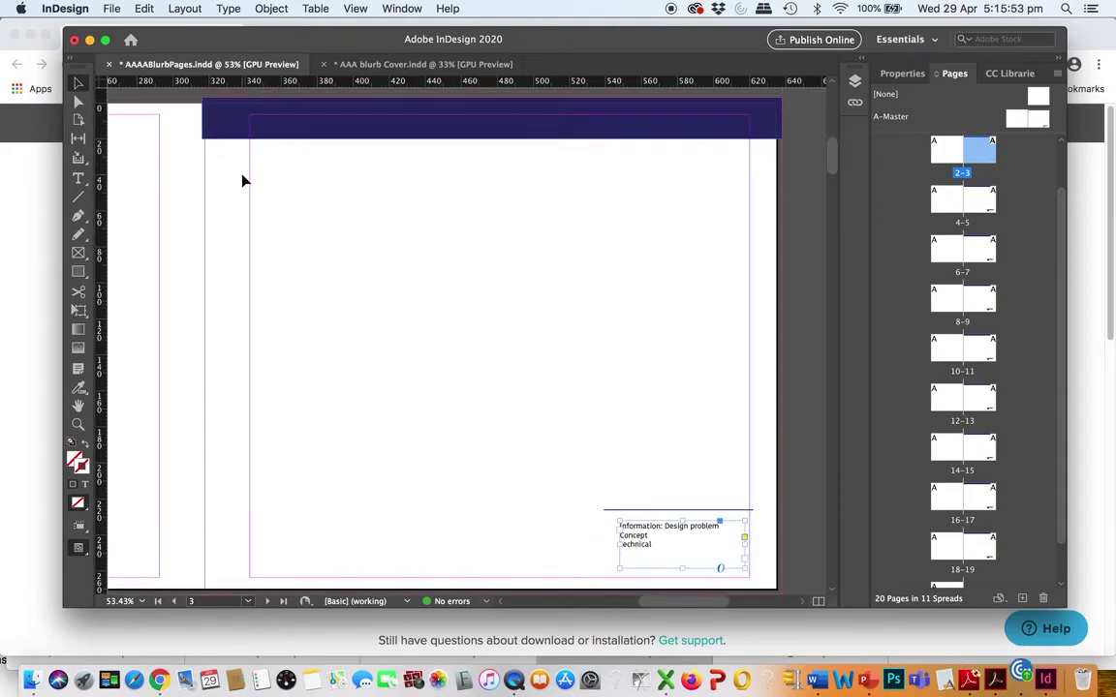
# Launch Blurb Book Creator from the File menu to show the book project manager
pyautogui.click(113, 9)
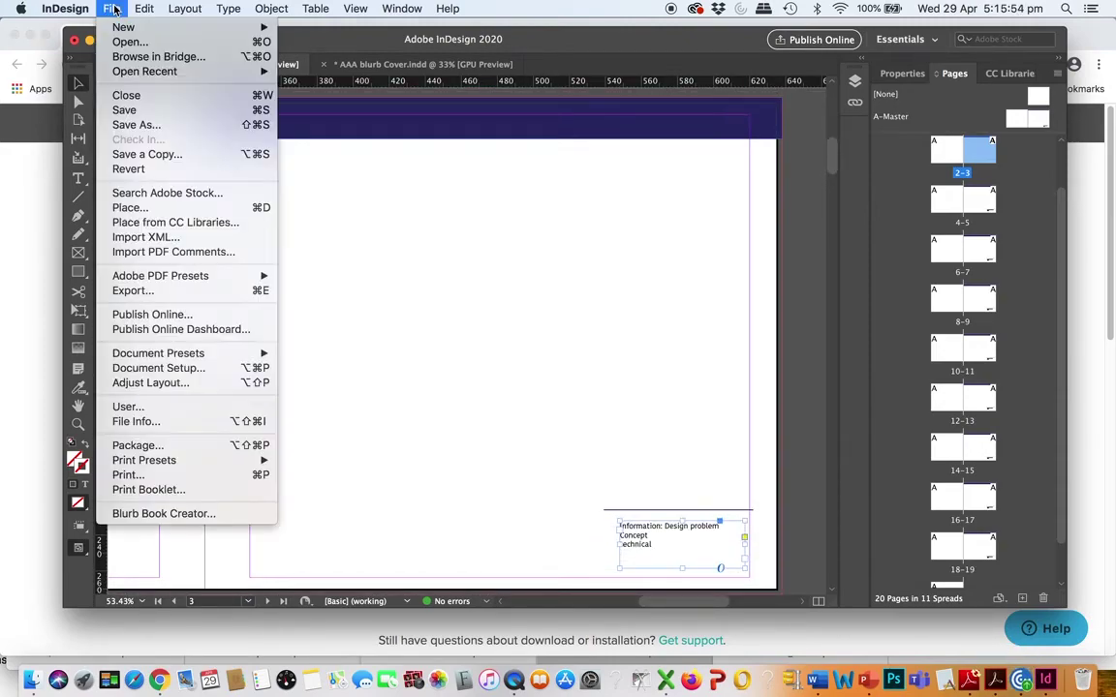
pyautogui.click(171, 515)
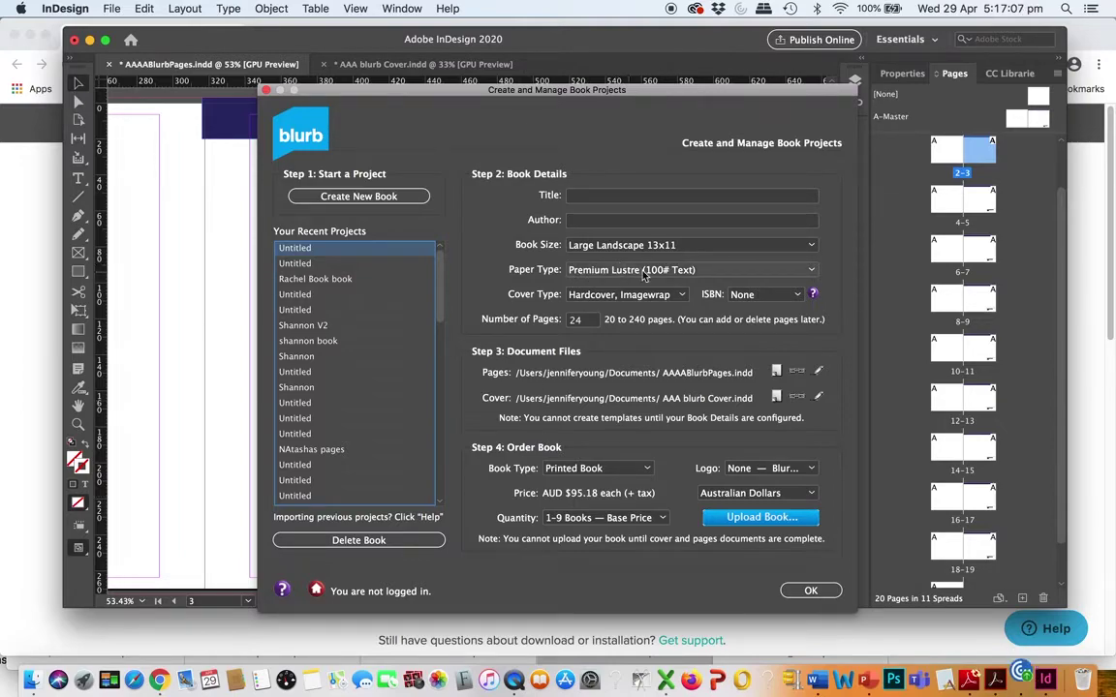
# Try switching the Blurb book to Standard paper and dismiss the incompatibility warning
pyautogui.click(812, 272)
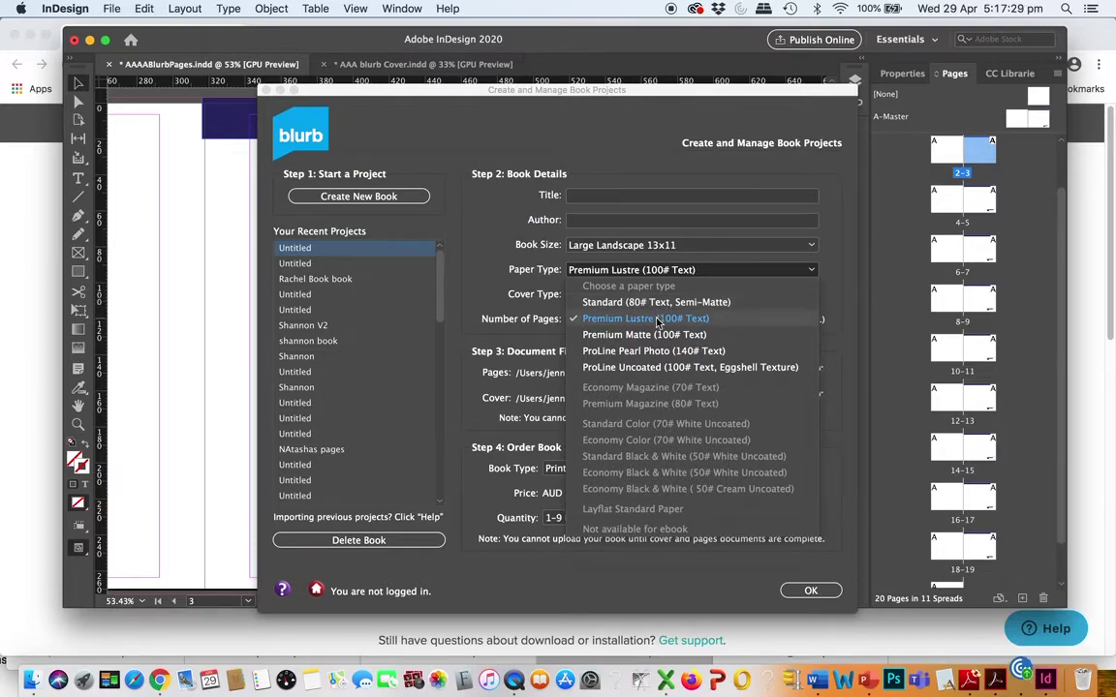
pyautogui.click(658, 304)
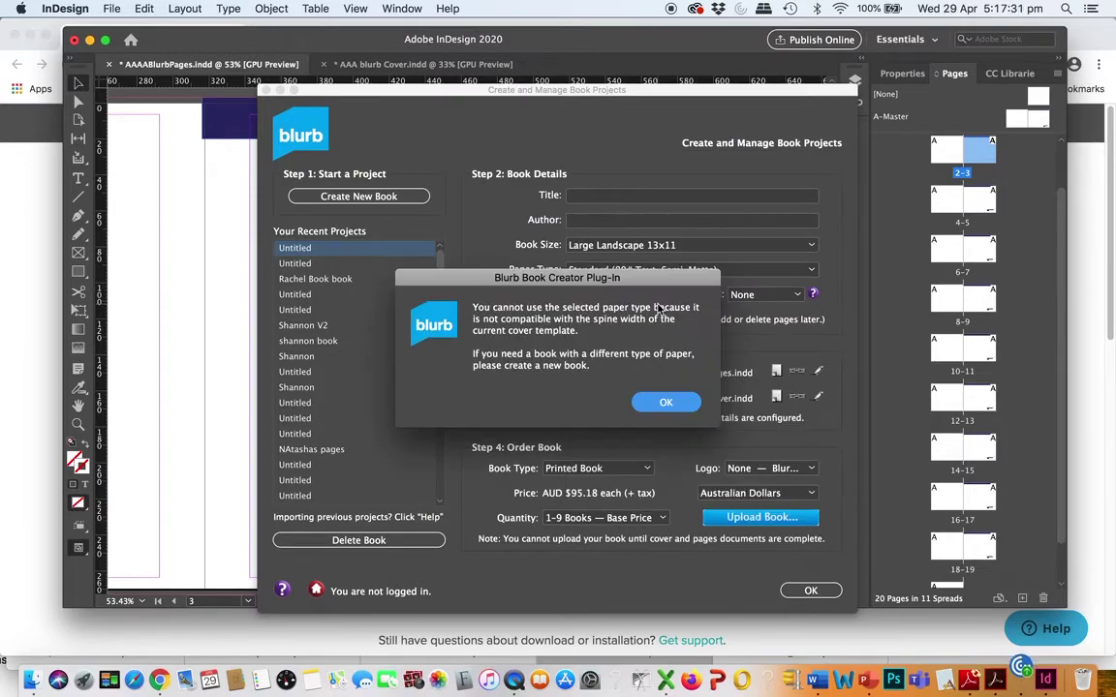
pyautogui.click(662, 402)
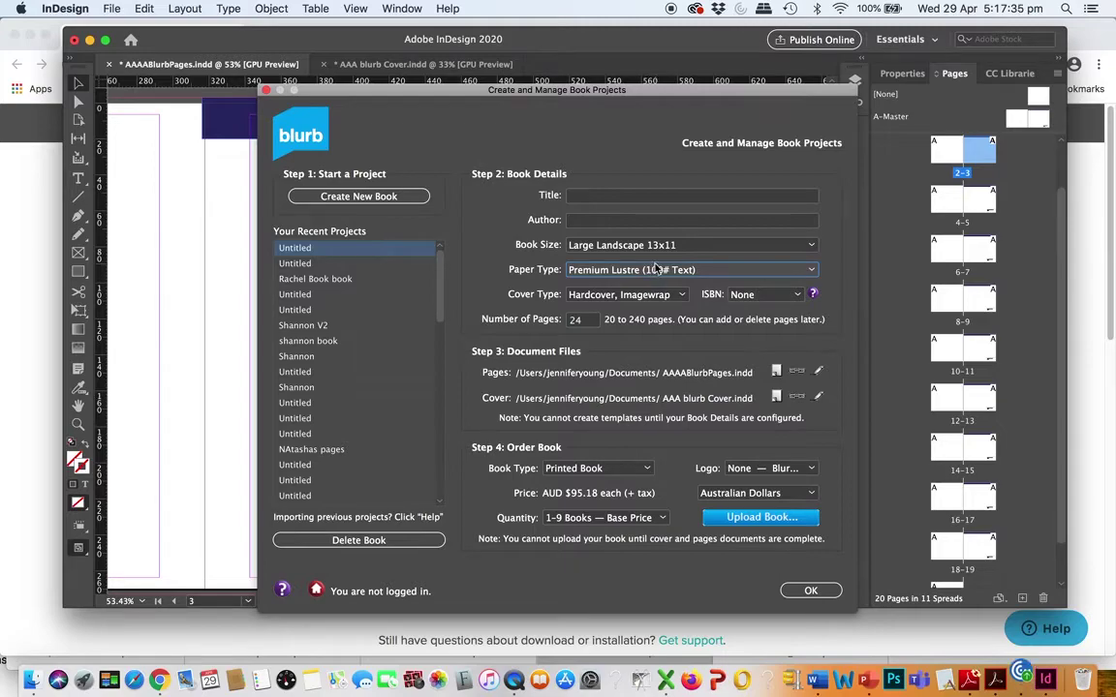
# Confirm the Blurb book settings with Premium Lustre paper and shift the InDesign window slightly right
pyautogui.click(800, 274)
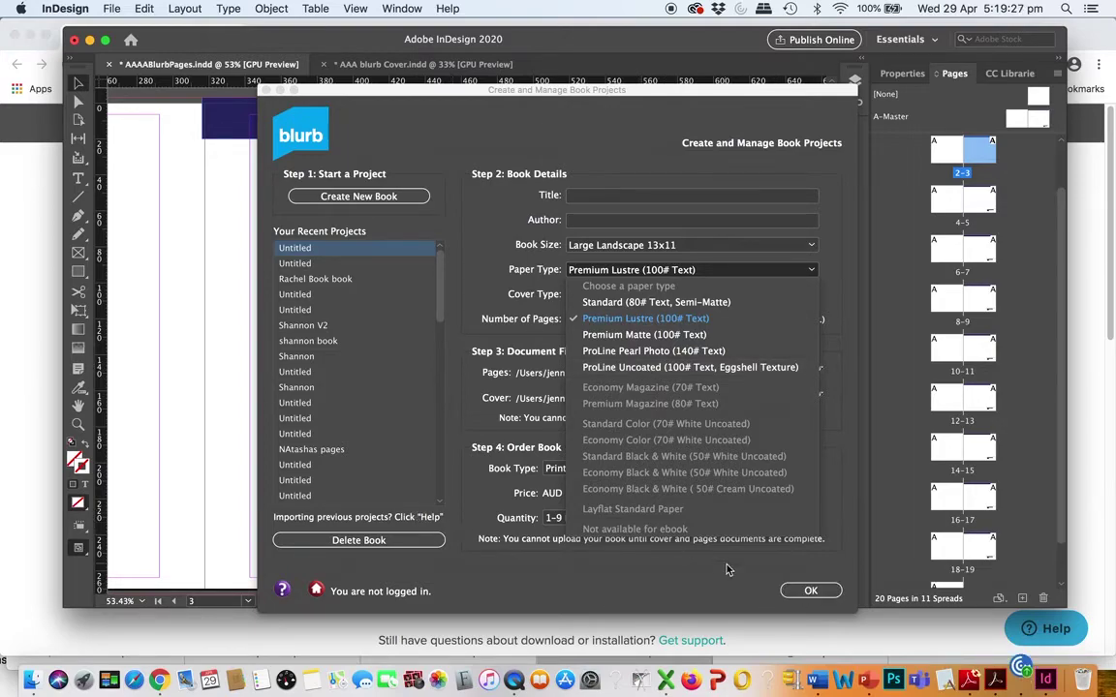
pyautogui.click(816, 590)
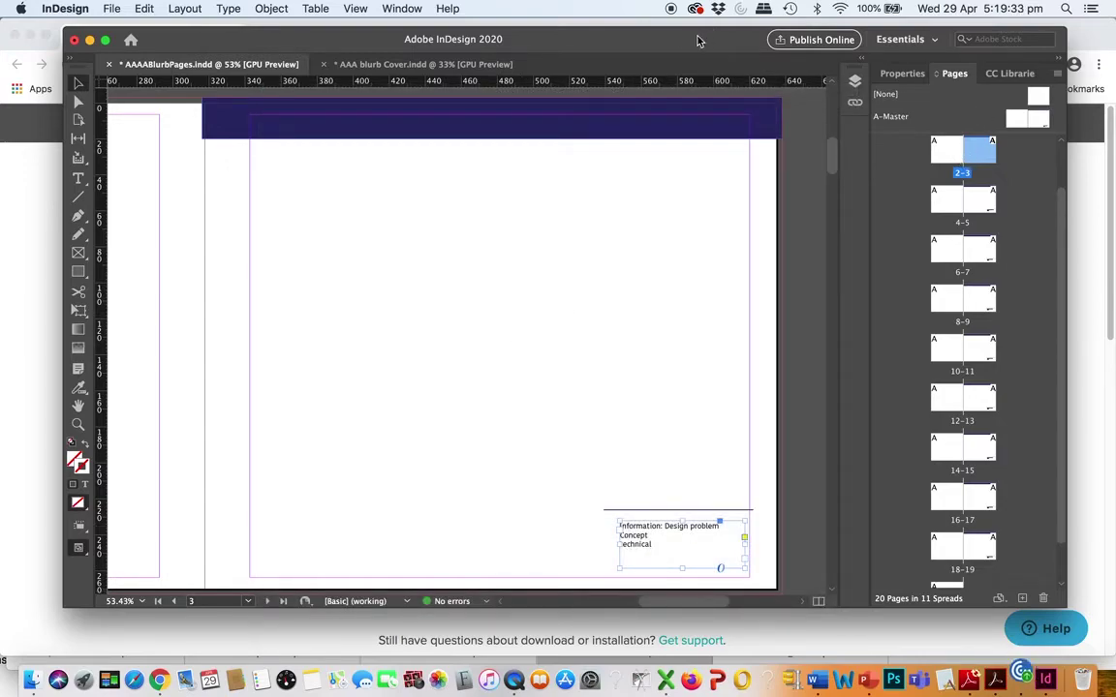
pyautogui.moveTo(697, 40); pyautogui.dragTo(722, 35)
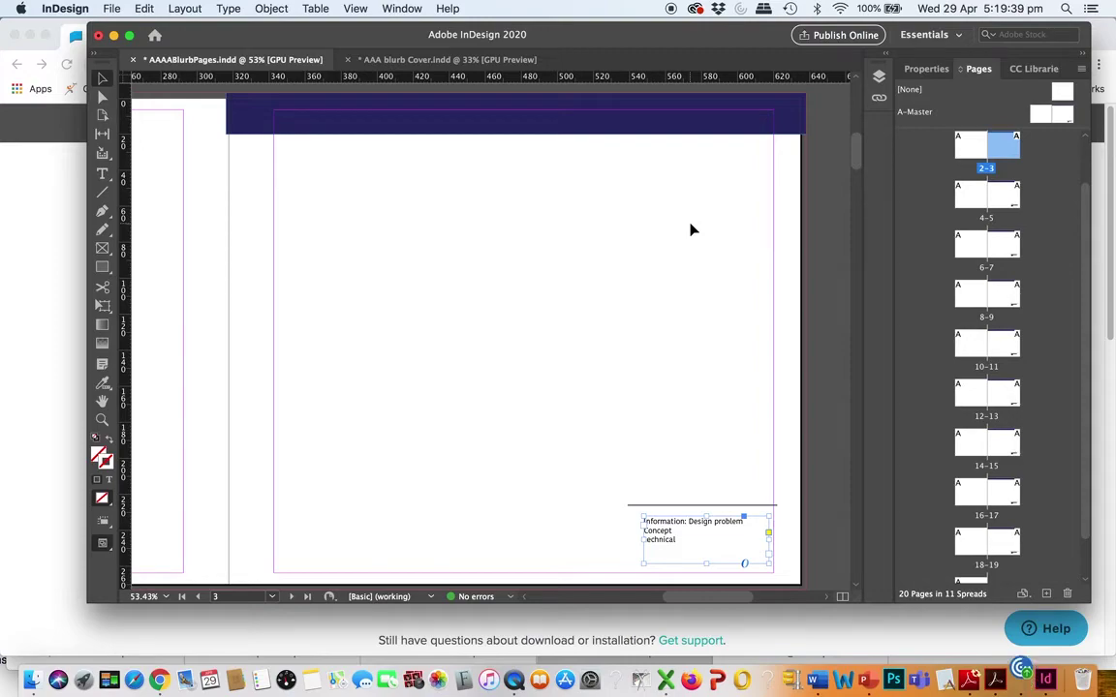
# Glance at the Layout menu without choosing anything, then scroll left to show blank page 2
pyautogui.click(184, 9)
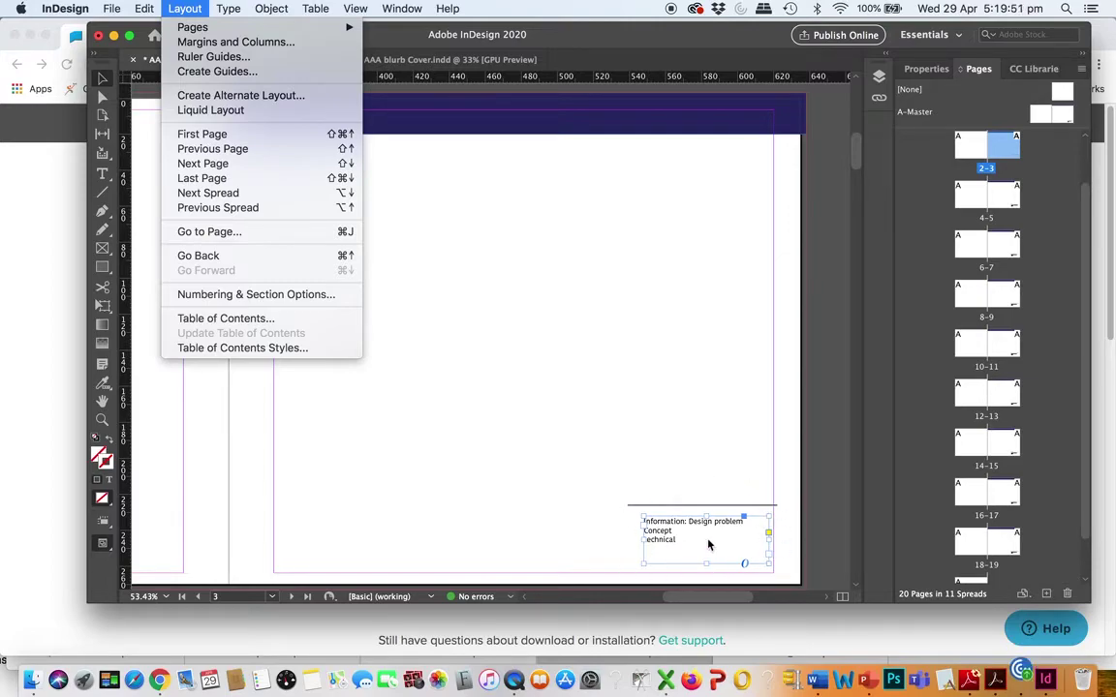
pyautogui.click(576, 535)
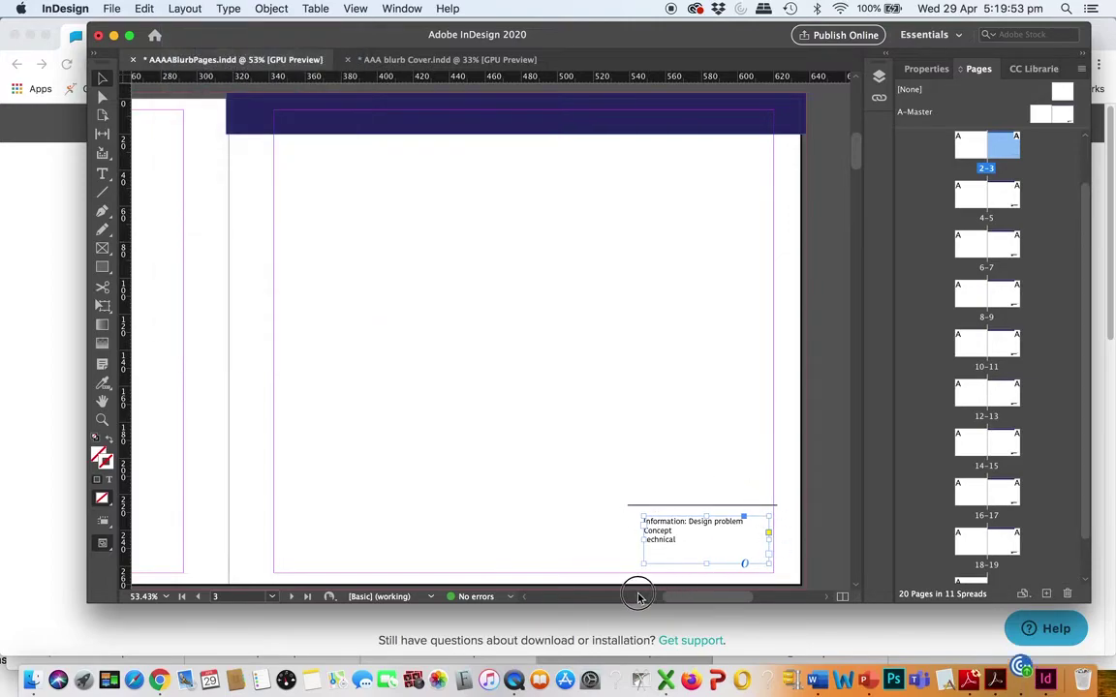
pyautogui.moveTo(689, 597); pyautogui.dragTo(629, 595)
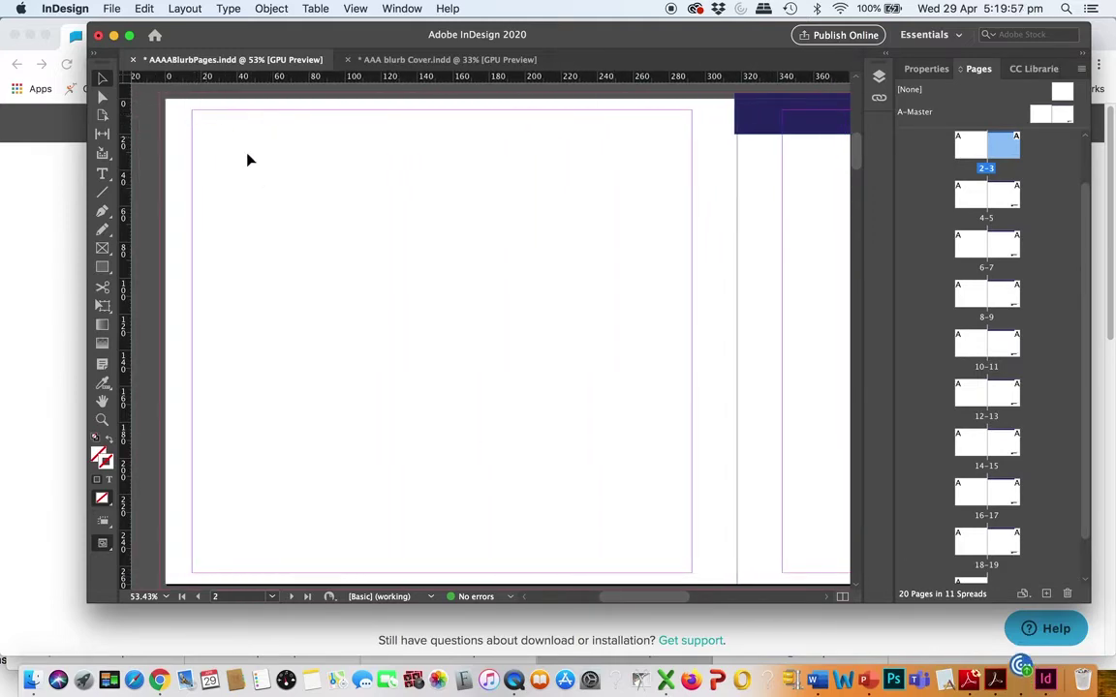
# Draw a text frame along the A-Master's top margin, type 'Heading' into it and select the word
pyautogui.click(102, 174)
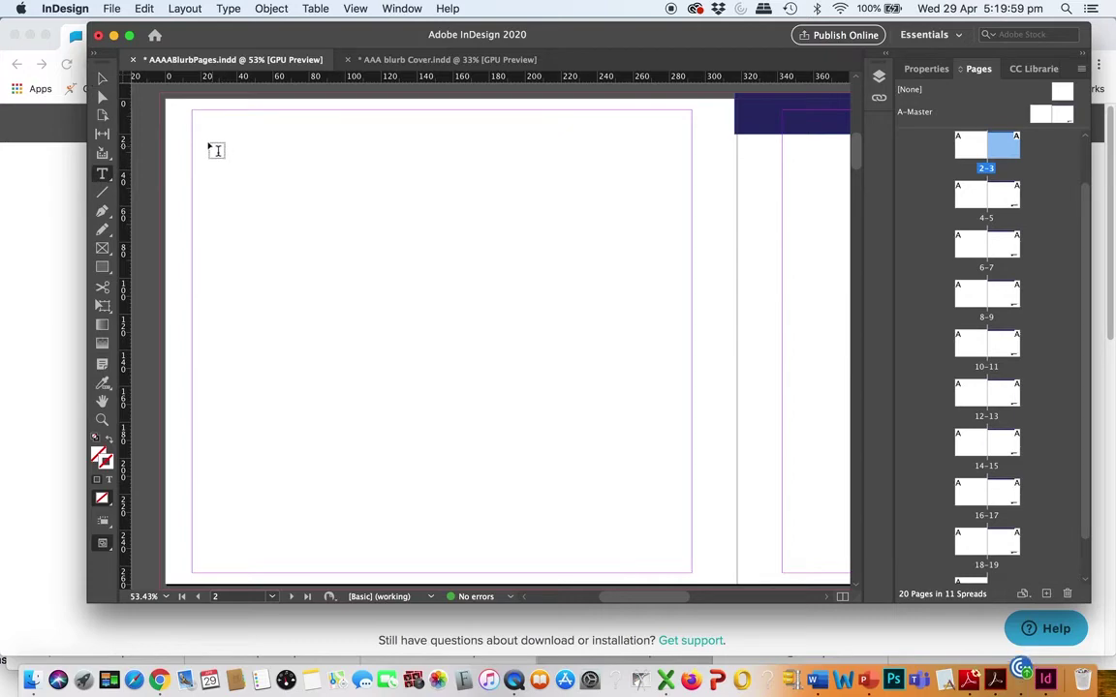
pyautogui.moveTo(194, 112); pyautogui.dragTo(608, 167)
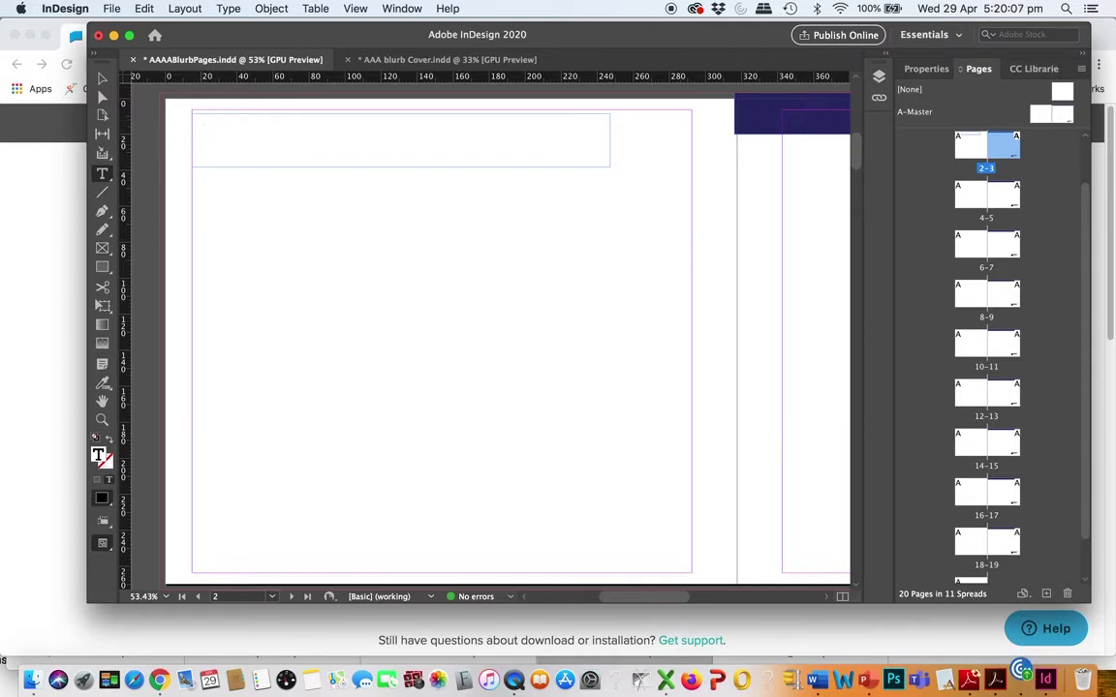
pyautogui.doubleClick(1039, 117)
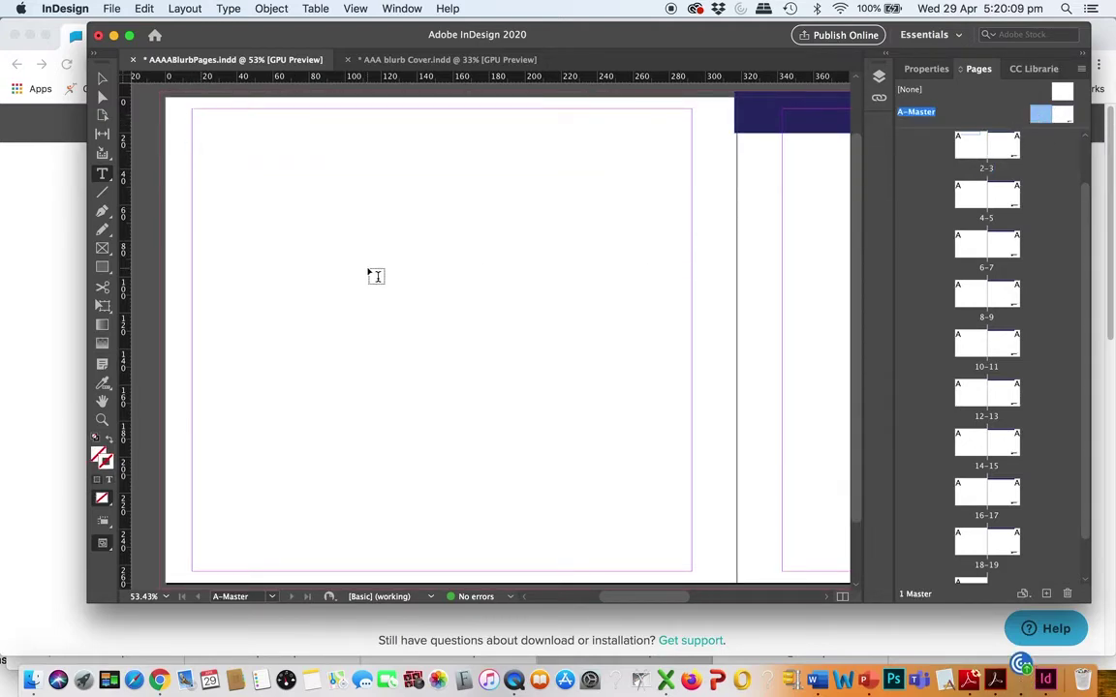
pyautogui.moveTo(201, 155); pyautogui.dragTo(691, 206)
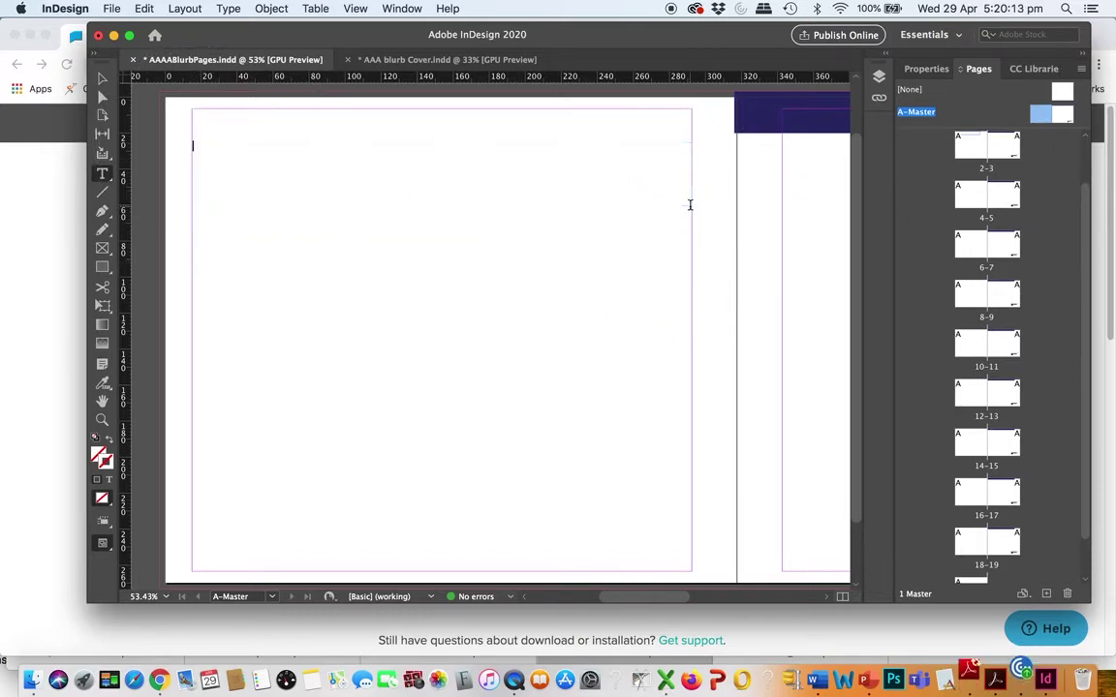
pyautogui.write('Heading')
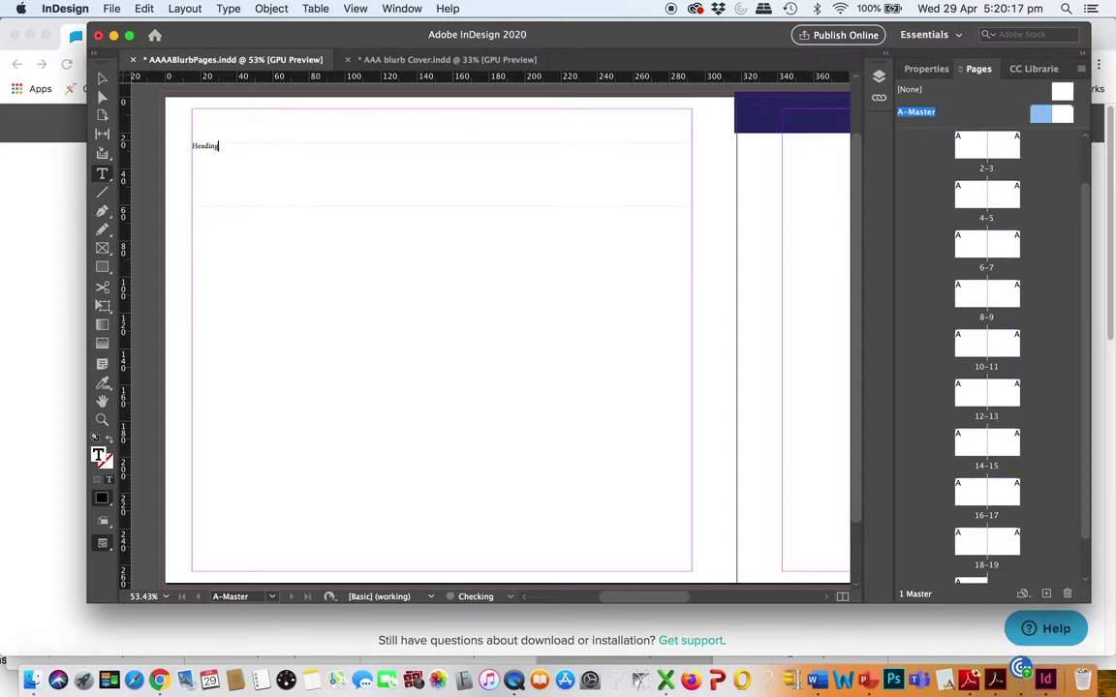
pyautogui.moveTo(219, 146); pyautogui.dragTo(186, 148)
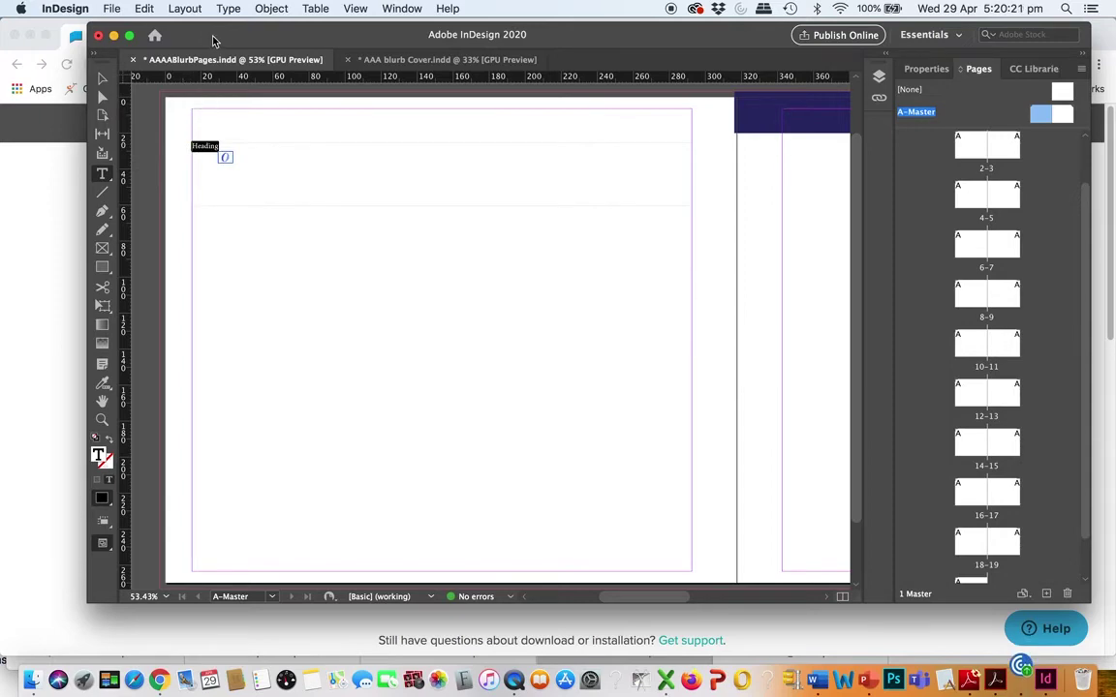
pyautogui.moveTo(198, 36); pyautogui.dragTo(160, 35)
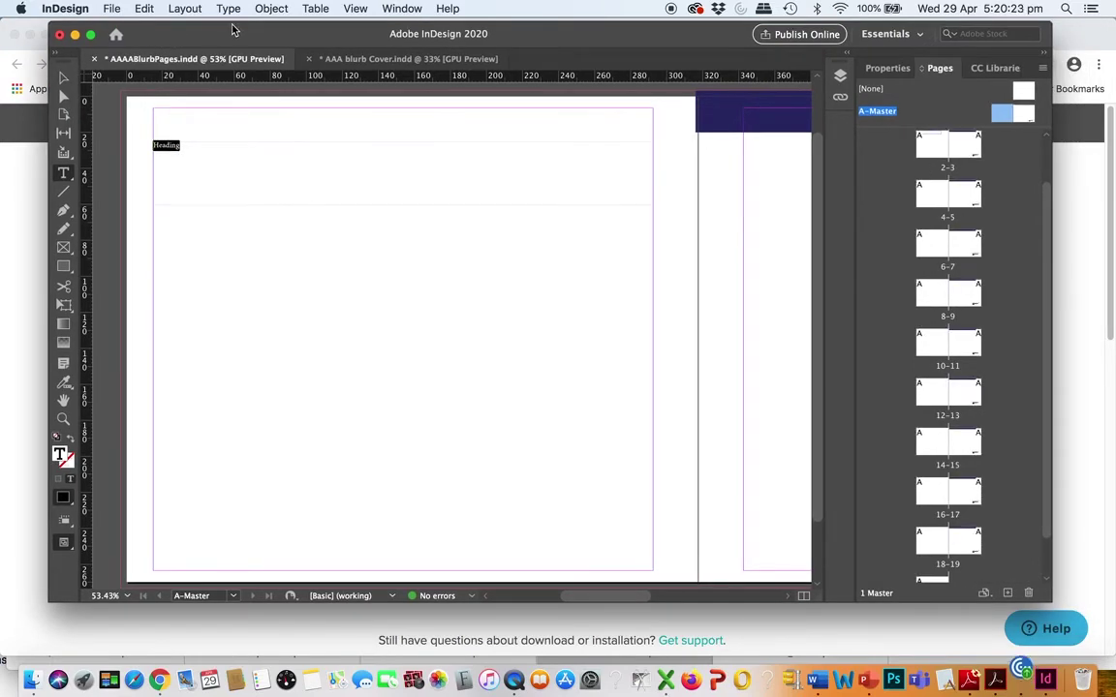
# Change the Heading font to Kohinoor Telugu in the Character panel
pyautogui.press('super+t')
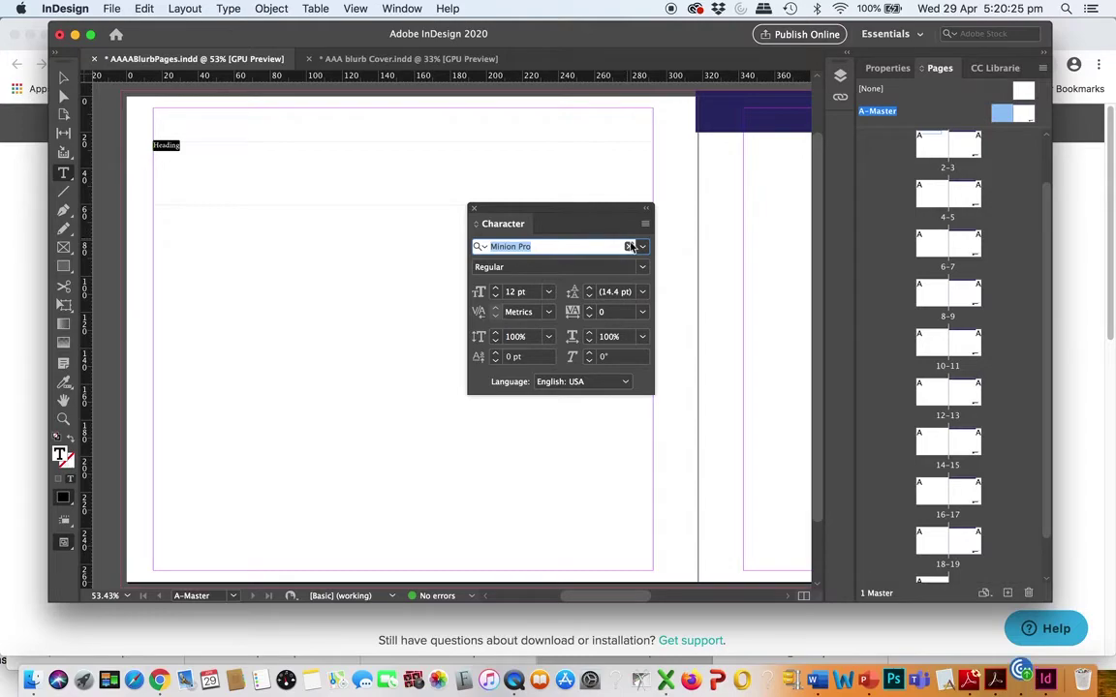
pyautogui.click(643, 248)
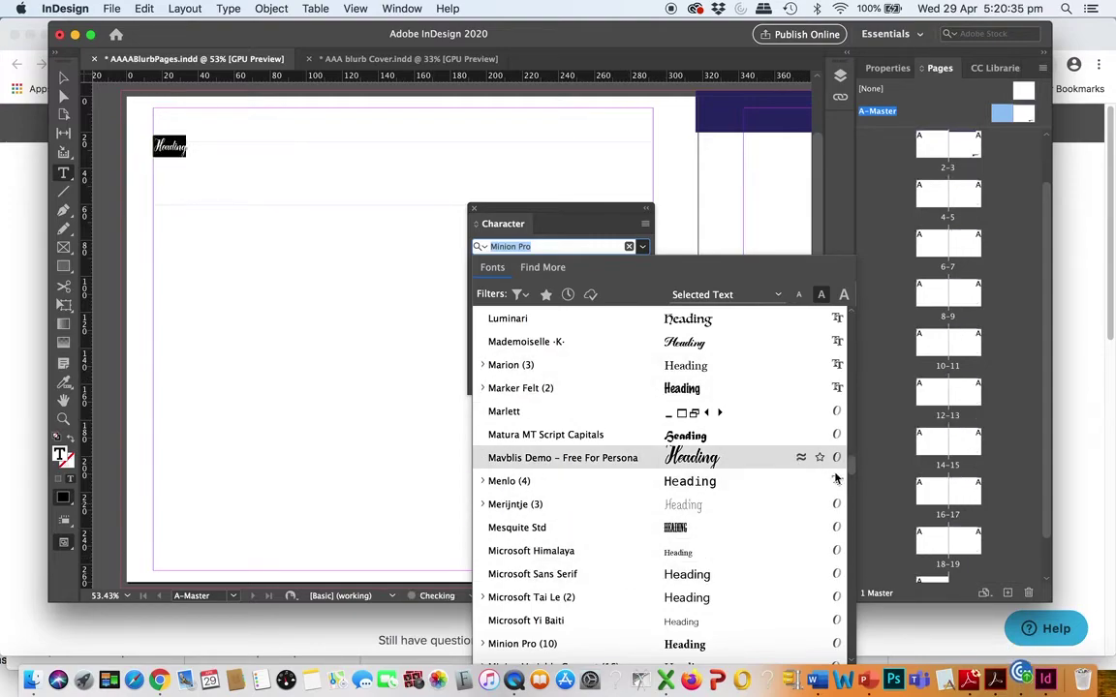
pyautogui.scroll(5, 852, 463)
pyautogui.moveTo(852, 463)
pyautogui.mouseDown()
pyautogui.moveTo(849, 433)
pyautogui.moveTo(848, 446)
pyautogui.mouseUp()
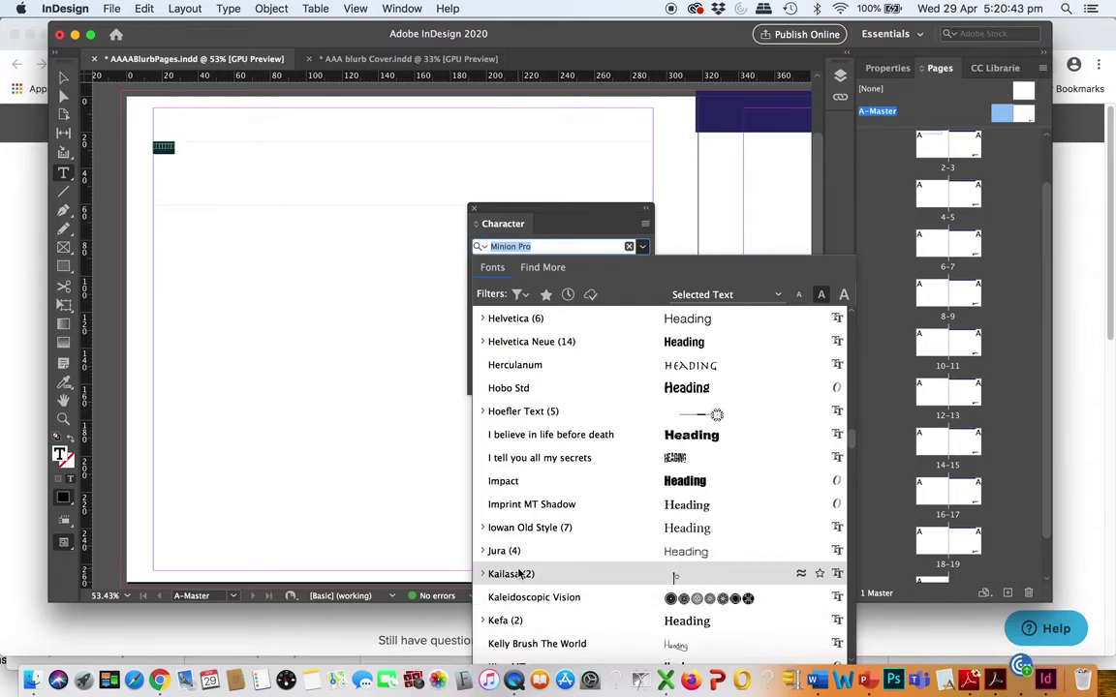
pyautogui.press('Return')
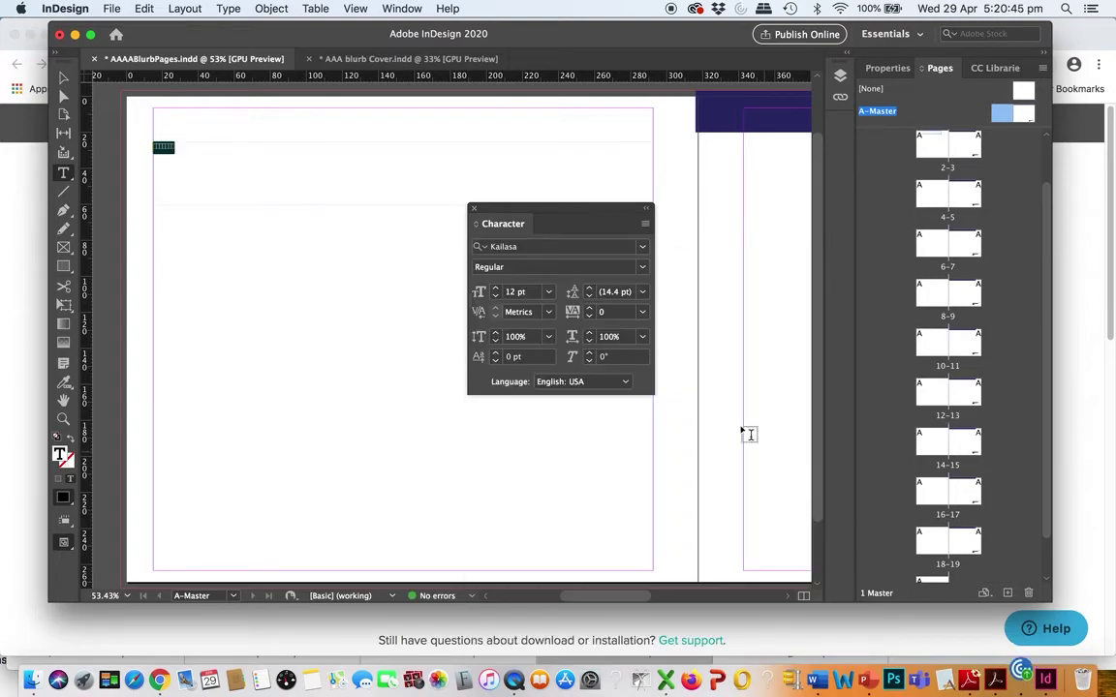
pyautogui.click(642, 249)
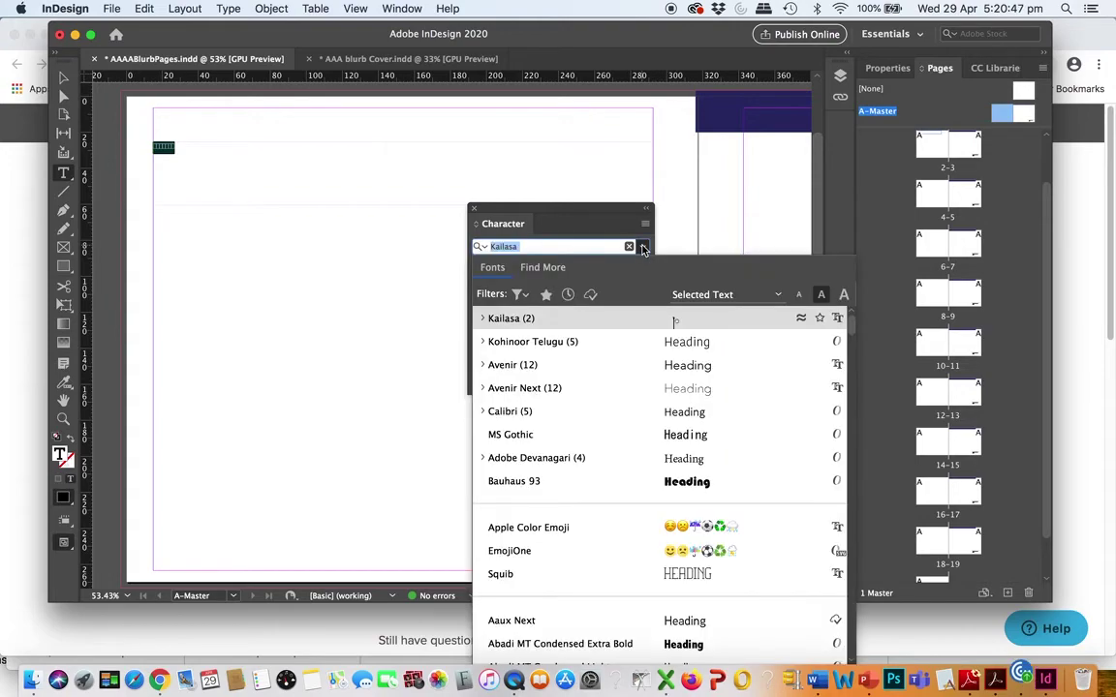
pyautogui.press('Return')
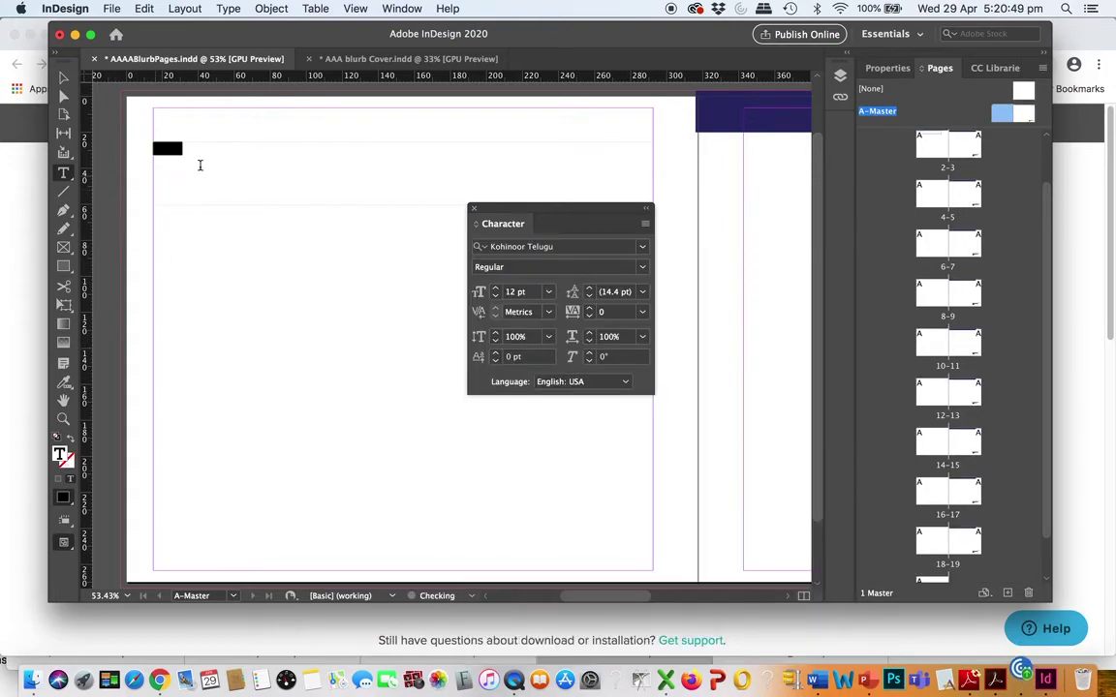
# Give Heading the Regular style at 72 pt, then close the Character panel and select the frame
pyautogui.moveTo(191, 149); pyautogui.dragTo(144, 173)
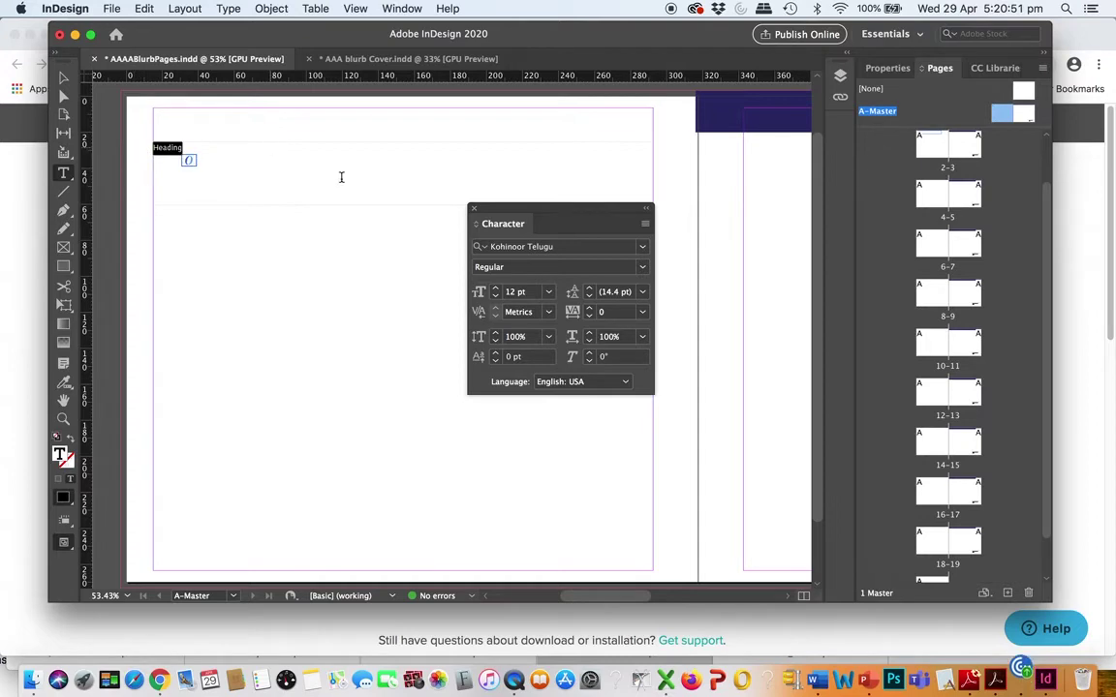
pyautogui.click(643, 268)
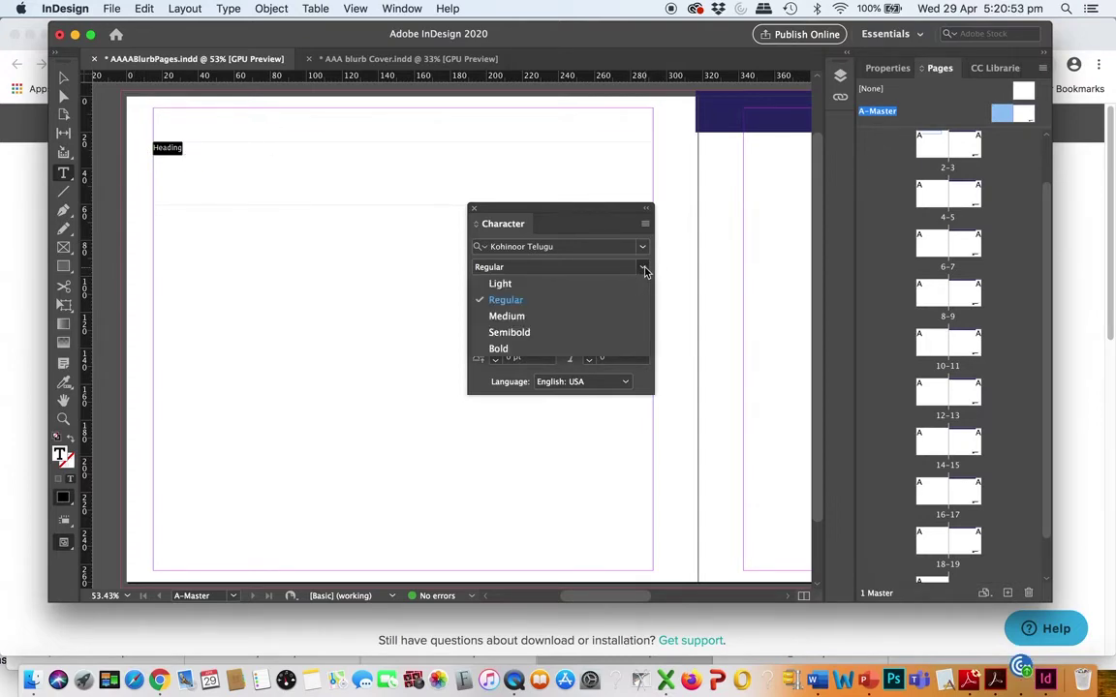
pyautogui.click(505, 299)
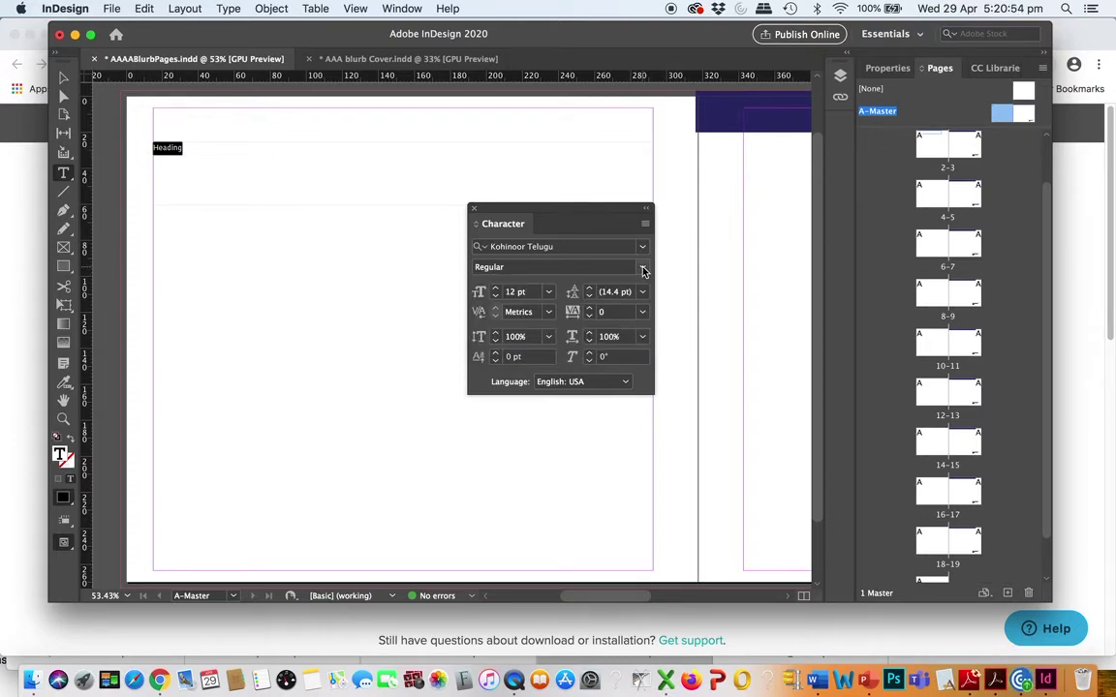
pyautogui.click(550, 295)
pyautogui.click(484, 459)
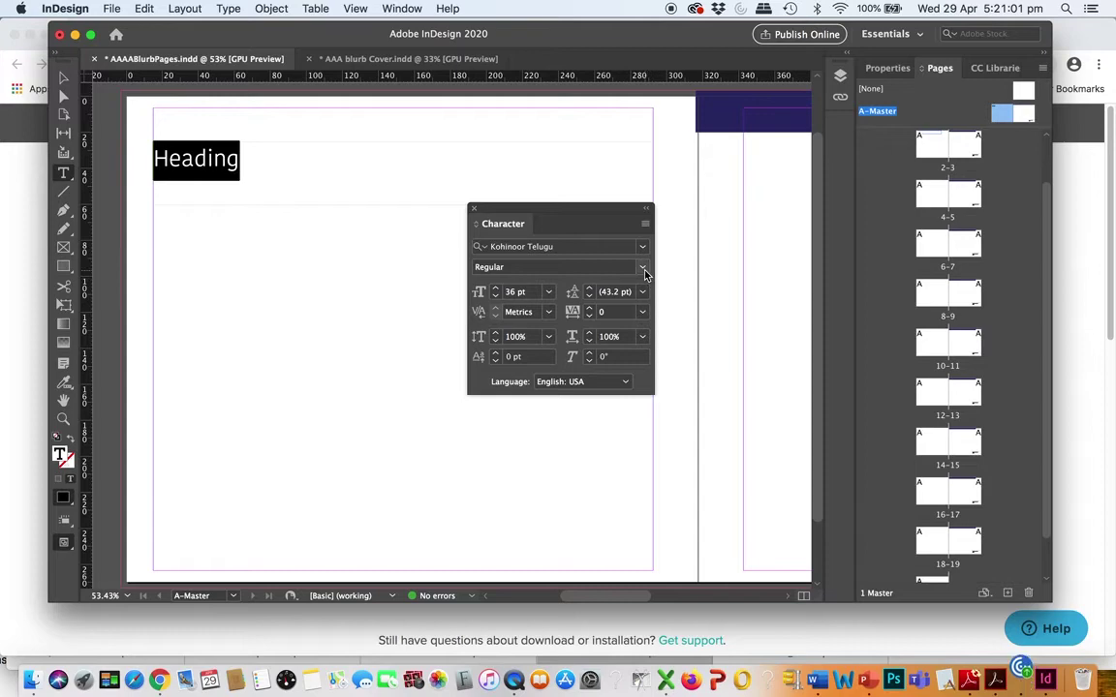
pyautogui.click(549, 293)
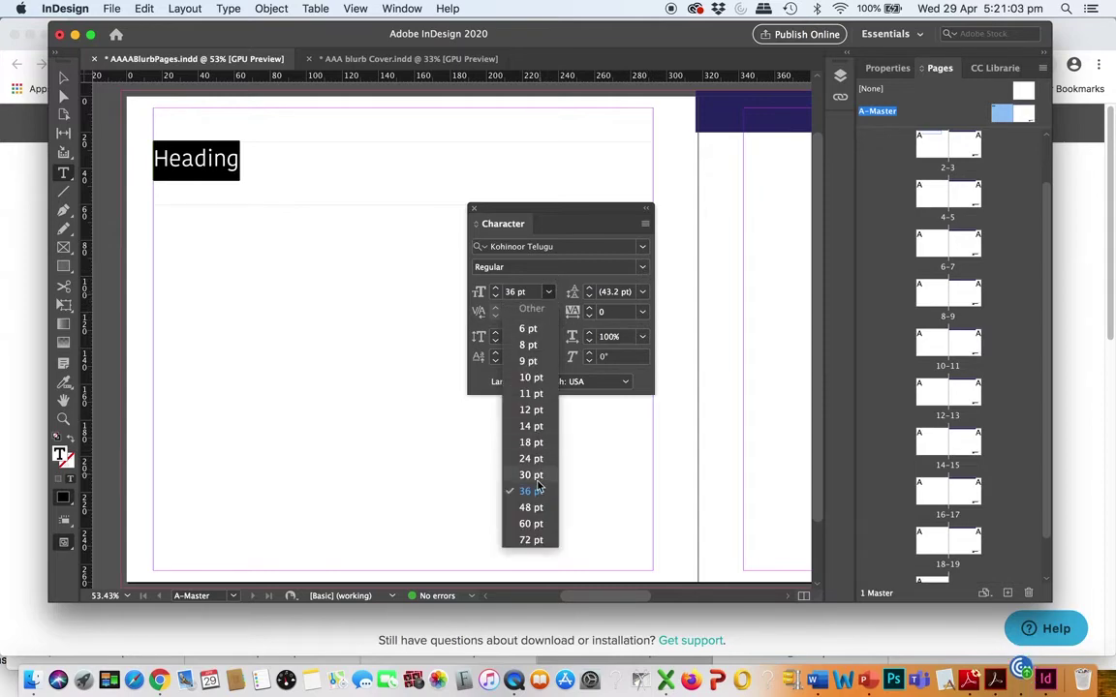
pyautogui.click(526, 540)
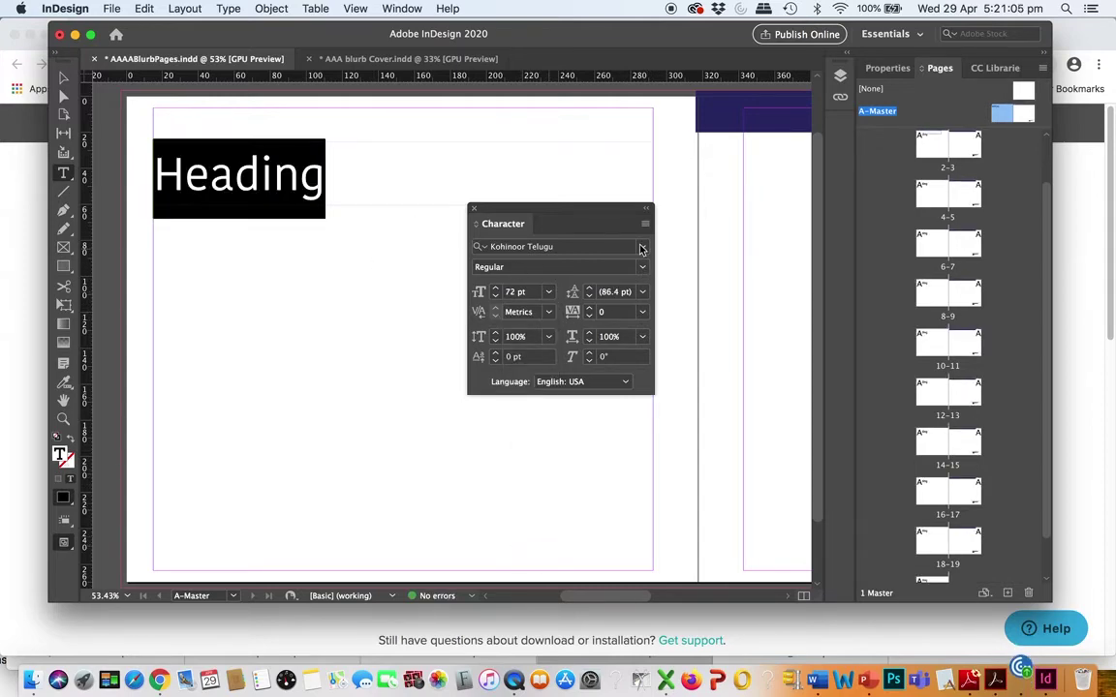
pyautogui.click(474, 209)
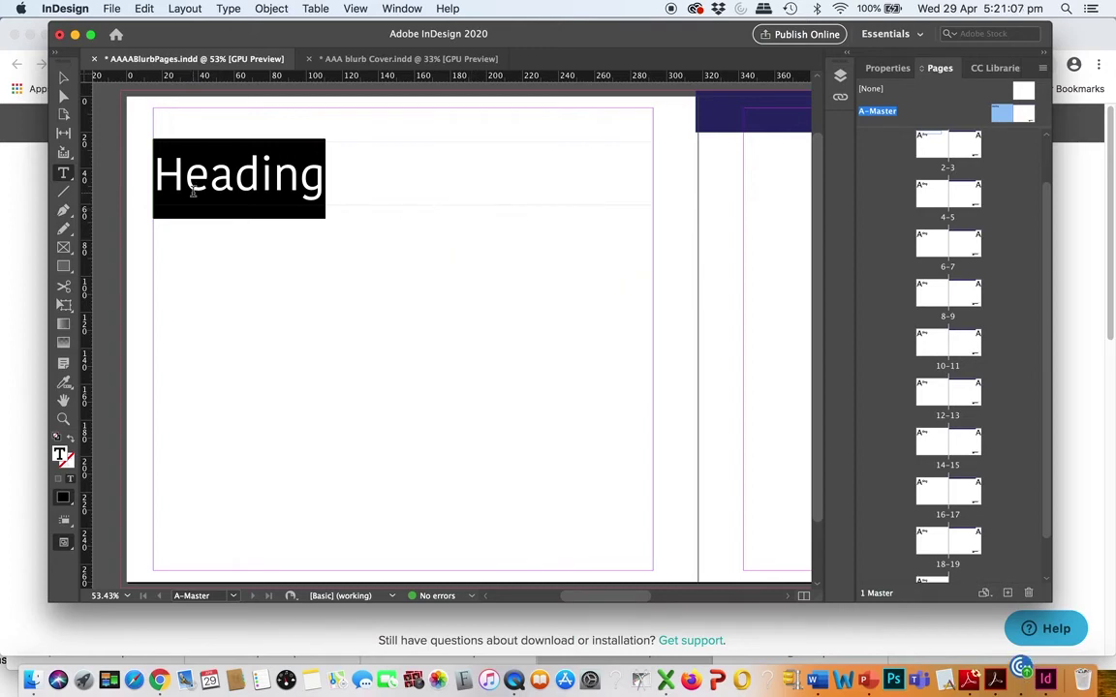
pyautogui.click(63, 76)
# Move the Heading frame up to the top margin and select the letters 'ng'
pyautogui.moveTo(287, 174); pyautogui.dragTo(276, 152)
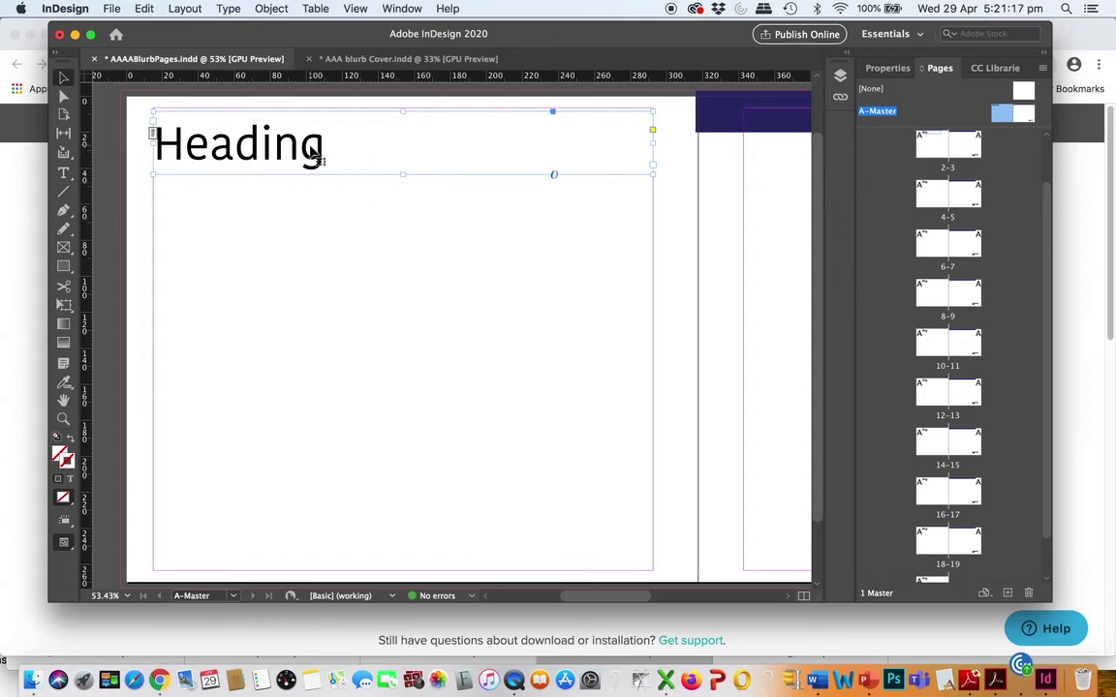
pyautogui.click(63, 173)
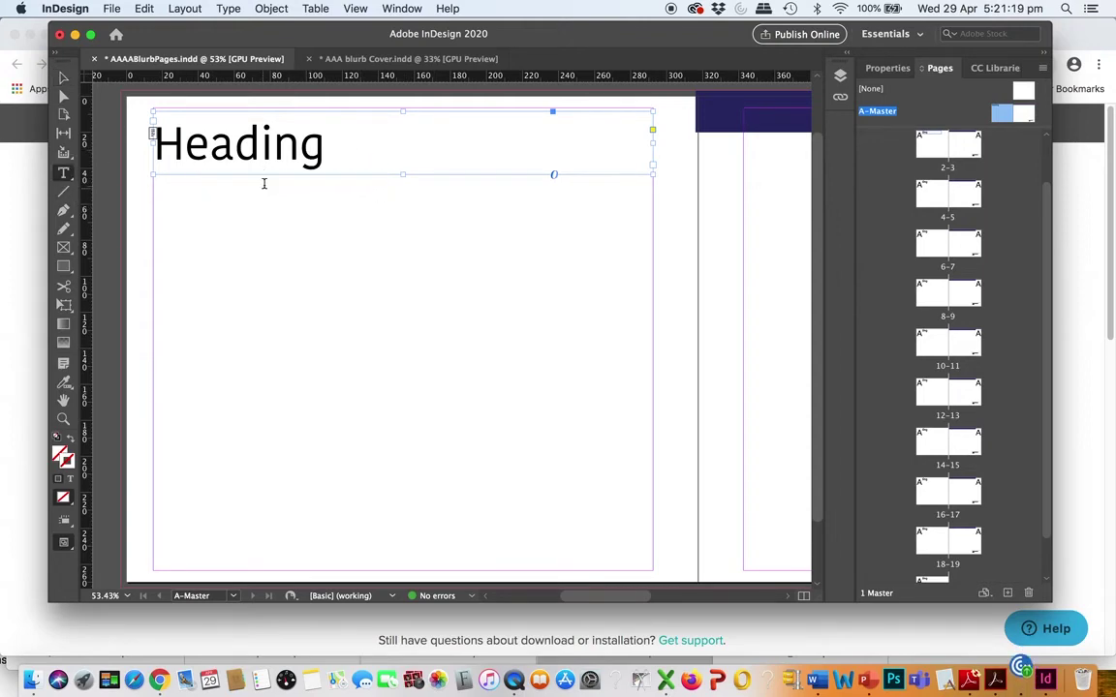
pyautogui.moveTo(325, 145); pyautogui.dragTo(142, 165)
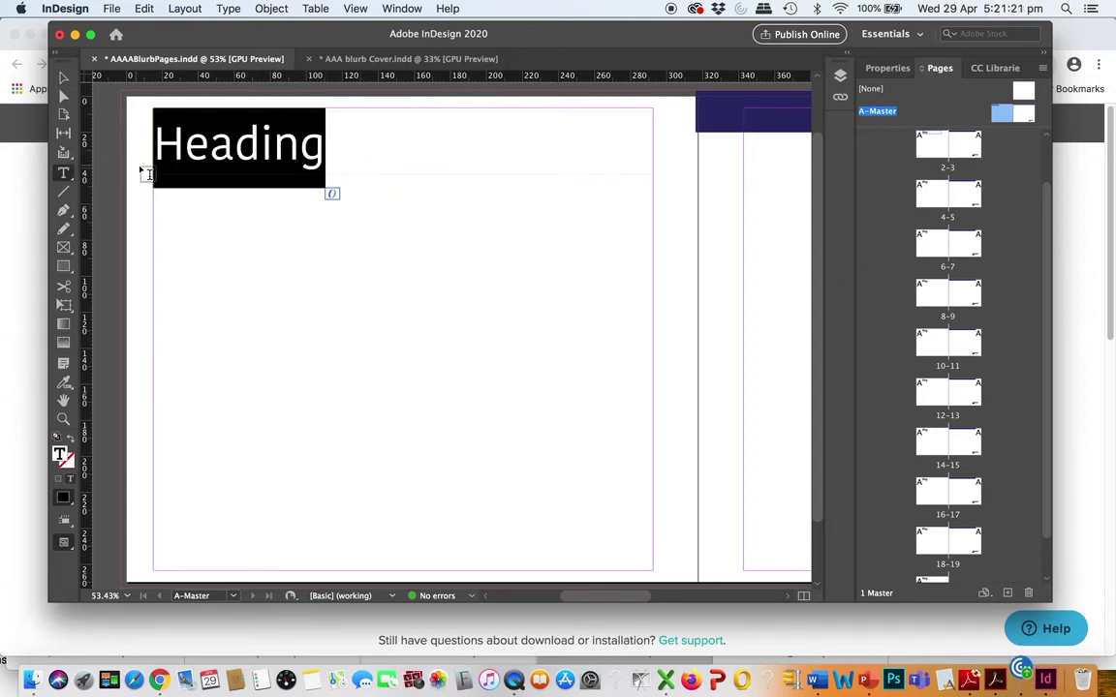
# Try purple shades for the selected letters in the Color Picker, then cancel so they stay black
pyautogui.doubleClick(61, 452)
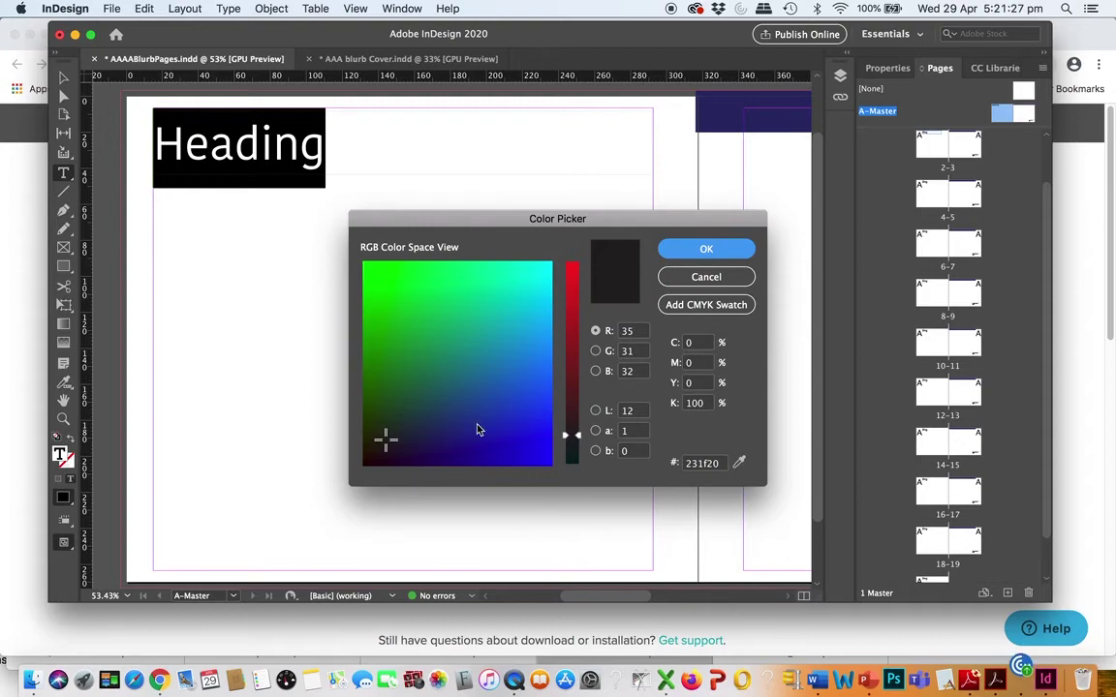
pyautogui.click(572, 454)
pyautogui.click(511, 452)
pyautogui.moveTo(573, 451); pyautogui.dragTo(577, 411)
pyautogui.click(405, 451)
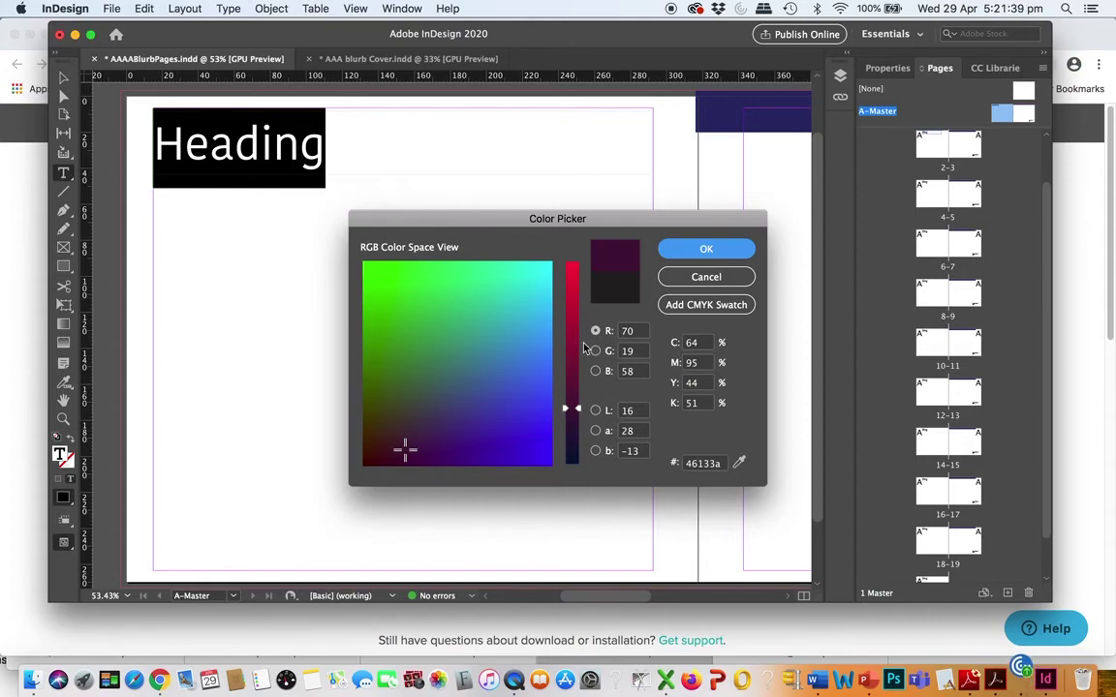
pyautogui.click(697, 278)
pyautogui.click(375, 165)
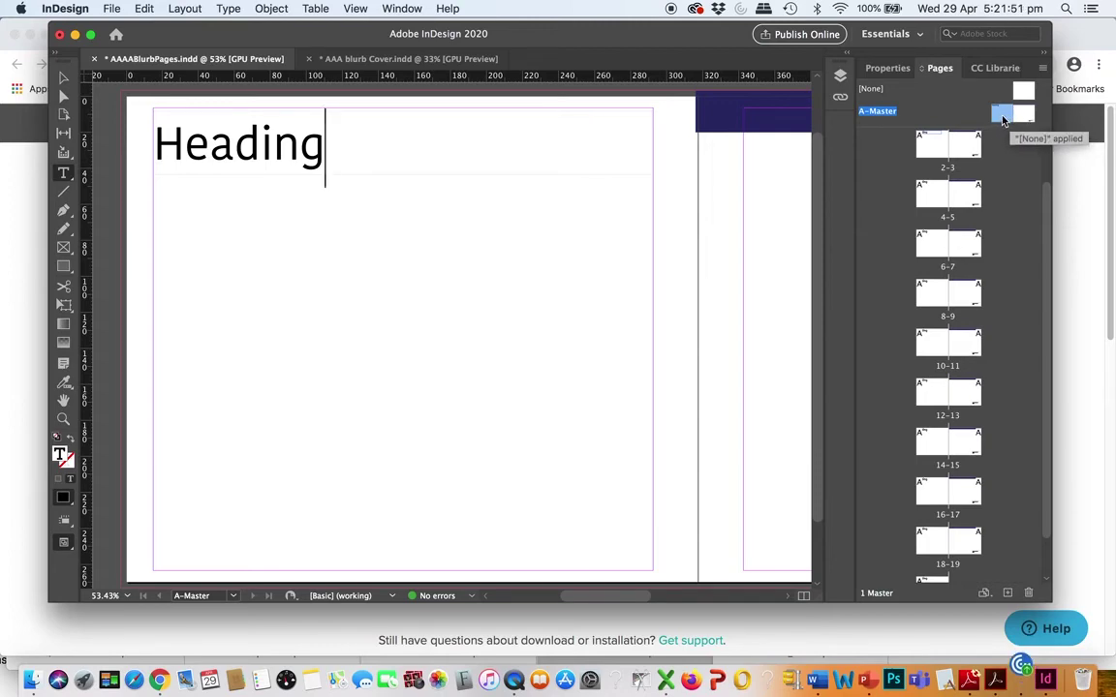
# Override all master page items on spread 6-7
pyautogui.click(934, 198)
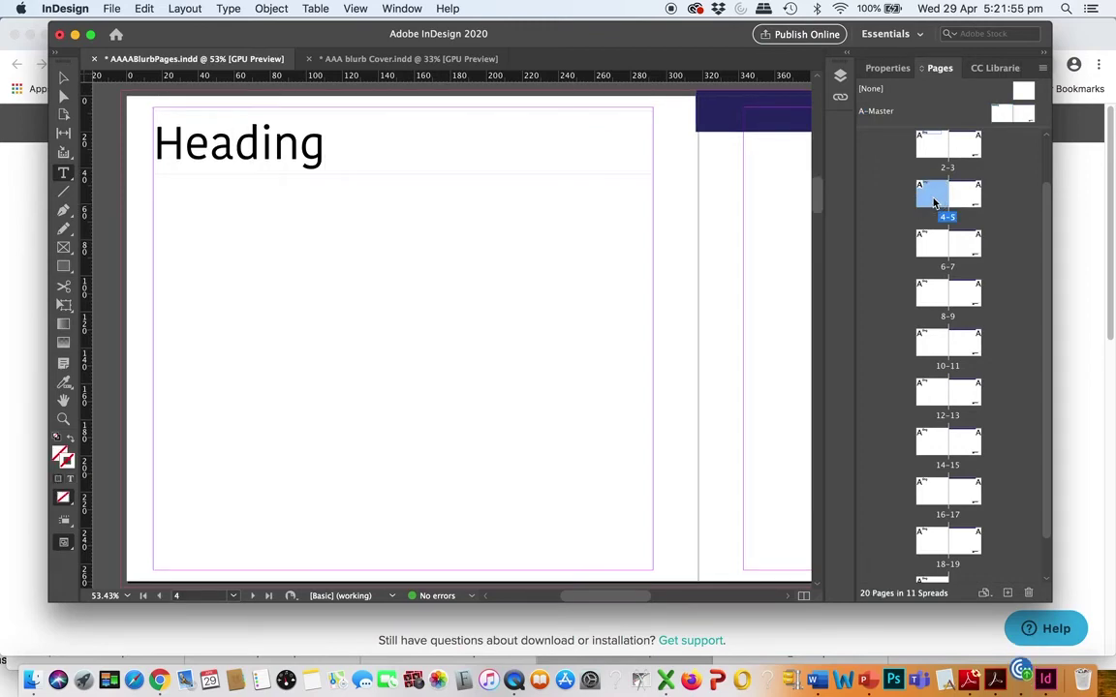
pyautogui.click(935, 245)
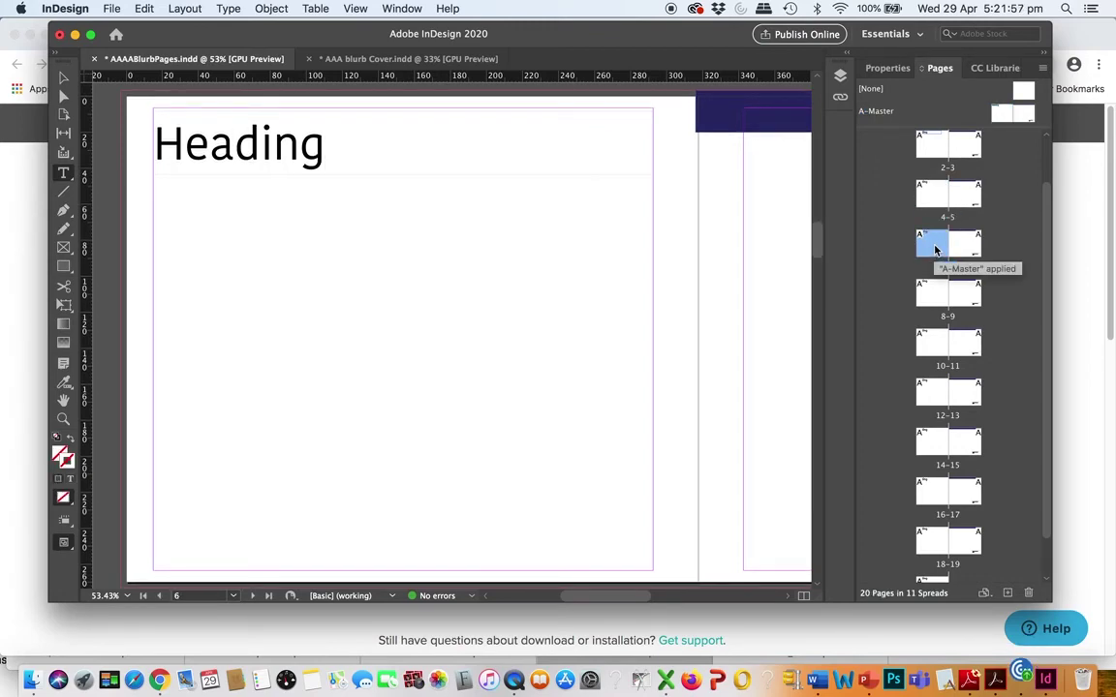
pyautogui.click(1043, 69)
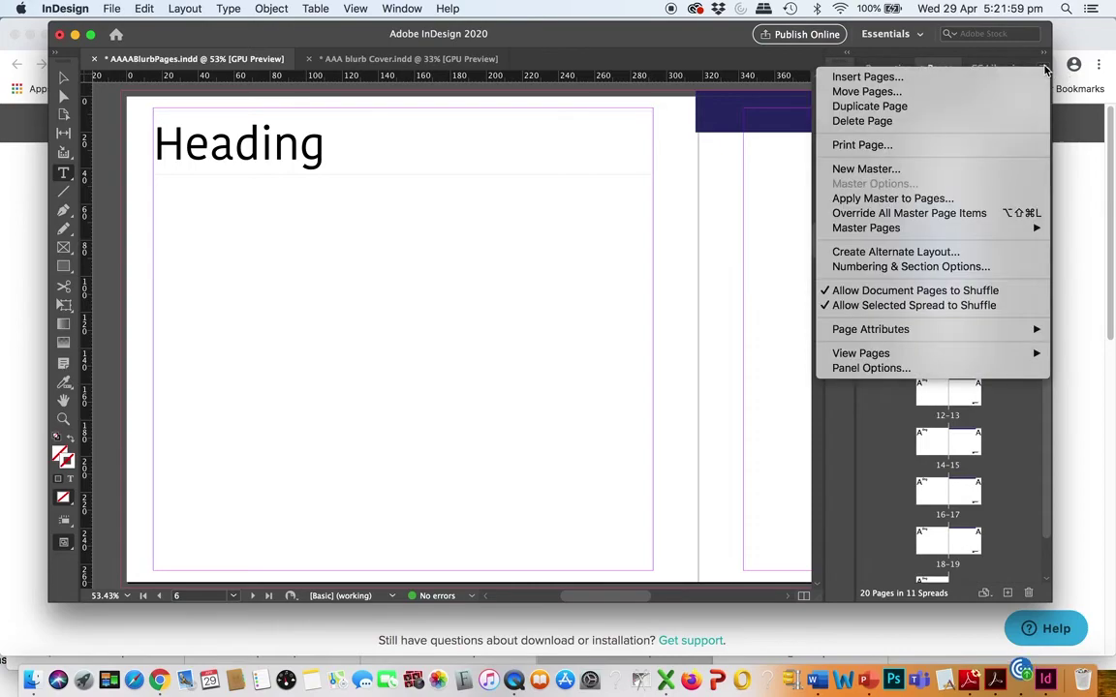
pyautogui.click(980, 214)
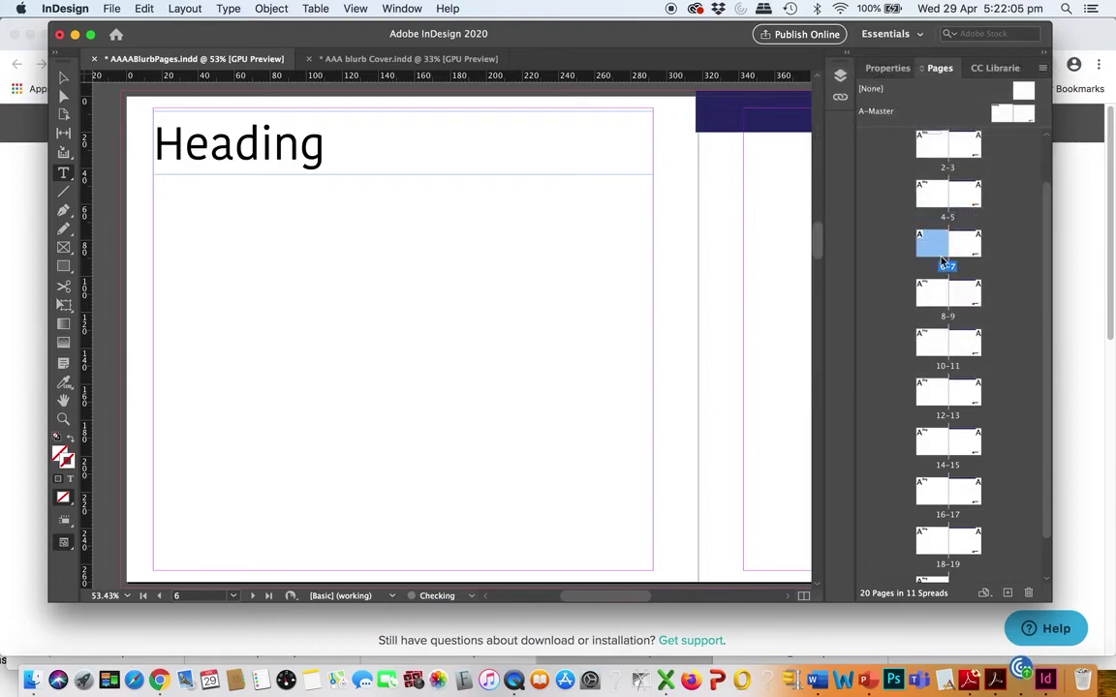
# Replace the heading text 'Heading' on page 6 with 'Typography'
pyautogui.click(326, 155)
pyautogui.moveTo(326, 155); pyautogui.dragTo(154, 140)
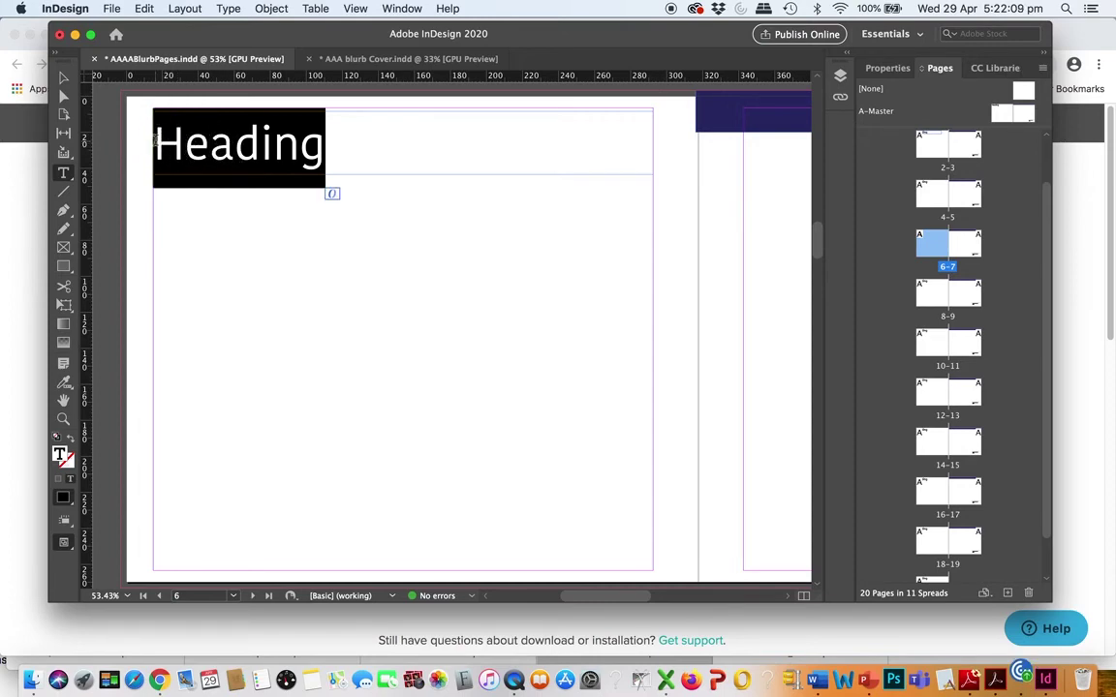
pyautogui.press('BackSpace')
pyautogui.write('Typo')
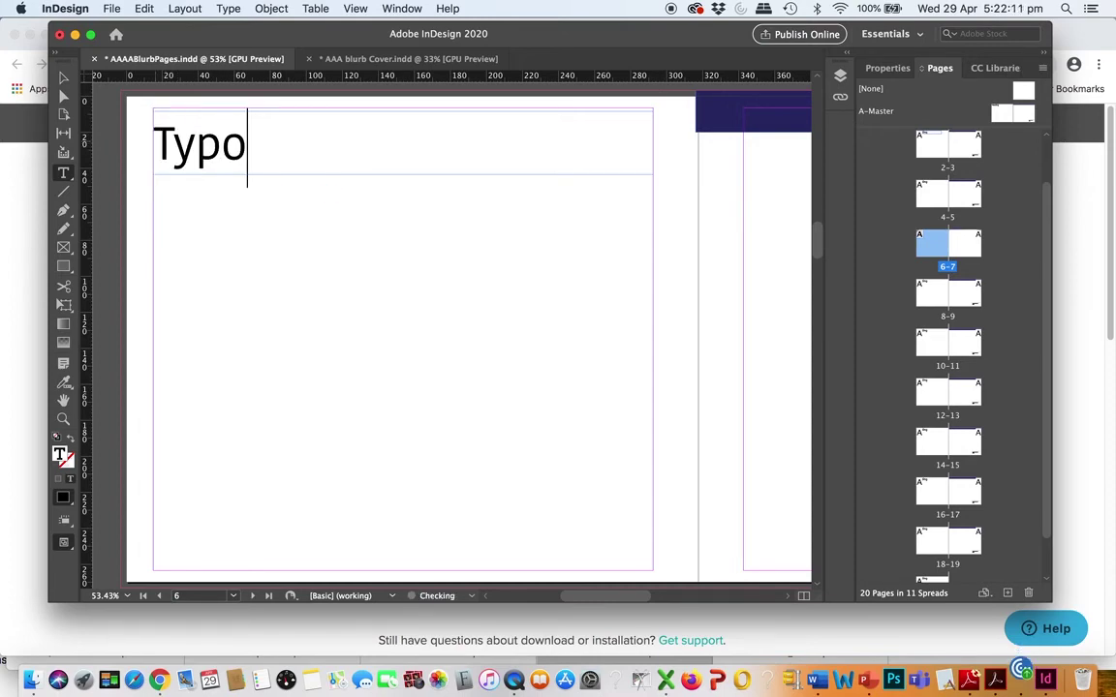
pyautogui.write('graphy')
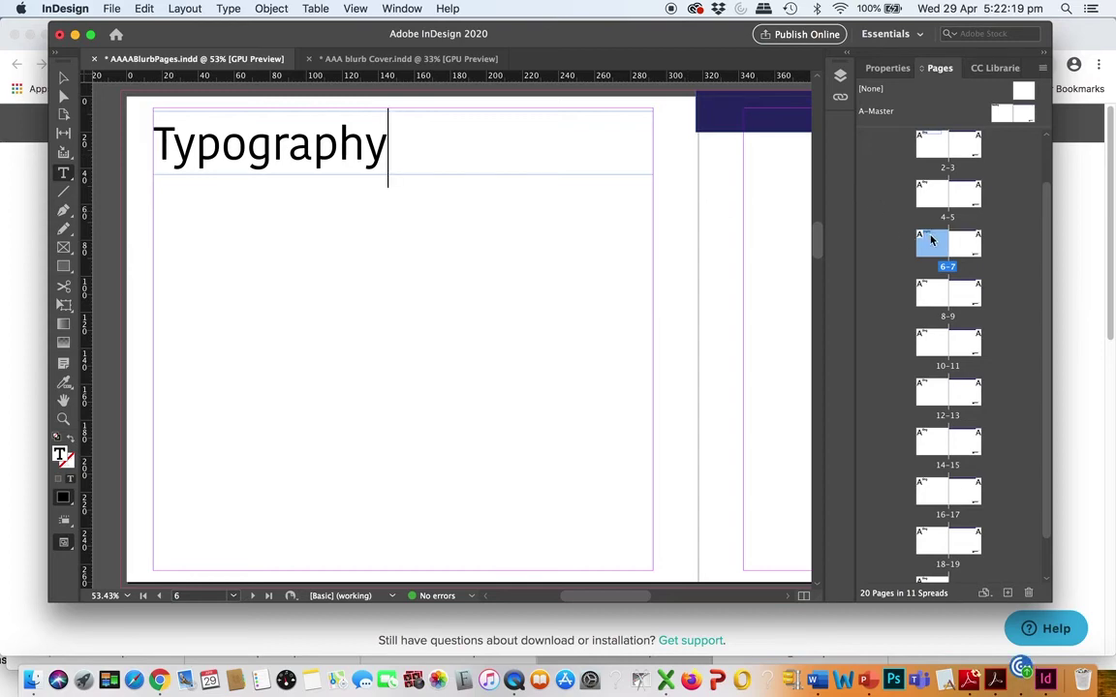
# Override all master page items on spread 8-9
pyautogui.doubleClick(932, 291)
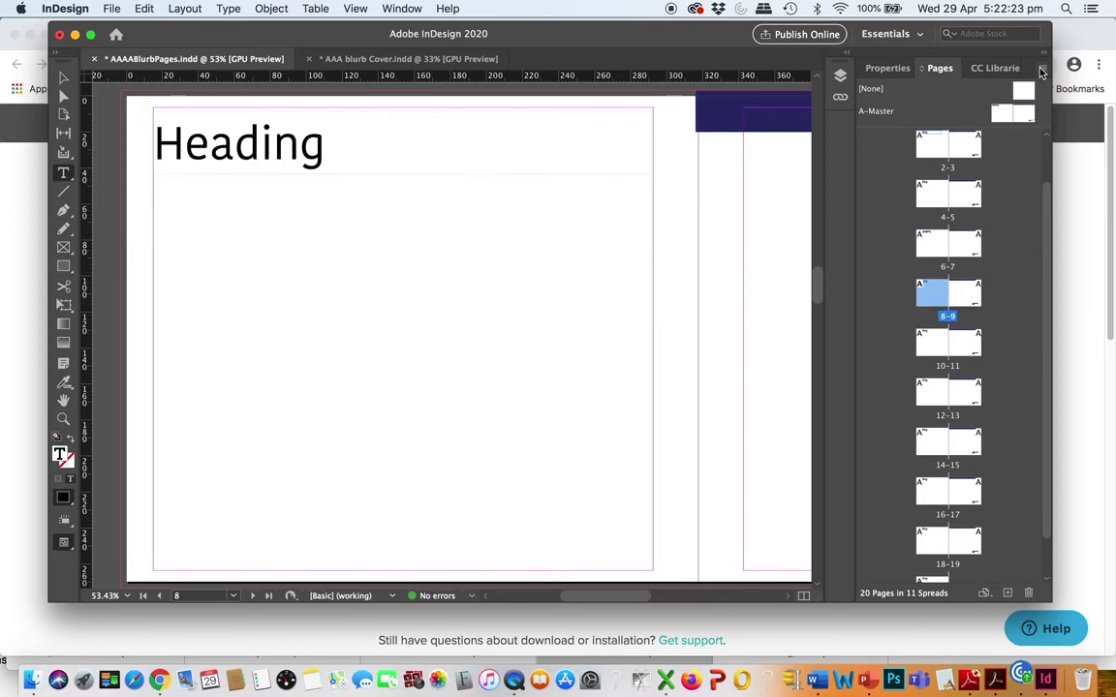
pyautogui.click(1043, 71)
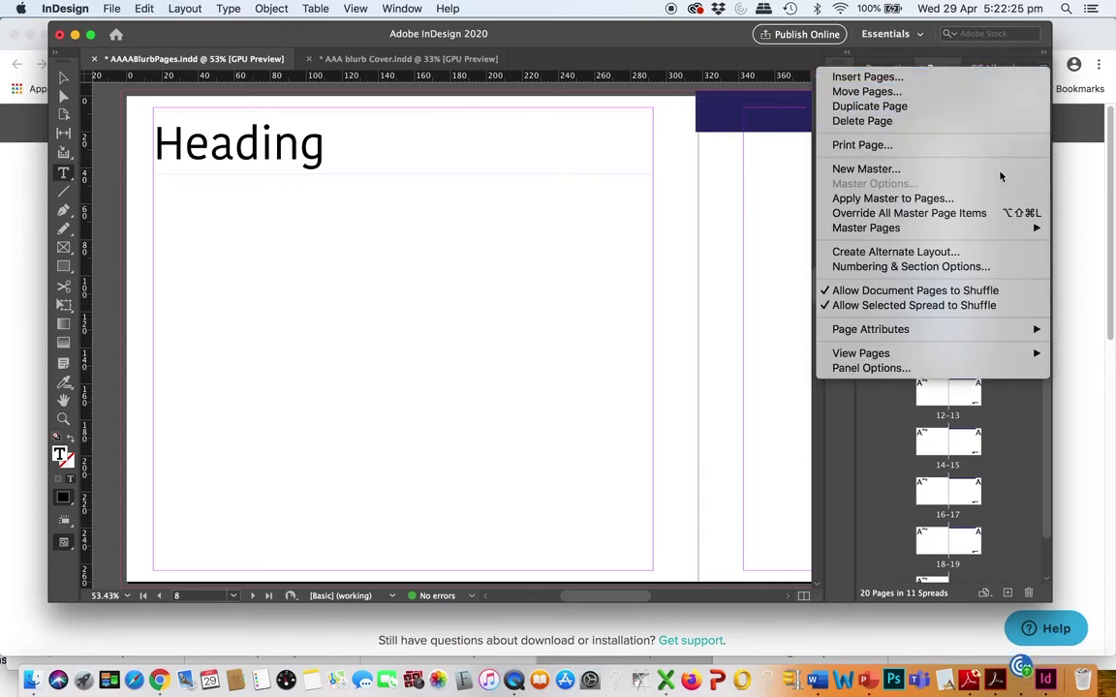
pyautogui.click(981, 215)
# Delete the heading frame from page 8, then open the A-Master spread for editing
pyautogui.click(63, 78)
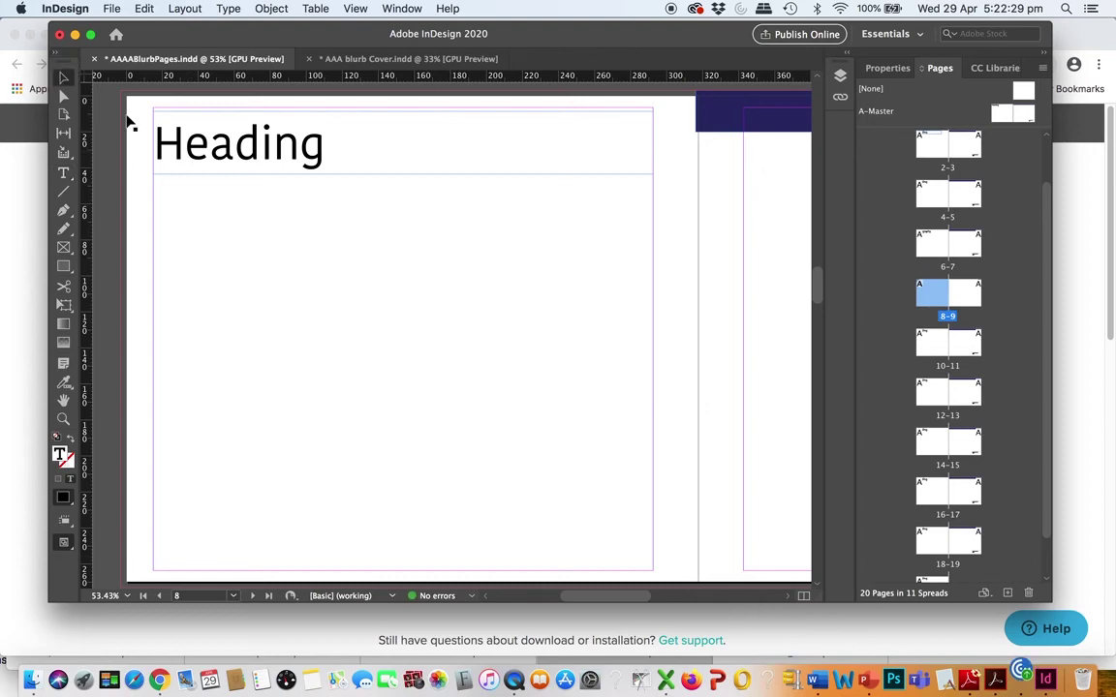
pyautogui.press('Delete')
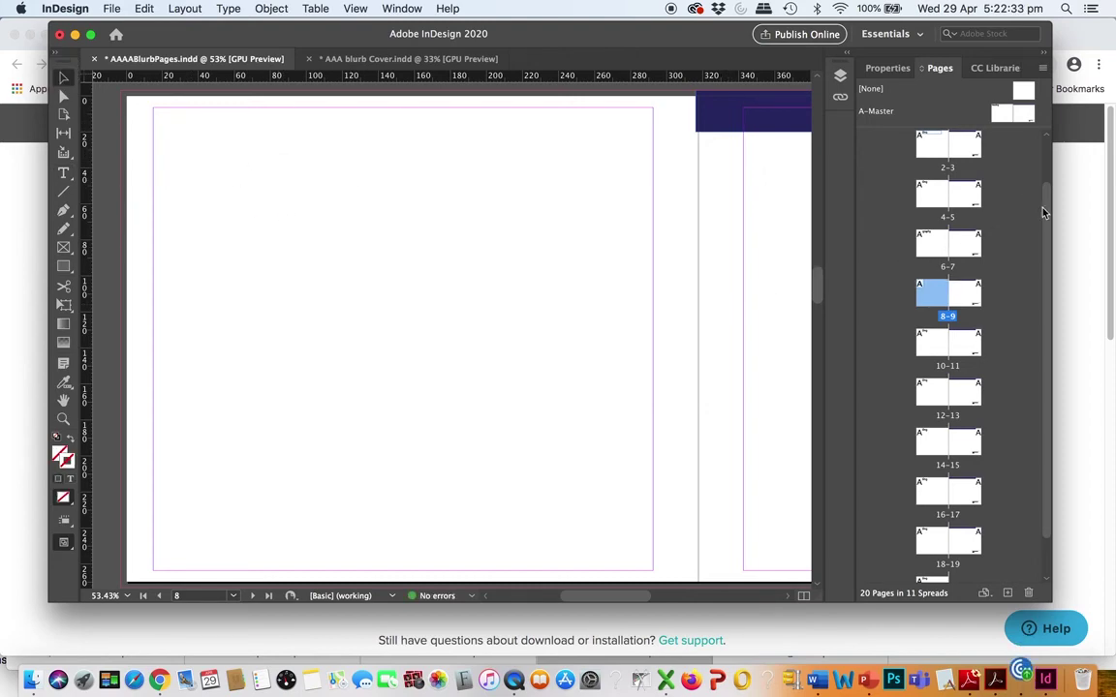
pyautogui.scroll(2, 1043, 137)
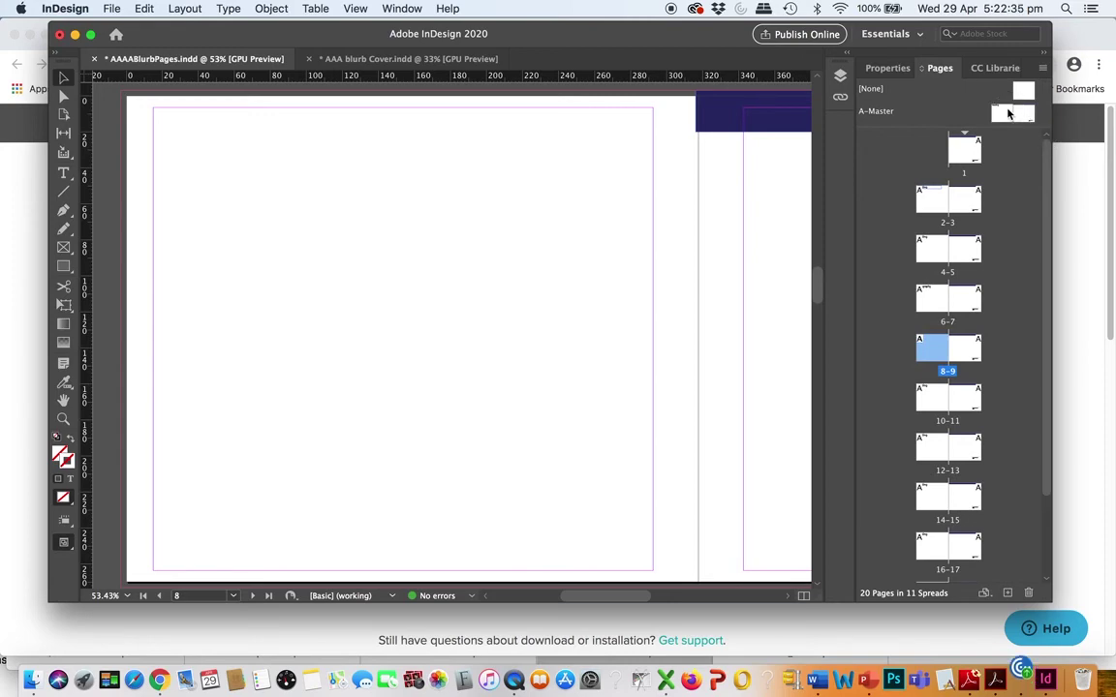
pyautogui.doubleClick(1007, 115)
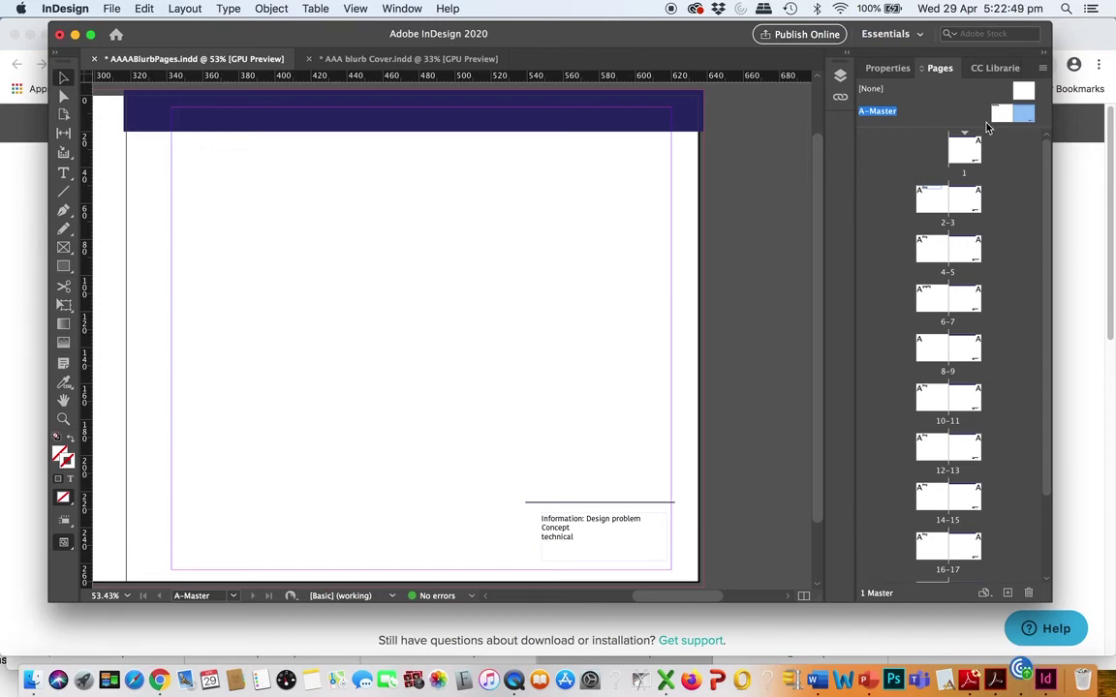
# Draw an empty text frame below the purple bar on the A-Master right page, shortened to heading height
pyautogui.doubleClick(1021, 114)
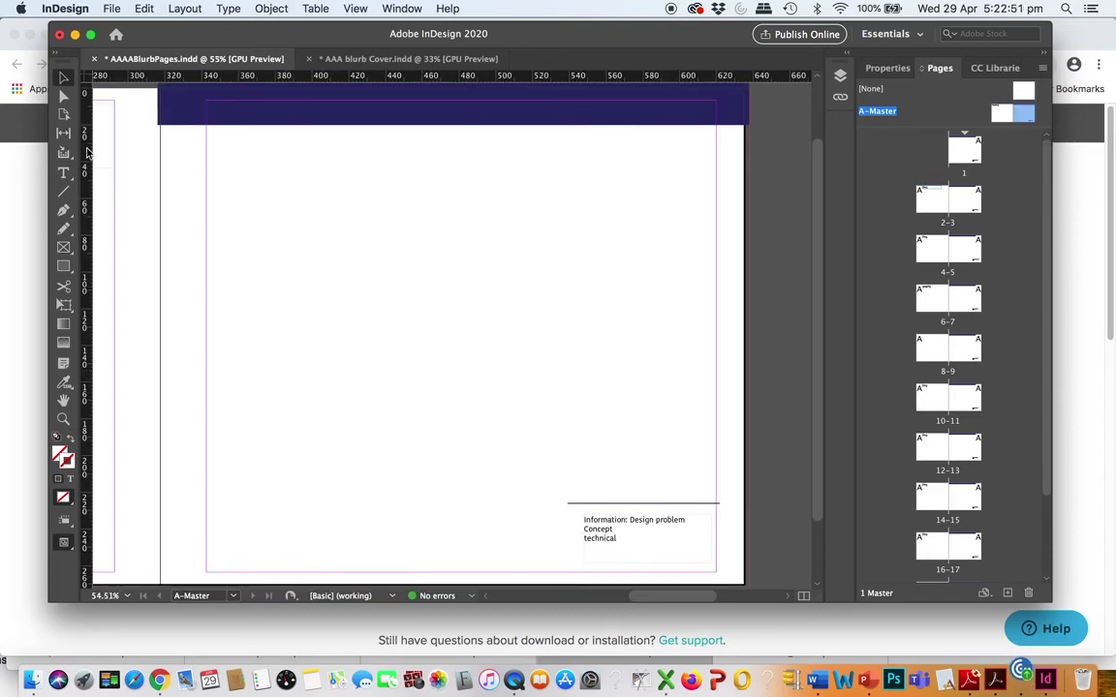
pyautogui.click(61, 171)
pyautogui.moveTo(206, 163); pyautogui.dragTo(509, 493)
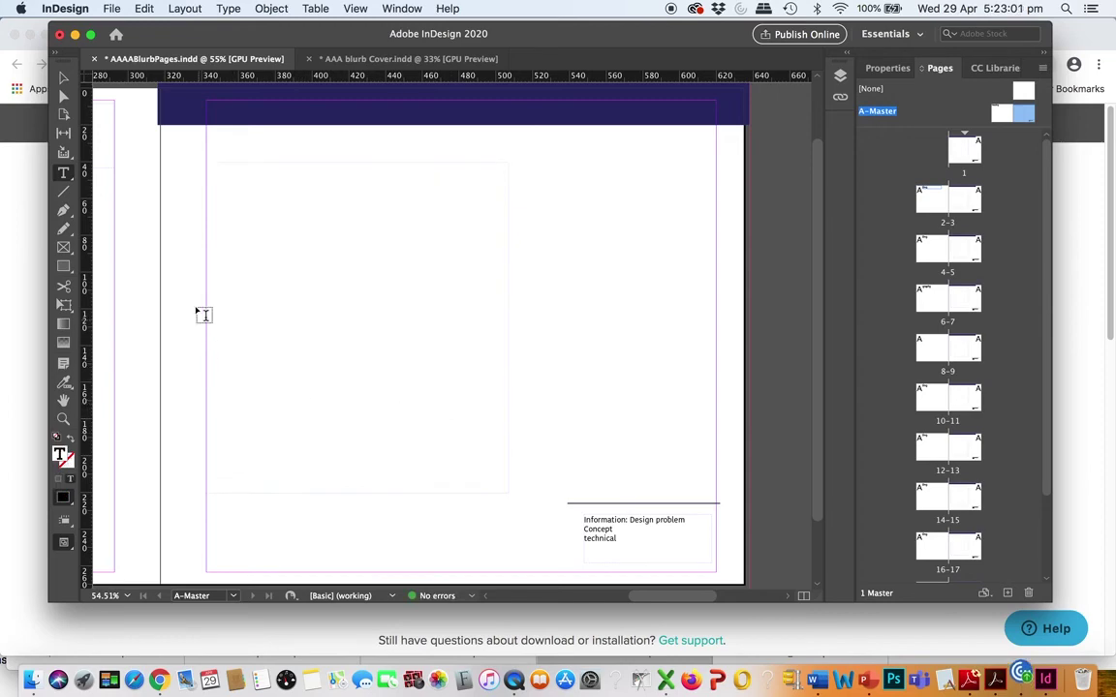
pyautogui.click(127, 170)
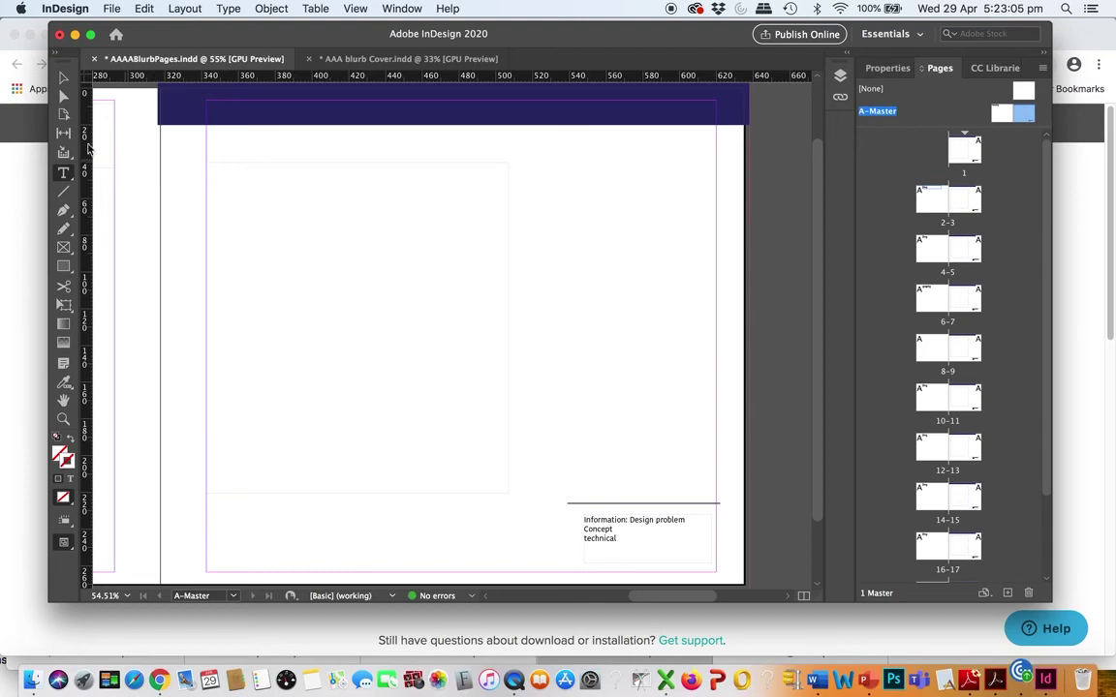
pyautogui.click(63, 77)
pyautogui.click(236, 224)
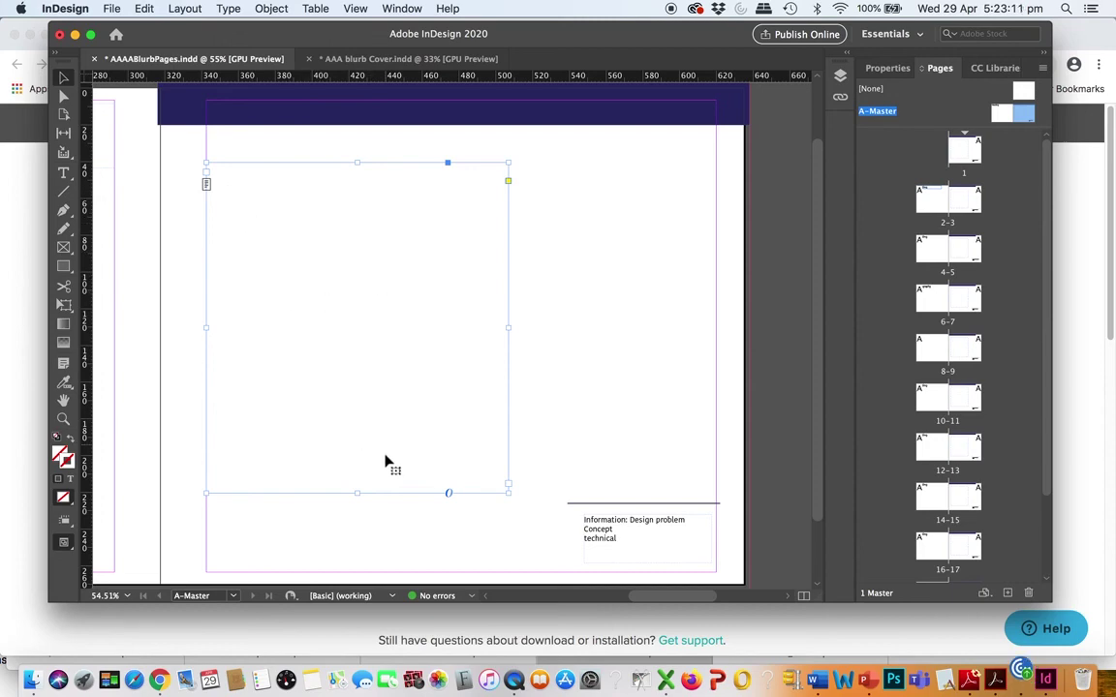
pyautogui.moveTo(355, 493); pyautogui.dragTo(355, 282)
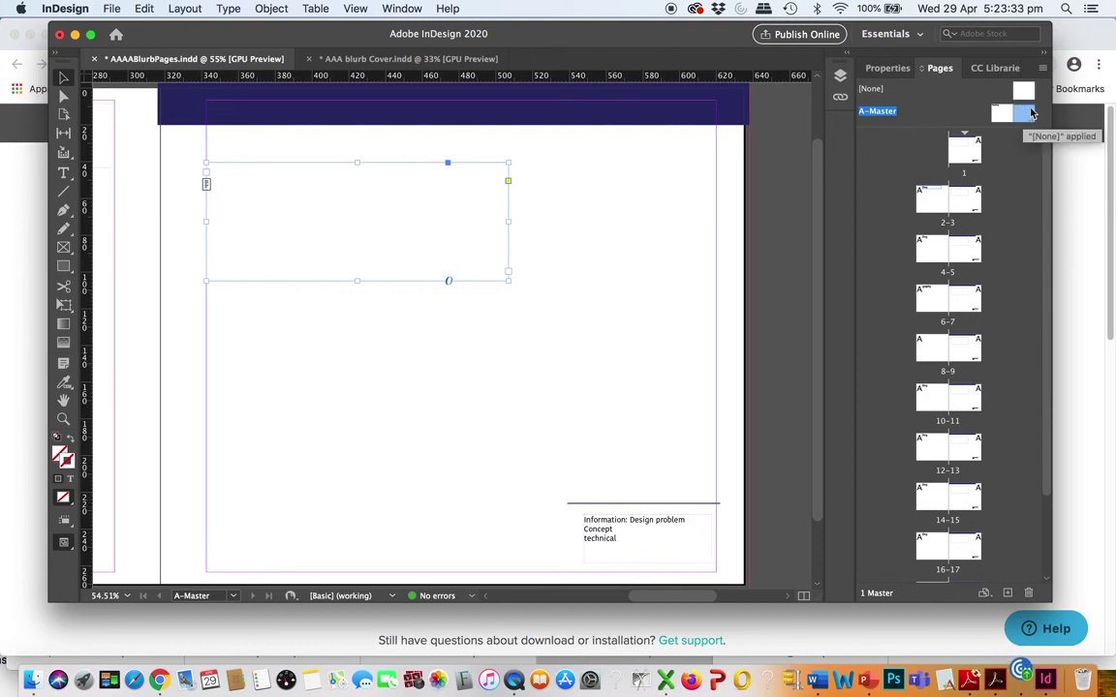
pyautogui.click(627, 539)
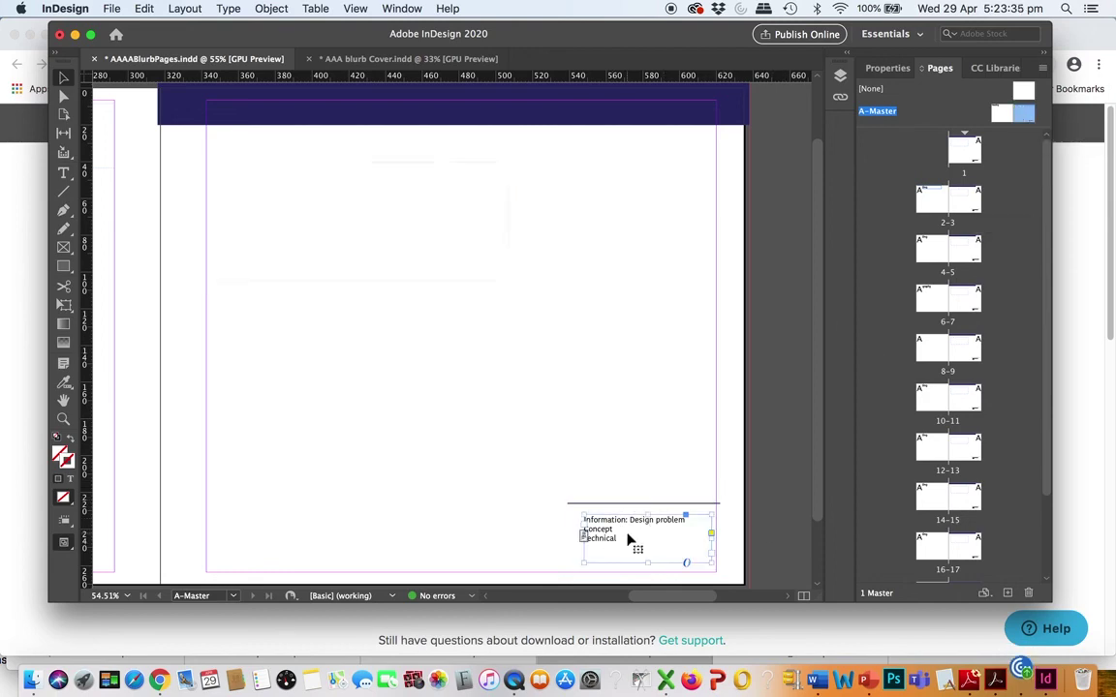
pyautogui.doubleClick(628, 539)
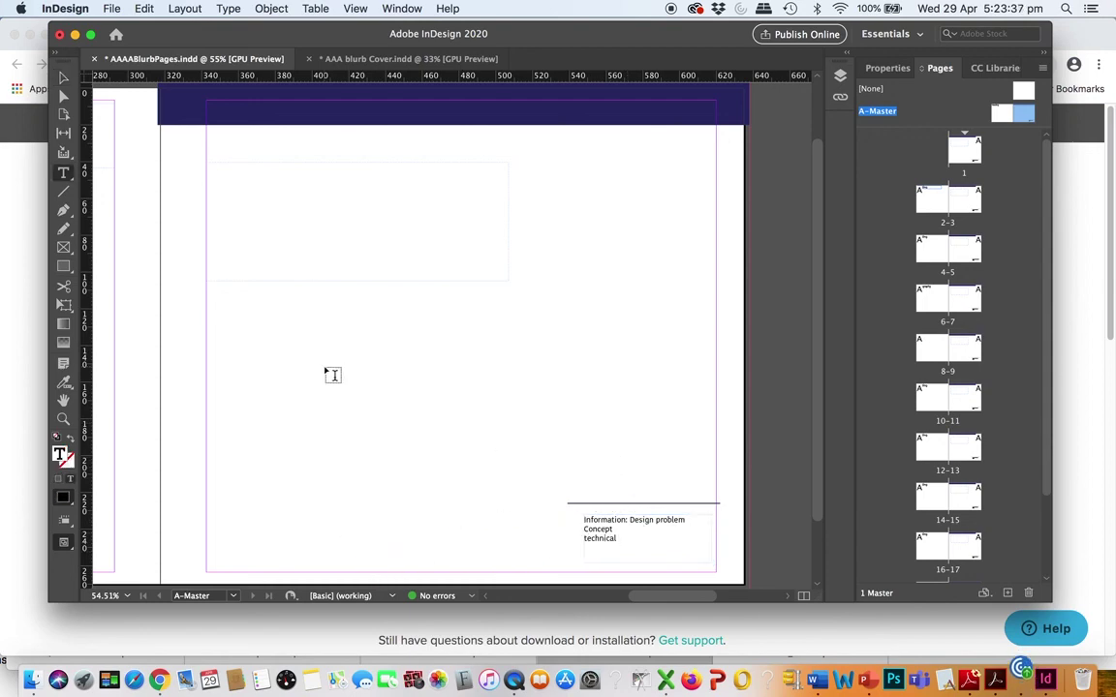
pyautogui.click(63, 80)
pyautogui.moveTo(591, 523); pyautogui.dragTo(331, 510)
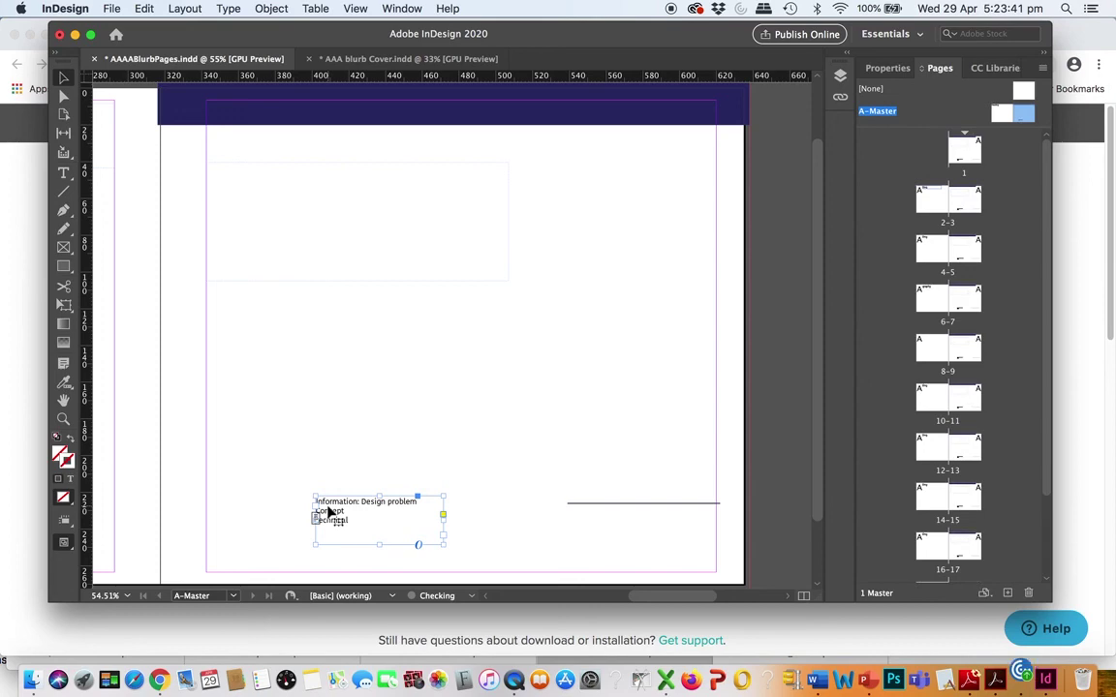
pyautogui.press('super+z')
pyautogui.click(424, 455)
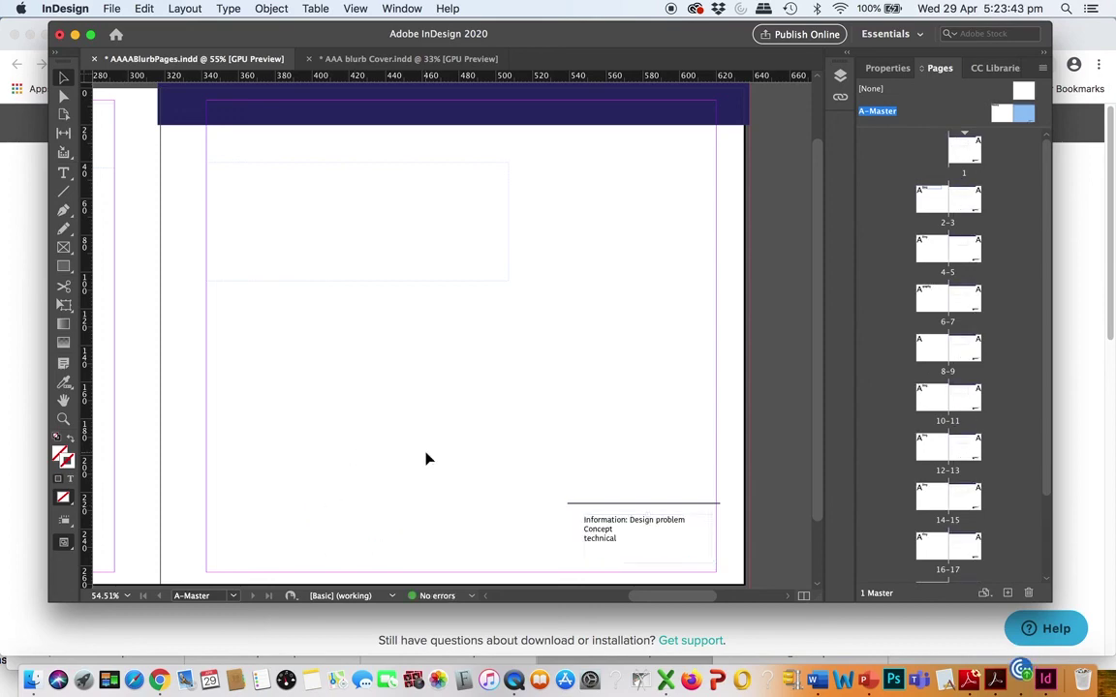